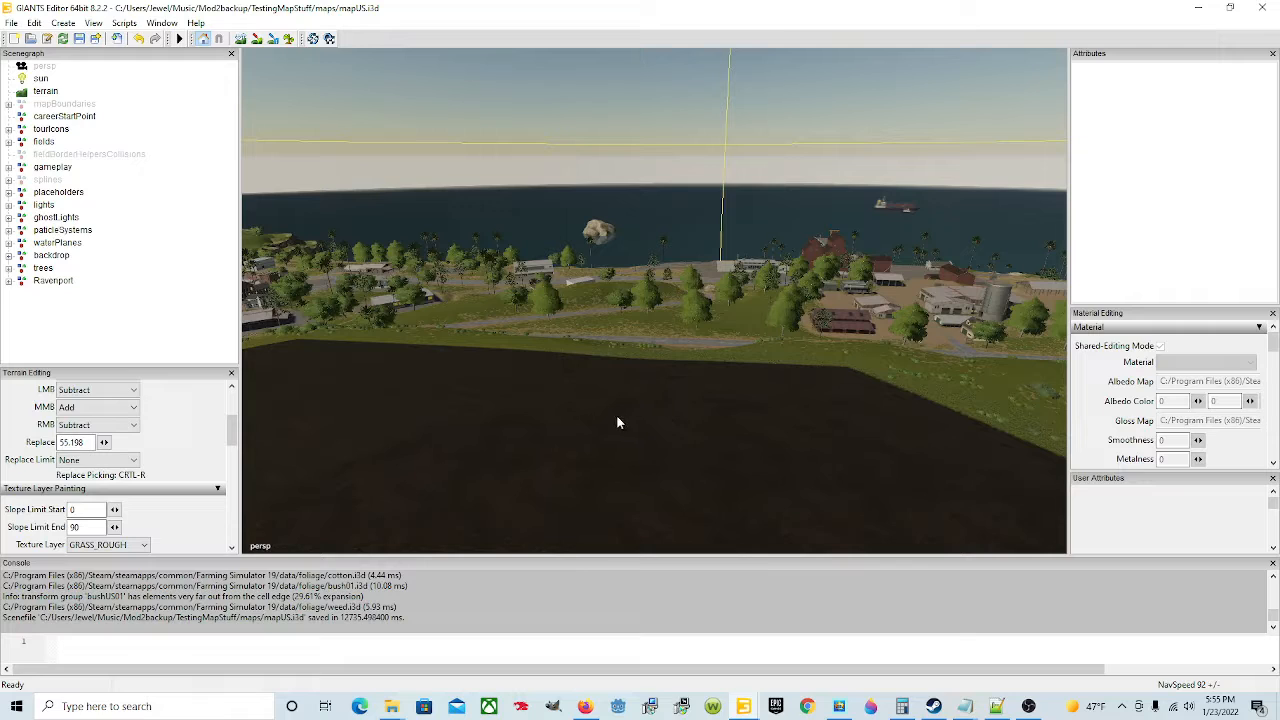
{"action": "left_click_drag", "start_coordinate": [634, 430], "coordinate": [914, 431], "text": "alt"}
{"action": "left_click_drag", "start_coordinate": [582, 445], "coordinate": [1045, 412], "text": "alt"}
{"action": "left_click_drag", "start_coordinate": [766, 424], "coordinate": [797, 440], "text": "alt"}
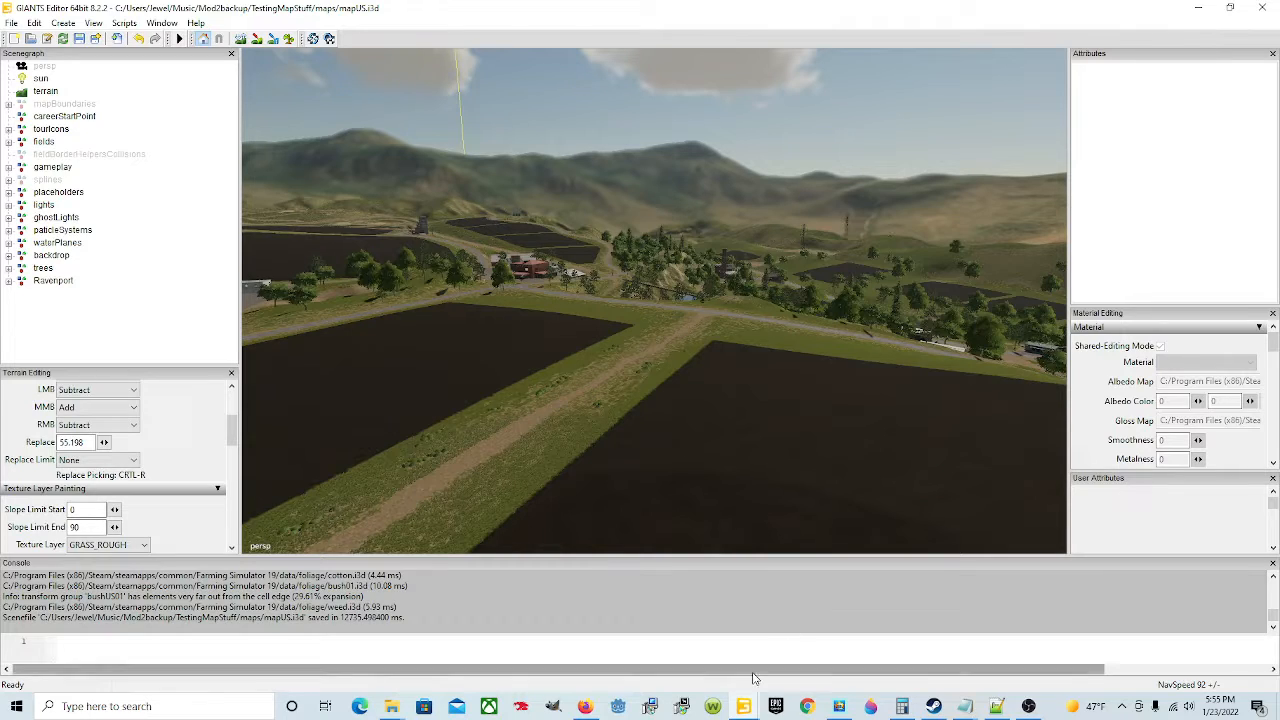
Step: Open a second GIANTS Editor window and close its welcome screen
{"action": "mouse_move", "coordinate": [748, 708]}
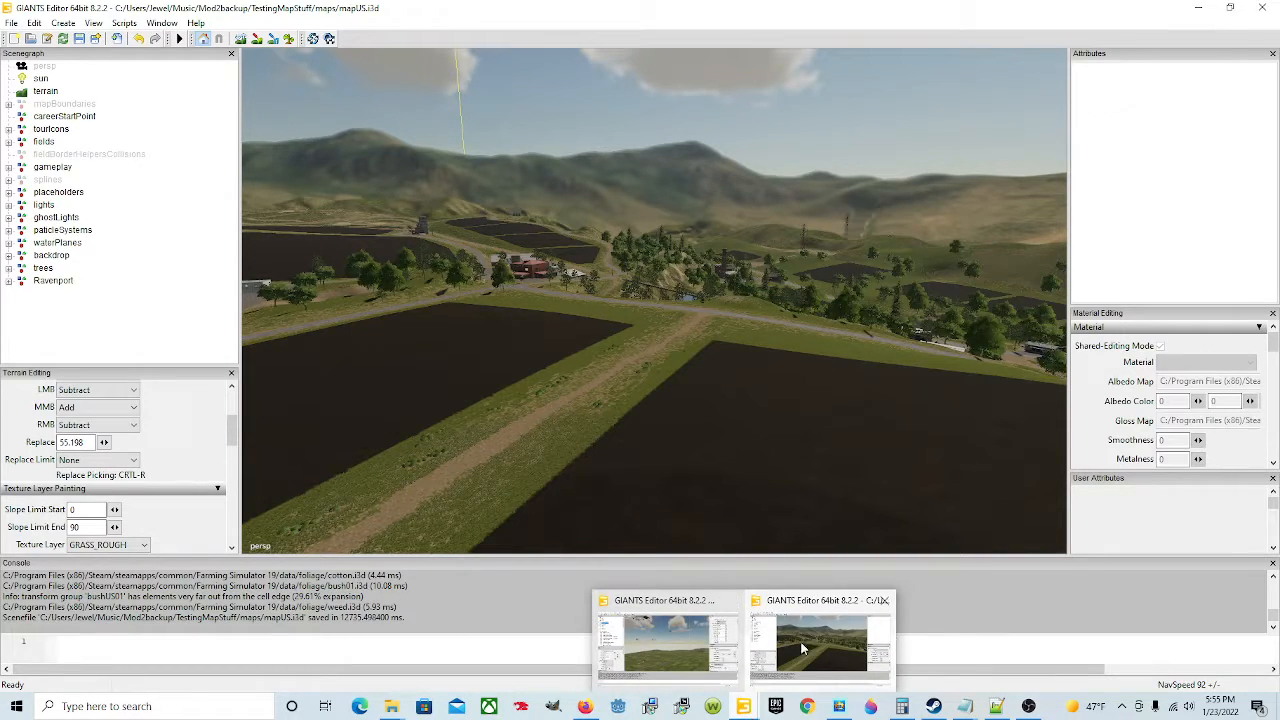
{"action": "mouse_move", "coordinate": [676, 600]}
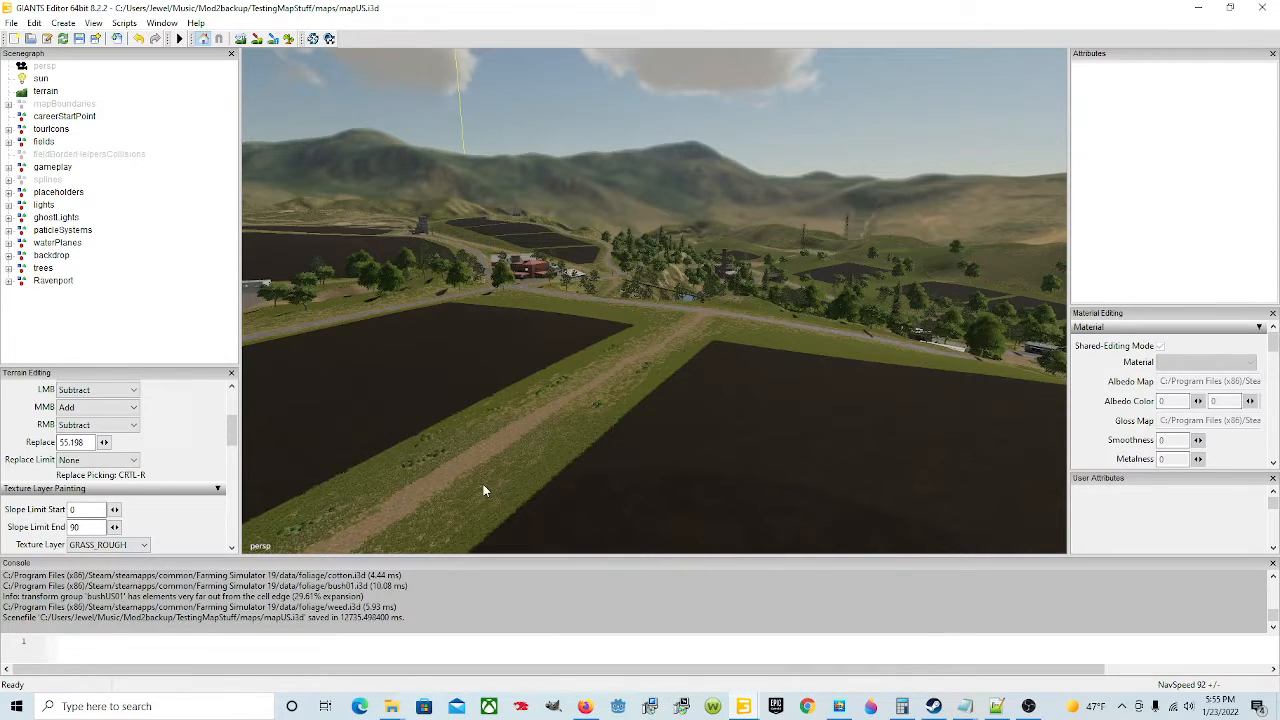
{"action": "right_click", "coordinate": [755, 710]}
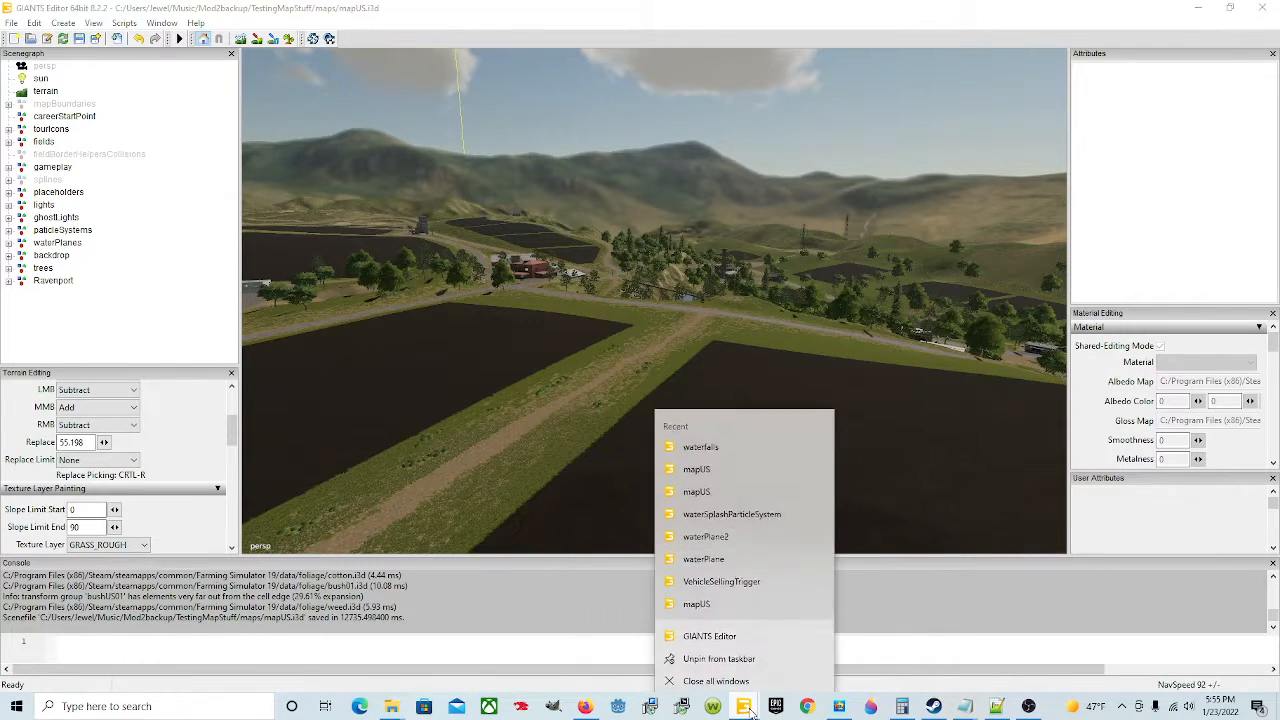
{"action": "left_click", "coordinate": [726, 632]}
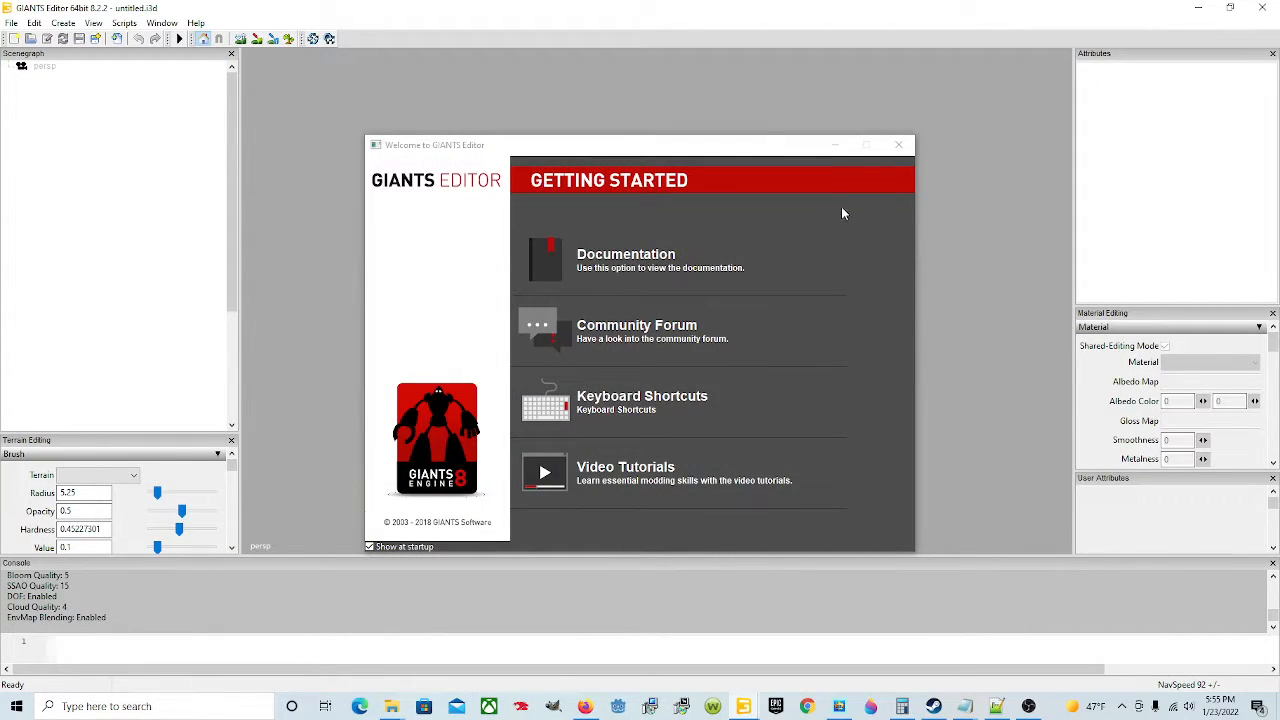
{"action": "left_click", "coordinate": [899, 146]}
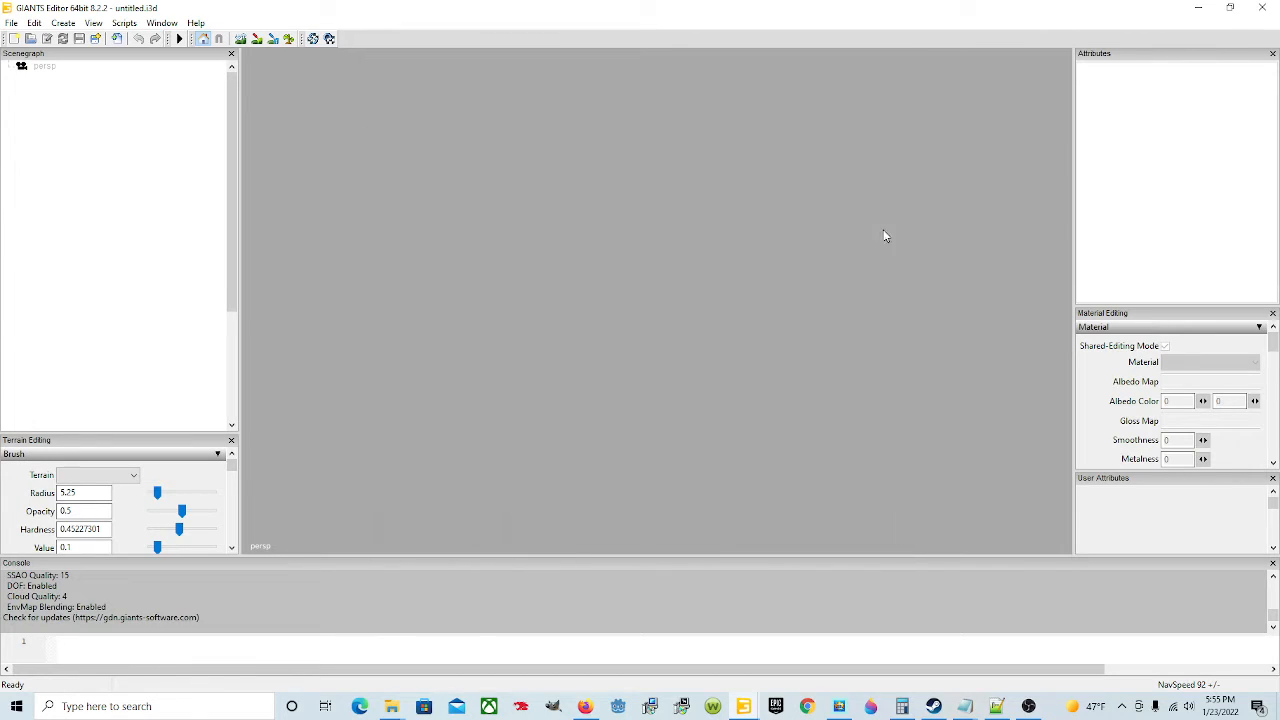
Step: Start a new mod from the game, choosing the item Map : Sample Mod Map 2
{"action": "left_click", "coordinate": [12, 23]}
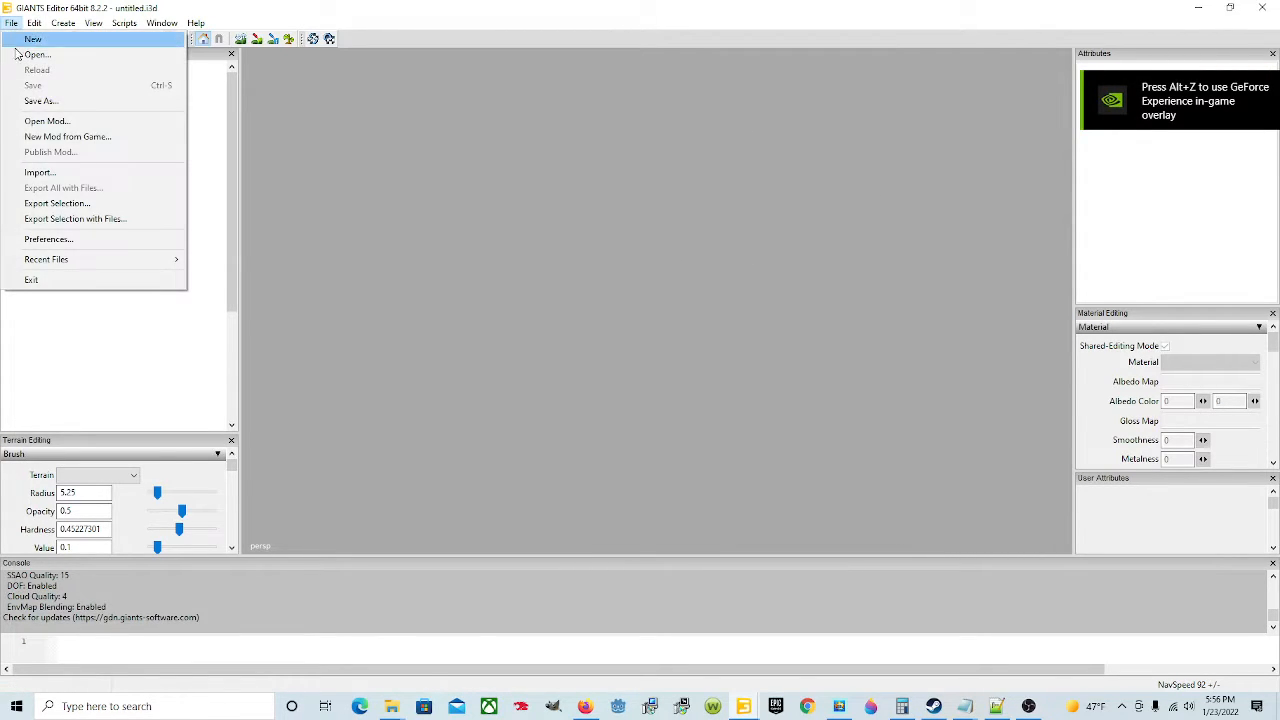
{"action": "left_click", "coordinate": [92, 138]}
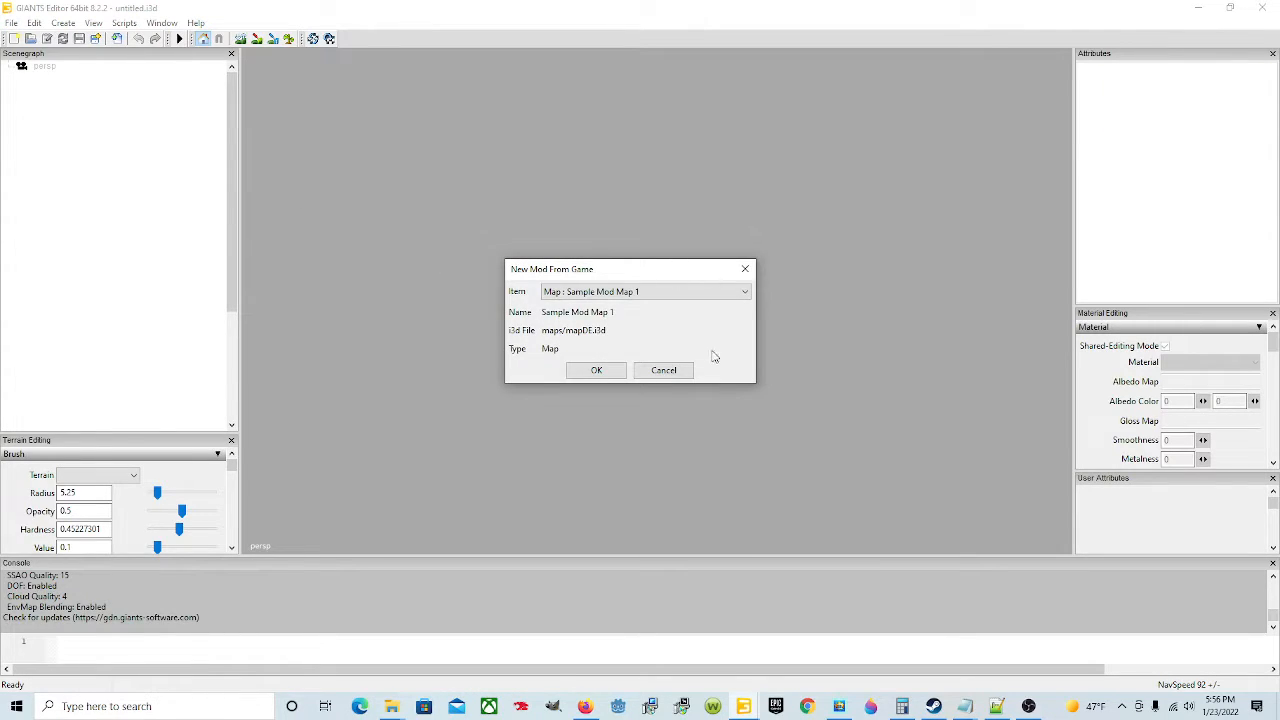
{"action": "left_click", "coordinate": [695, 291]}
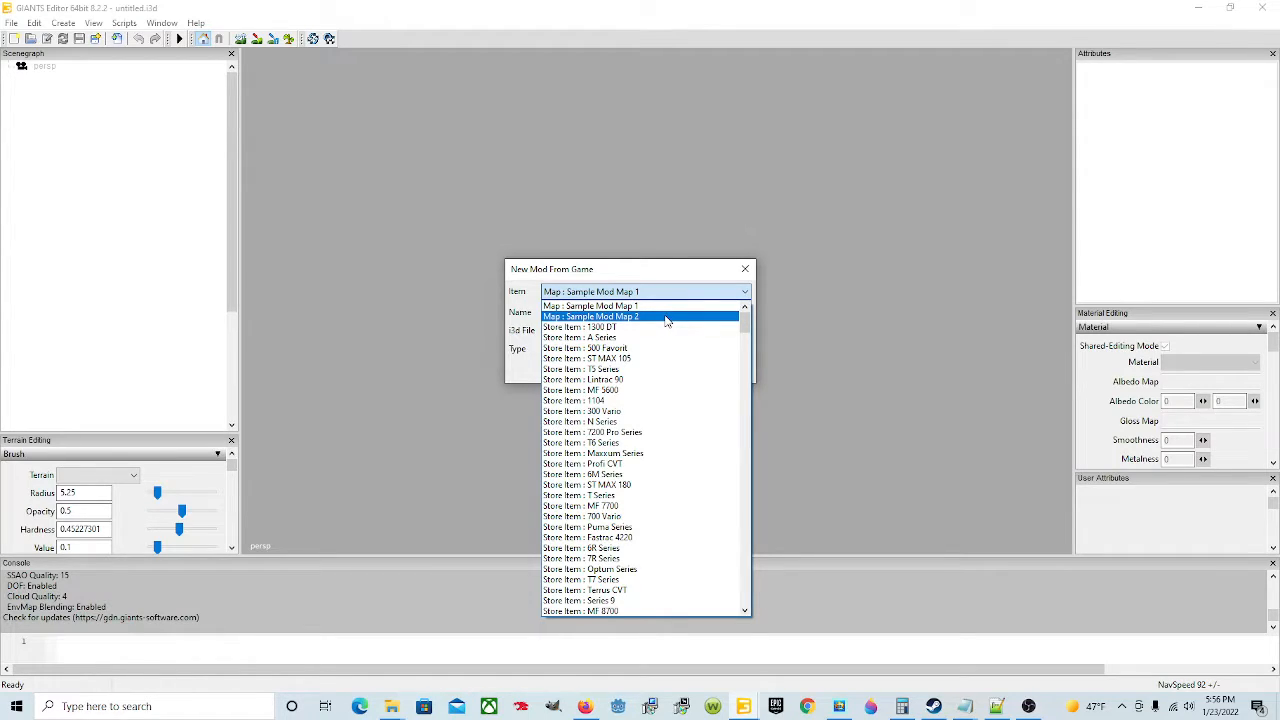
{"action": "left_click", "coordinate": [667, 317]}
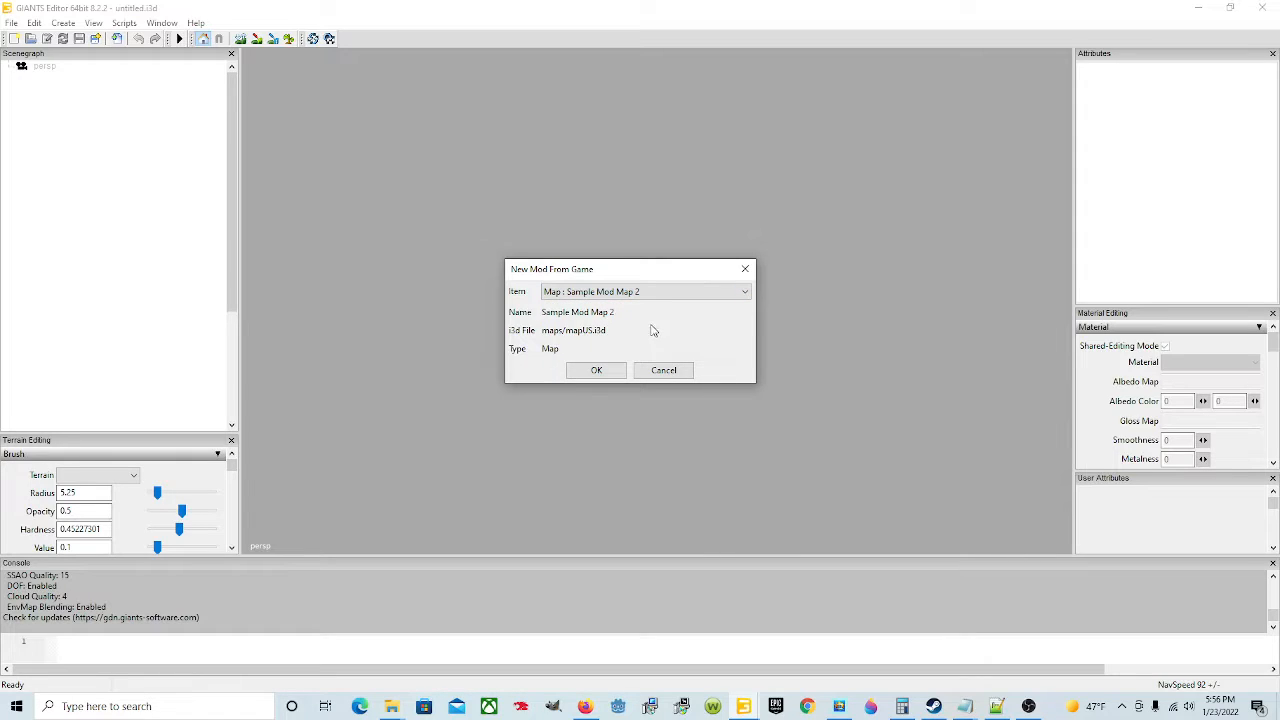
{"action": "left_click", "coordinate": [592, 371]}
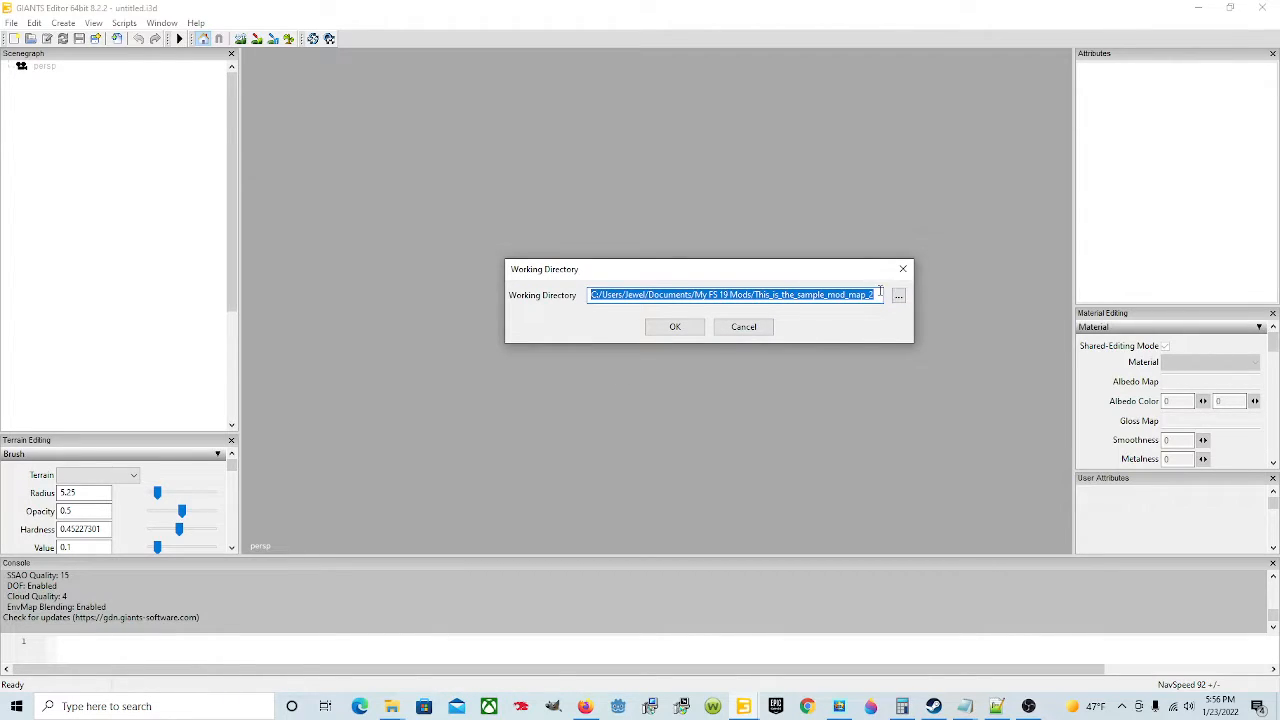
Step: Set the mod's working directory folder name to TestTestTest and confirm
{"action": "left_click_drag", "start_coordinate": [876, 292], "coordinate": [753, 300]}
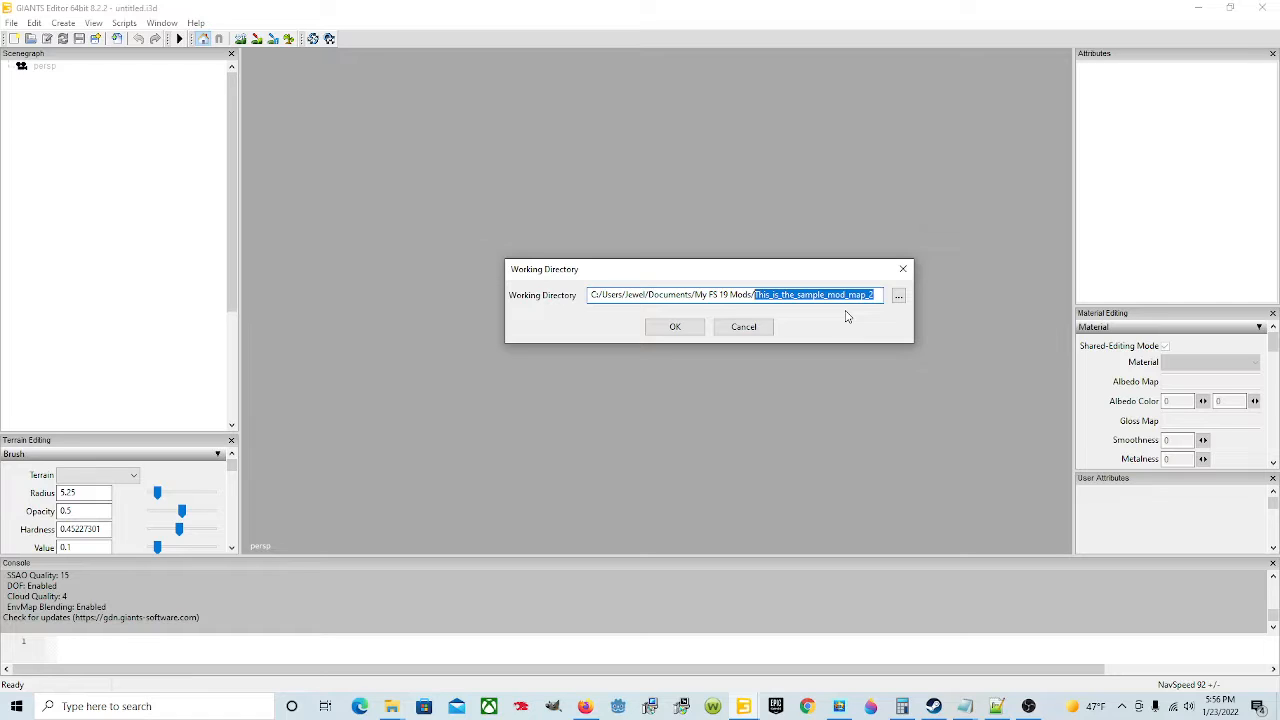
{"action": "type", "text": "TestTest"}
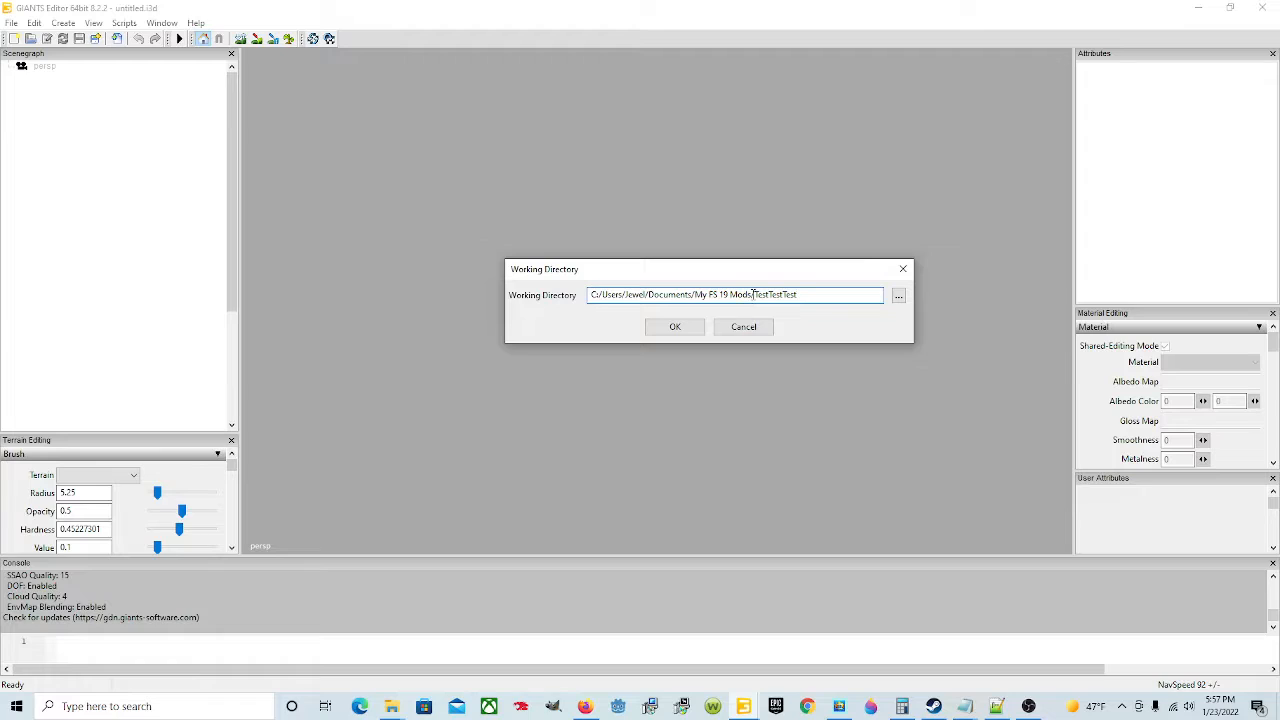
{"action": "left_click", "coordinate": [675, 328]}
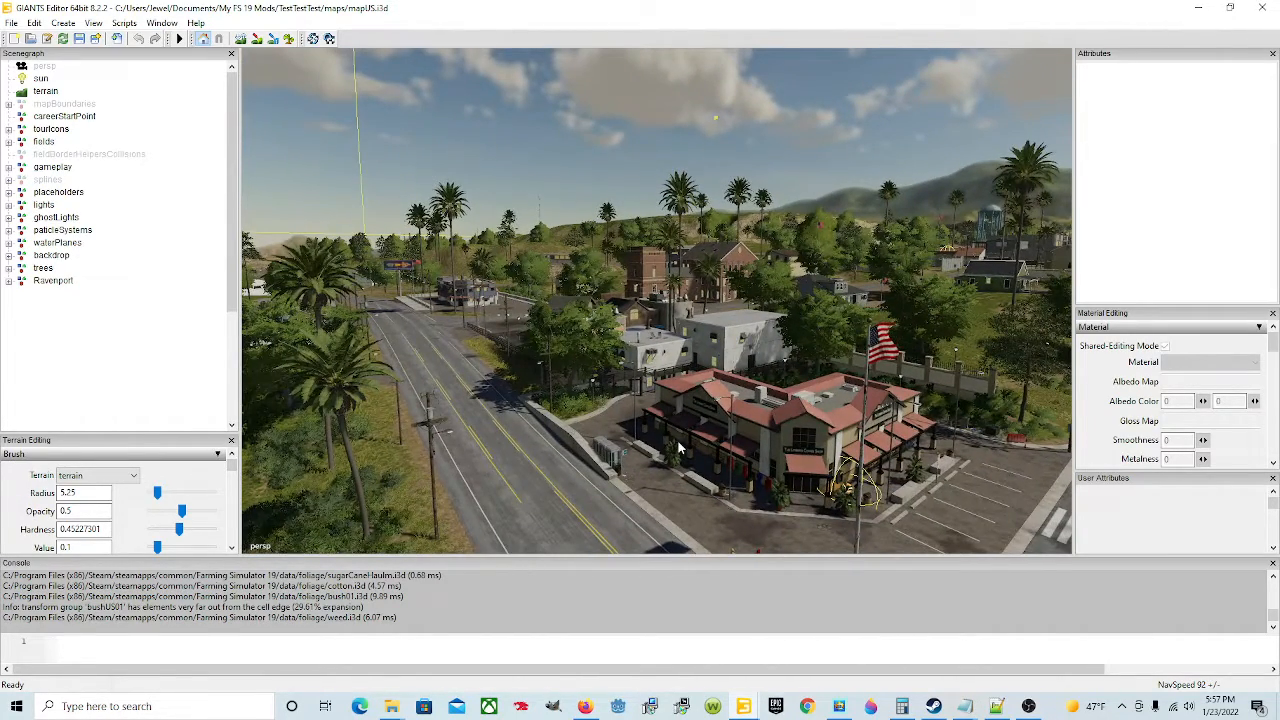
Step: Browse the Ravenport building groups in the scenegraph and the town in the viewport
{"action": "right_click_drag", "start_coordinate": [573, 435], "coordinate": [679, 298]}
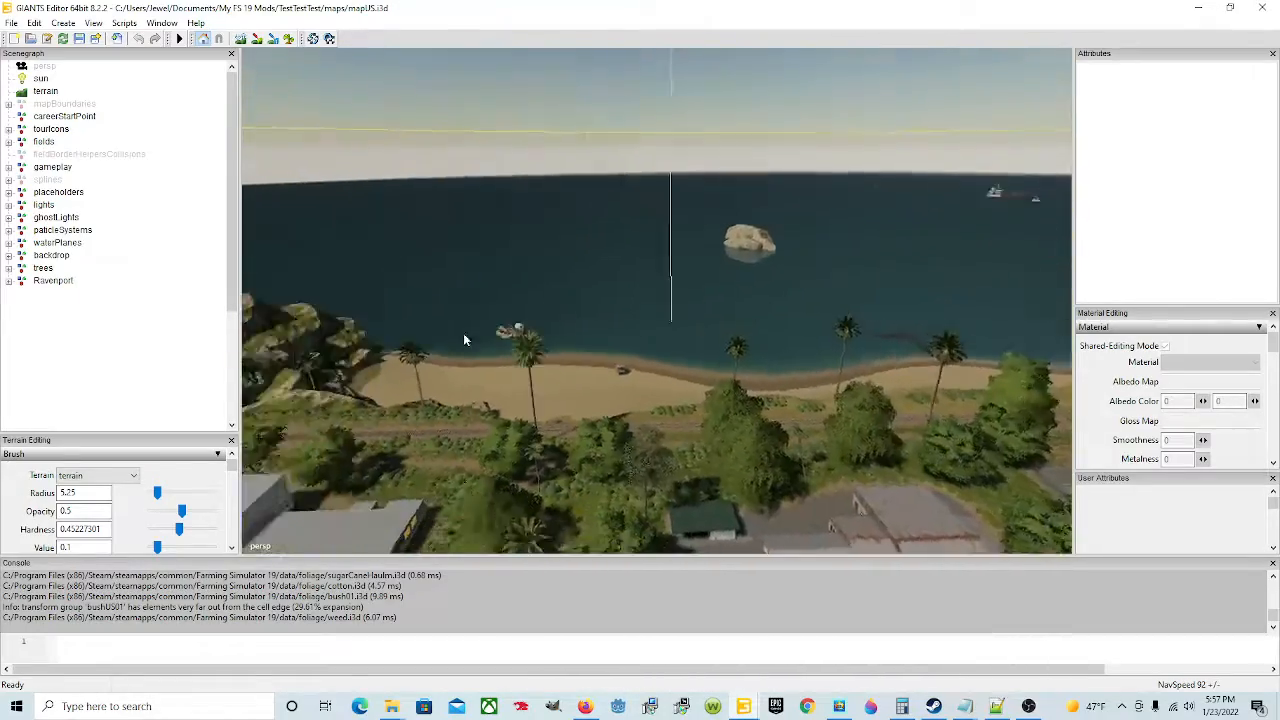
{"action": "right_click_drag", "start_coordinate": [463, 340], "coordinate": [637, 381]}
{"action": "left_click_drag", "start_coordinate": [638, 382], "coordinate": [520, 292], "text": "alt"}
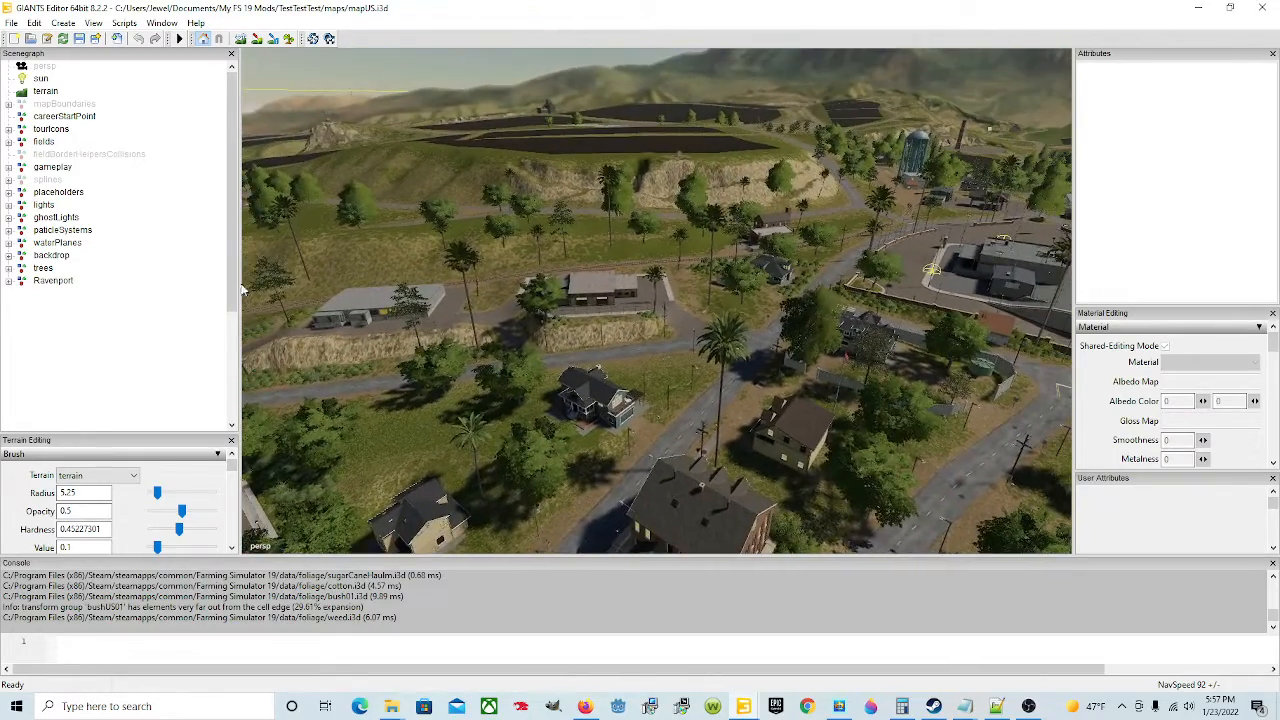
{"action": "left_click", "coordinate": [9, 282]}
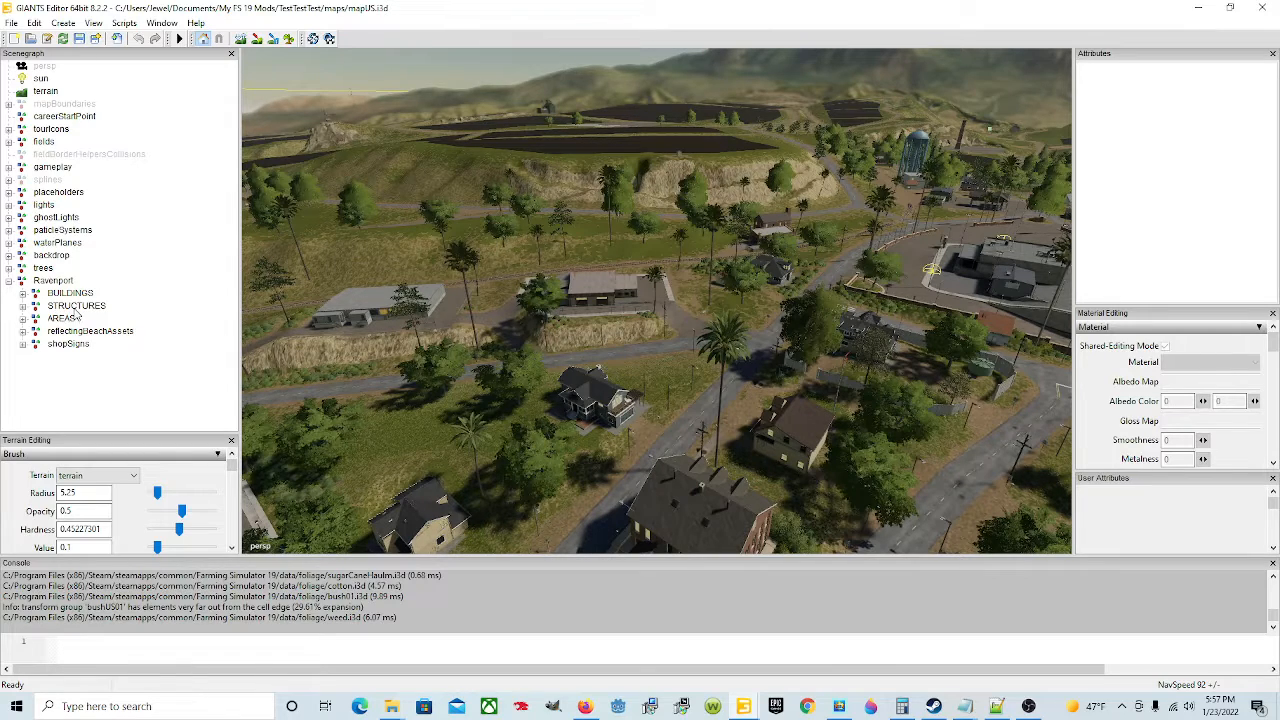
{"action": "left_click", "coordinate": [23, 294]}
{"action": "scroll", "coordinate": [116, 357], "scroll_direction": "down", "scroll_amount": 7}
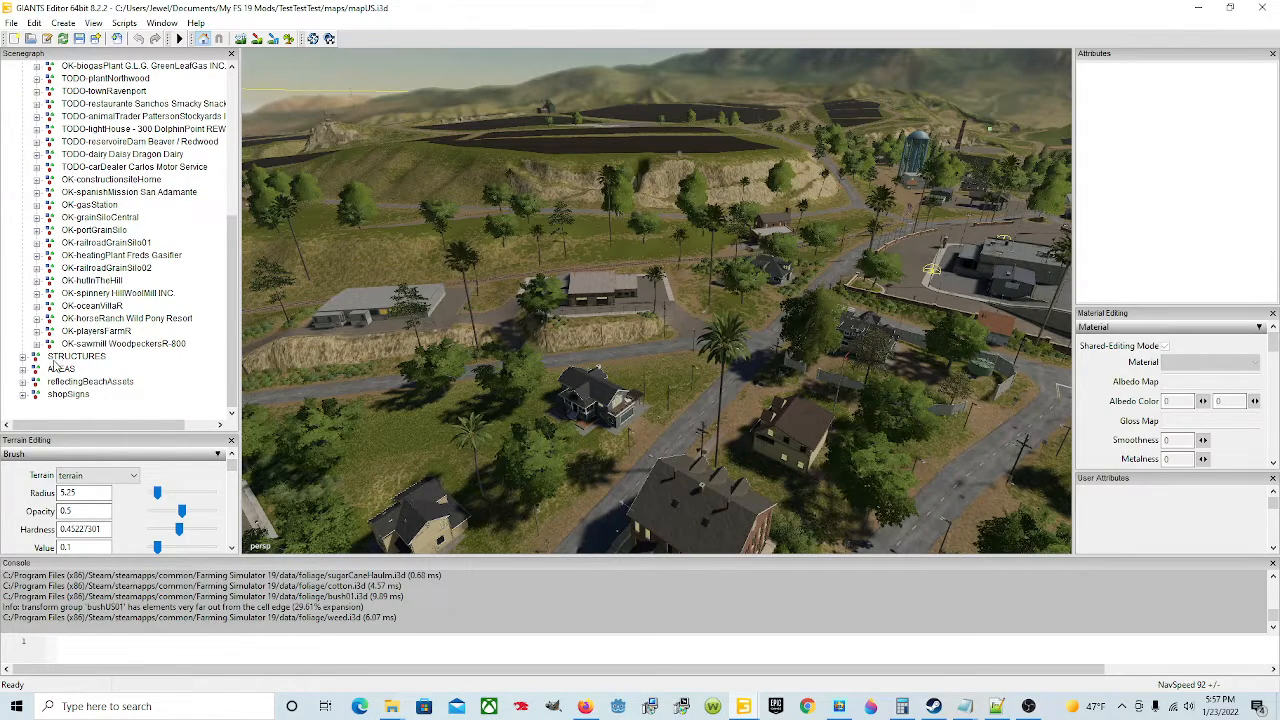
{"action": "scroll", "coordinate": [97, 398], "scroll_direction": "up", "scroll_amount": 2}
{"action": "scroll", "coordinate": [97, 398], "scroll_direction": "up", "scroll_amount": 4}
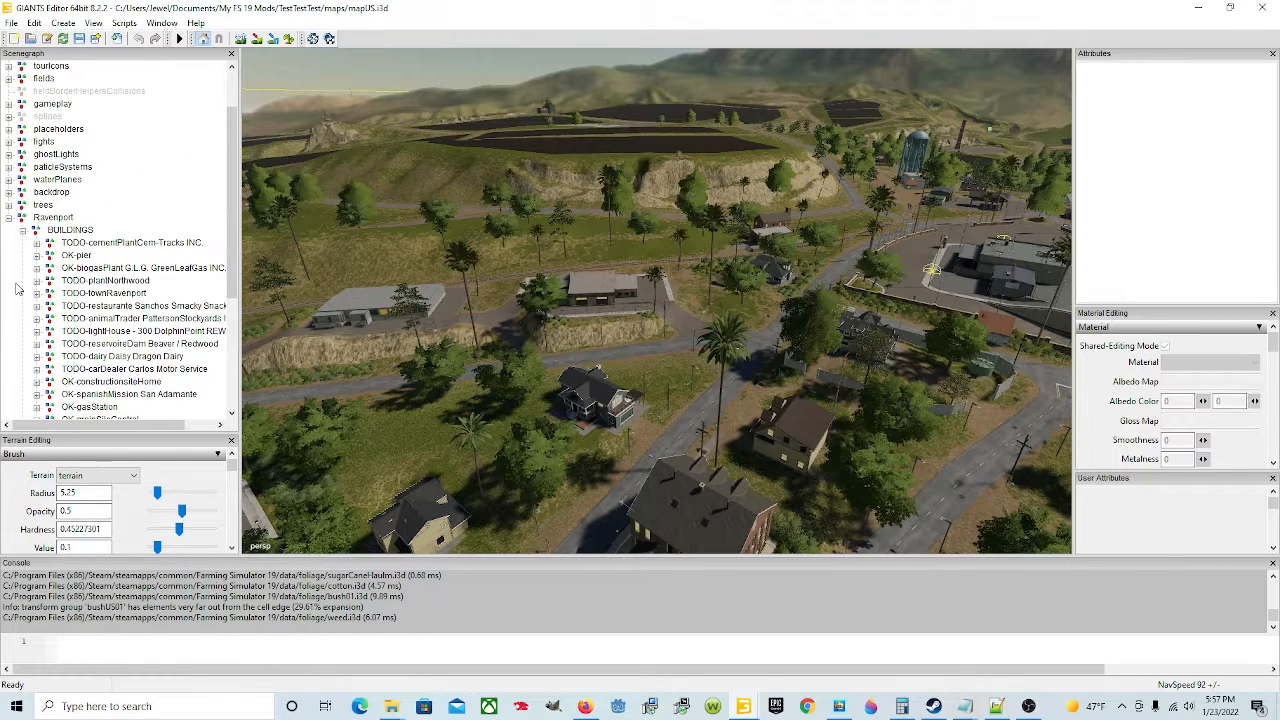
{"action": "left_click", "coordinate": [9, 218]}
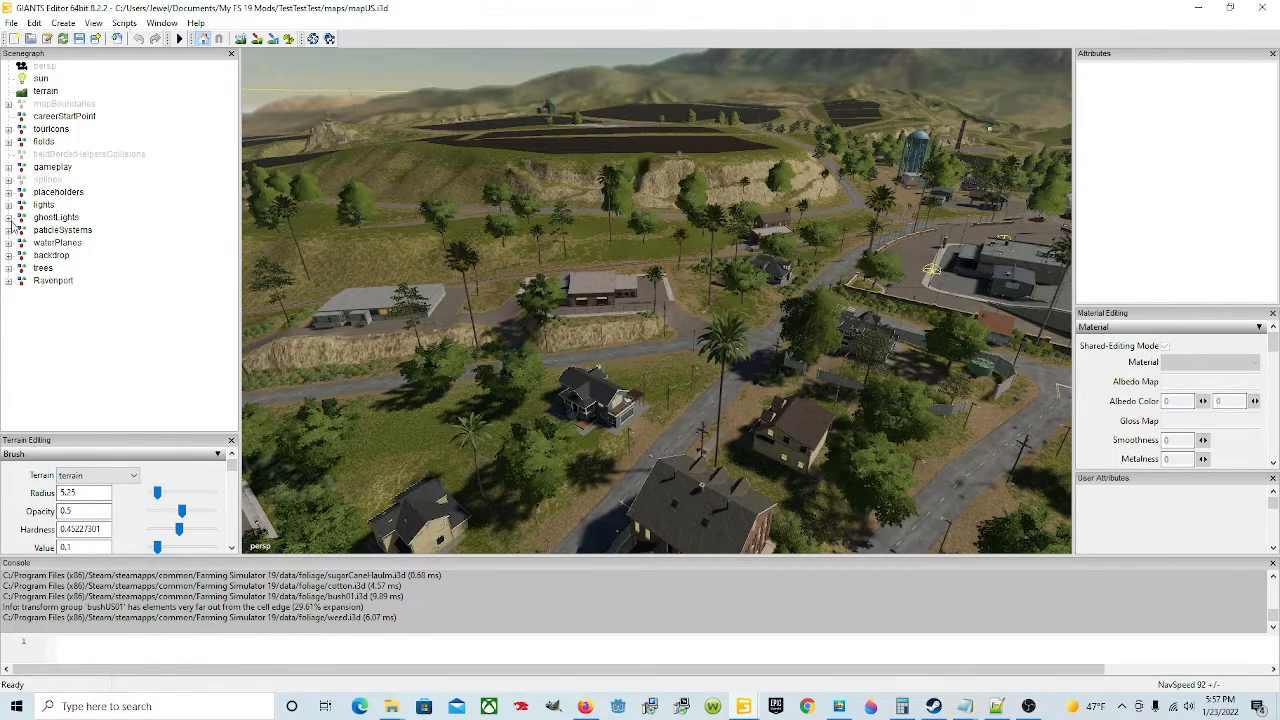
Step: Inspect the mapBoundaries and careerStartPoint nodes by selecting and focusing each in the viewport
{"action": "left_click", "coordinate": [64, 106]}
{"action": "left_click_drag", "start_coordinate": [604, 311], "coordinate": [996, 298], "text": "alt"}
{"action": "right_click_drag", "start_coordinate": [870, 334], "coordinate": [650, 374], "text": "alt"}
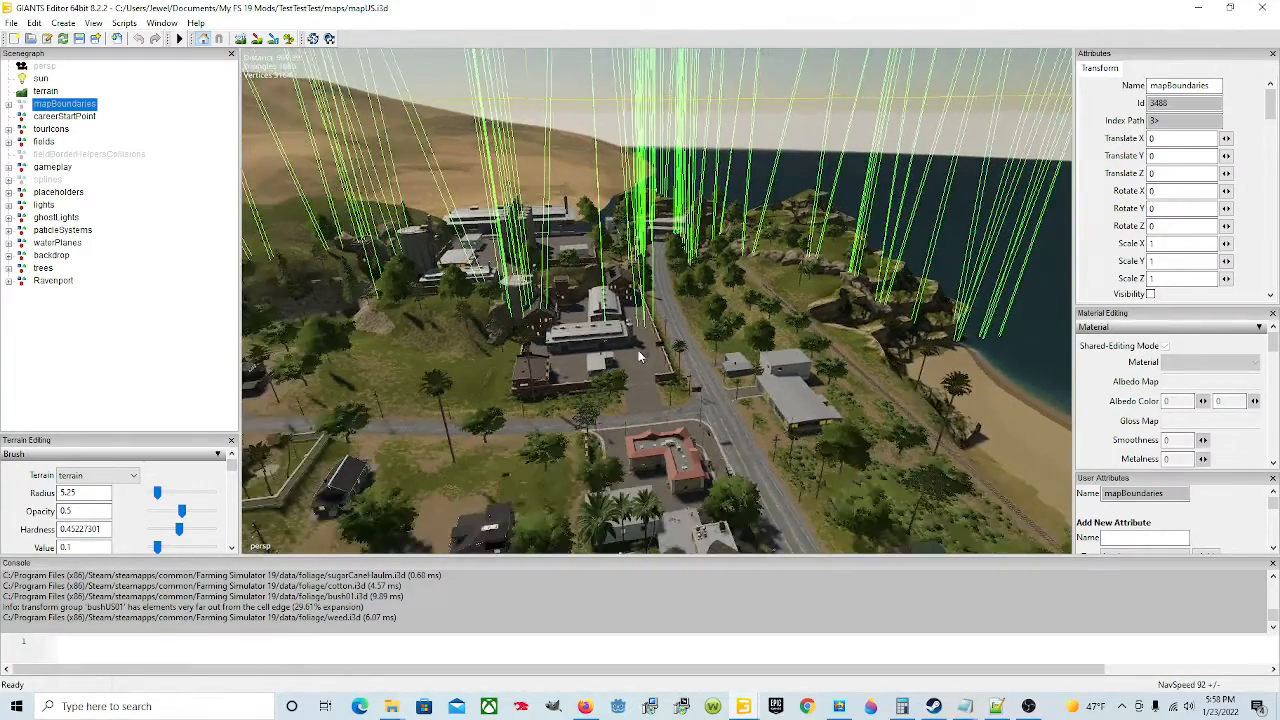
{"action": "left_click_drag", "start_coordinate": [650, 374], "coordinate": [685, 368], "text": "alt"}
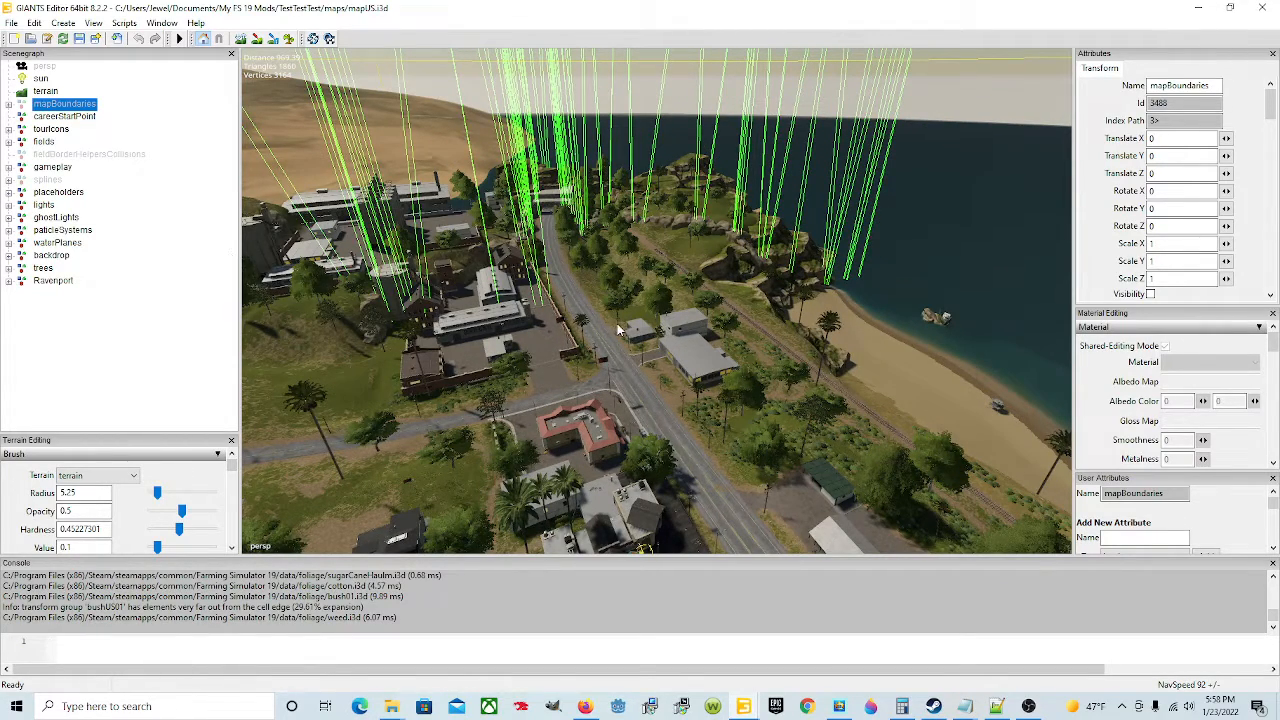
{"action": "left_click_drag", "start_coordinate": [754, 365], "coordinate": [614, 354], "text": "alt"}
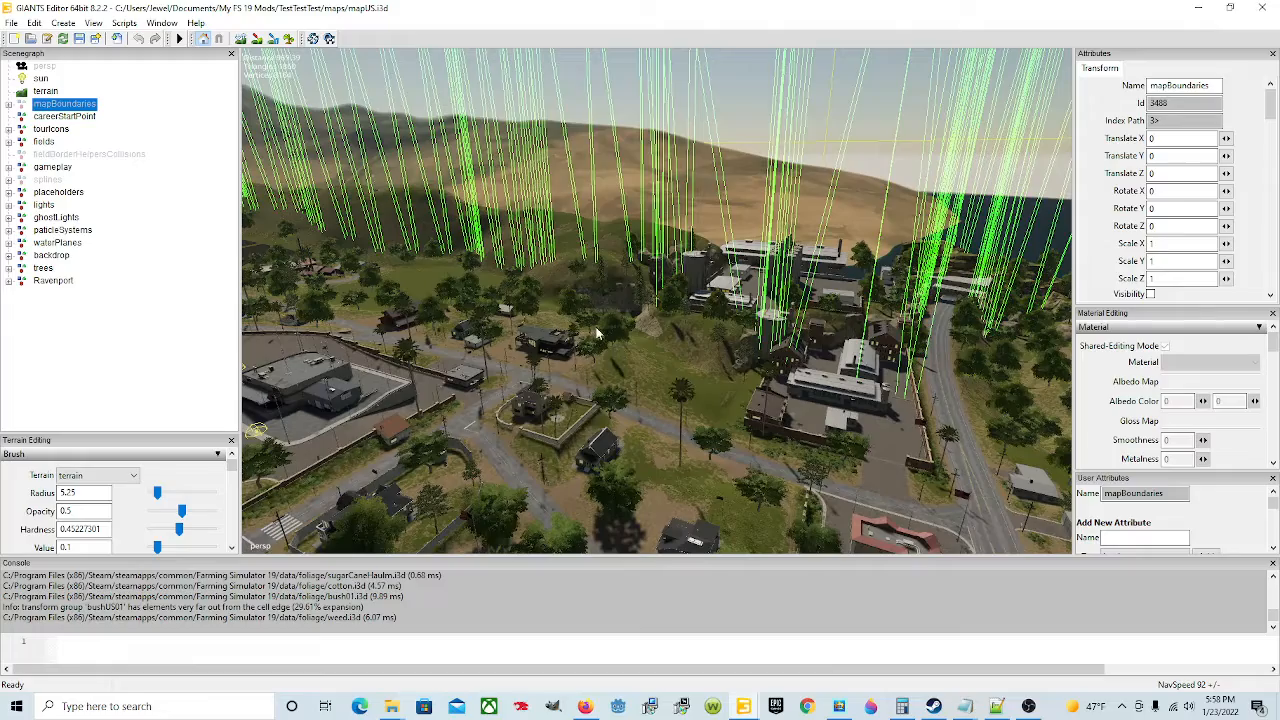
{"action": "left_click_drag", "start_coordinate": [472, 374], "coordinate": [964, 384], "text": "alt"}
{"action": "left_click_drag", "start_coordinate": [783, 400], "coordinate": [885, 439], "text": "alt"}
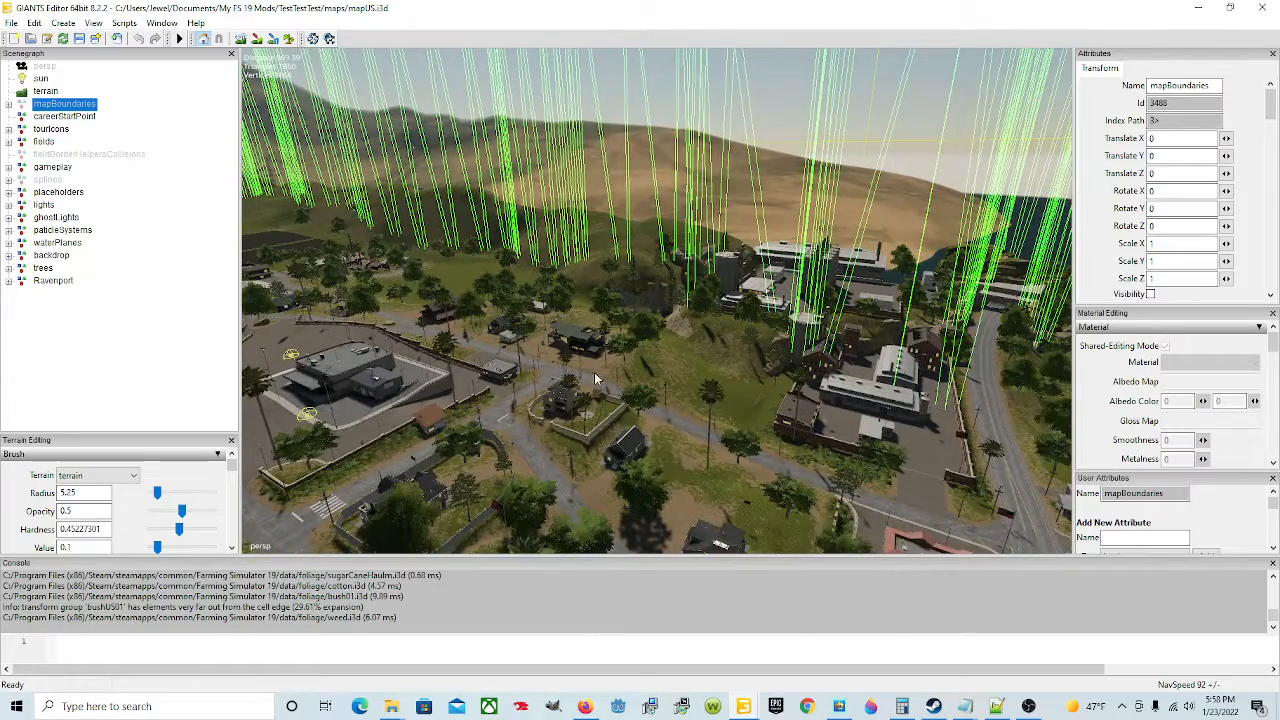
{"action": "left_click_drag", "start_coordinate": [641, 391], "coordinate": [479, 380], "text": "alt"}
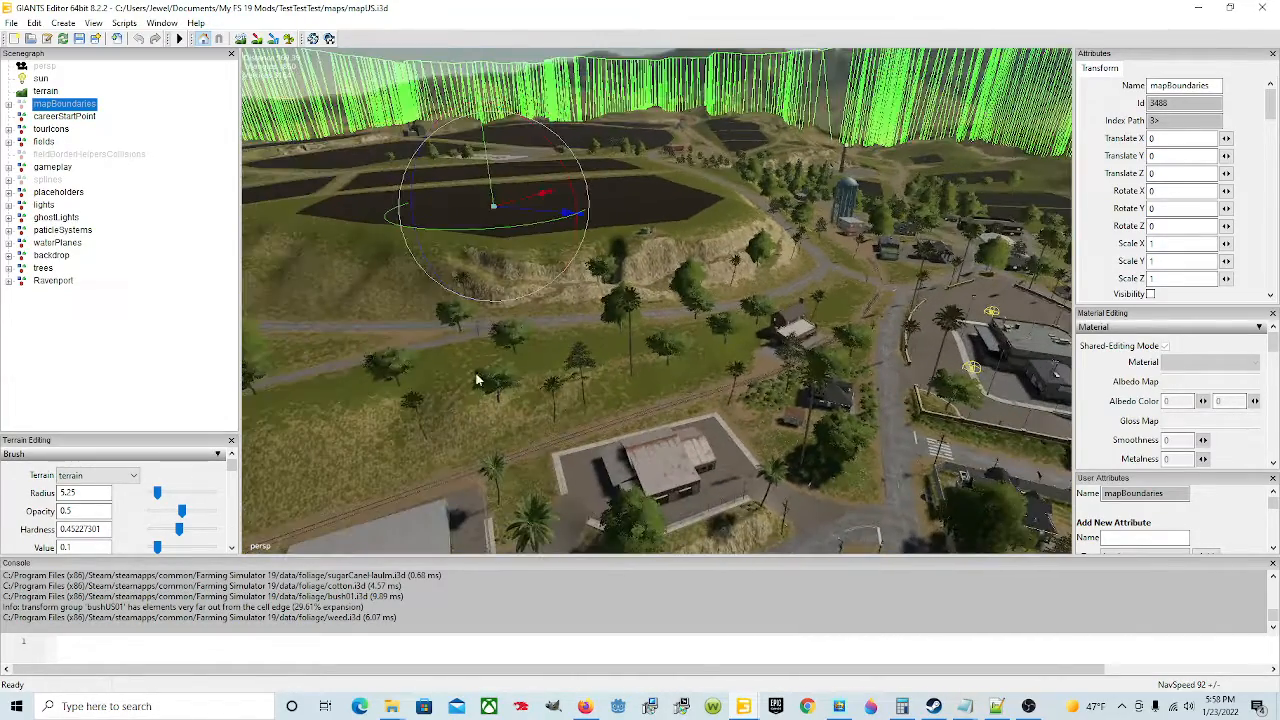
{"action": "left_click", "coordinate": [63, 117]}
{"action": "key", "text": "f"}
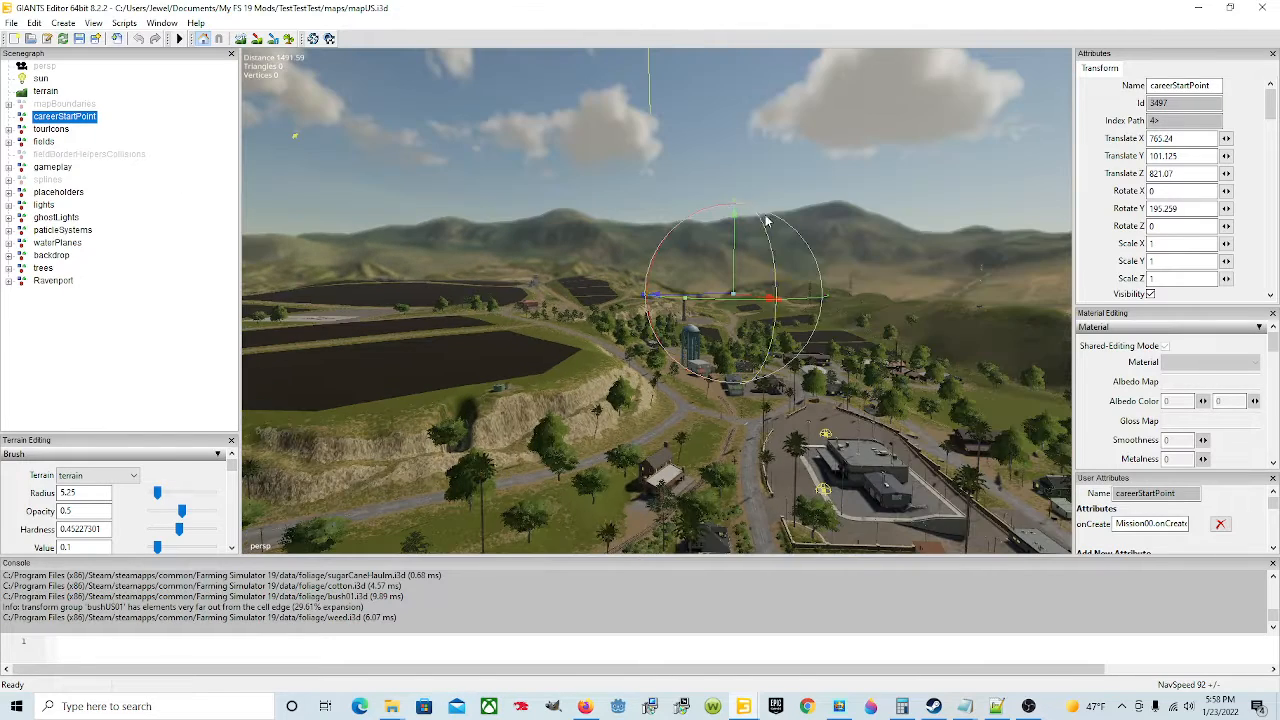
Step: Delete the tourIcons node from the scenegraph
{"action": "left_click", "coordinate": [50, 129]}
{"action": "key", "text": "f"}
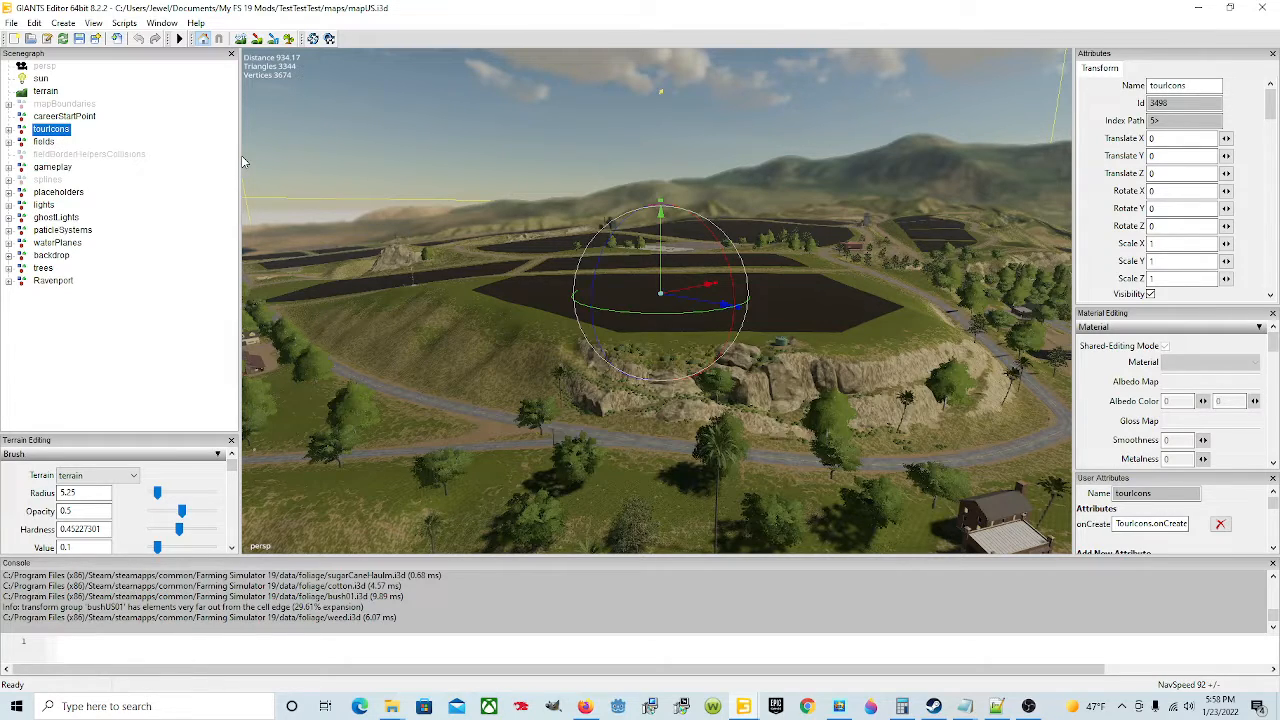
{"action": "key", "text": "Delete"}
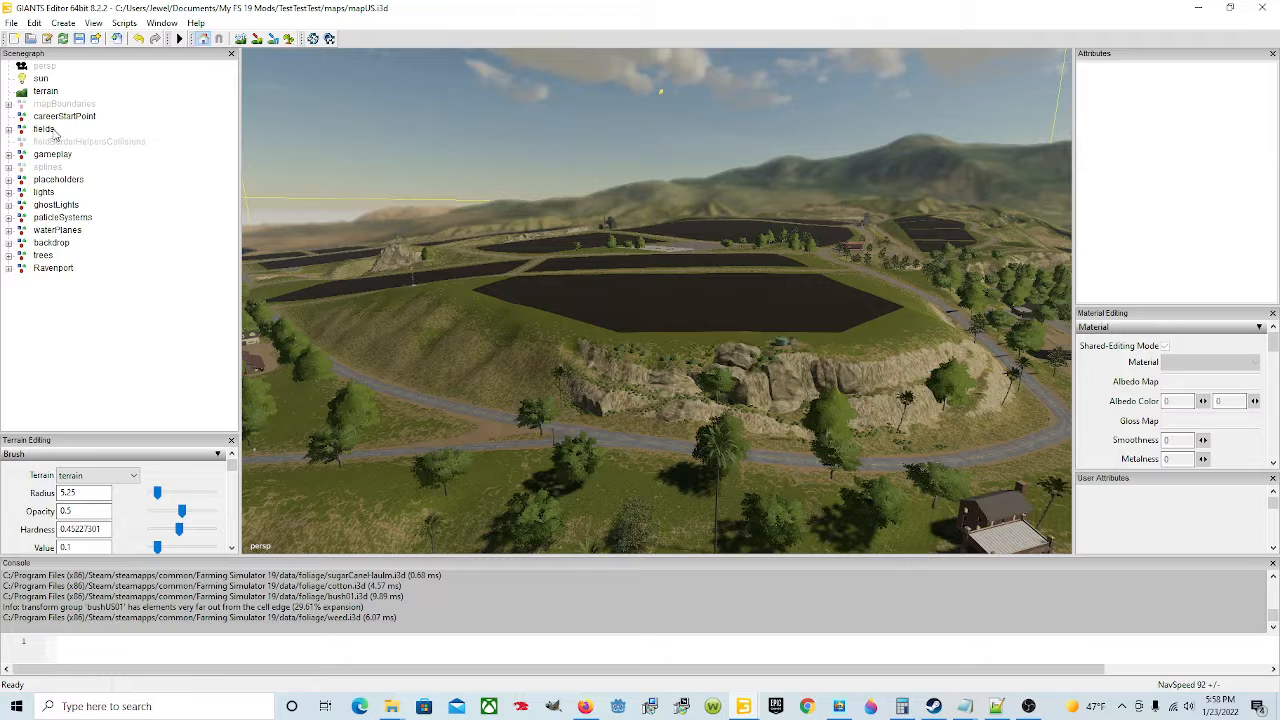
Step: Expand and review the list of field nodes under fields, then collapse it
{"action": "left_click", "coordinate": [16, 130]}
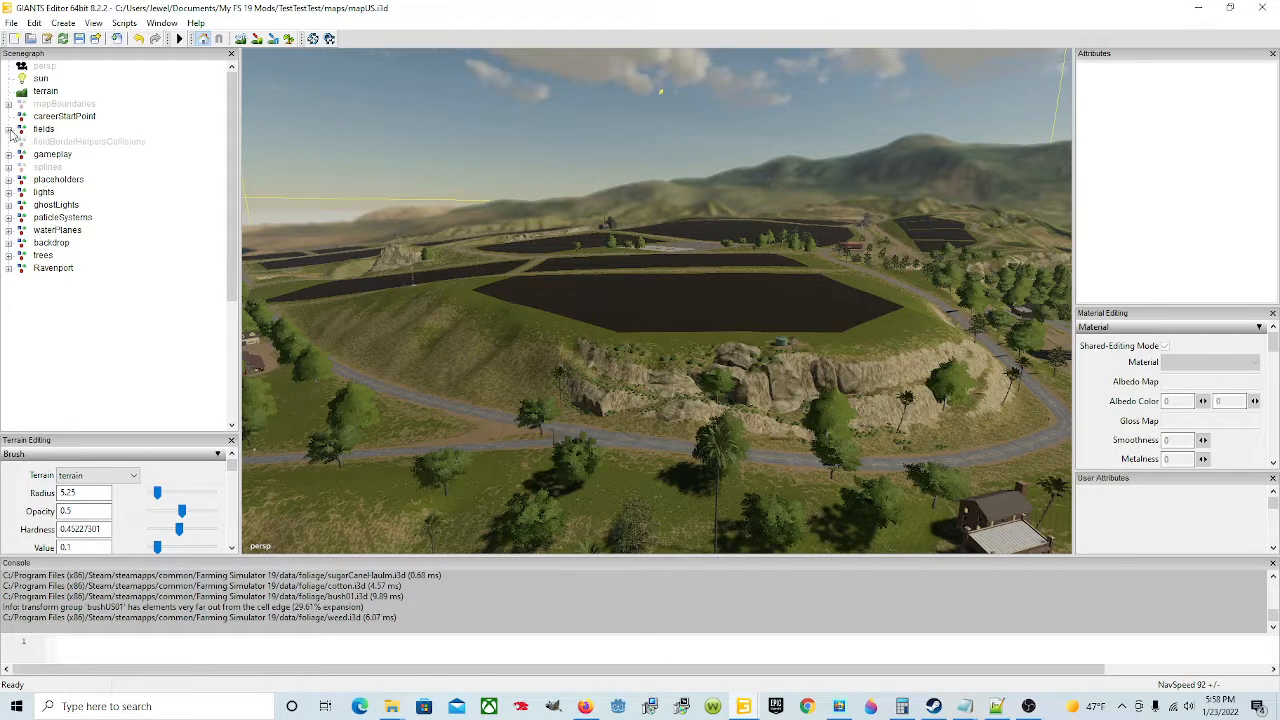
{"action": "scroll", "coordinate": [80, 177], "scroll_direction": "down", "scroll_amount": 5}
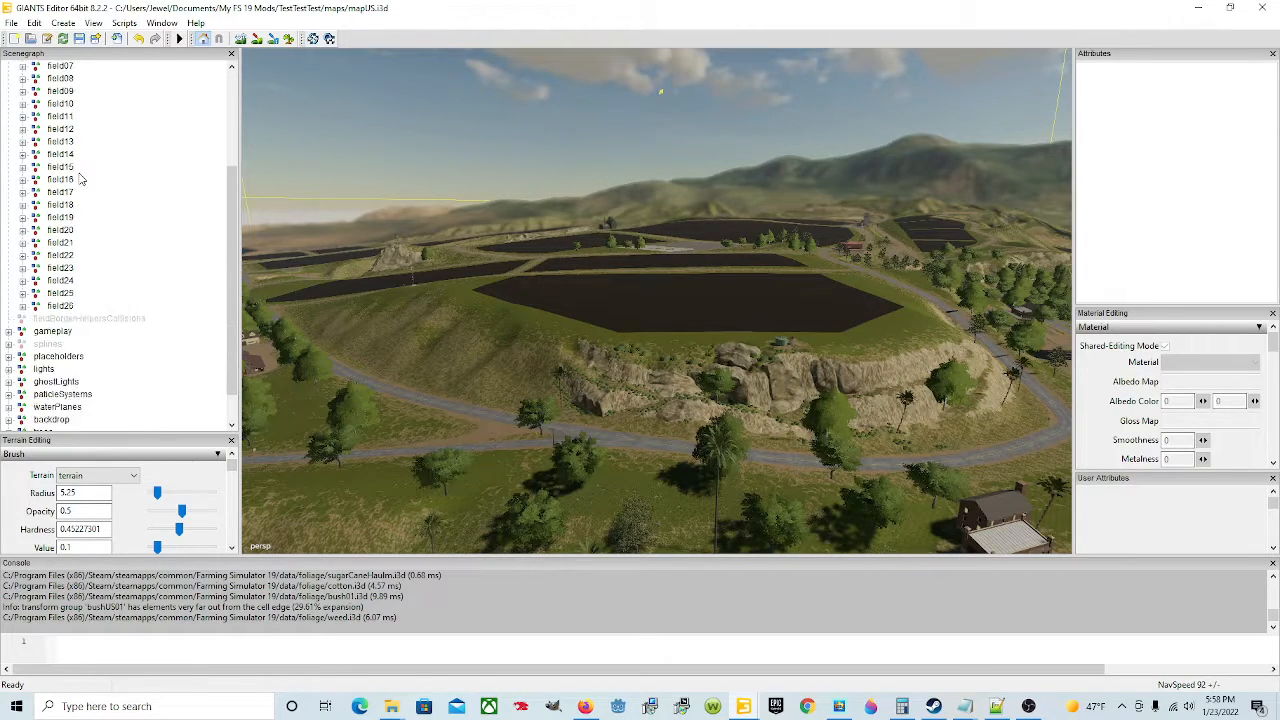
{"action": "scroll", "coordinate": [84, 281], "scroll_direction": "up", "scroll_amount": 5}
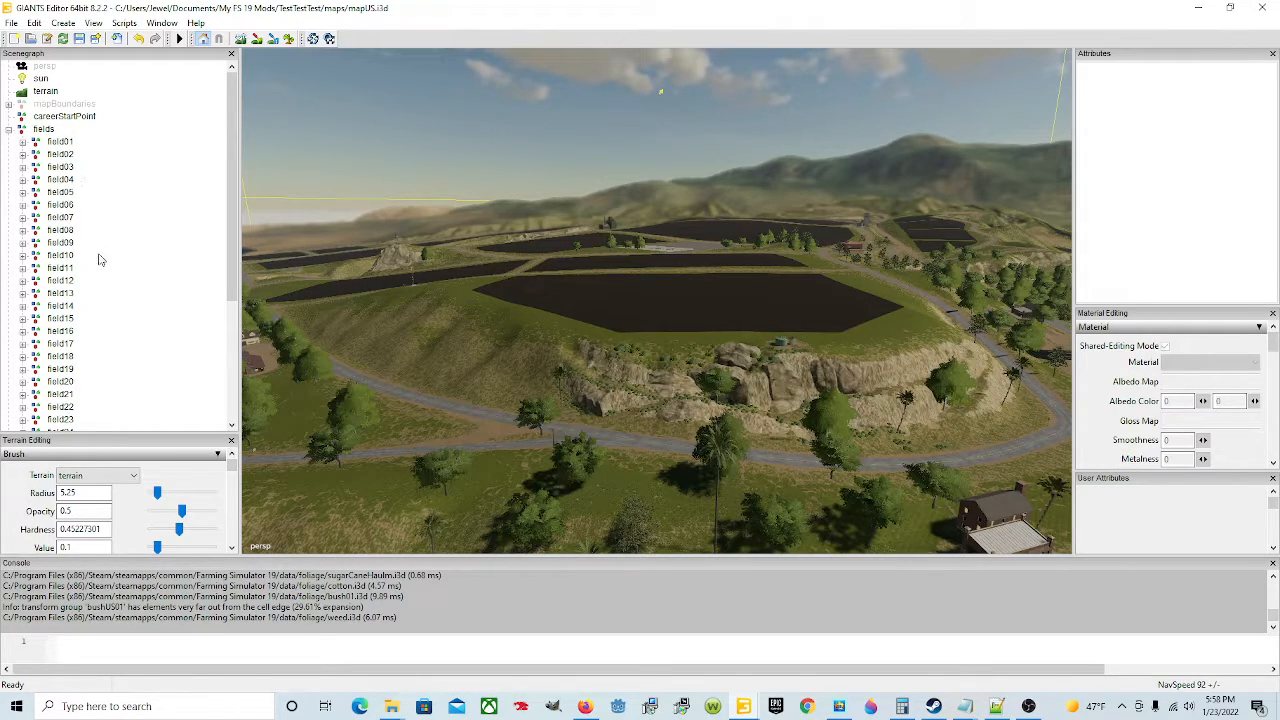
{"action": "left_click", "coordinate": [9, 130]}
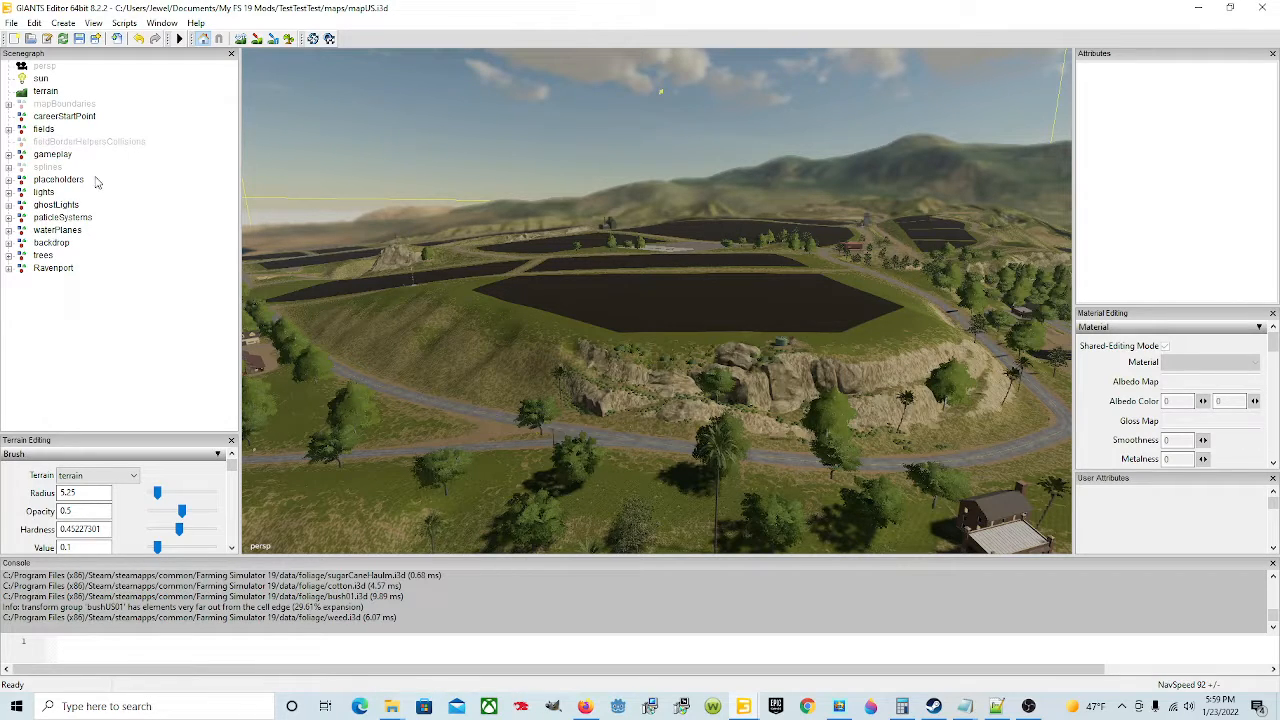
Step: Browse the gameplay group, including the vehicle shop store place start points
{"action": "left_click", "coordinate": [9, 155]}
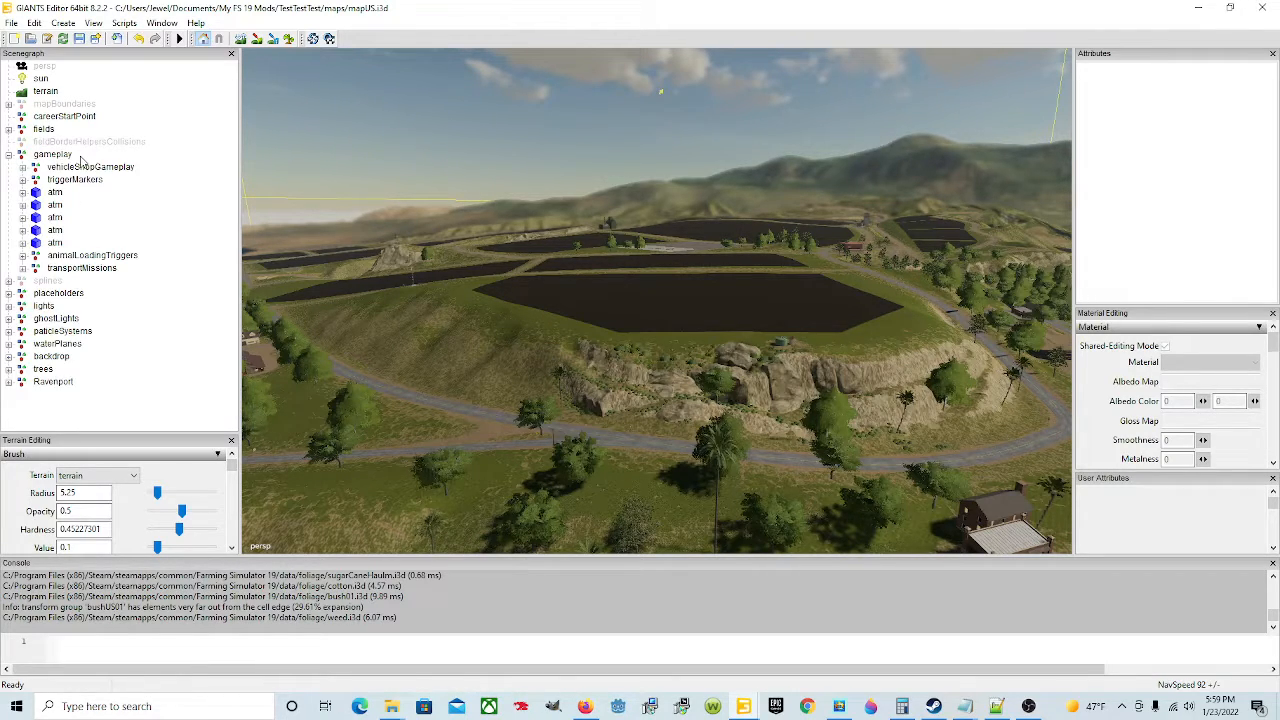
{"action": "left_click", "coordinate": [22, 168]}
{"action": "left_click", "coordinate": [100, 182]}
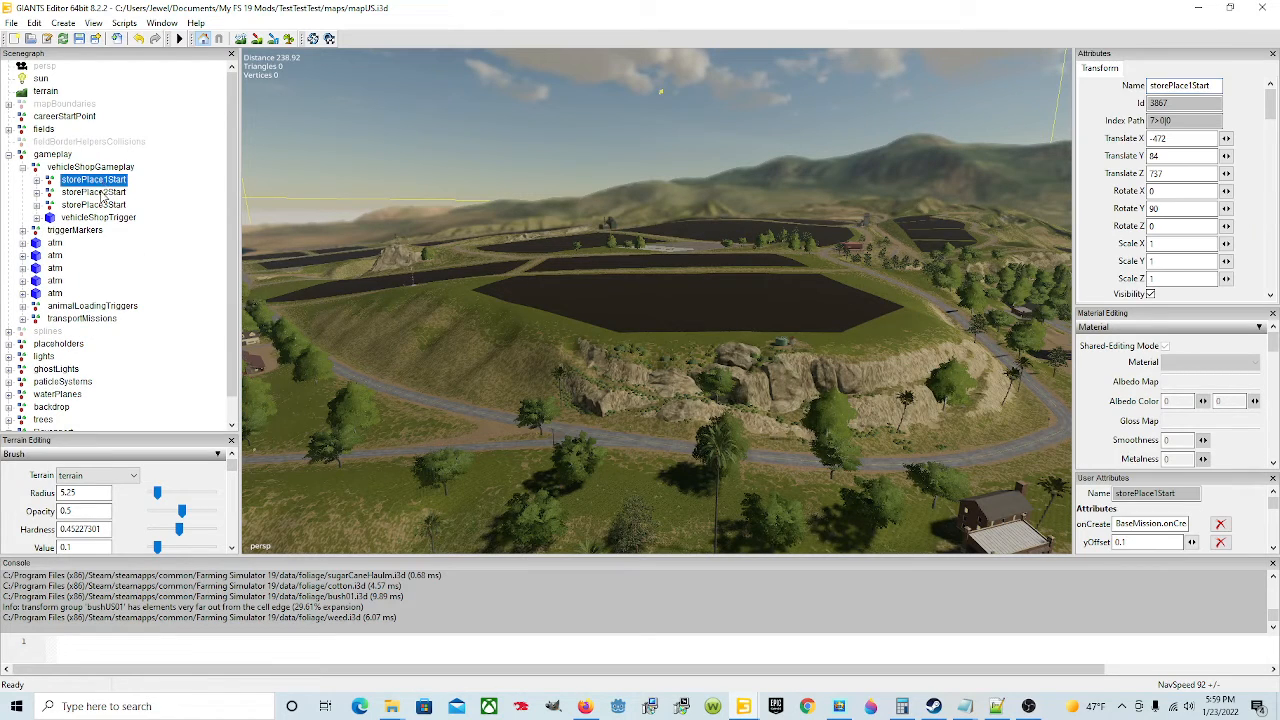
{"action": "left_click", "coordinate": [23, 168]}
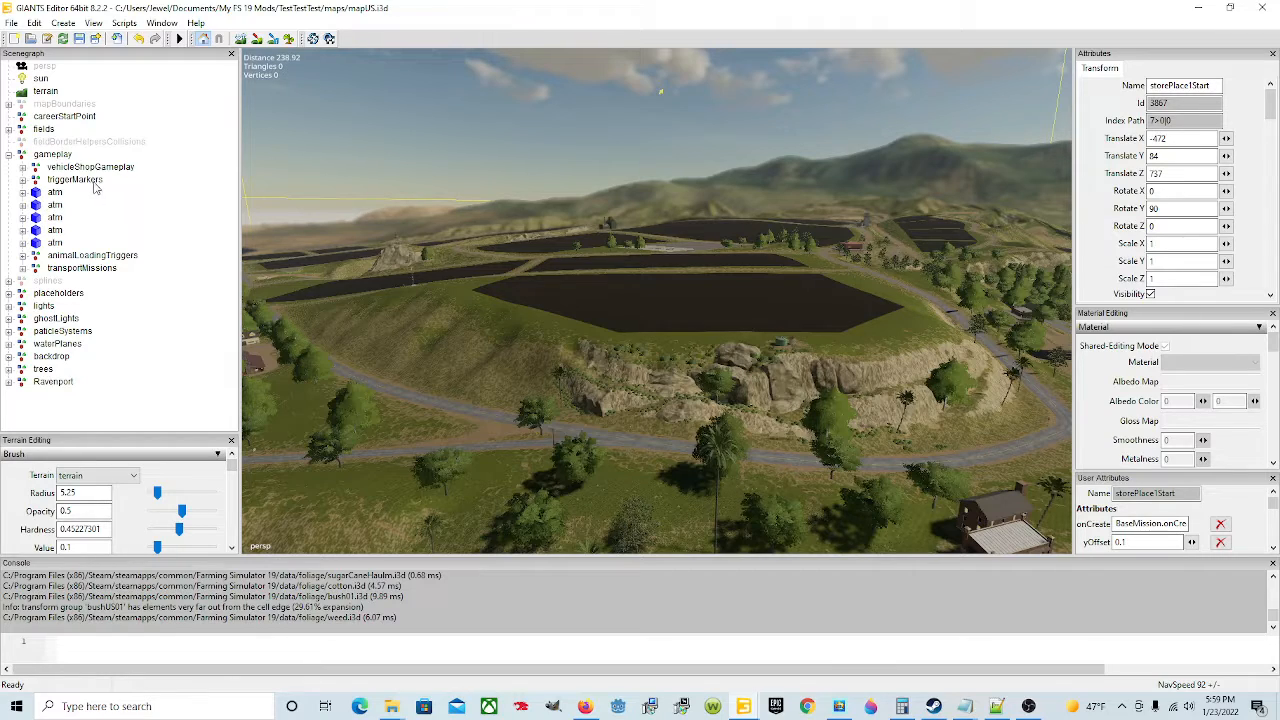
Step: Select the splines node, focus it in the viewport, and delete it from the scenegraph
{"action": "left_click", "coordinate": [10, 155]}
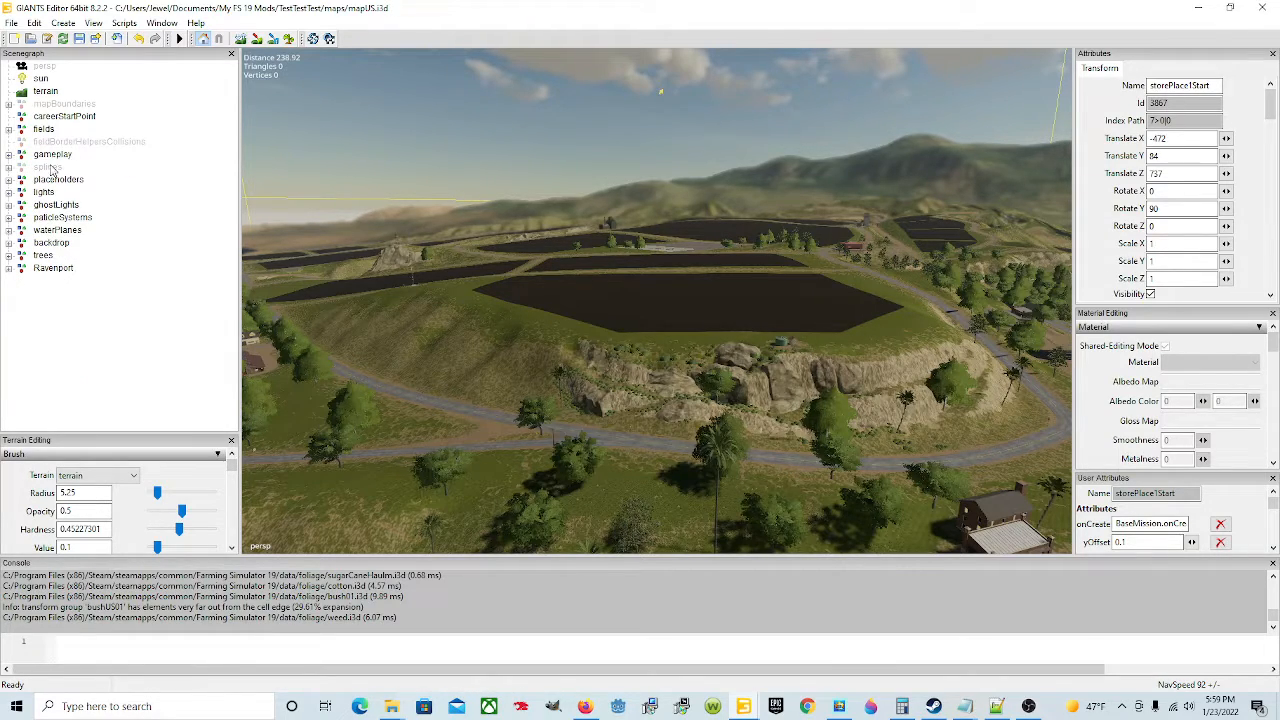
{"action": "left_click", "coordinate": [50, 168]}
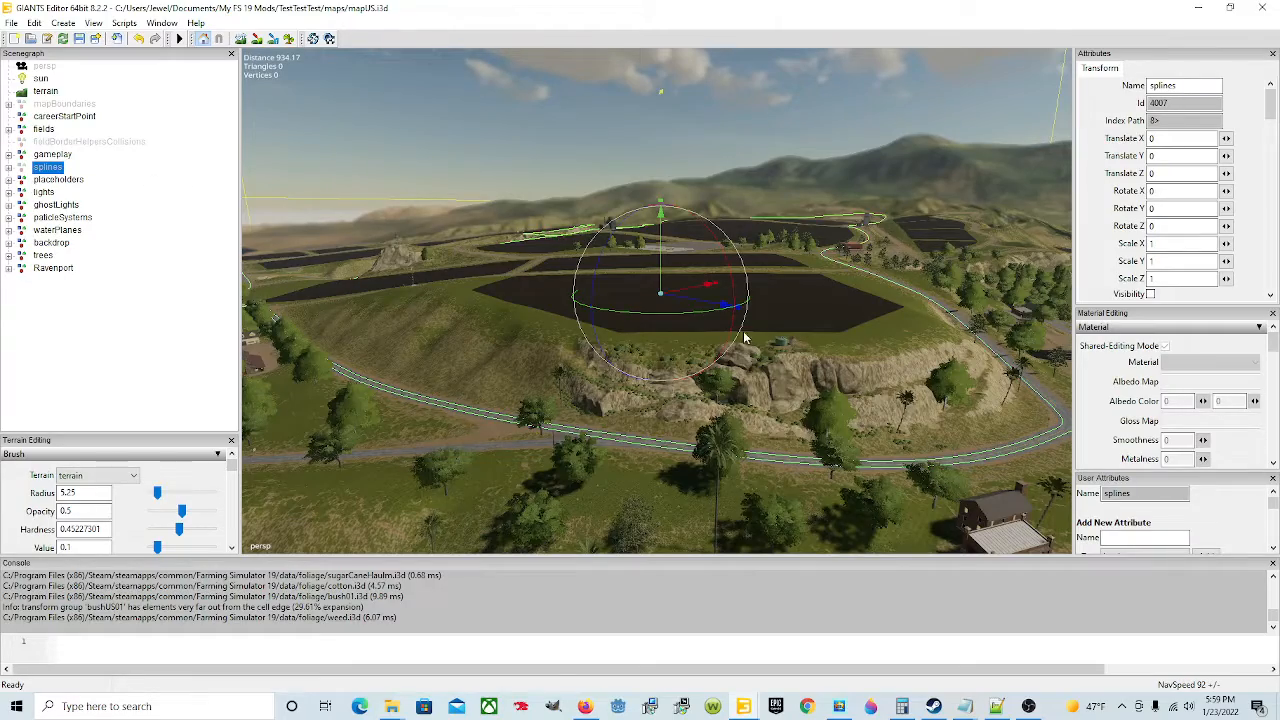
{"action": "left_click_drag", "start_coordinate": [806, 258], "coordinate": [858, 324], "text": "alt"}
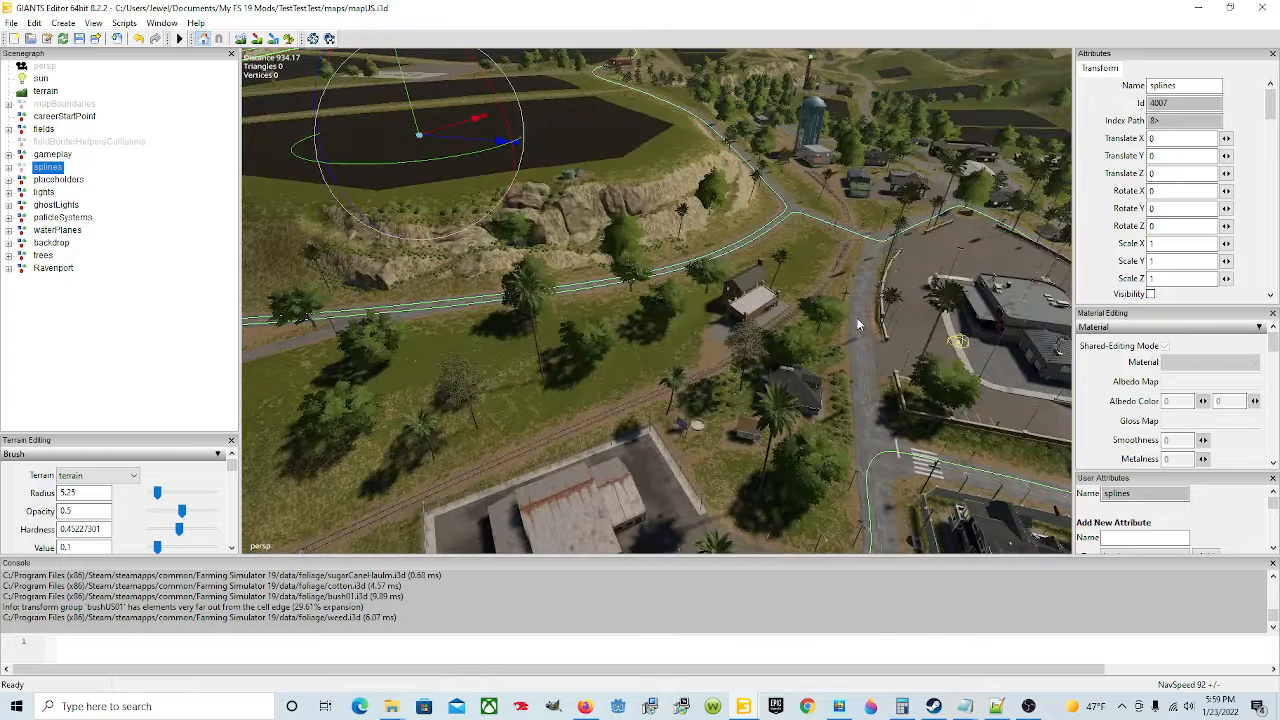
{"action": "key", "text": "f"}
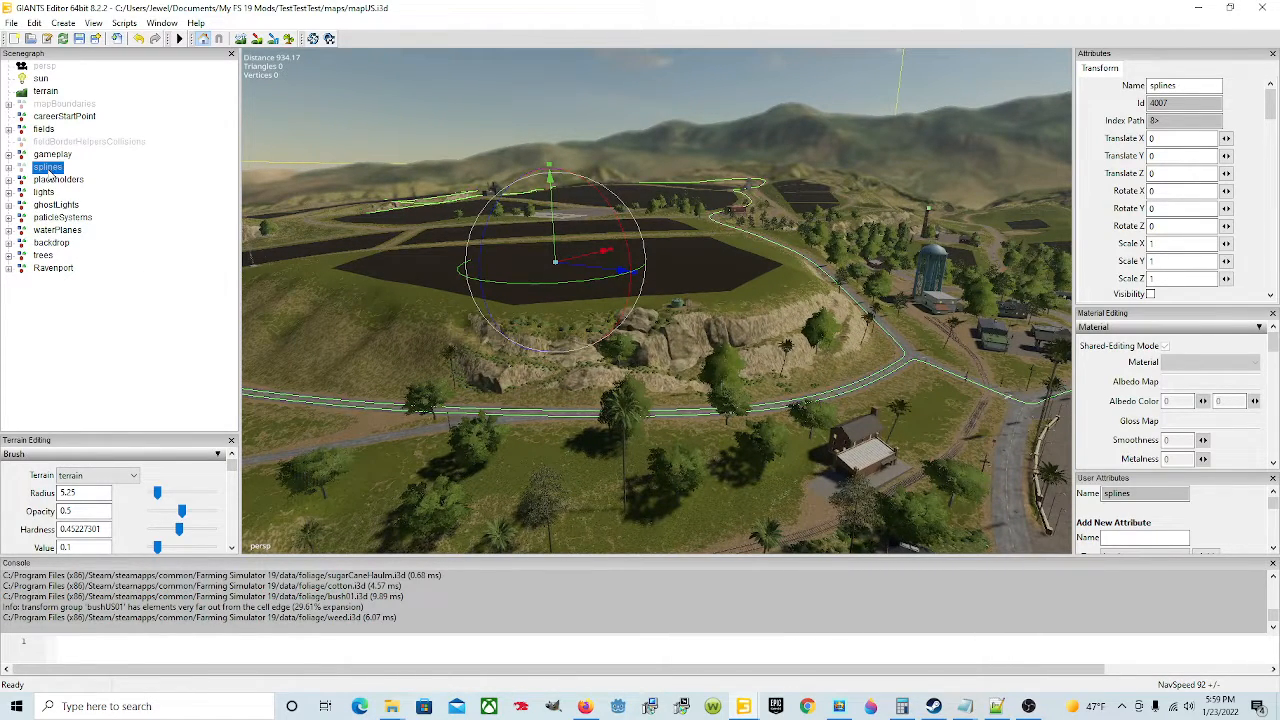
{"action": "key", "text": "Delete"}
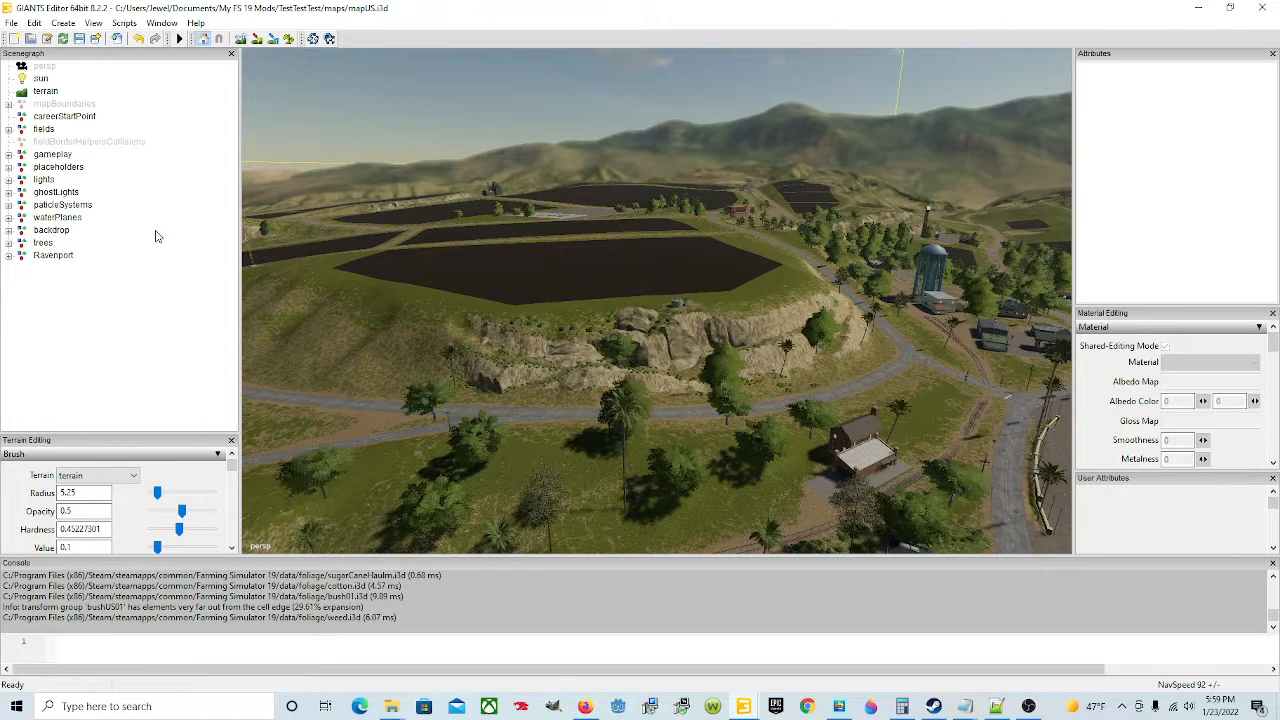
Step: Expand the placeholders group and inspect its child nodes, including selling stations, silos, vehicleSellingPoint and playersFarm
{"action": "left_click", "coordinate": [8, 168]}
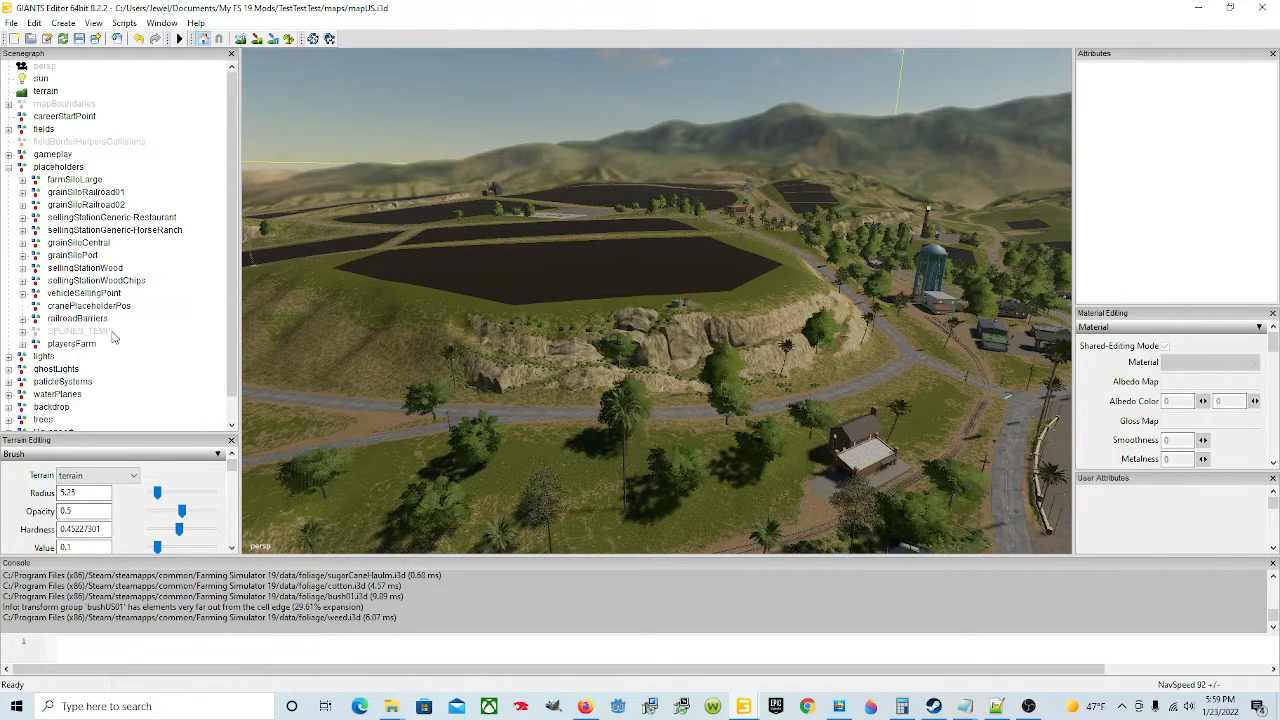
{"action": "left_click", "coordinate": [87, 282]}
{"action": "left_click", "coordinate": [80, 204]}
{"action": "left_click", "coordinate": [88, 233]}
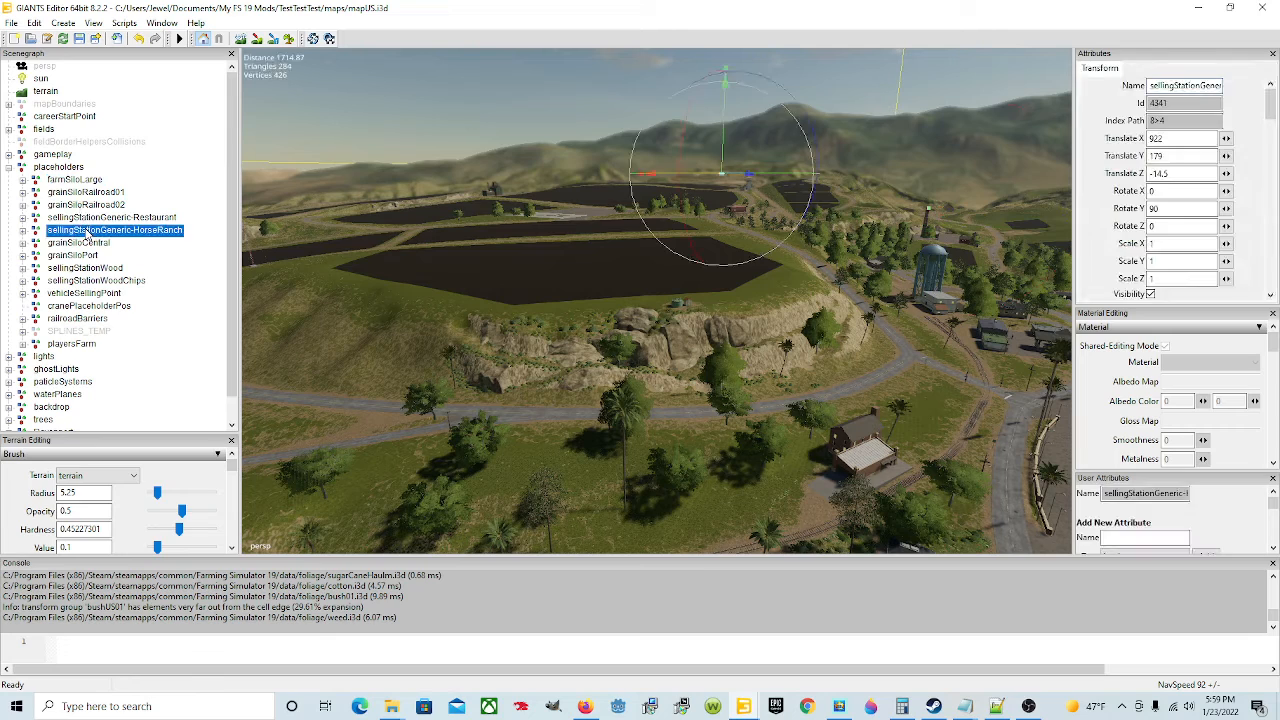
{"action": "left_click", "coordinate": [82, 181]}
{"action": "left_click", "coordinate": [91, 231]}
{"action": "left_click", "coordinate": [95, 256]}
{"action": "left_click", "coordinate": [101, 293]}
{"action": "left_click", "coordinate": [102, 293]}
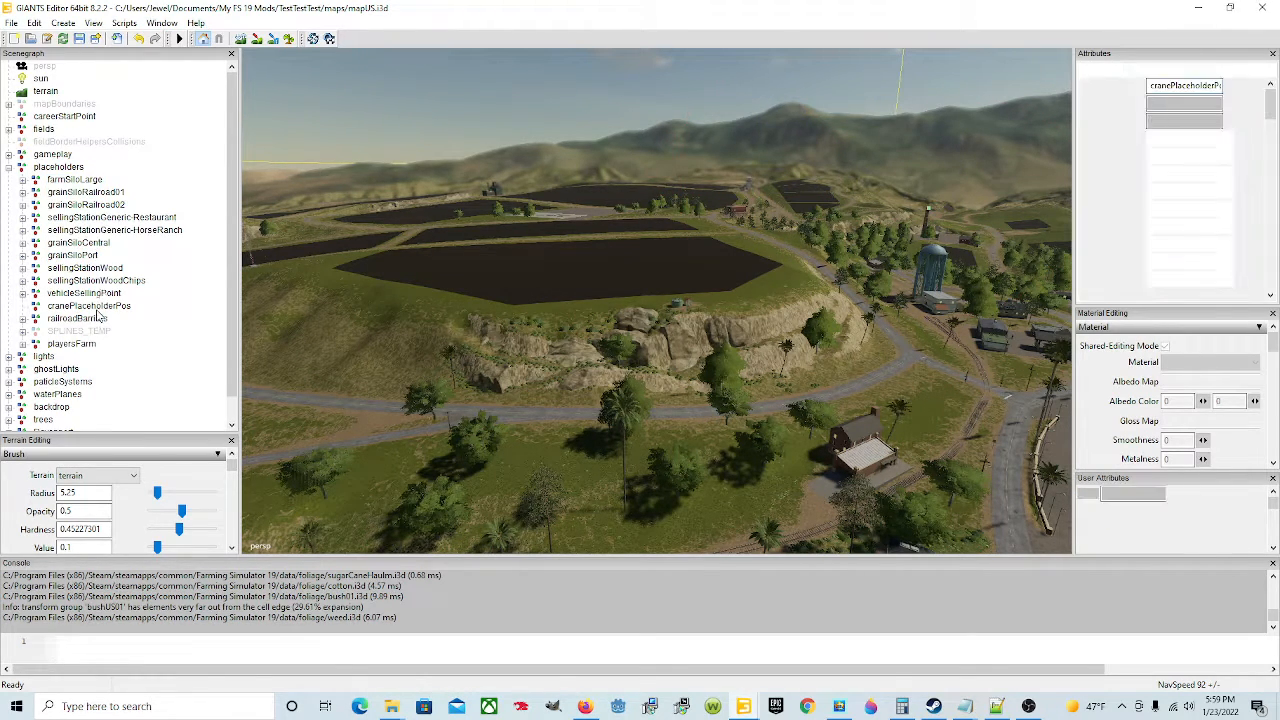
{"action": "left_click", "coordinate": [97, 294]}
{"action": "left_click", "coordinate": [96, 295]}
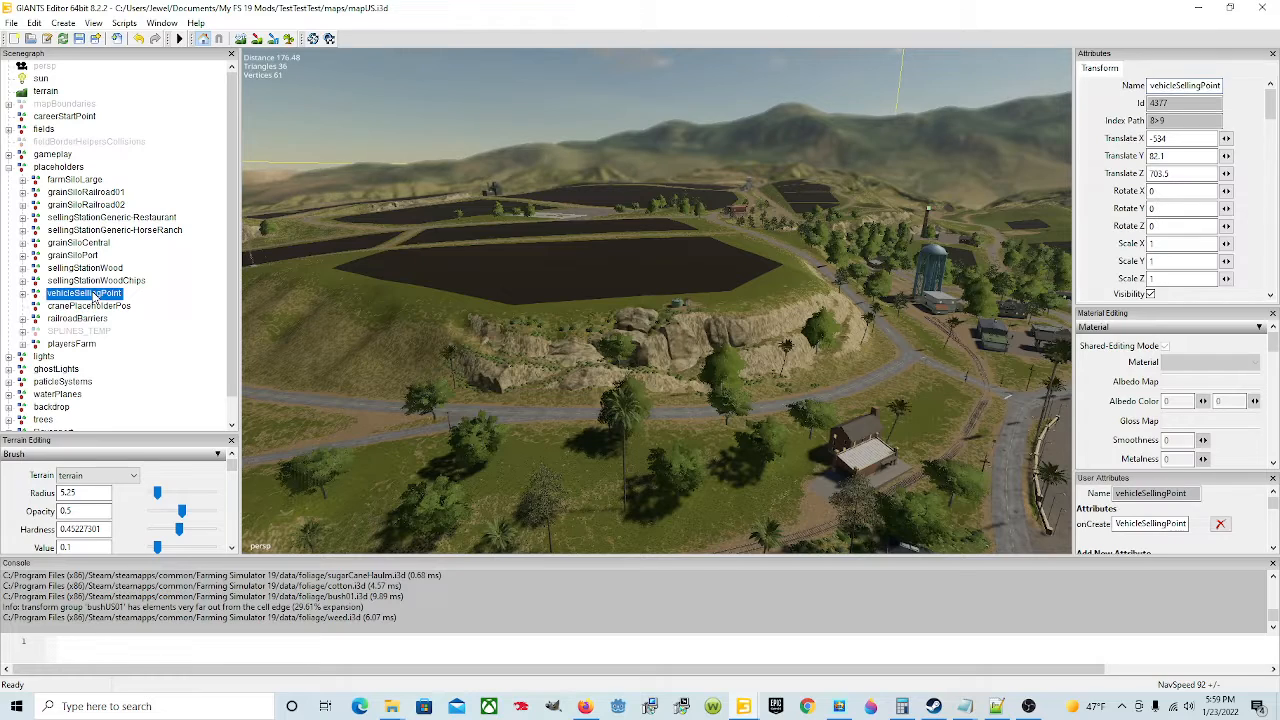
{"action": "left_click", "coordinate": [84, 257]}
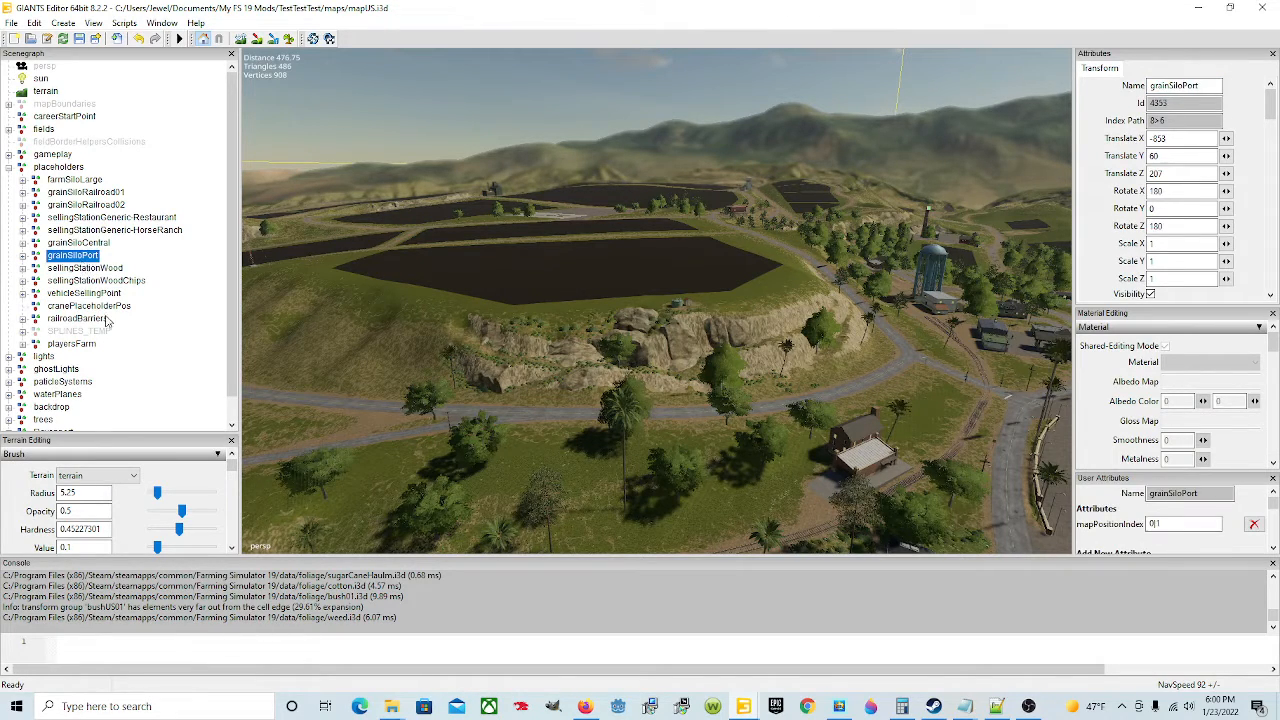
{"action": "left_click", "coordinate": [108, 306]}
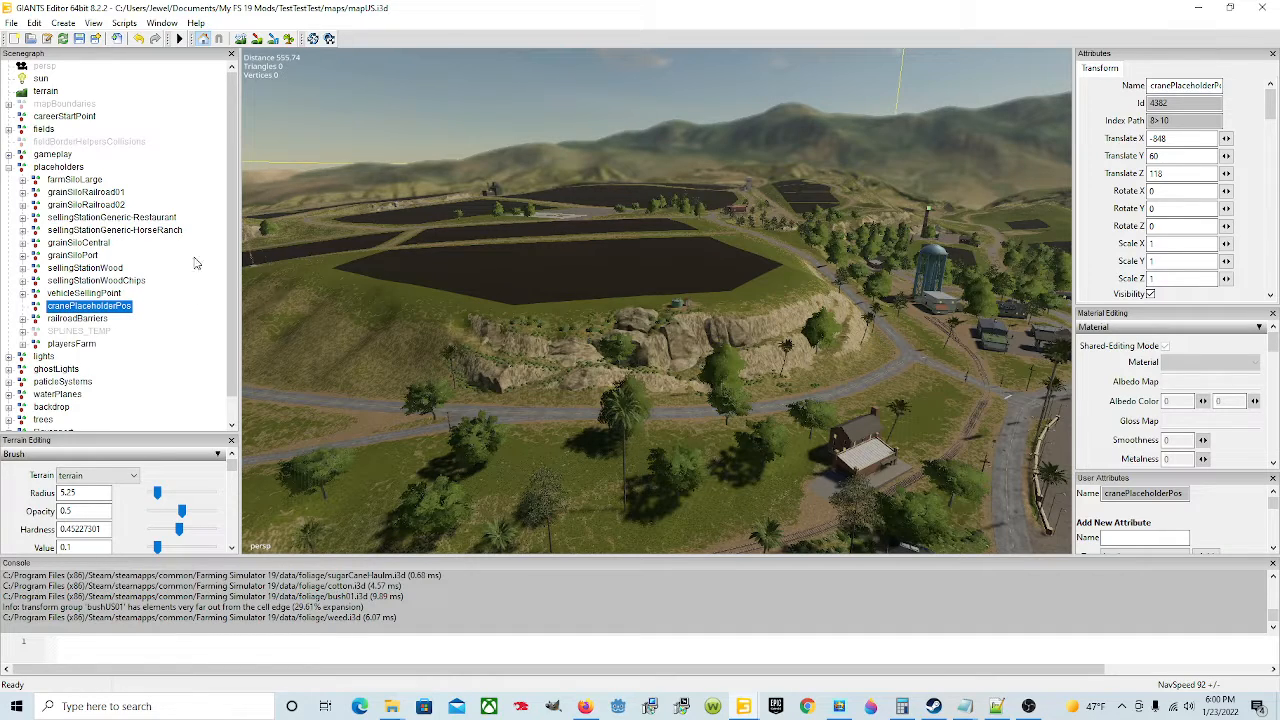
{"action": "left_click", "coordinate": [87, 346]}
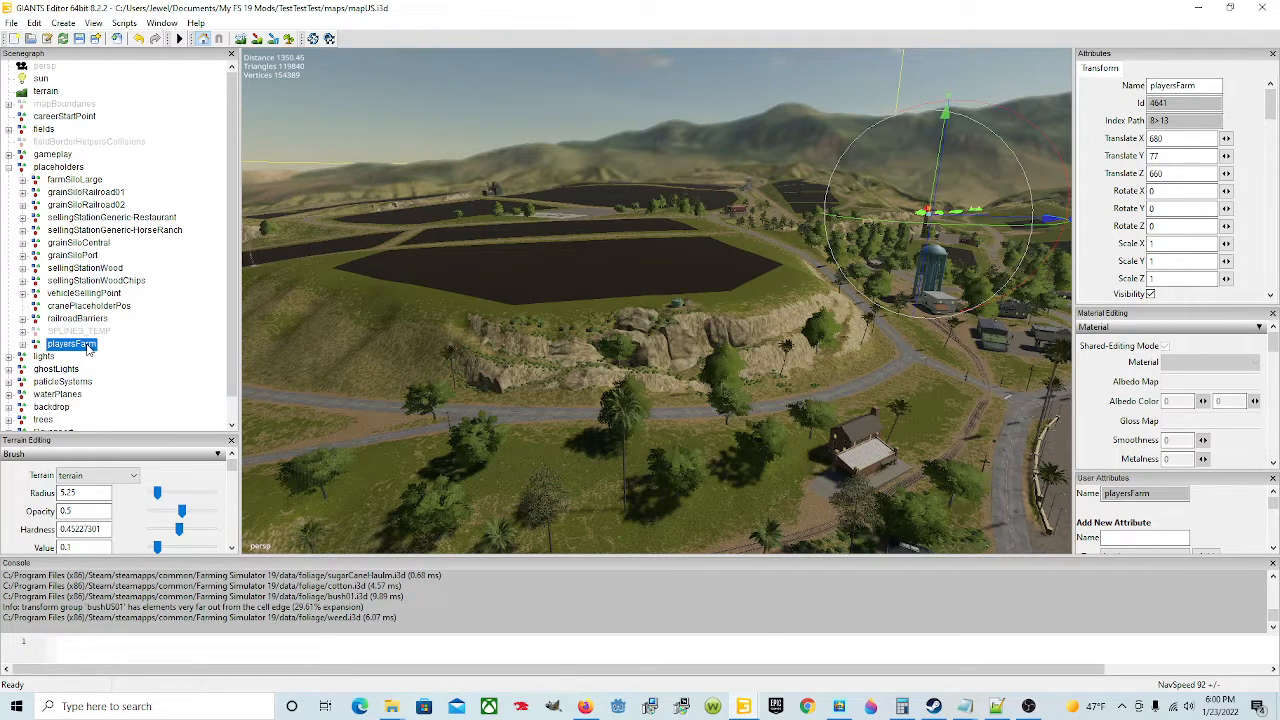
{"action": "left_click", "coordinate": [23, 345]}
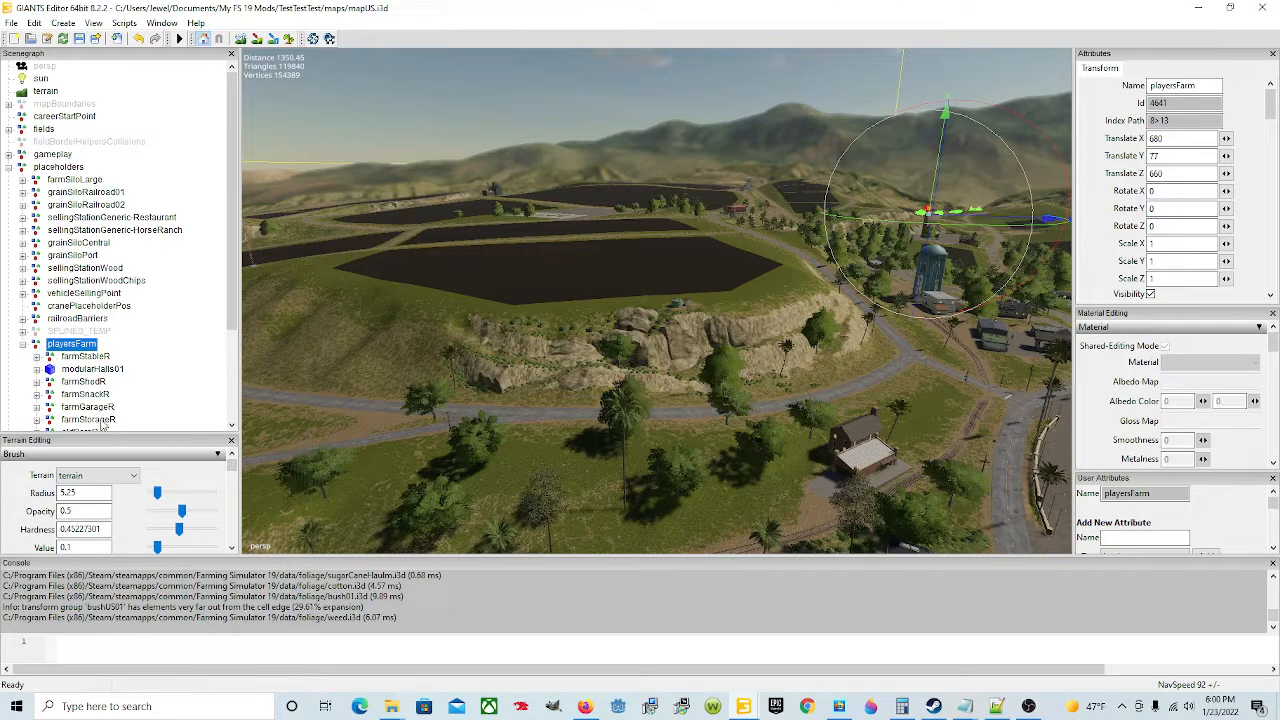
{"action": "scroll", "coordinate": [128, 355], "scroll_direction": "down", "scroll_amount": 2}
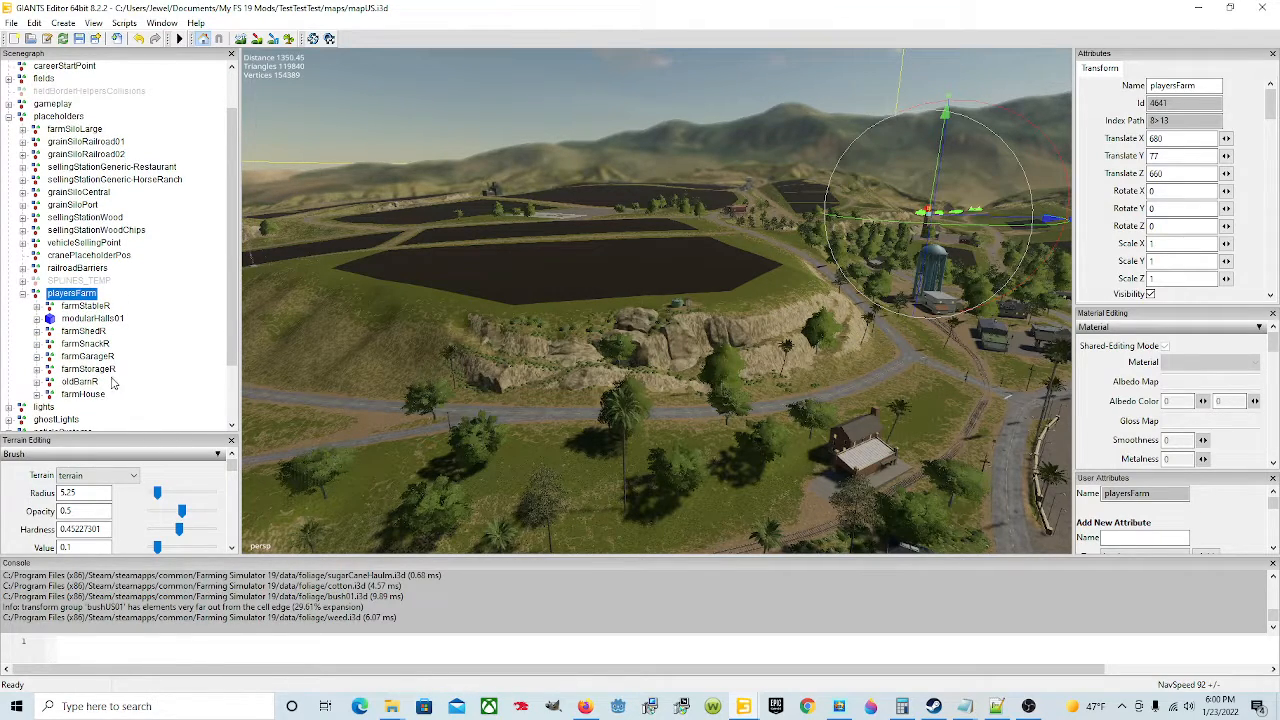
{"action": "scroll", "coordinate": [115, 382], "scroll_direction": "up", "scroll_amount": 2}
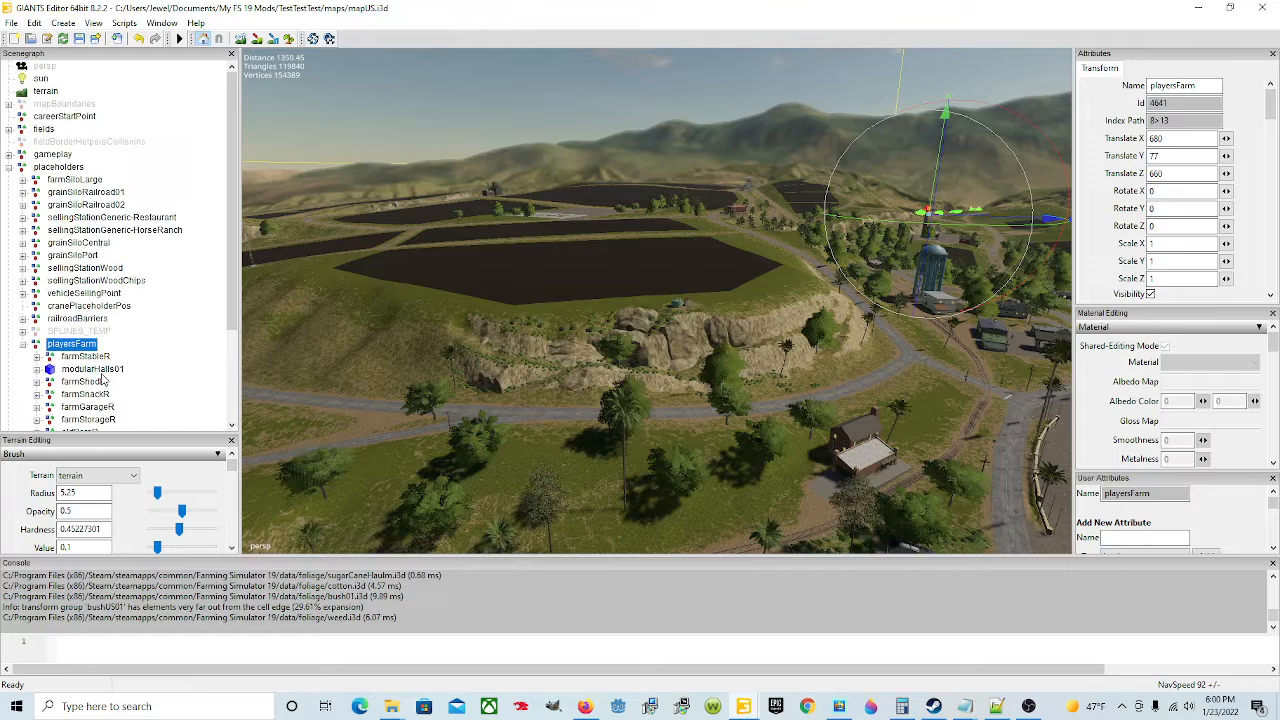
{"action": "left_click", "coordinate": [24, 346]}
{"action": "scroll", "coordinate": [105, 355], "scroll_direction": "down", "scroll_amount": 1}
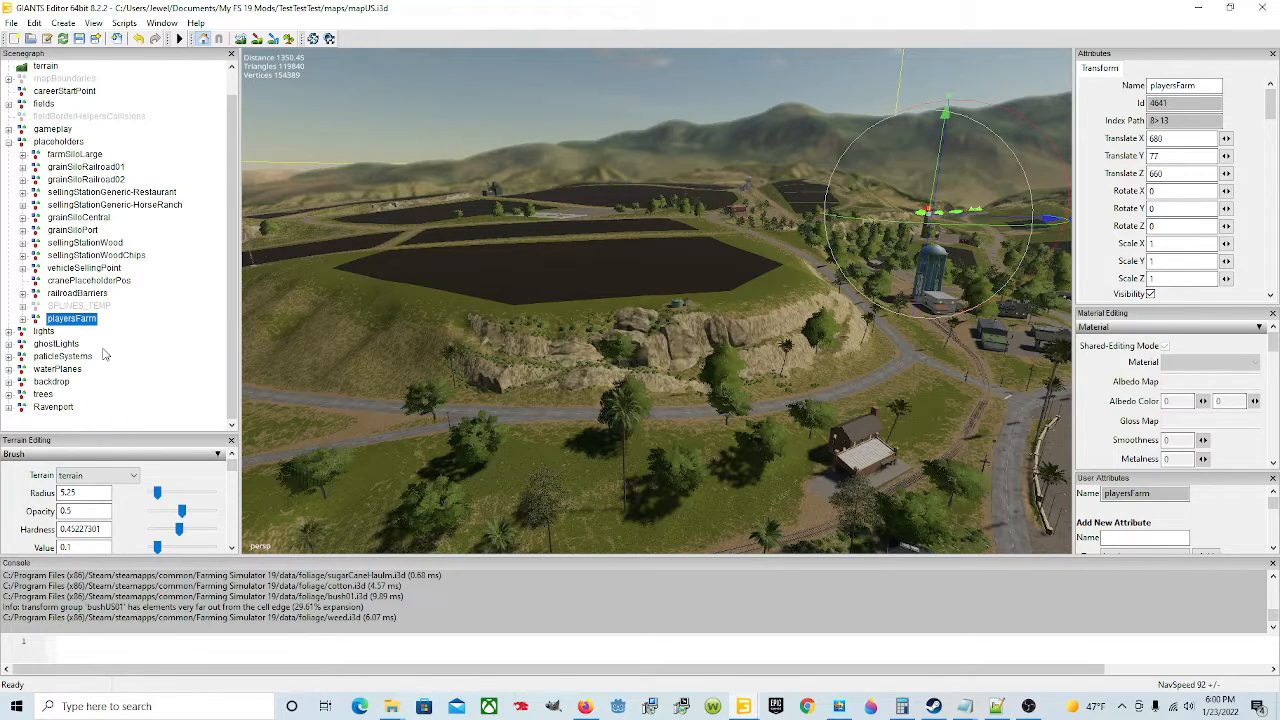
{"action": "scroll", "coordinate": [104, 354], "scroll_direction": "up", "scroll_amount": 1}
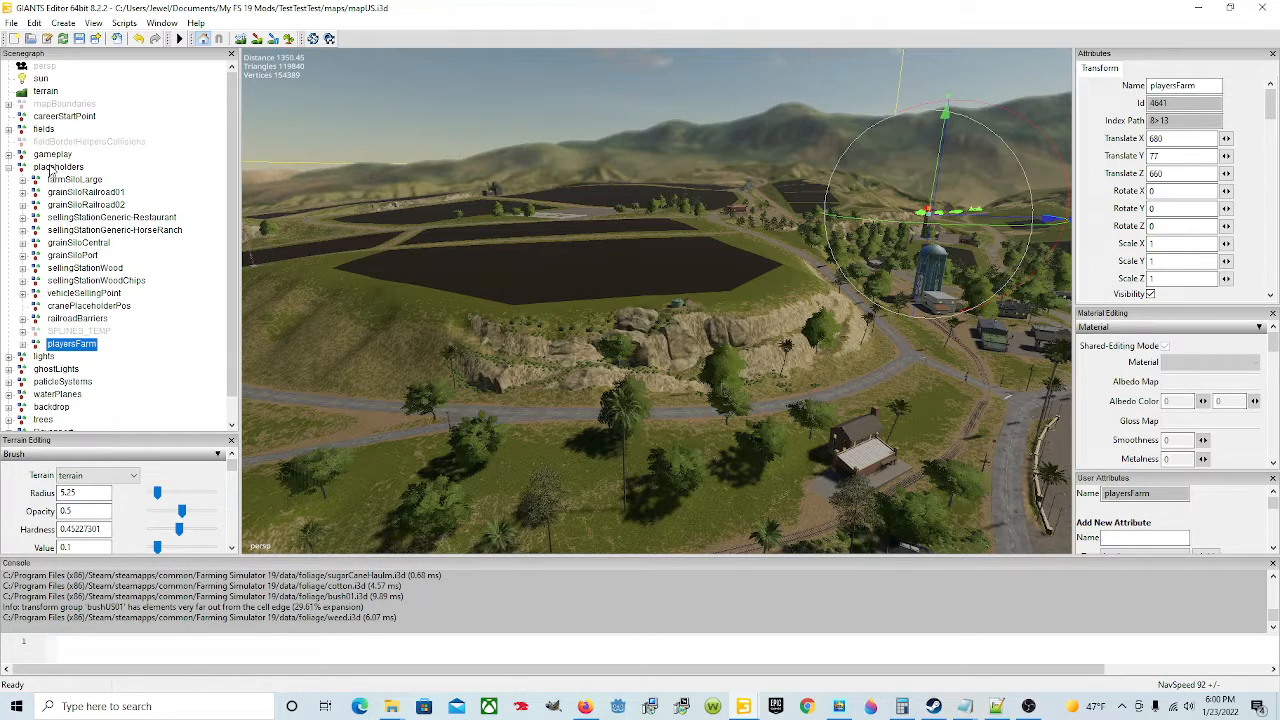
Step: Inspect the vehicle selling point's sell area trigger up close in the viewport and its child nodes
{"action": "left_click", "coordinate": [9, 167]}
{"action": "left_click", "coordinate": [45, 167]}
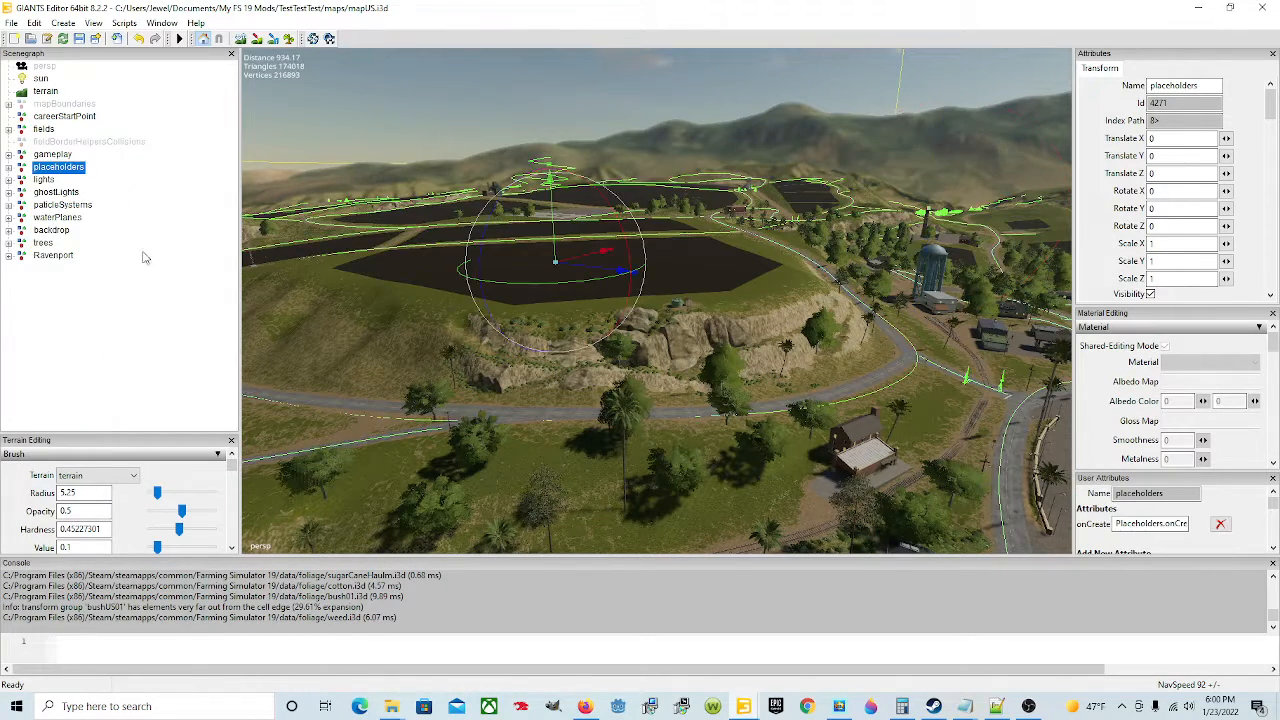
{"action": "left_click_drag", "start_coordinate": [594, 394], "coordinate": [789, 445], "text": "alt"}
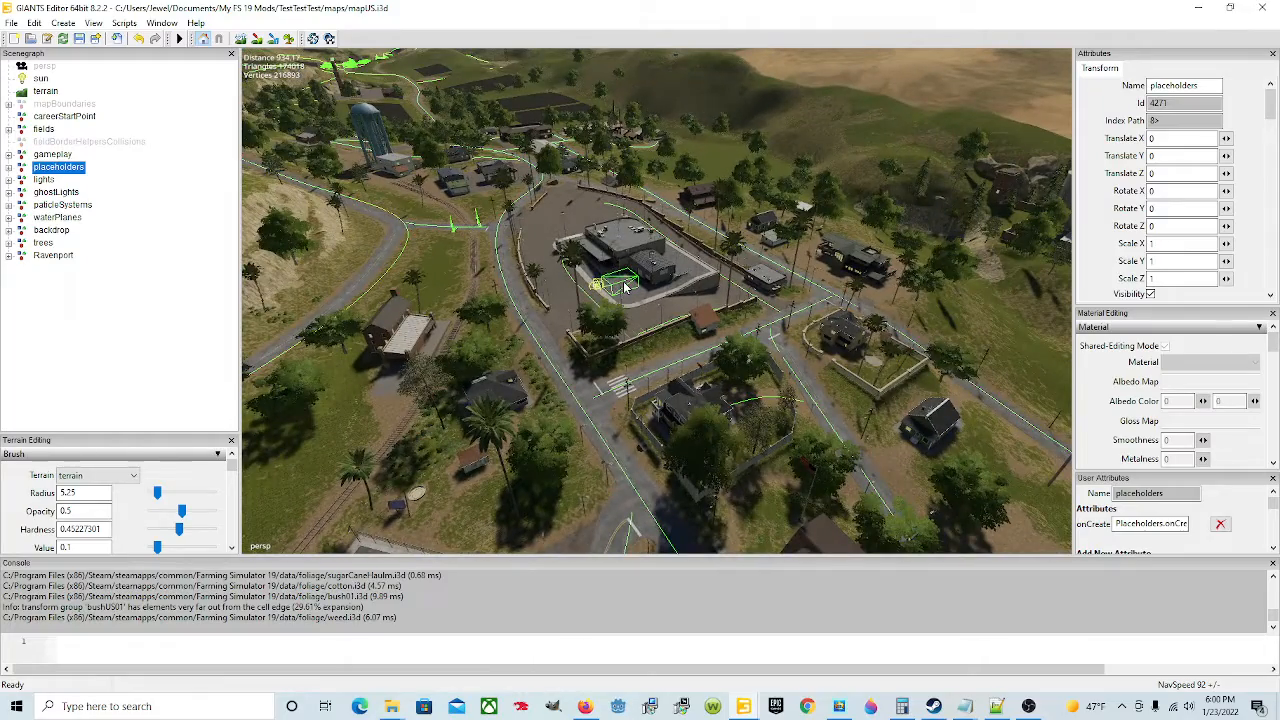
{"action": "scroll", "coordinate": [620, 290], "scroll_direction": "up", "scroll_amount": 6}
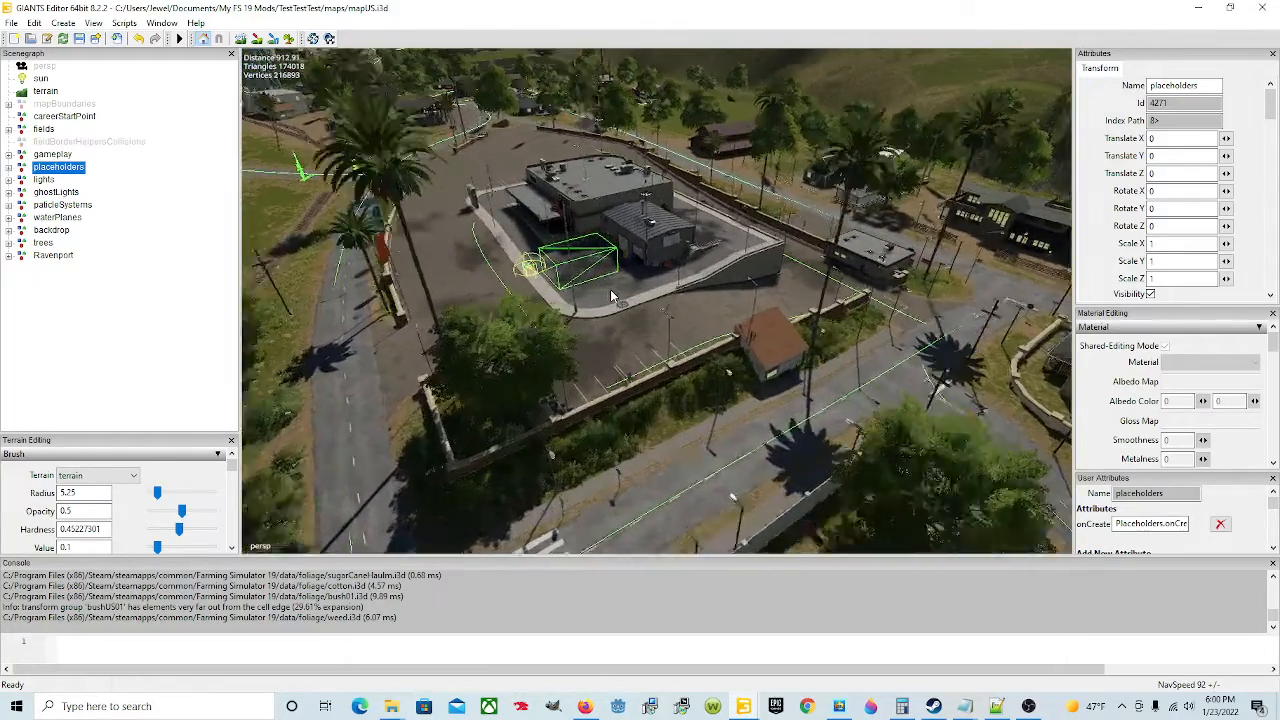
{"action": "scroll", "coordinate": [612, 297], "scroll_direction": "up", "scroll_amount": 5}
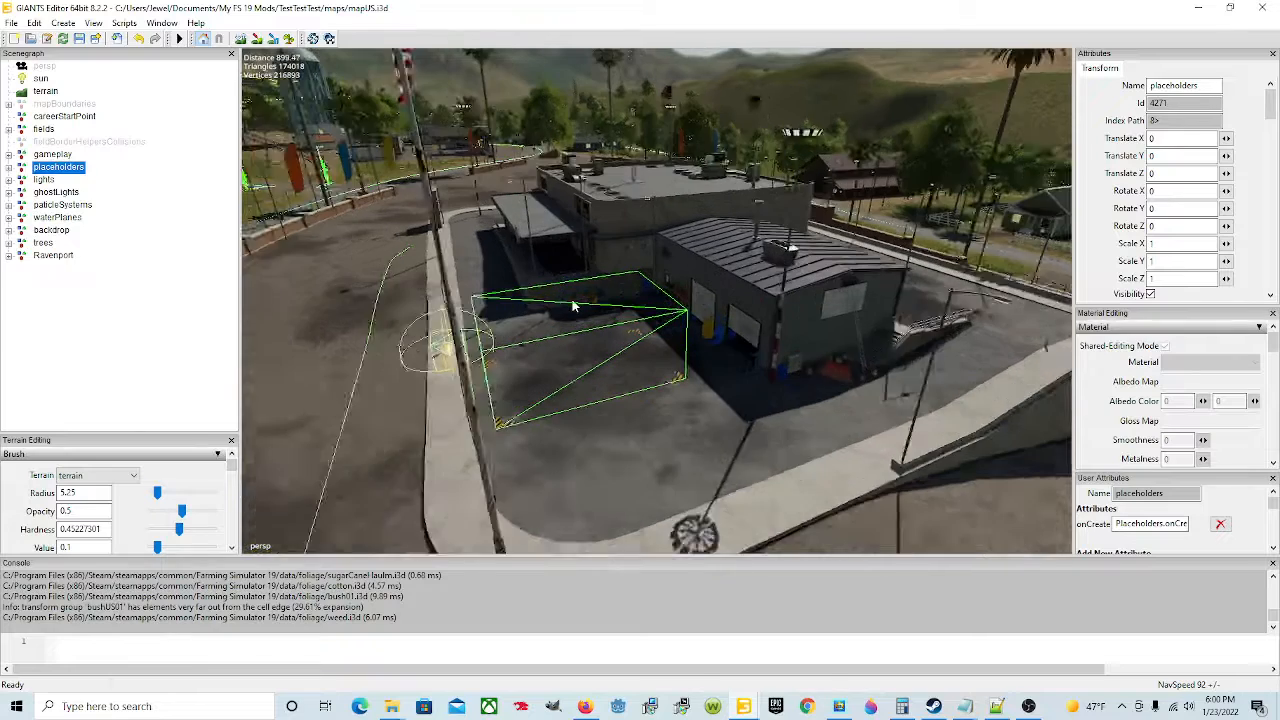
{"action": "scroll", "coordinate": [573, 306], "scroll_direction": "up", "scroll_amount": 2}
{"action": "scroll", "coordinate": [718, 328], "scroll_direction": "up", "scroll_amount": 2}
{"action": "left_click", "coordinate": [673, 337]}
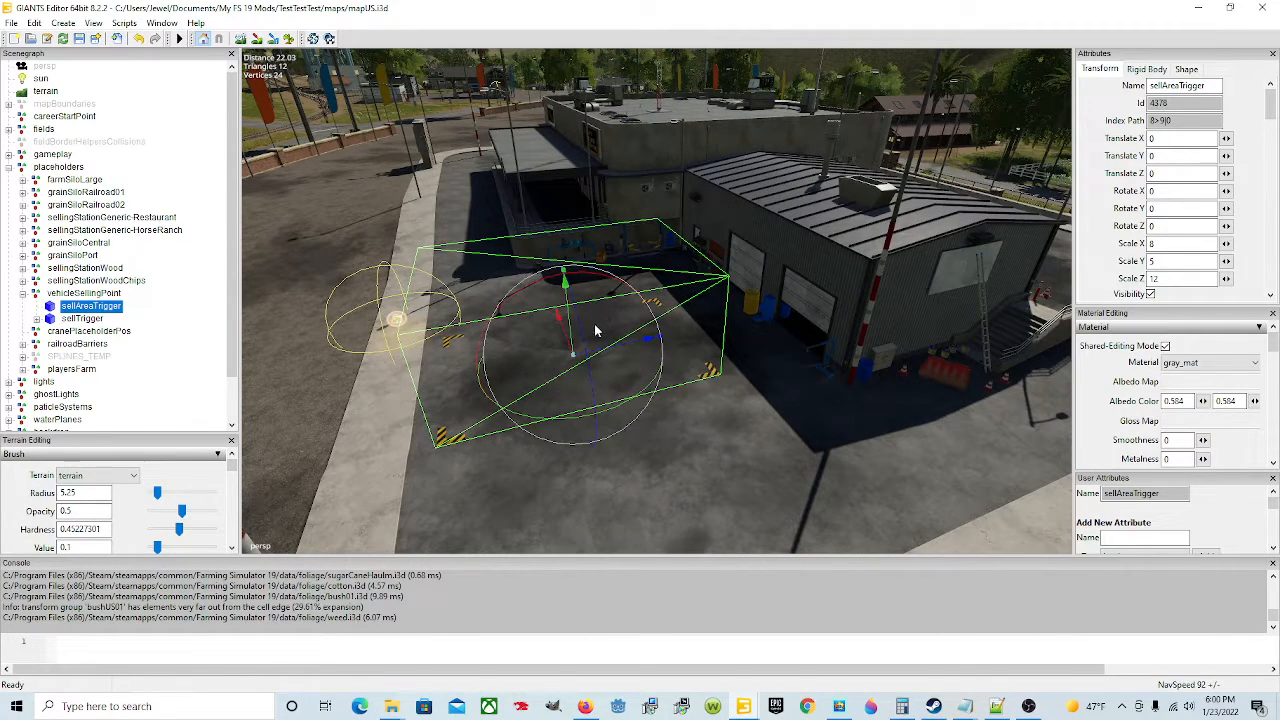
{"action": "middle_click_drag", "start_coordinate": [736, 407], "coordinate": [703, 401]}
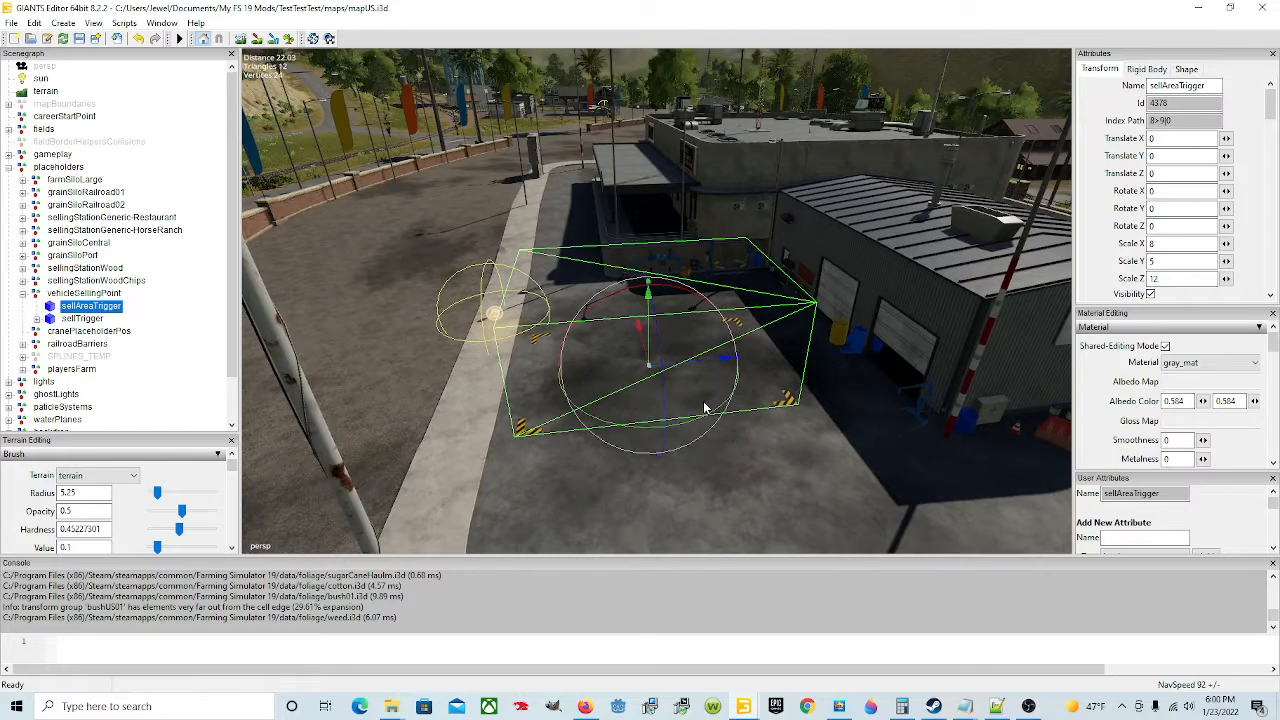
{"action": "left_click", "coordinate": [37, 319]}
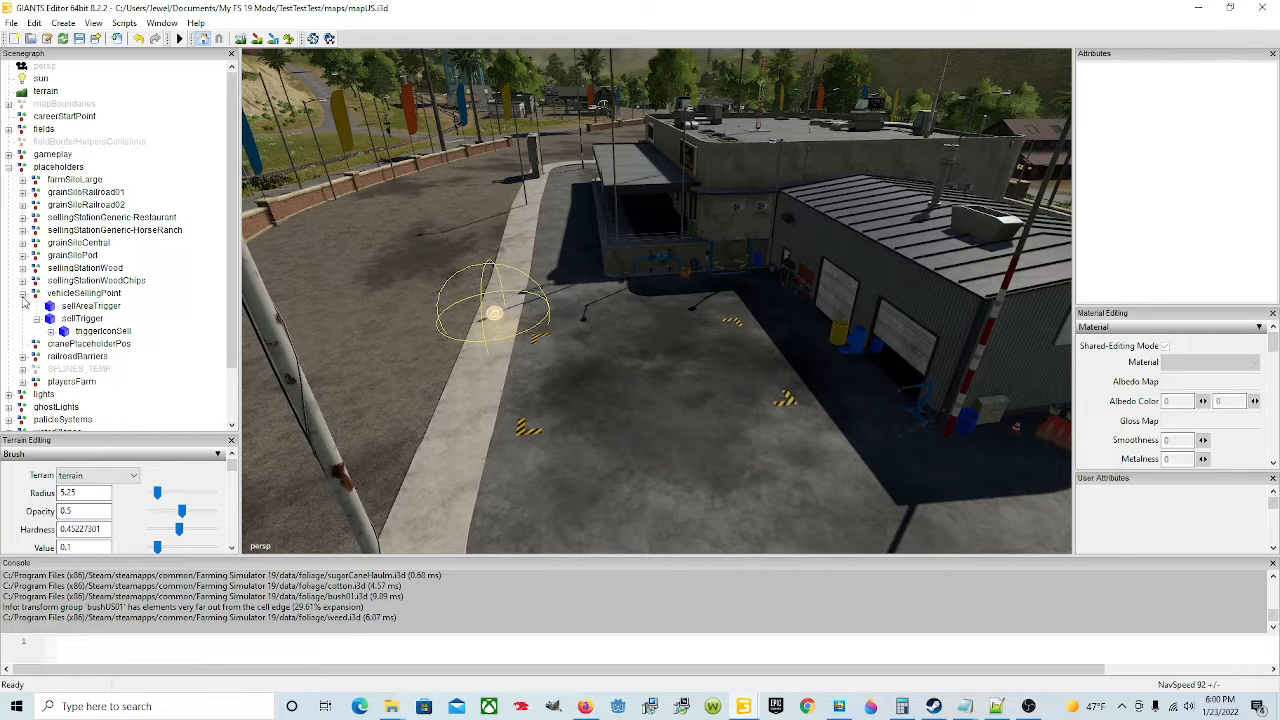
{"action": "left_click", "coordinate": [23, 294]}
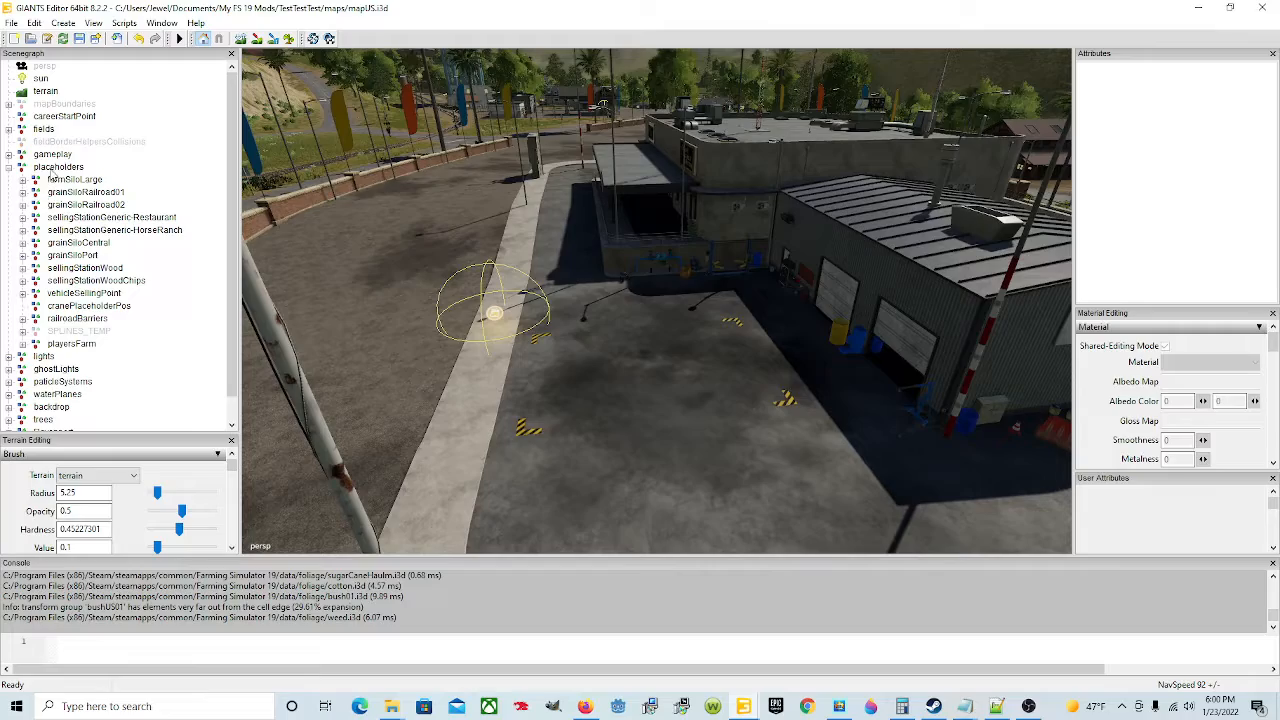
Step: Select the placeholders group, view it in the map, and delete it from the scenegraph
{"action": "left_click", "coordinate": [55, 168]}
{"action": "right_click_drag", "start_coordinate": [578, 322], "coordinate": [450, 275]}
{"action": "scroll", "coordinate": [707, 396], "scroll_direction": "down", "scroll_amount": 5}
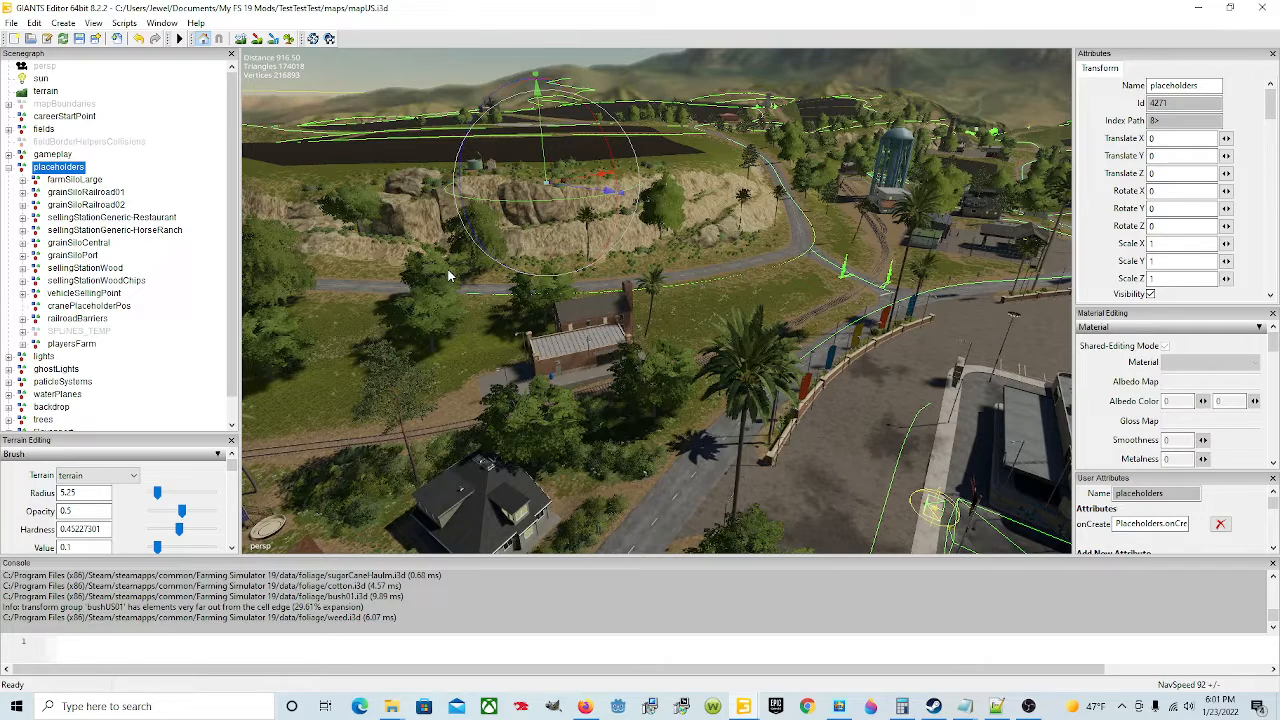
{"action": "left_click", "coordinate": [10, 168]}
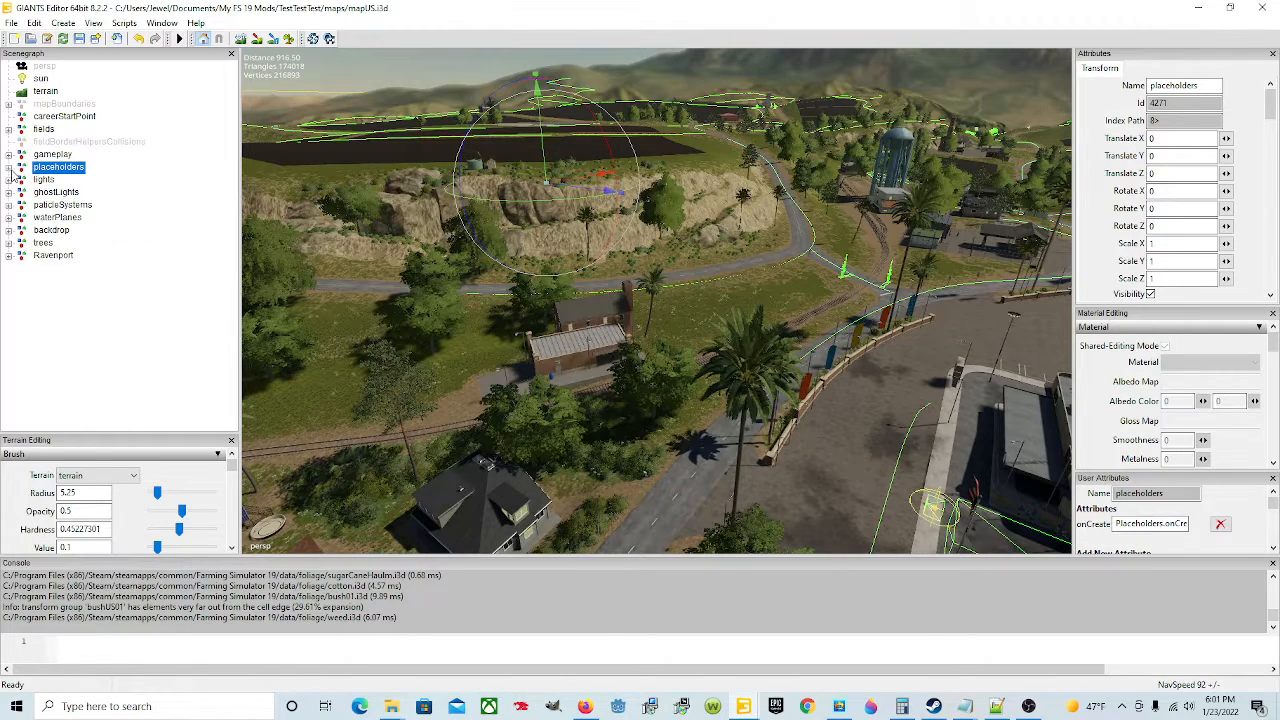
{"action": "key", "text": "Delete"}
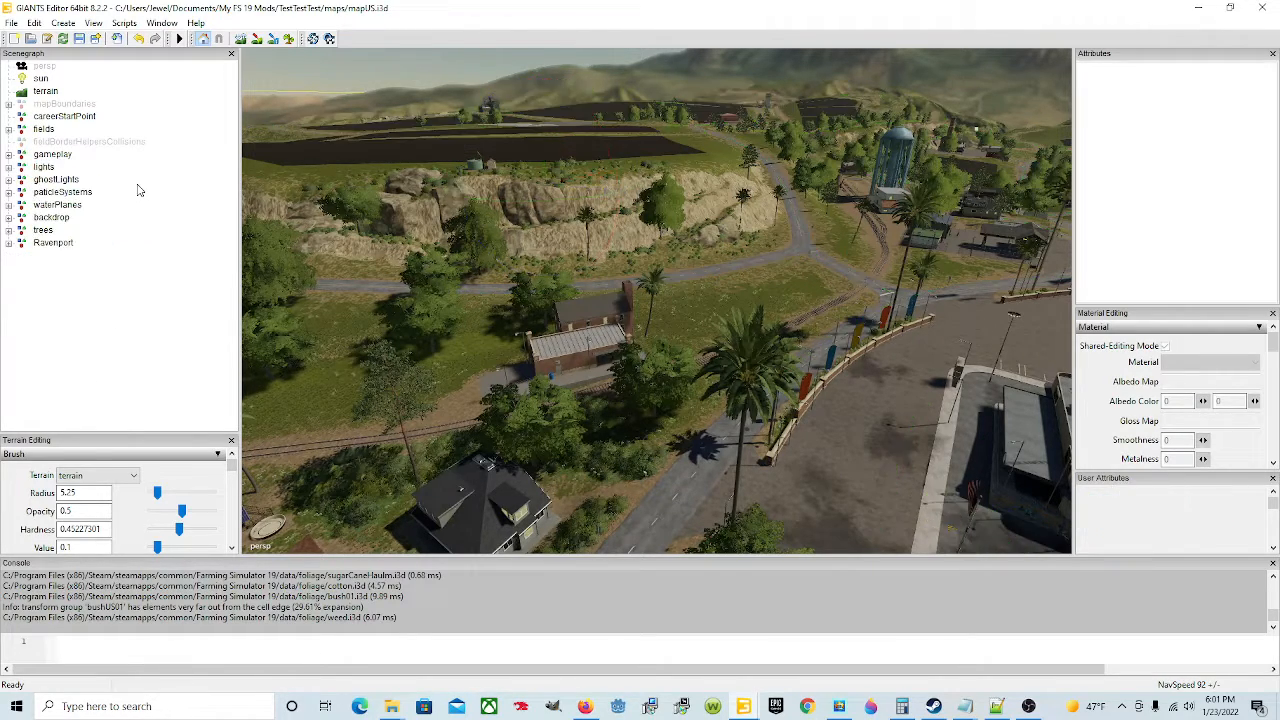
Step: Delete the lights and ghostLights nodes from the scenegraph
{"action": "right_click_drag", "start_coordinate": [820, 286], "coordinate": [658, 281]}
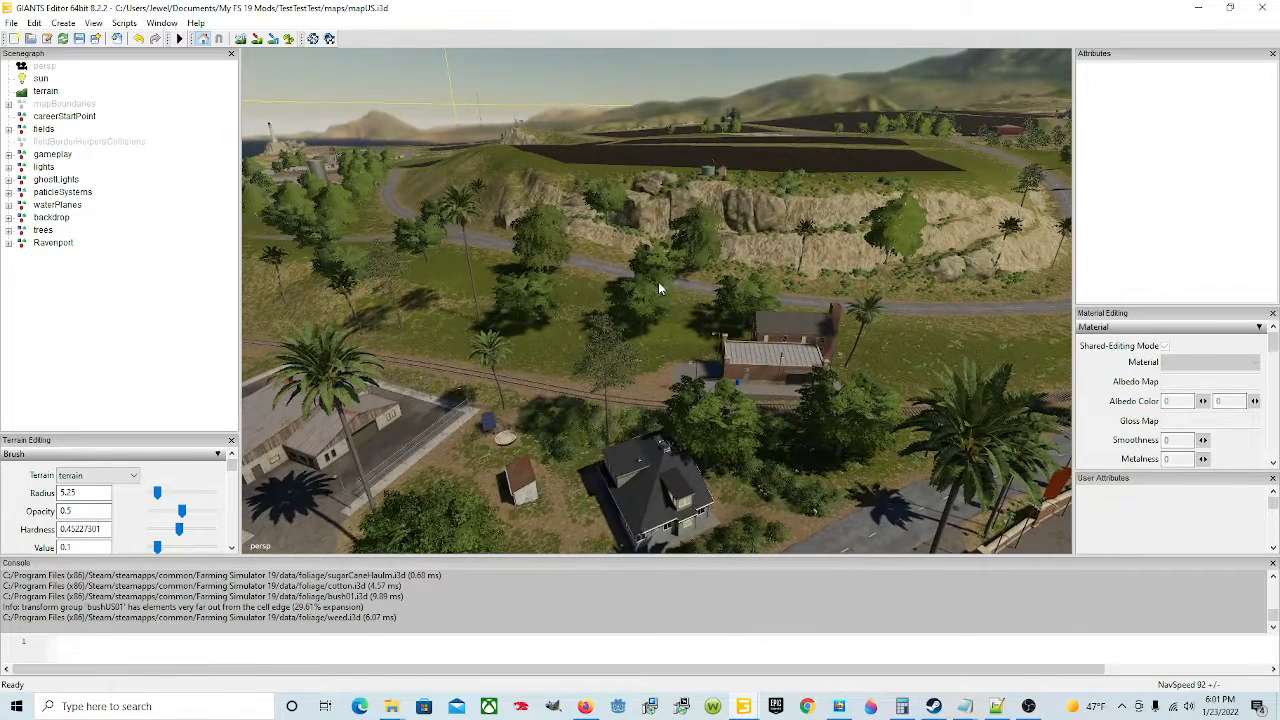
{"action": "left_click", "coordinate": [43, 167]}
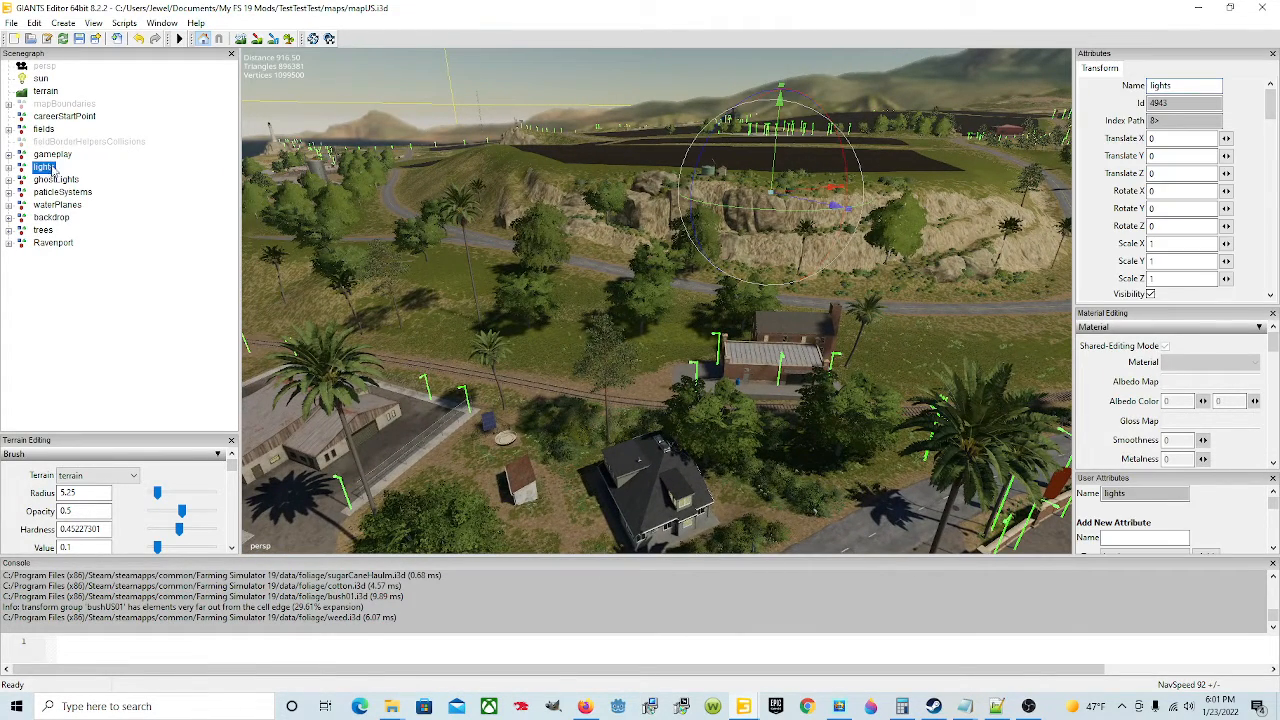
{"action": "middle_click_drag", "start_coordinate": [667, 335], "coordinate": [857, 430]}
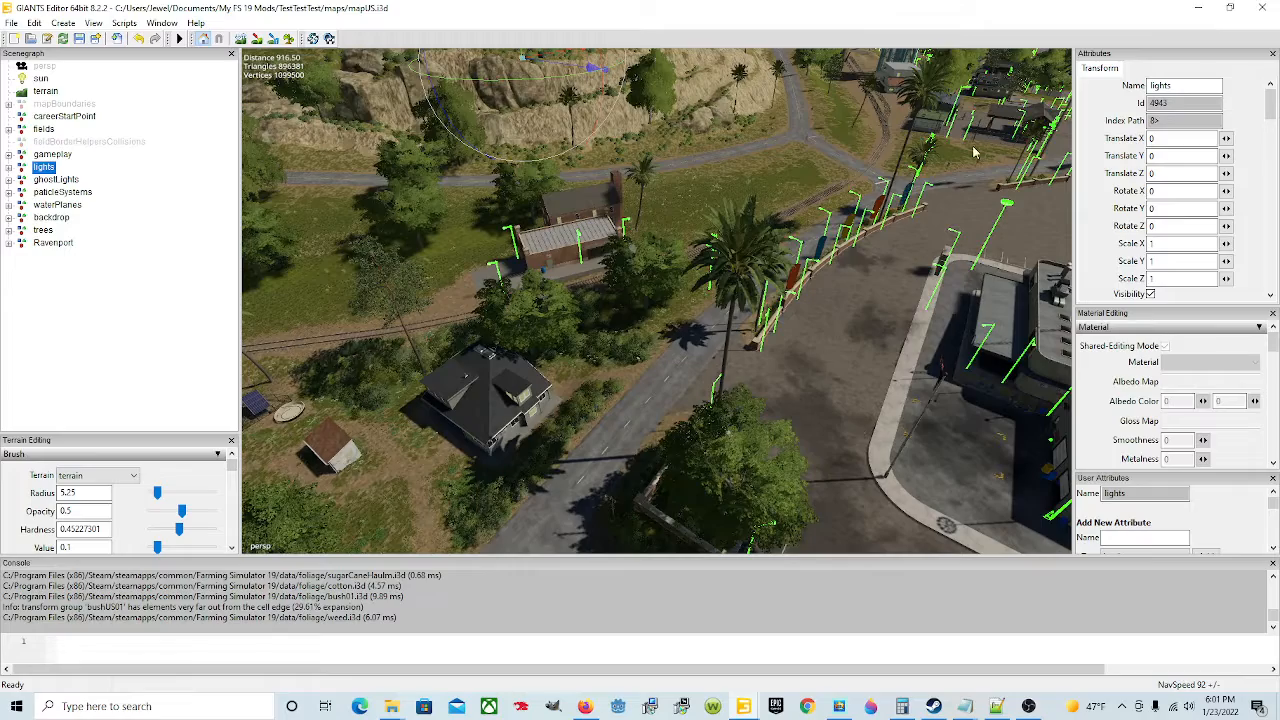
{"action": "right_click_drag", "start_coordinate": [750, 378], "coordinate": [657, 310]}
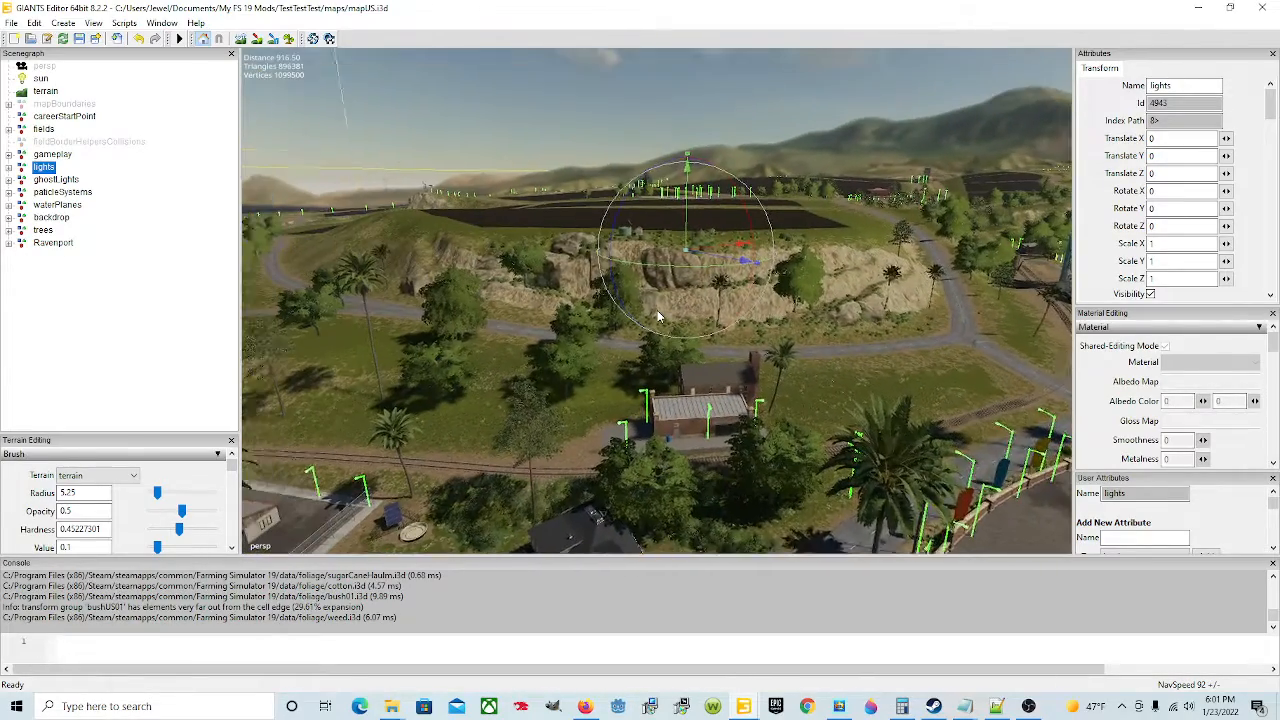
{"action": "key", "text": "Delete"}
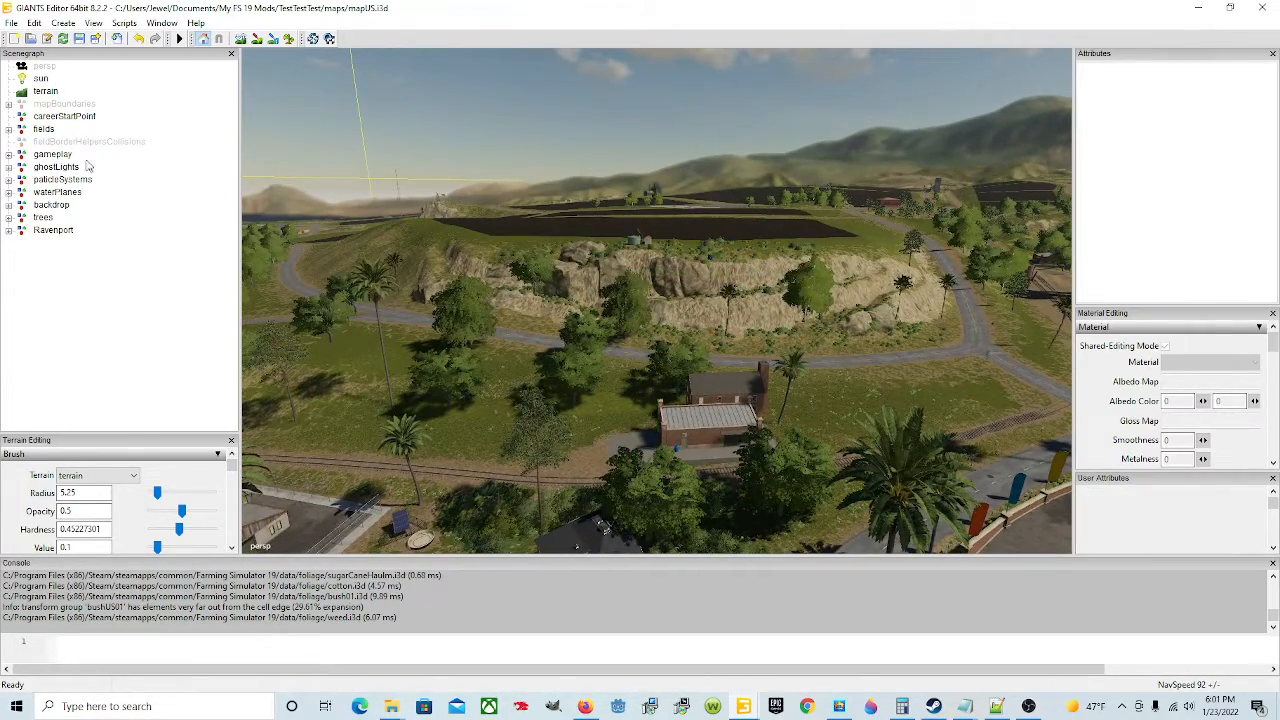
{"action": "left_click", "coordinate": [62, 168]}
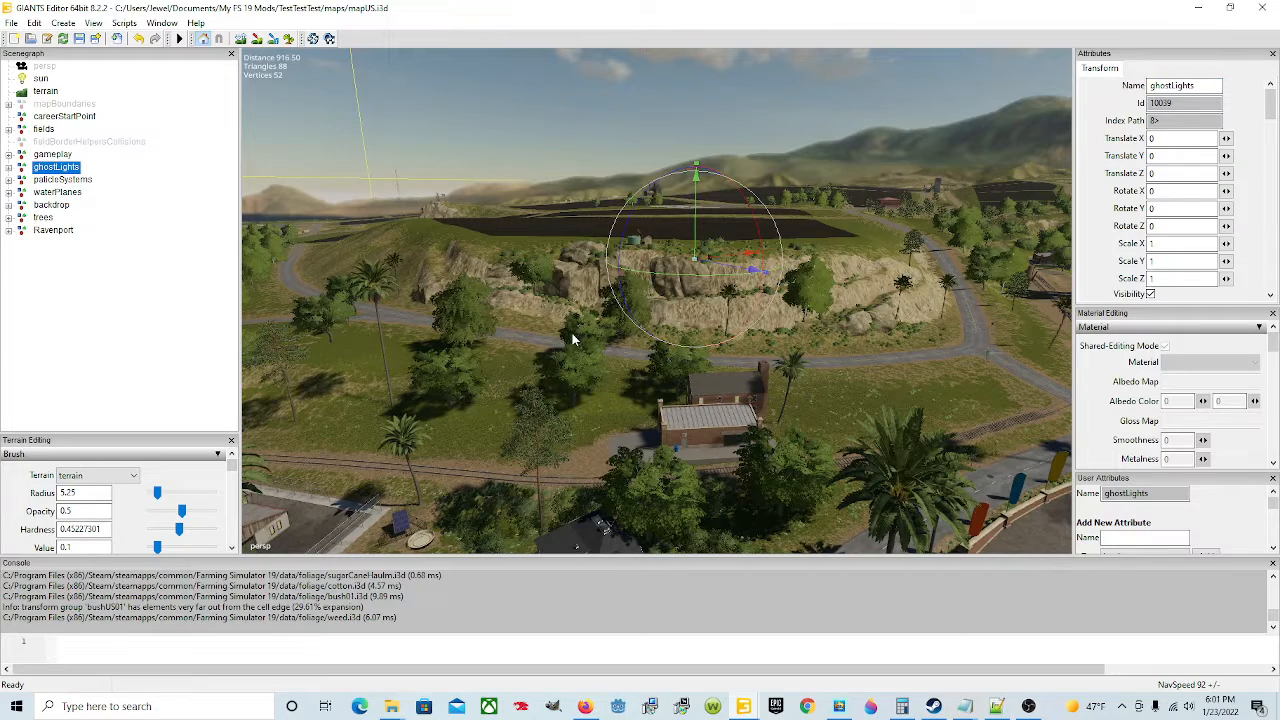
{"action": "key", "text": "Delete"}
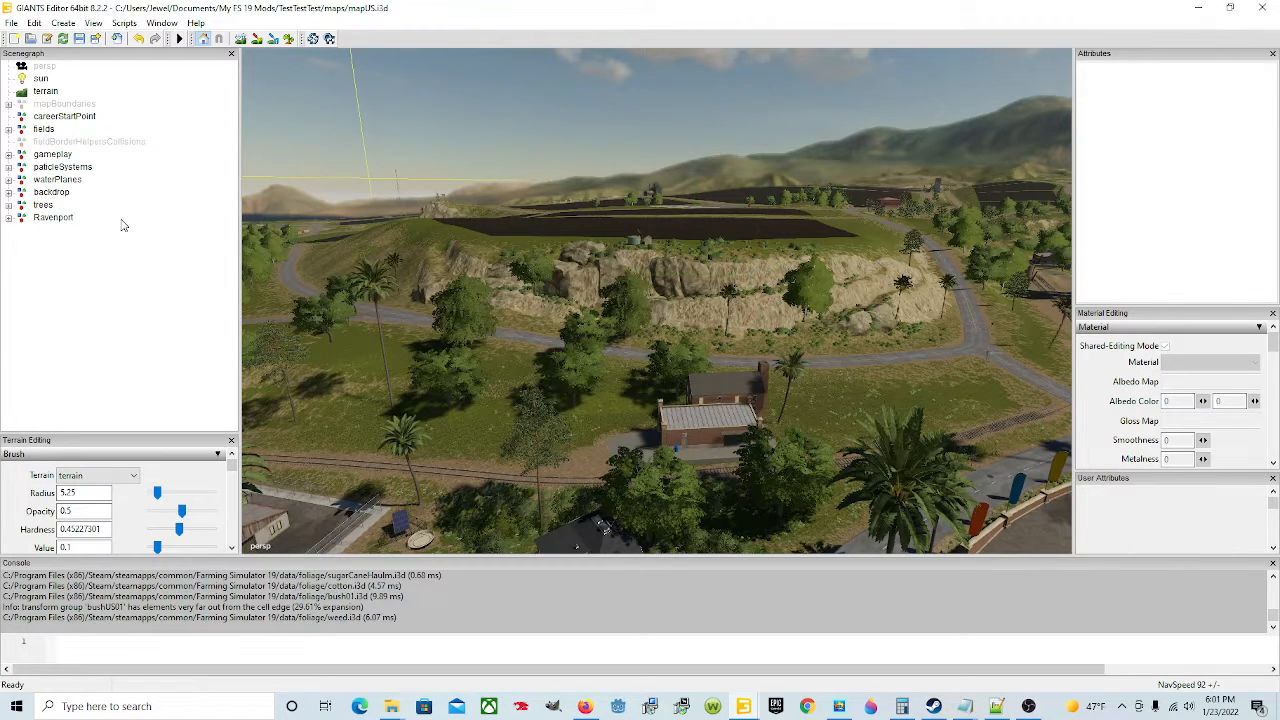
Step: Select the particleSystems group, check its waterfallParticles child, and delete the group from the scenegraph
{"action": "left_click", "coordinate": [60, 168]}
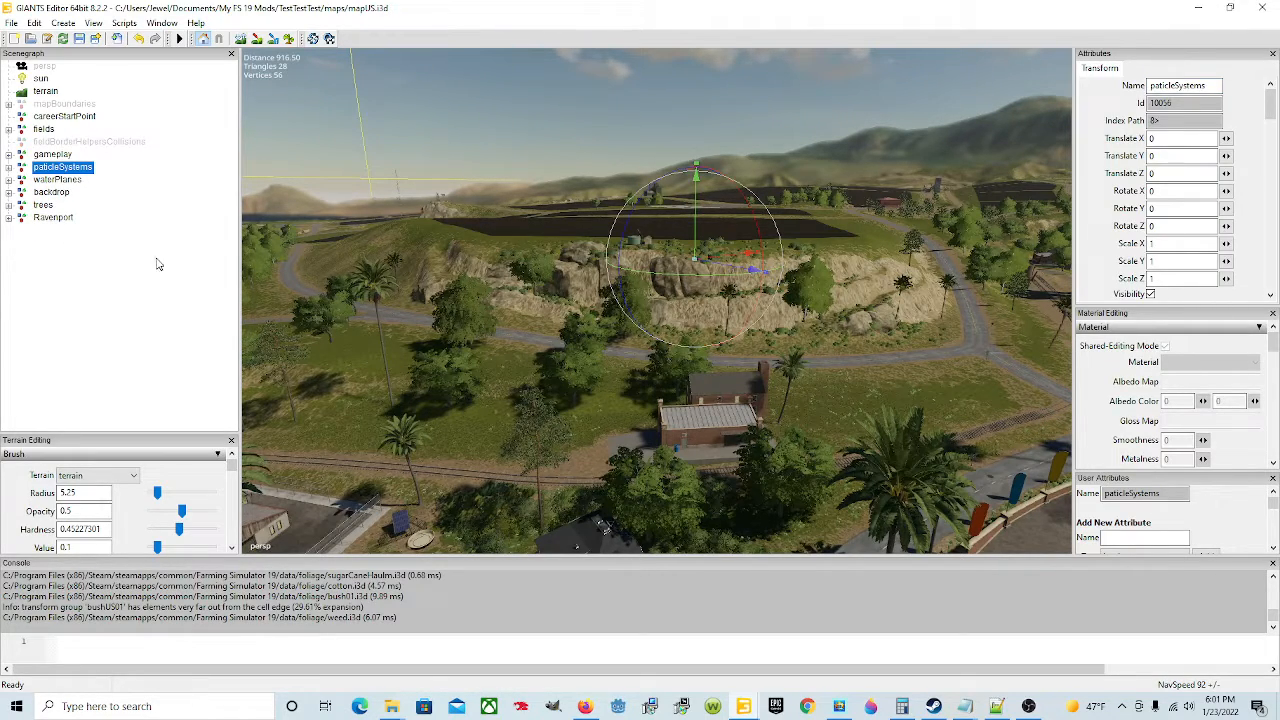
{"action": "left_click", "coordinate": [9, 168]}
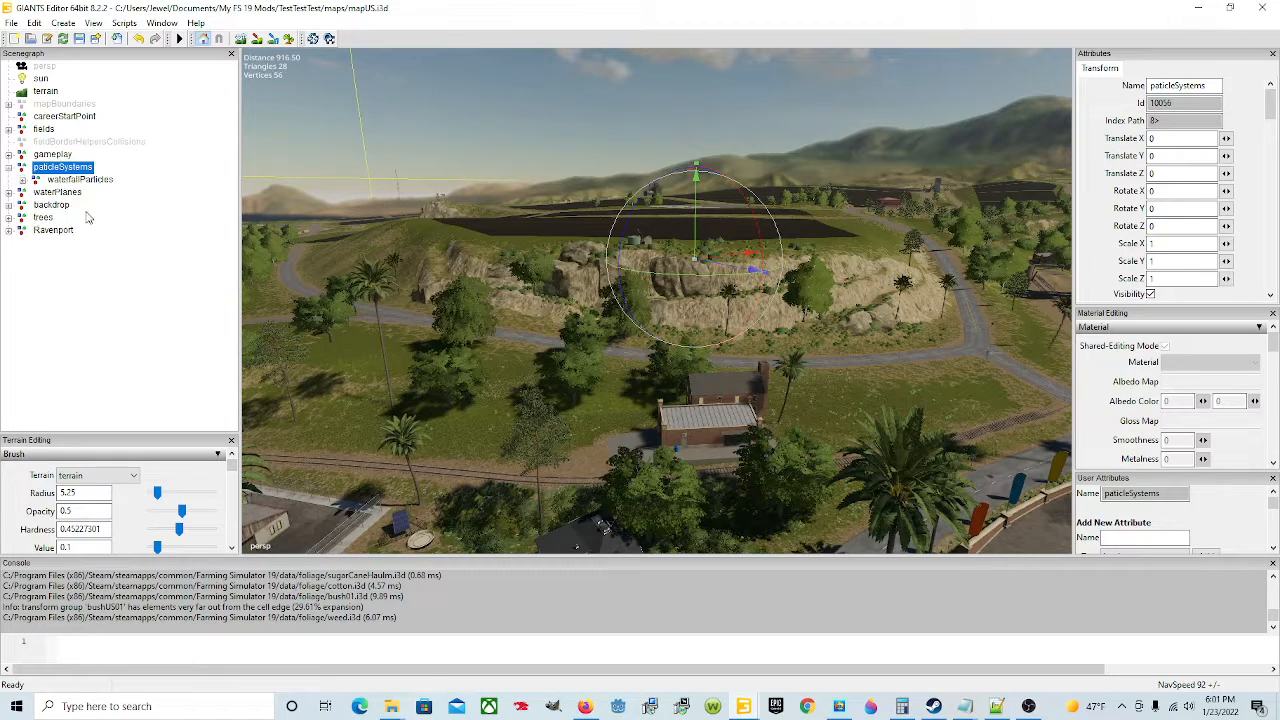
{"action": "left_click", "coordinate": [9, 168]}
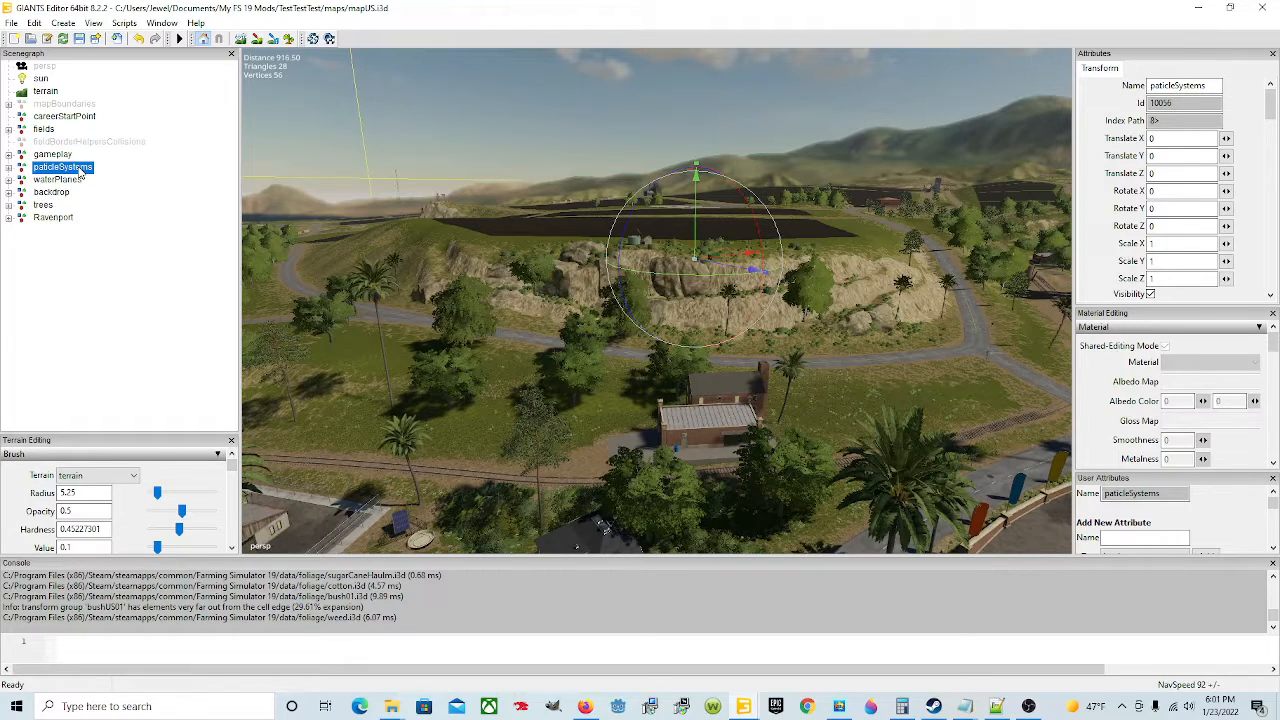
{"action": "key", "text": "Delete"}
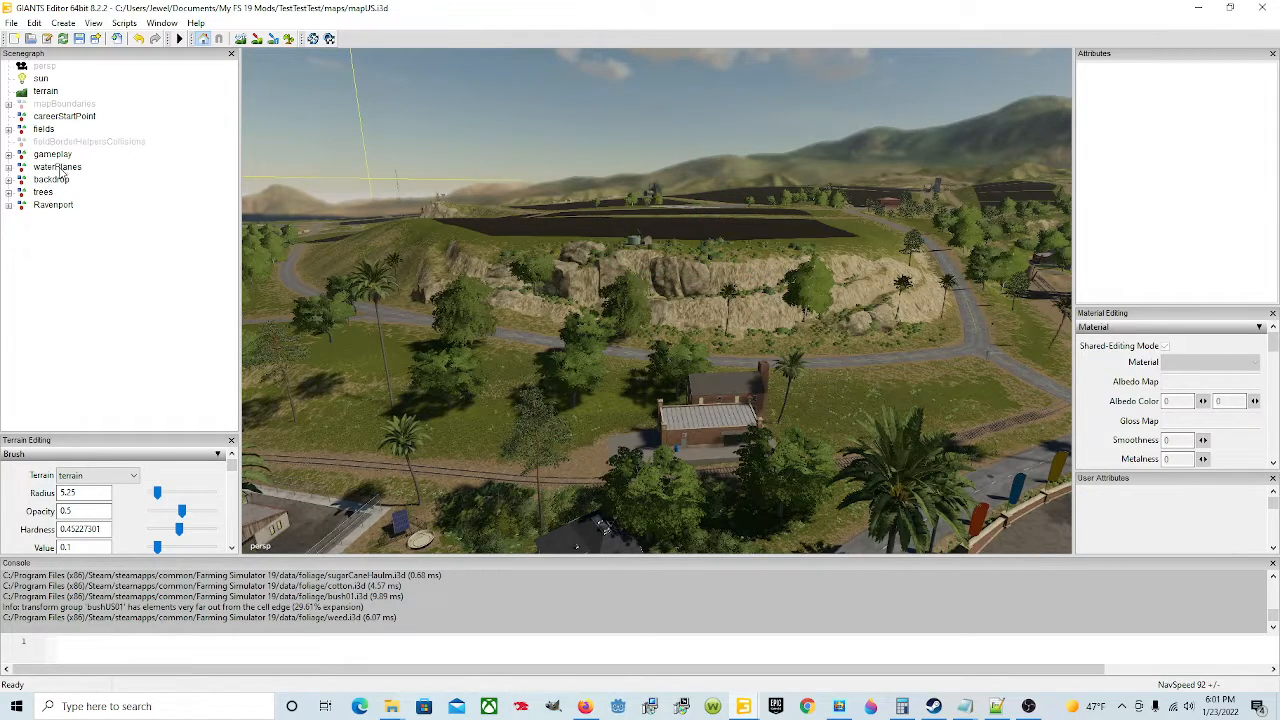
Step: Select the waterPlanes node, inspect its water areas around the map, and delete it from the scenegraph
{"action": "left_click", "coordinate": [57, 167]}
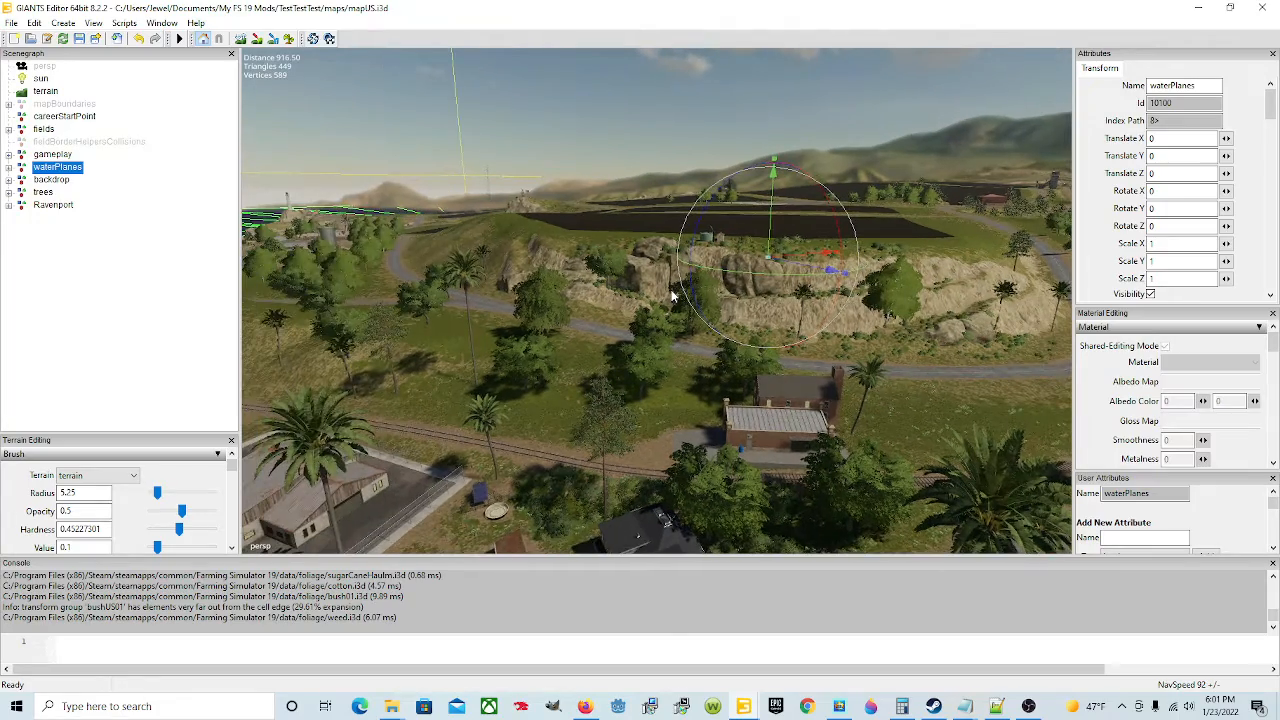
{"action": "left_click_drag", "start_coordinate": [673, 296], "coordinate": [759, 357], "text": "alt"}
{"action": "scroll", "coordinate": [526, 282], "scroll_direction": "up", "scroll_amount": 6}
{"action": "scroll", "coordinate": [626, 324], "scroll_direction": "up", "scroll_amount": 8}
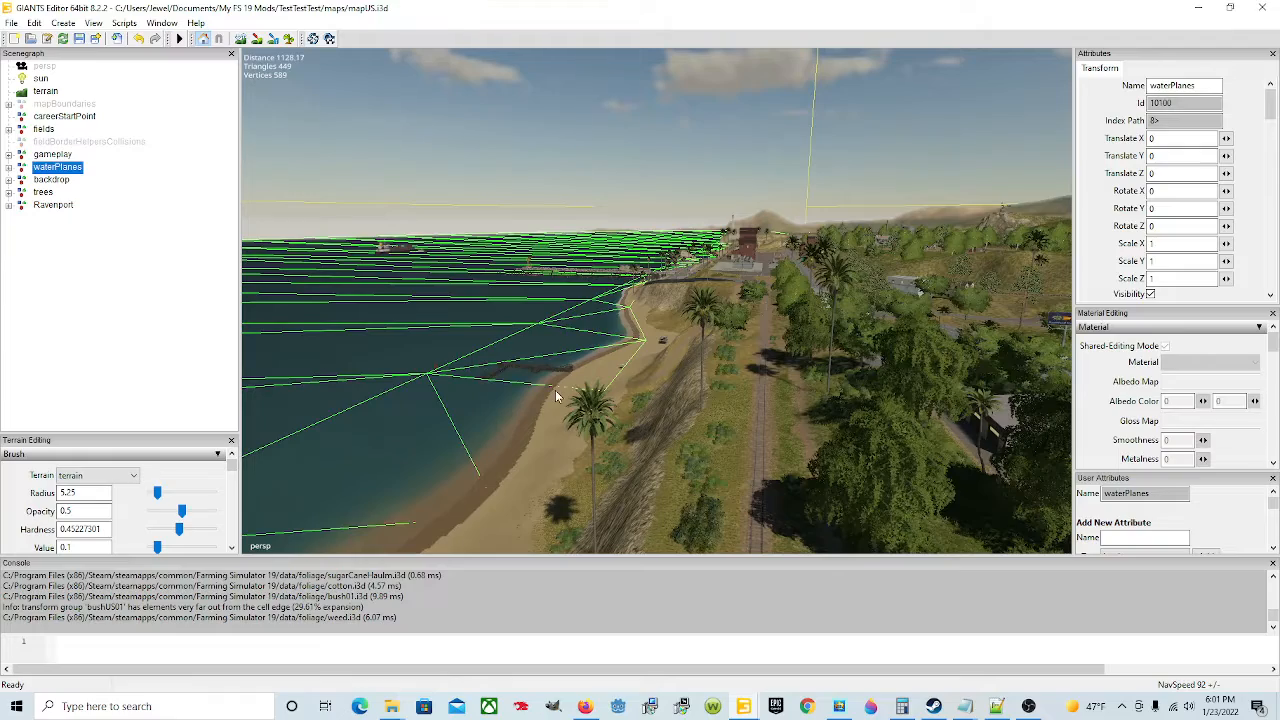
{"action": "right_click_drag", "start_coordinate": [822, 508], "coordinate": [477, 395]}
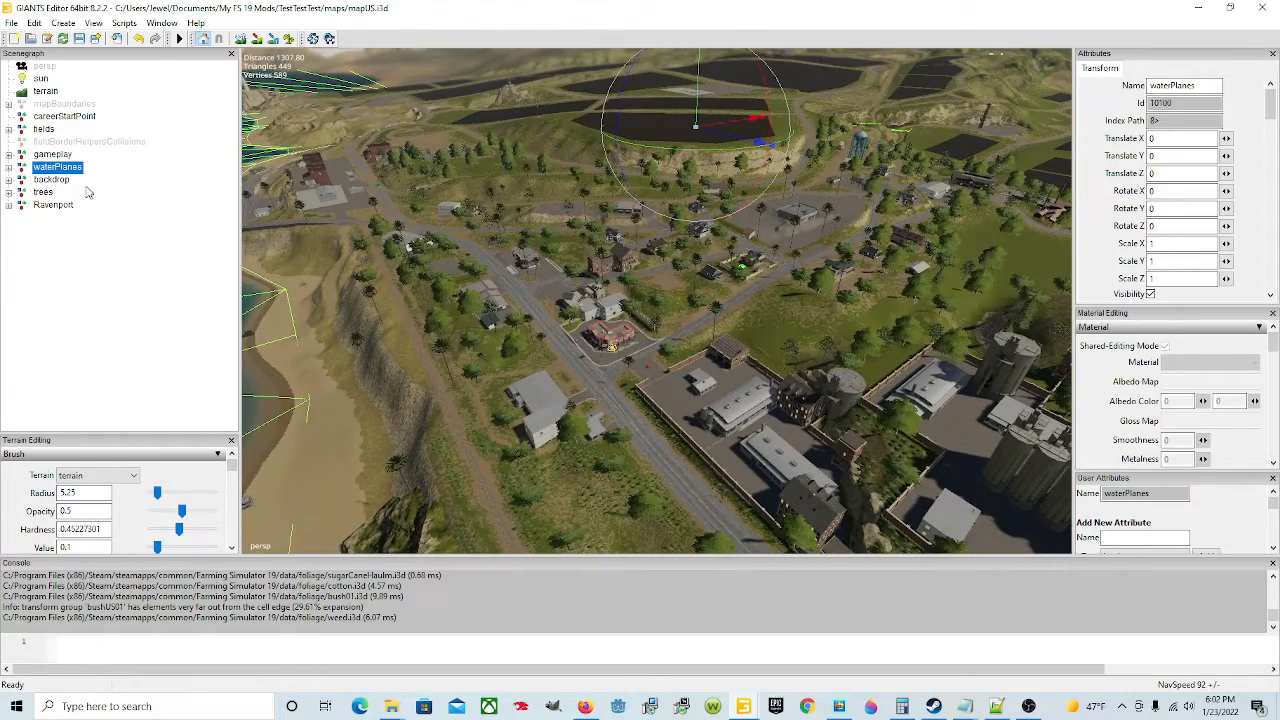
{"action": "right_click_drag", "start_coordinate": [576, 267], "coordinate": [573, 258]}
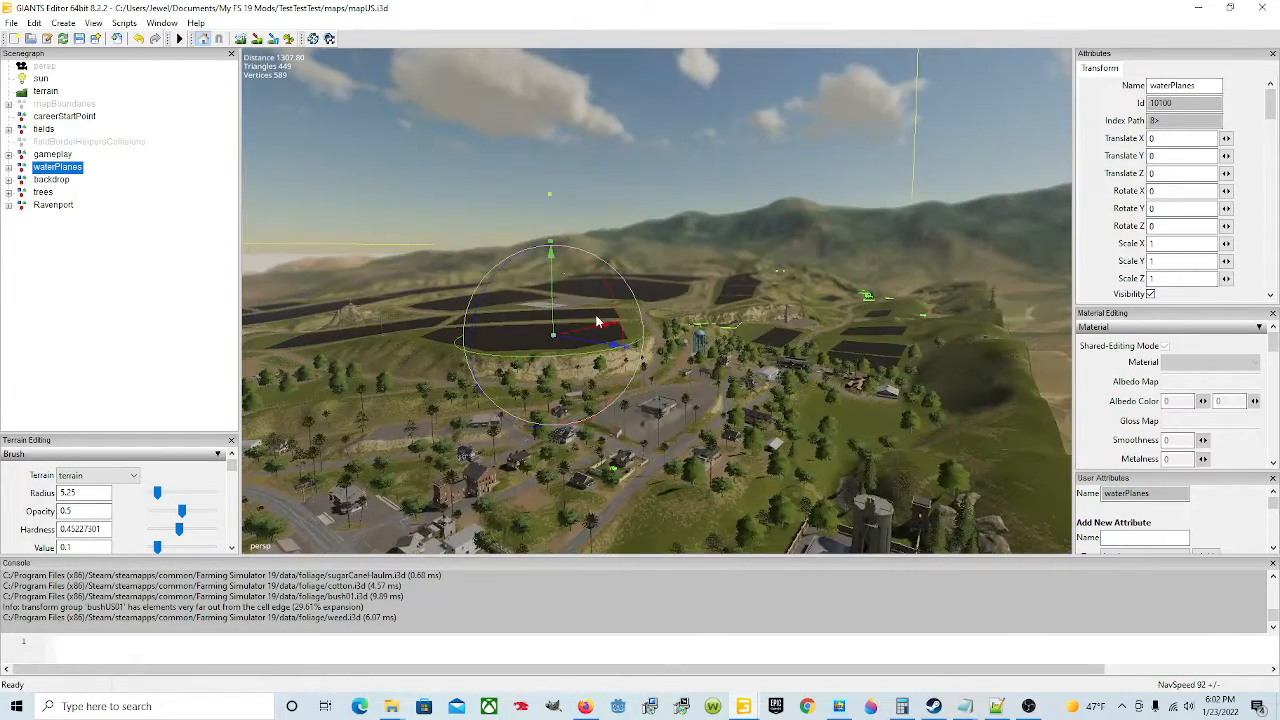
{"action": "right_click_drag", "start_coordinate": [692, 305], "coordinate": [686, 343]}
{"action": "scroll", "coordinate": [671, 307], "scroll_direction": "up", "scroll_amount": 5}
{"action": "scroll", "coordinate": [687, 347], "scroll_direction": "up", "scroll_amount": 5}
{"action": "key", "text": "w"}
{"action": "scroll", "coordinate": [684, 333], "scroll_direction": "up", "scroll_amount": 8}
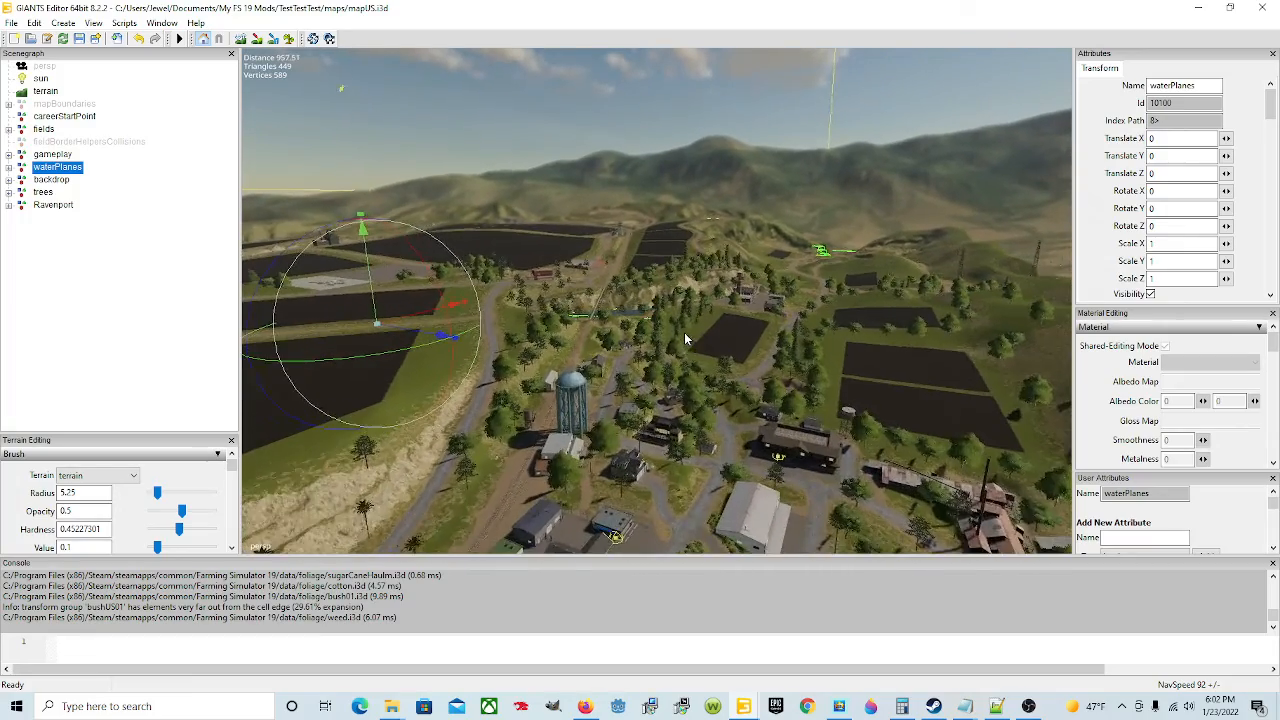
{"action": "scroll", "coordinate": [522, 325], "scroll_direction": "up", "scroll_amount": 7}
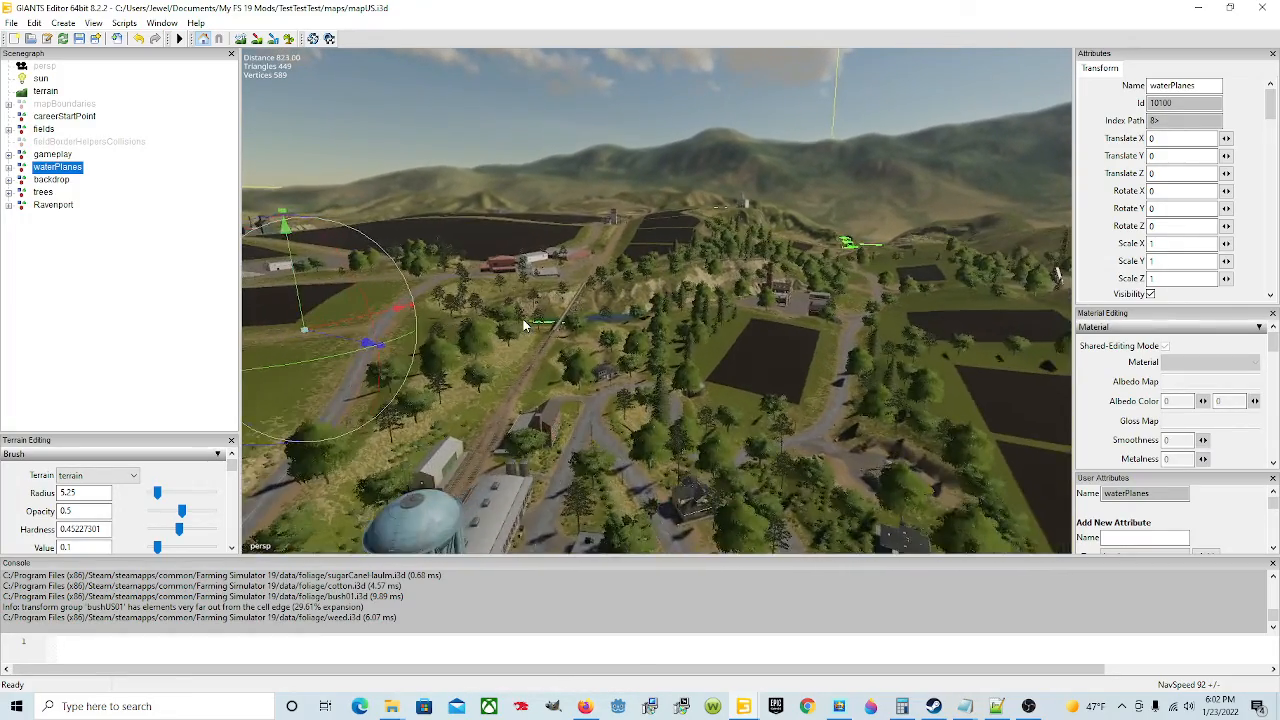
{"action": "scroll", "coordinate": [522, 321], "scroll_direction": "up", "scroll_amount": 2}
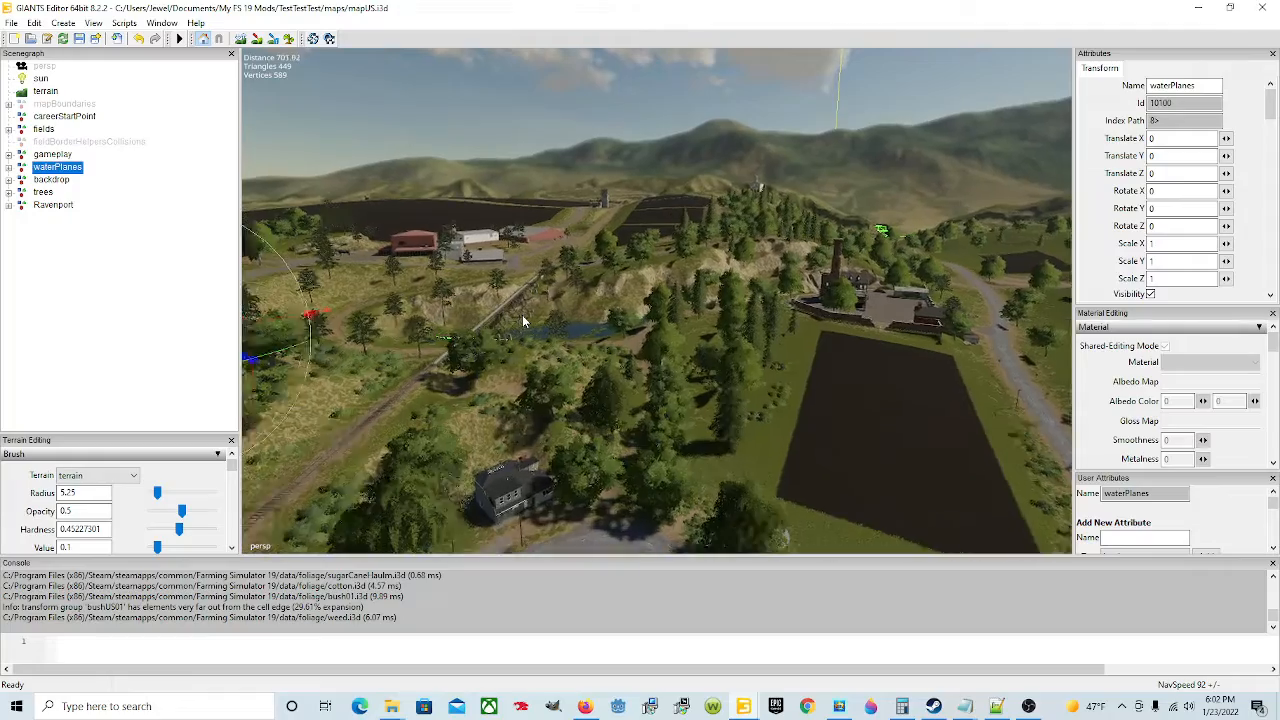
{"action": "left_click_drag", "start_coordinate": [522, 321], "coordinate": [662, 426], "text": "alt"}
{"action": "scroll", "coordinate": [541, 373], "scroll_direction": "up", "scroll_amount": 2}
{"action": "scroll", "coordinate": [541, 366], "scroll_direction": "up", "scroll_amount": 3}
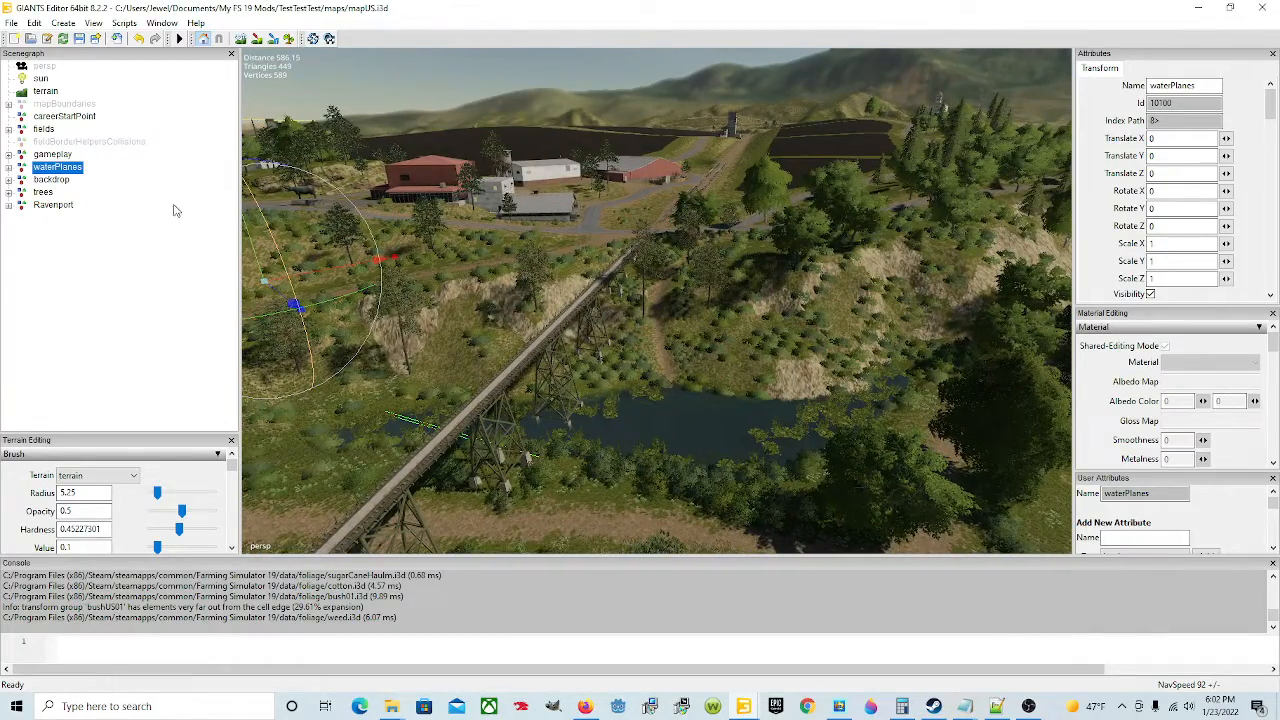
{"action": "key", "text": "Delete"}
Step: Select the backdrop group and inspect its surrounding mountain mesh in the viewport
{"action": "left_click_drag", "start_coordinate": [659, 377], "coordinate": [532, 399], "text": "alt"}
{"action": "left_click", "coordinate": [50, 167]}
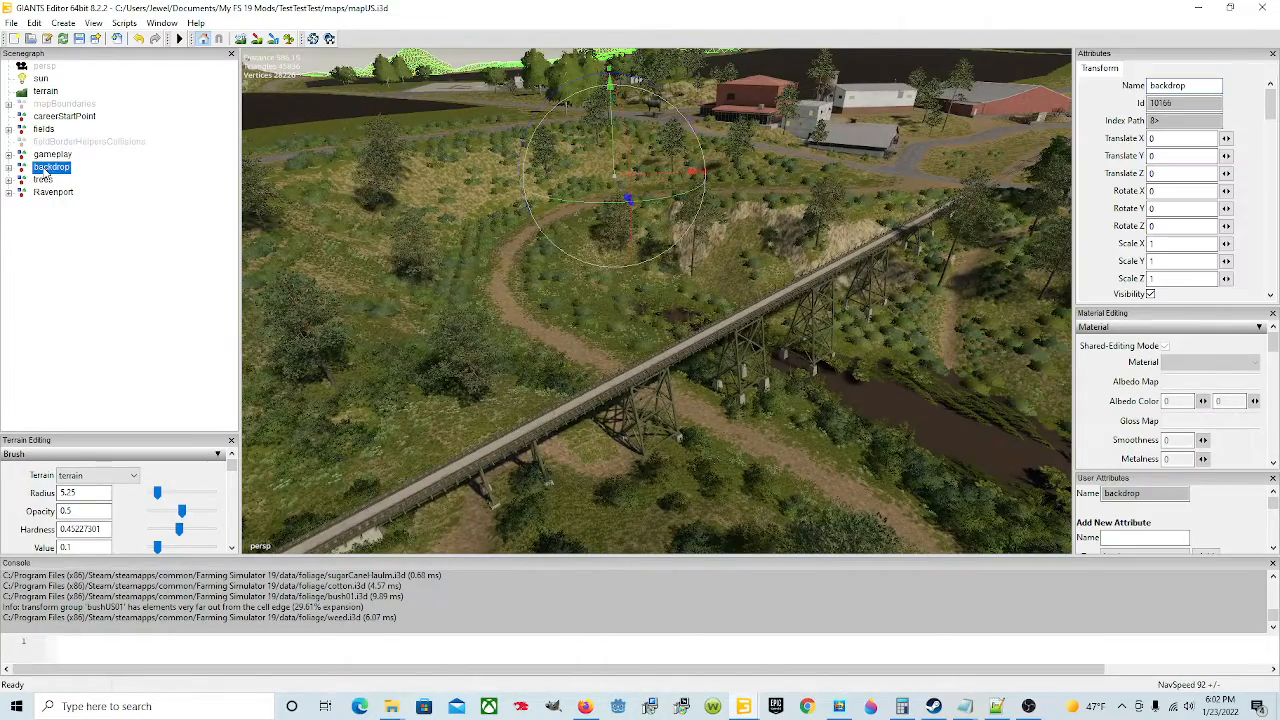
{"action": "left_click_drag", "start_coordinate": [659, 398], "coordinate": [635, 260], "text": "alt"}
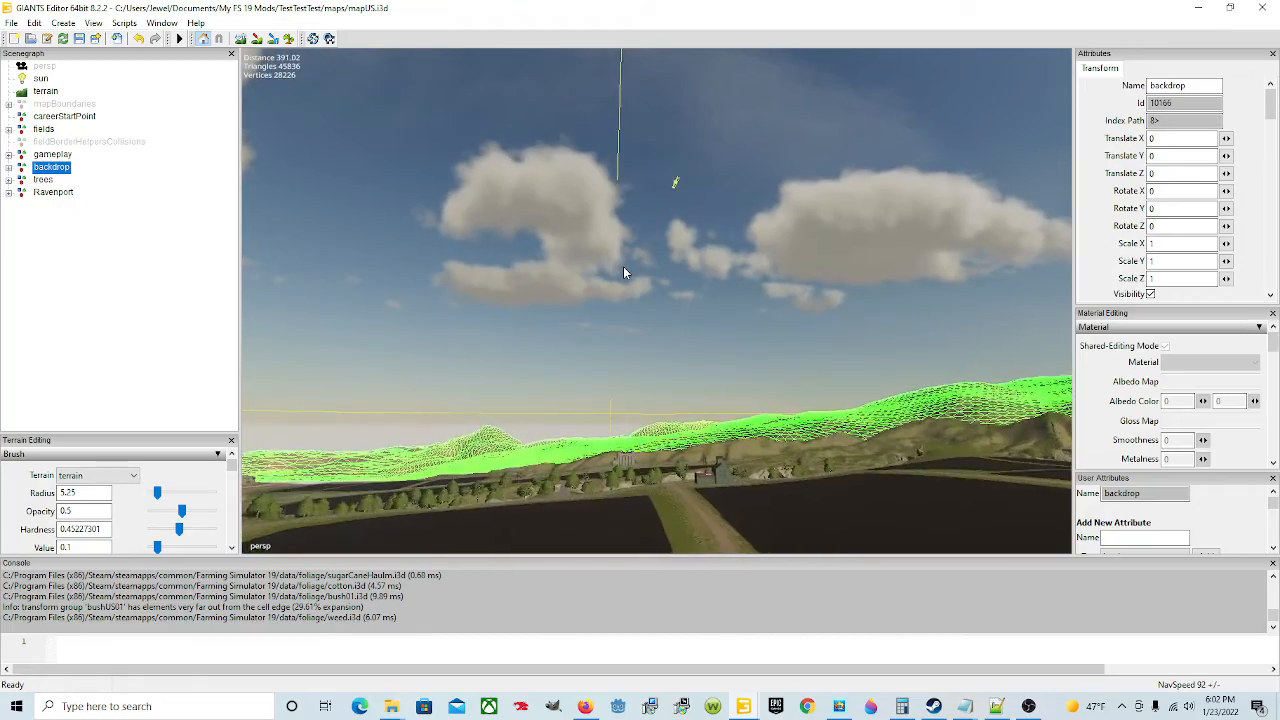
{"action": "left_click_drag", "start_coordinate": [626, 265], "coordinate": [900, 455], "text": "alt"}
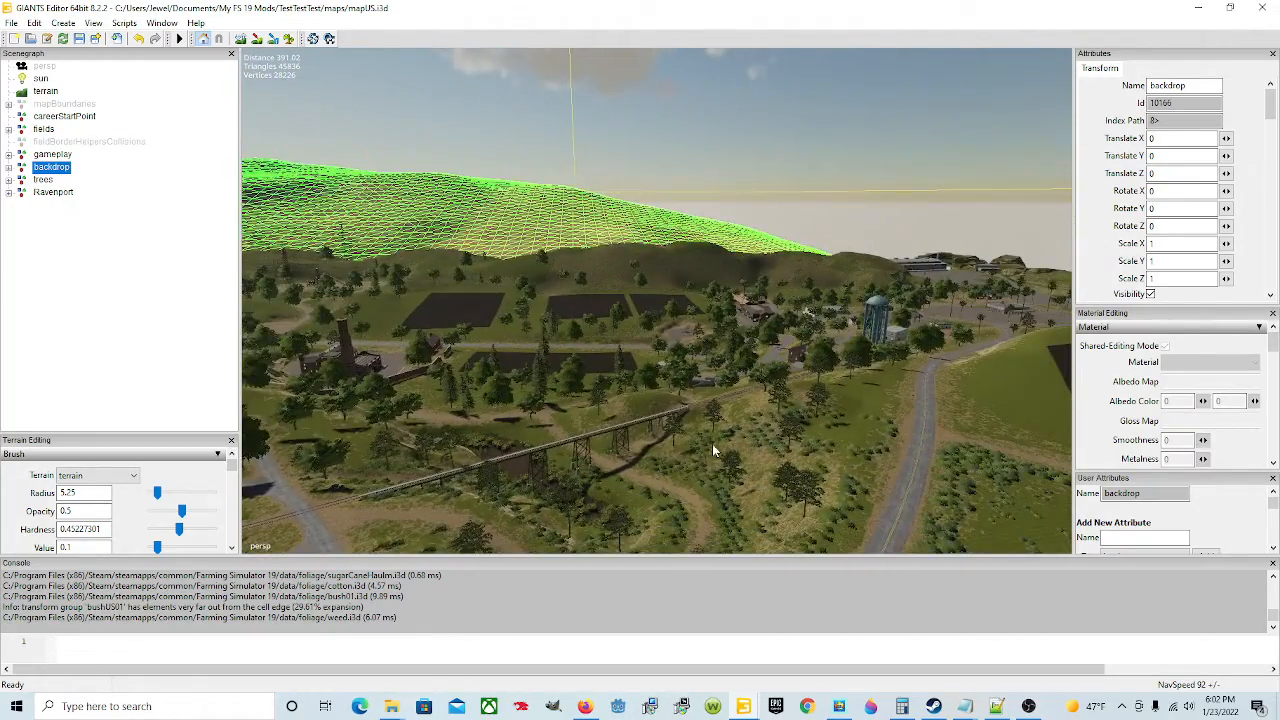
{"action": "left_click_drag", "start_coordinate": [712, 450], "coordinate": [1112, 441], "text": "alt"}
{"action": "left_click_drag", "start_coordinate": [885, 440], "coordinate": [825, 437], "text": "alt"}
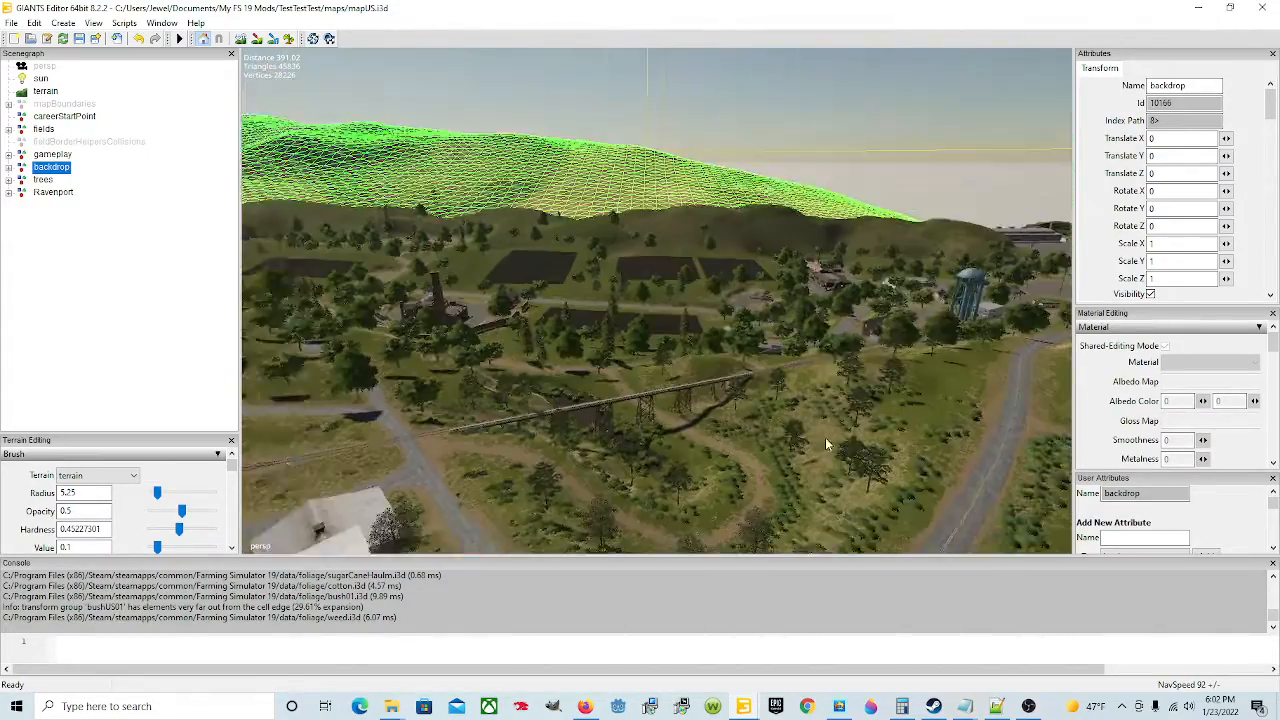
{"action": "left_click_drag", "start_coordinate": [744, 444], "coordinate": [569, 414], "text": "alt"}
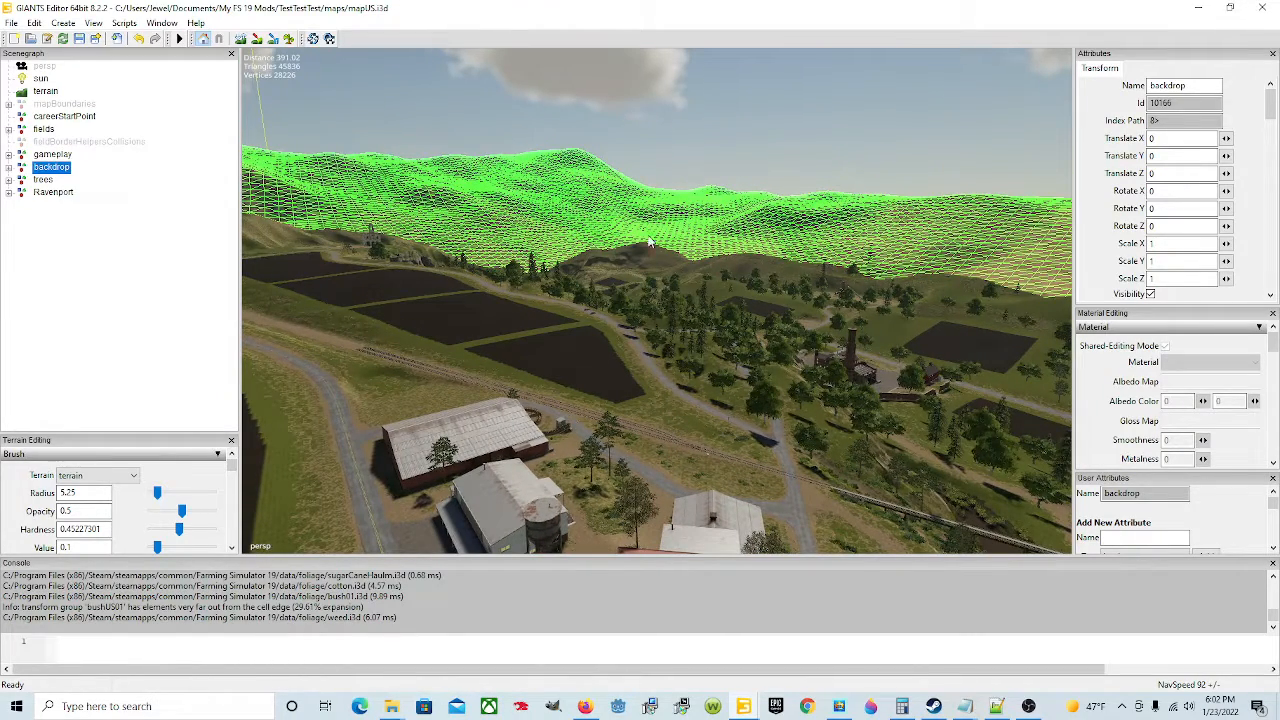
{"action": "left_click_drag", "start_coordinate": [719, 429], "coordinate": [592, 410], "text": "alt"}
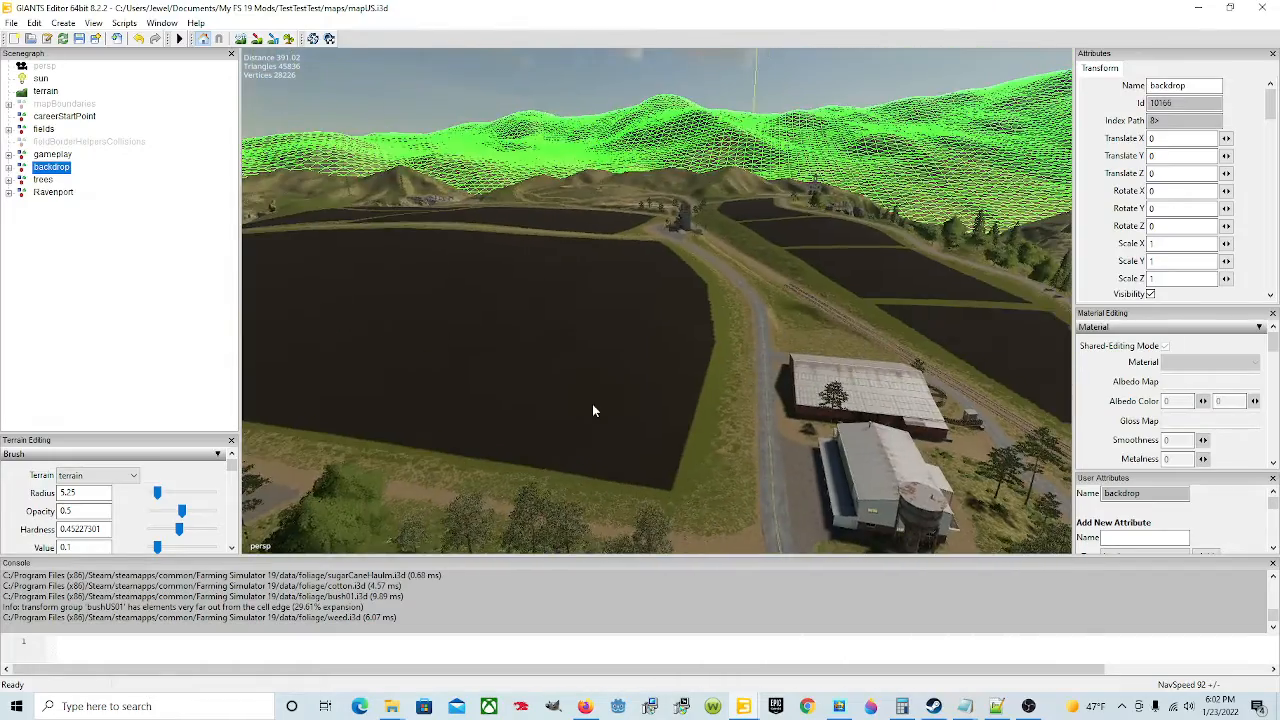
{"action": "left_click_drag", "start_coordinate": [606, 343], "coordinate": [565, 113], "text": "alt"}
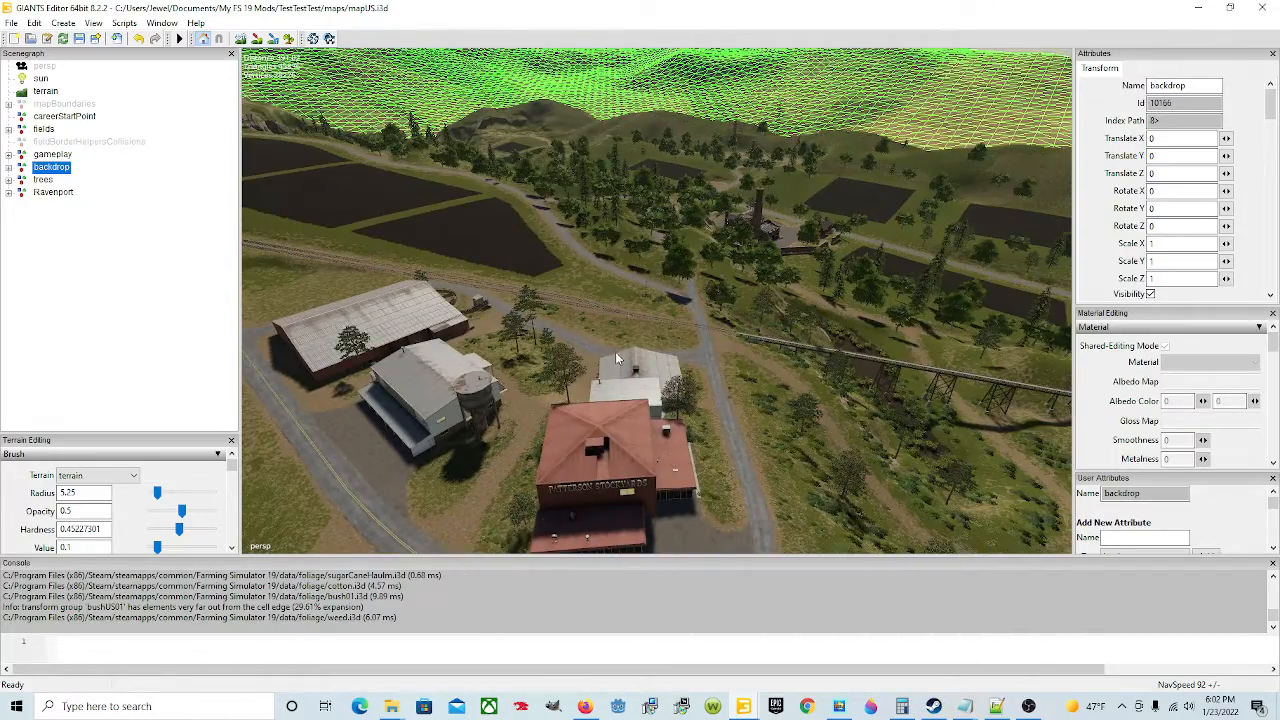
{"action": "left_click_drag", "start_coordinate": [616, 355], "coordinate": [643, 241], "text": "alt"}
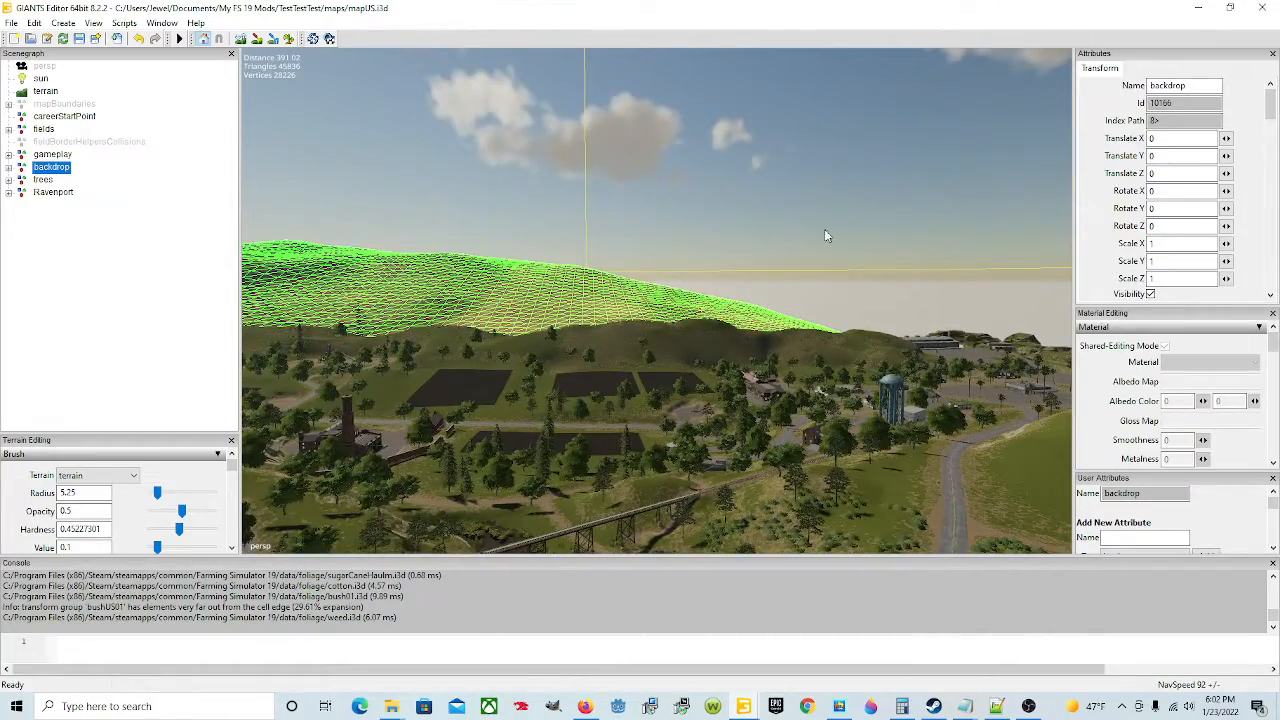
{"action": "left_click_drag", "start_coordinate": [766, 424], "coordinate": [939, 363], "text": "alt"}
{"action": "left_click_drag", "start_coordinate": [636, 472], "coordinate": [487, 419], "text": "alt"}
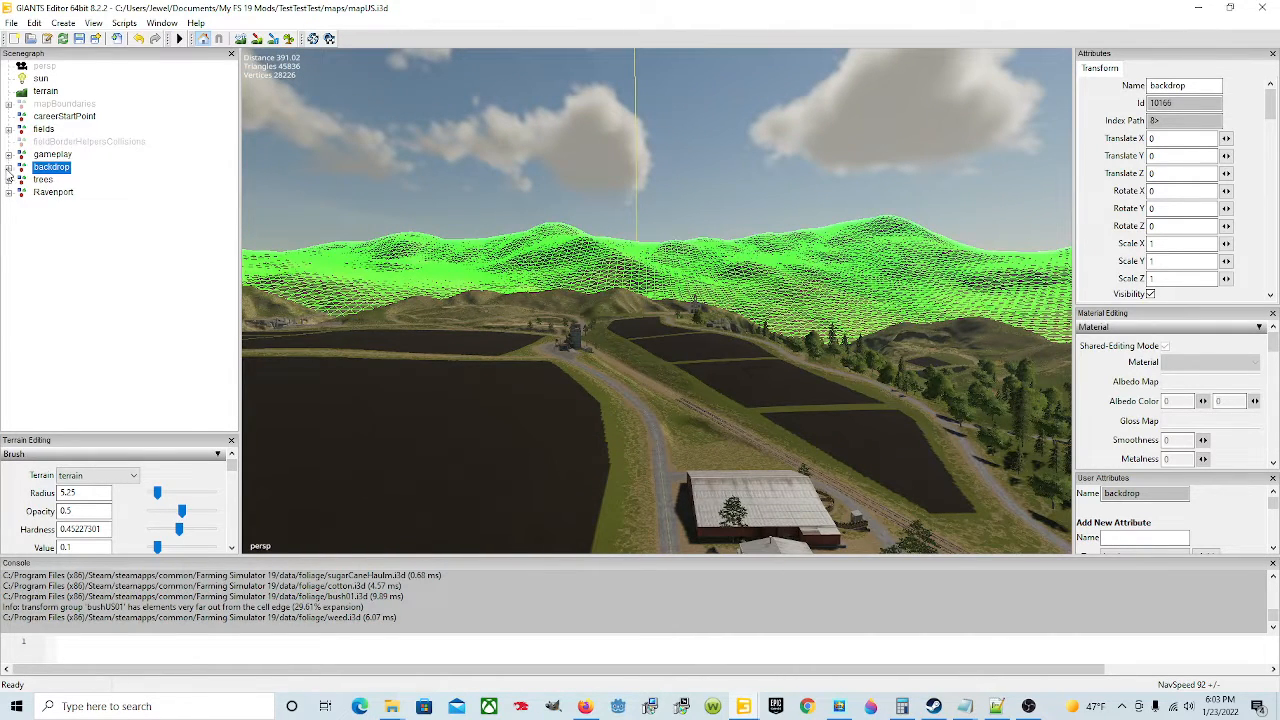
Step: Expand the backdrop group and inspect its ocean, bgMountainUS and backdropNorth child nodes in the viewport
{"action": "left_click", "coordinate": [8, 168]}
{"action": "left_click", "coordinate": [60, 180]}
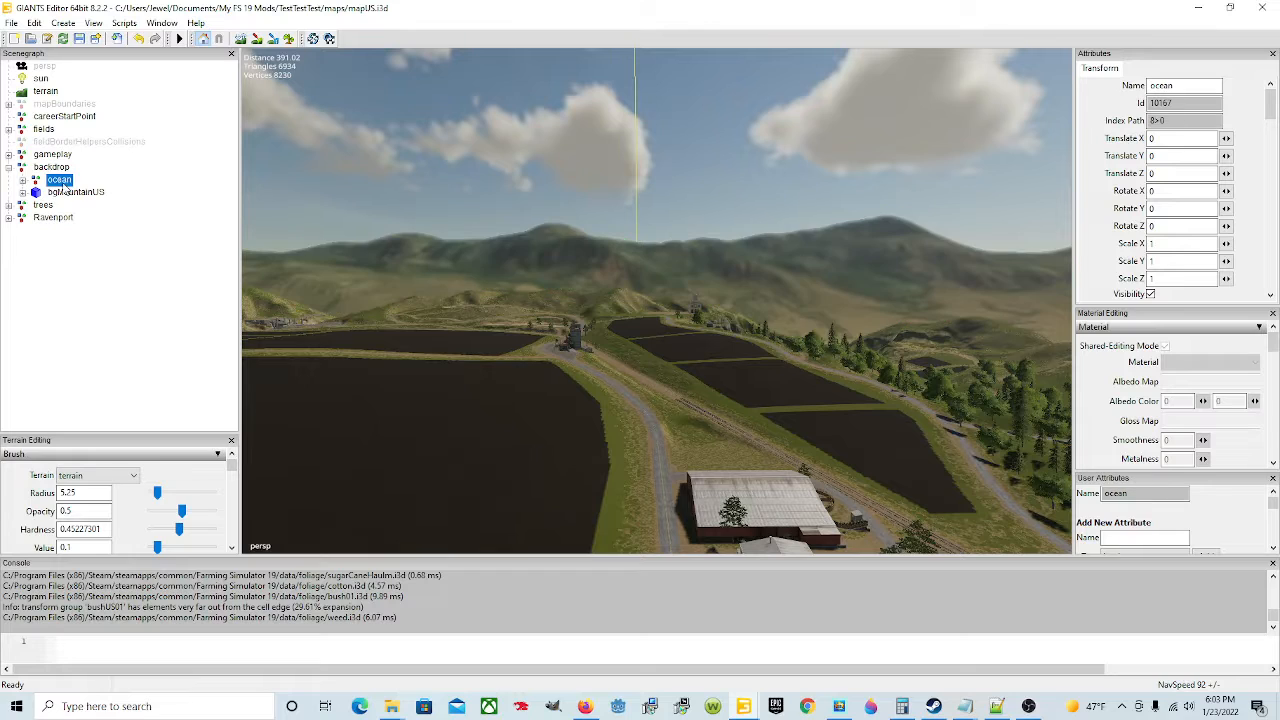
{"action": "left_click_drag", "start_coordinate": [687, 325], "coordinate": [423, 368], "text": "alt"}
{"action": "left_click_drag", "start_coordinate": [520, 297], "coordinate": [405, 318], "text": "alt"}
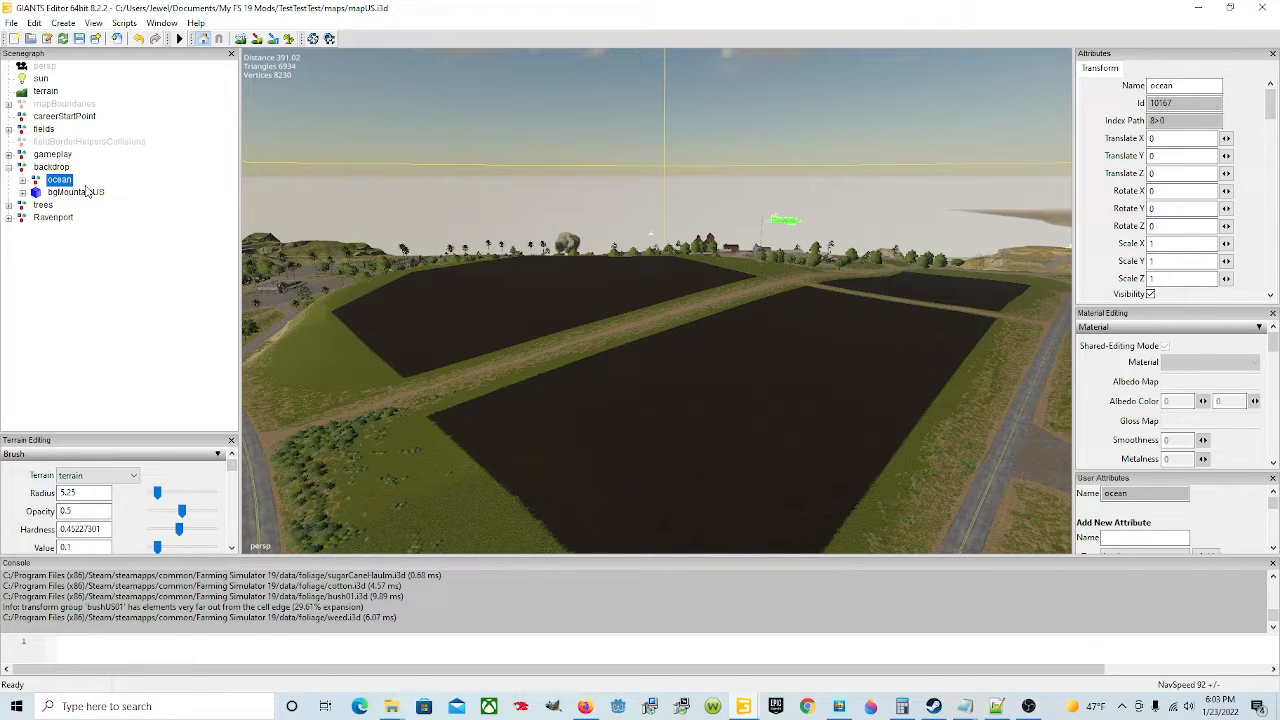
{"action": "left_click", "coordinate": [74, 194]}
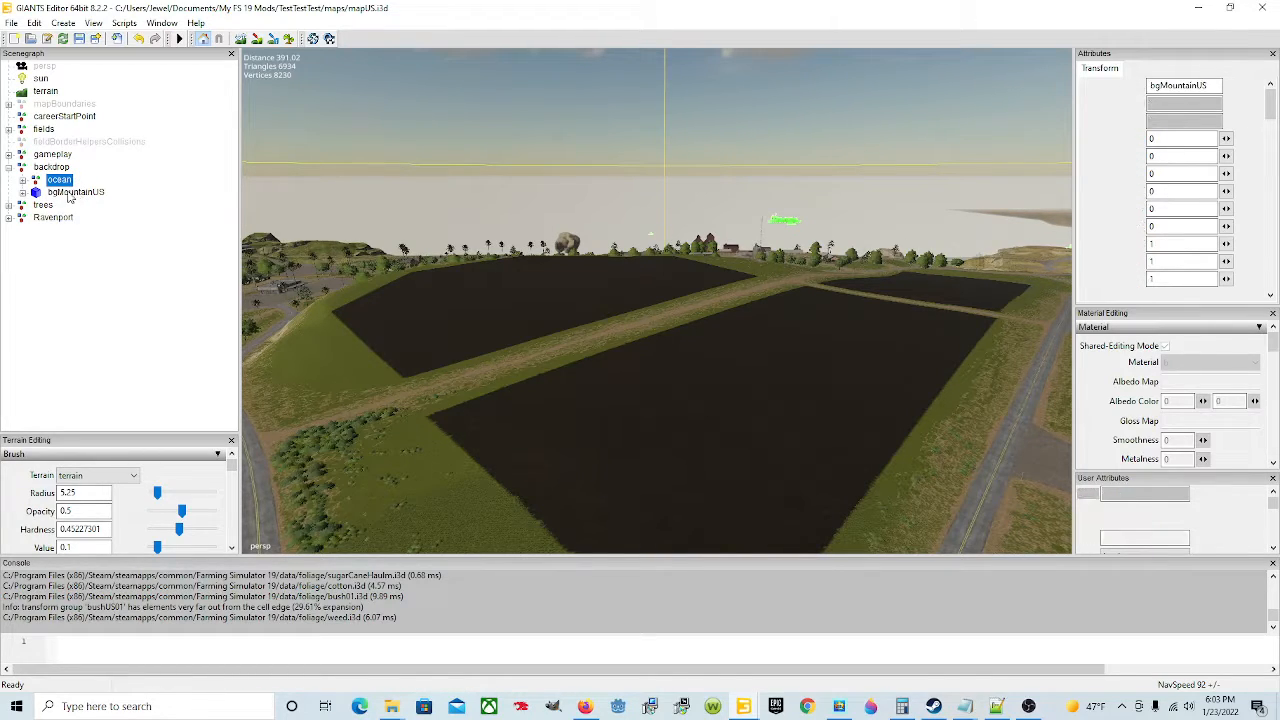
{"action": "left_click_drag", "start_coordinate": [429, 370], "coordinate": [690, 373], "text": "alt"}
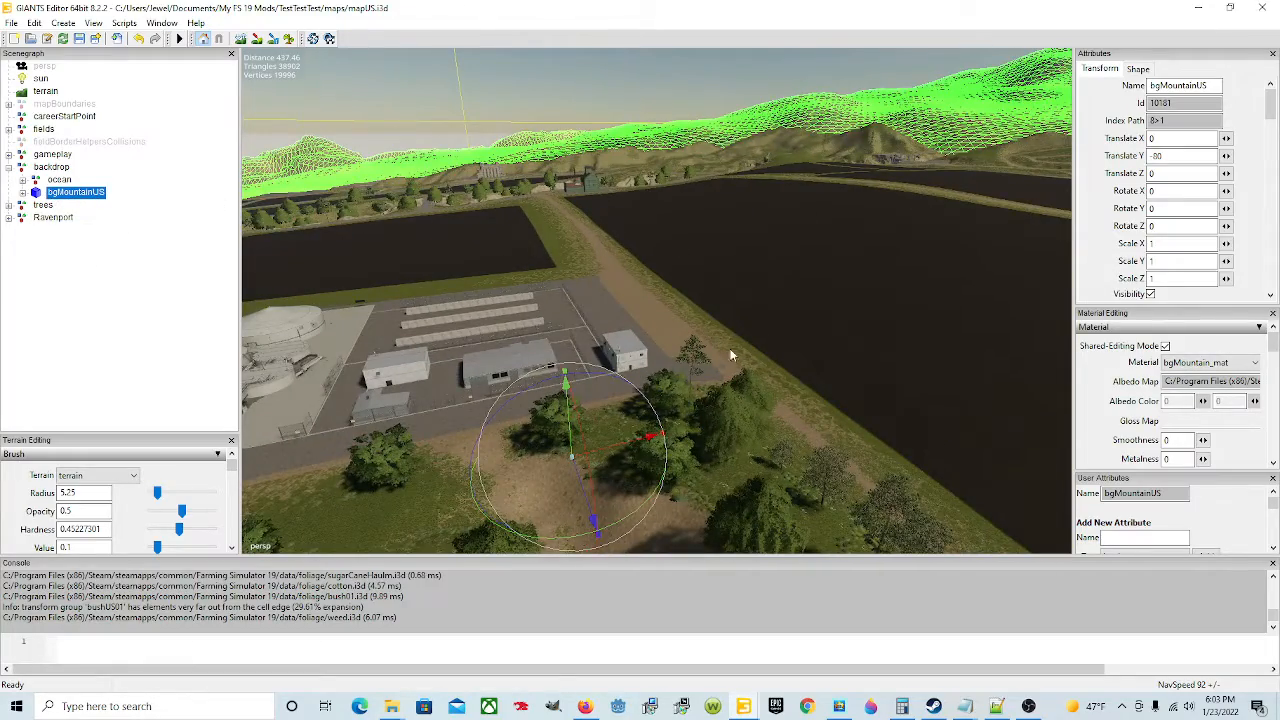
{"action": "left_click_drag", "start_coordinate": [732, 352], "coordinate": [742, 393], "text": "alt"}
{"action": "left_click", "coordinate": [22, 193]}
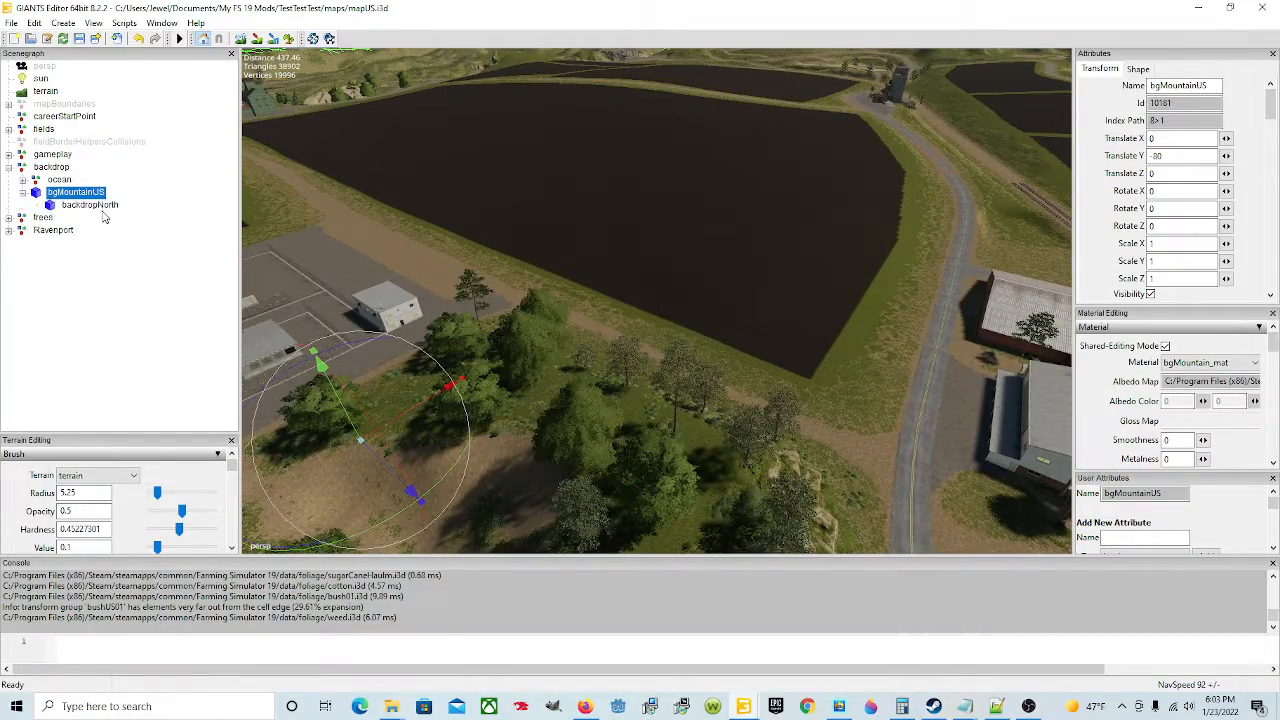
{"action": "left_click", "coordinate": [104, 208]}
{"action": "left_click_drag", "start_coordinate": [613, 321], "coordinate": [495, 170], "text": "alt"}
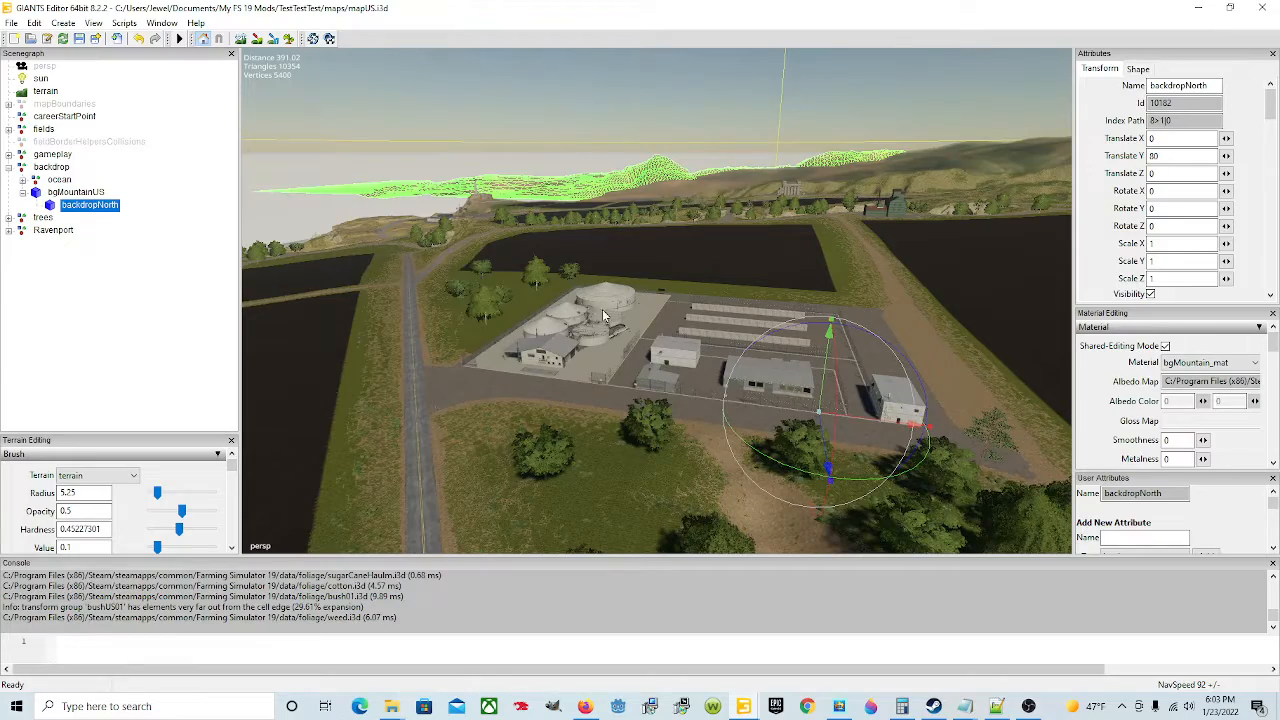
{"action": "left_click_drag", "start_coordinate": [533, 357], "coordinate": [651, 337], "text": "alt"}
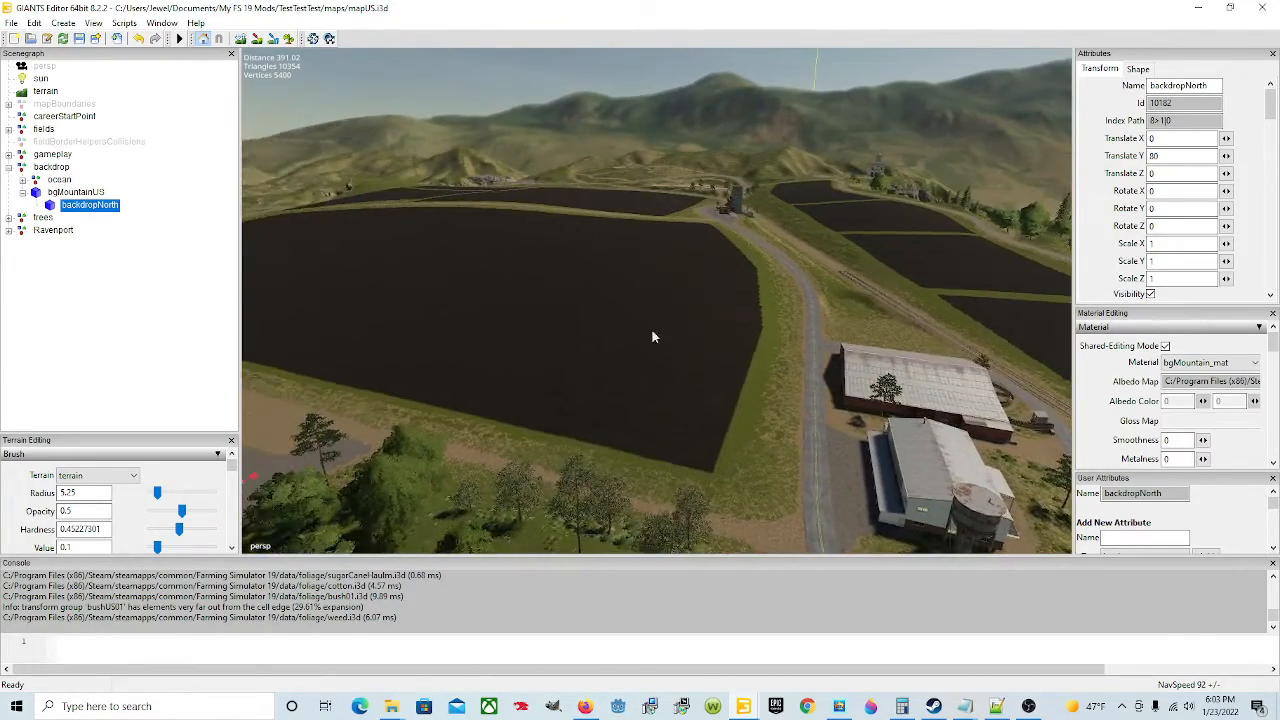
Step: Reselect the backdrop group, view it in the map again, and collapse it
{"action": "left_click", "coordinate": [48, 168]}
{"action": "left_click_drag", "start_coordinate": [744, 228], "coordinate": [622, 196], "text": "alt"}
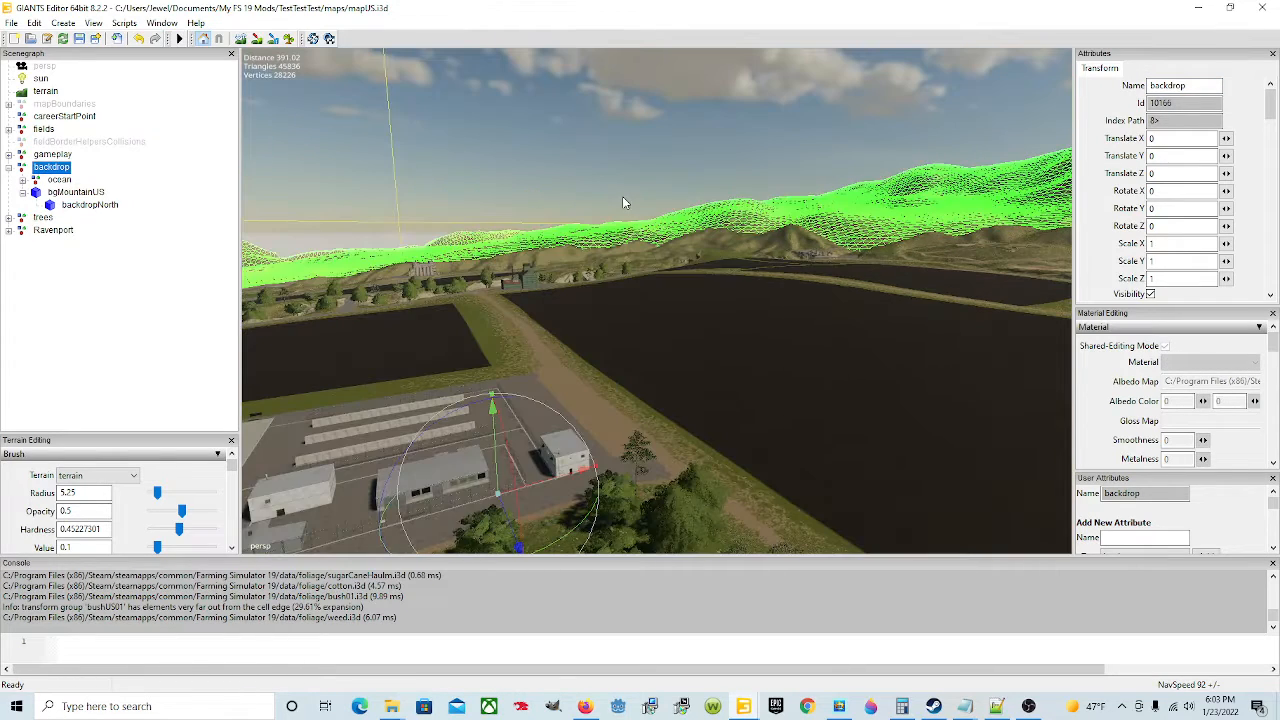
{"action": "left_click_drag", "start_coordinate": [600, 351], "coordinate": [512, 290], "text": "alt"}
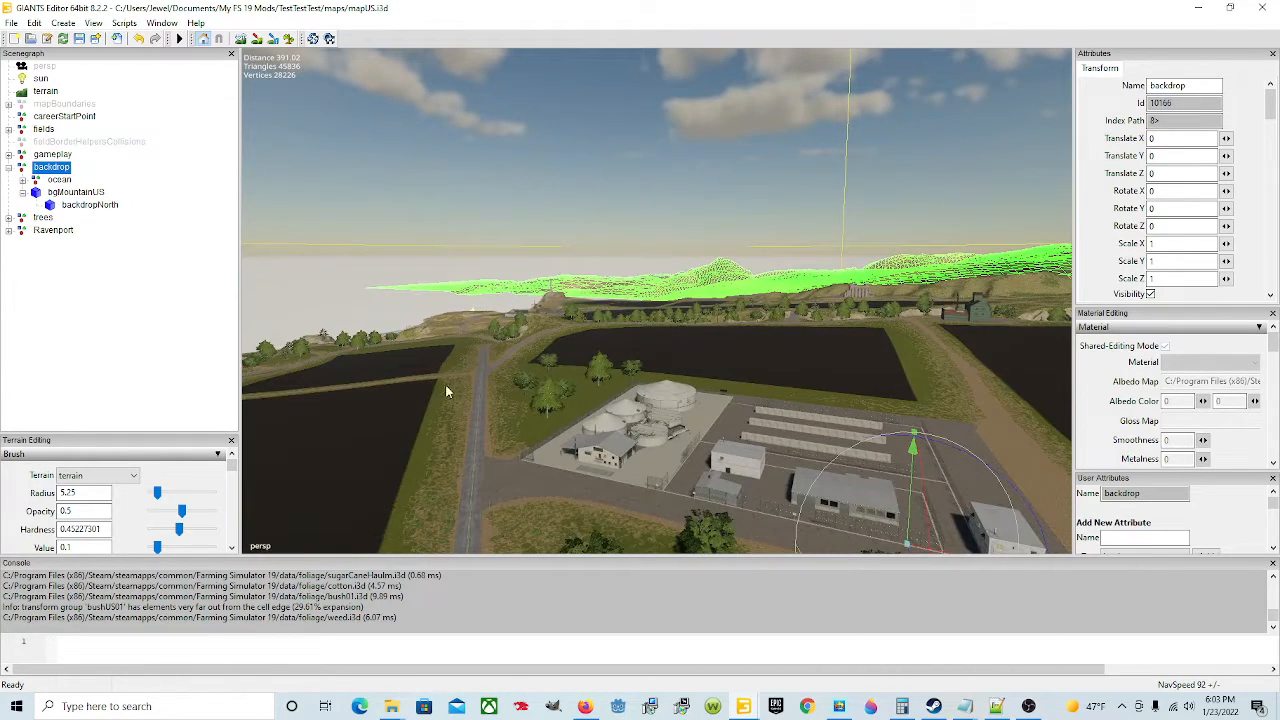
{"action": "left_click_drag", "start_coordinate": [447, 392], "coordinate": [582, 392], "text": "alt"}
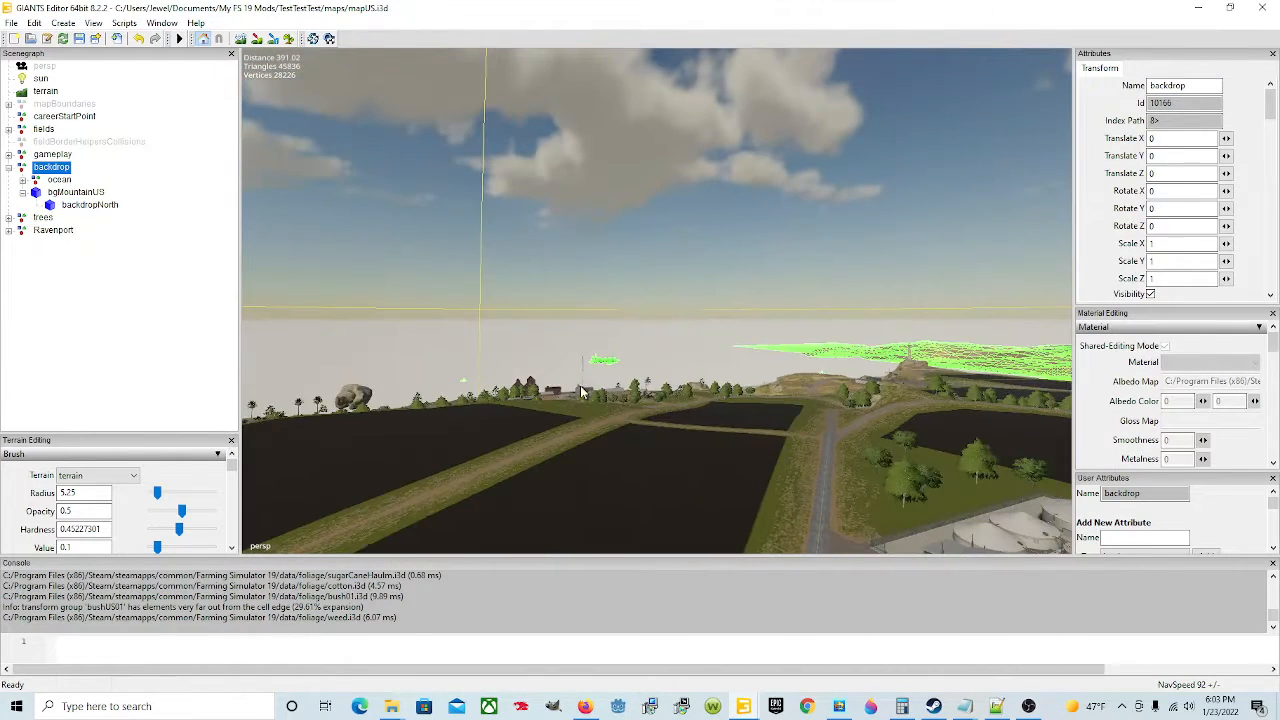
{"action": "left_click", "coordinate": [10, 166]}
{"action": "left_click", "coordinate": [8, 168]}
Step: Select the trees group and inspect the highlighted trees across the map
{"action": "left_click", "coordinate": [42, 180]}
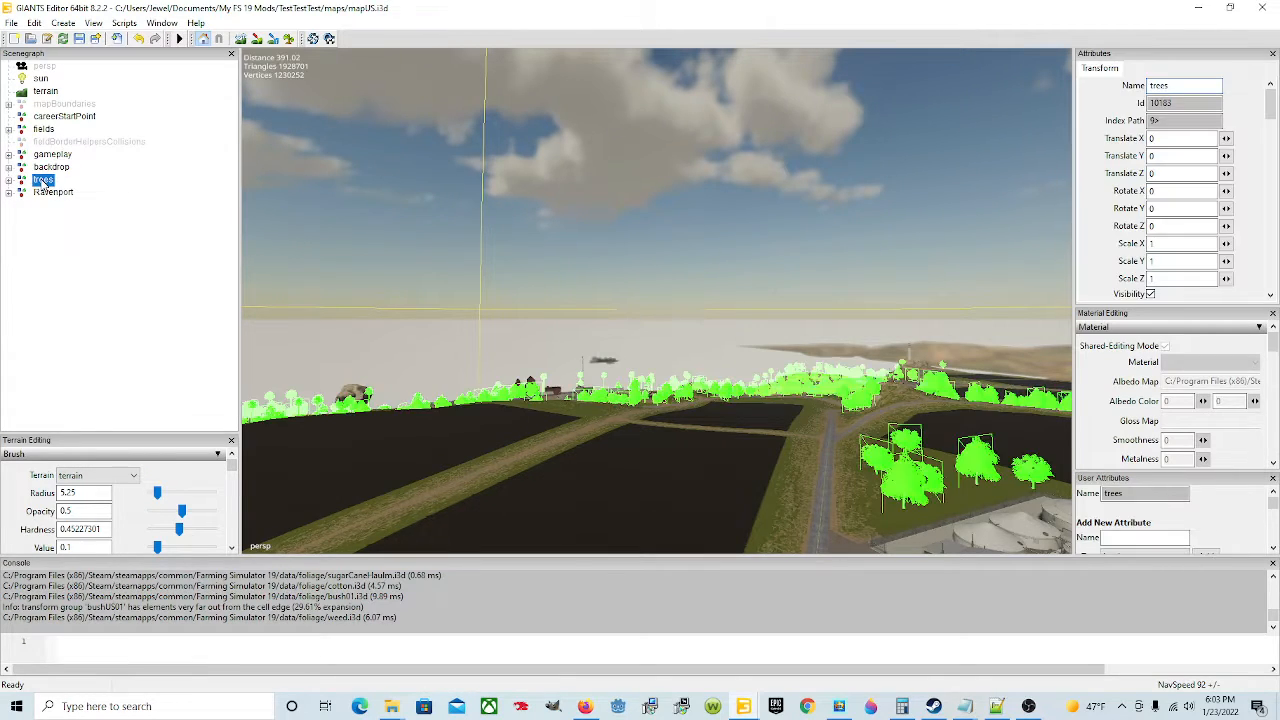
{"action": "left_click_drag", "start_coordinate": [392, 395], "coordinate": [708, 416], "text": "alt"}
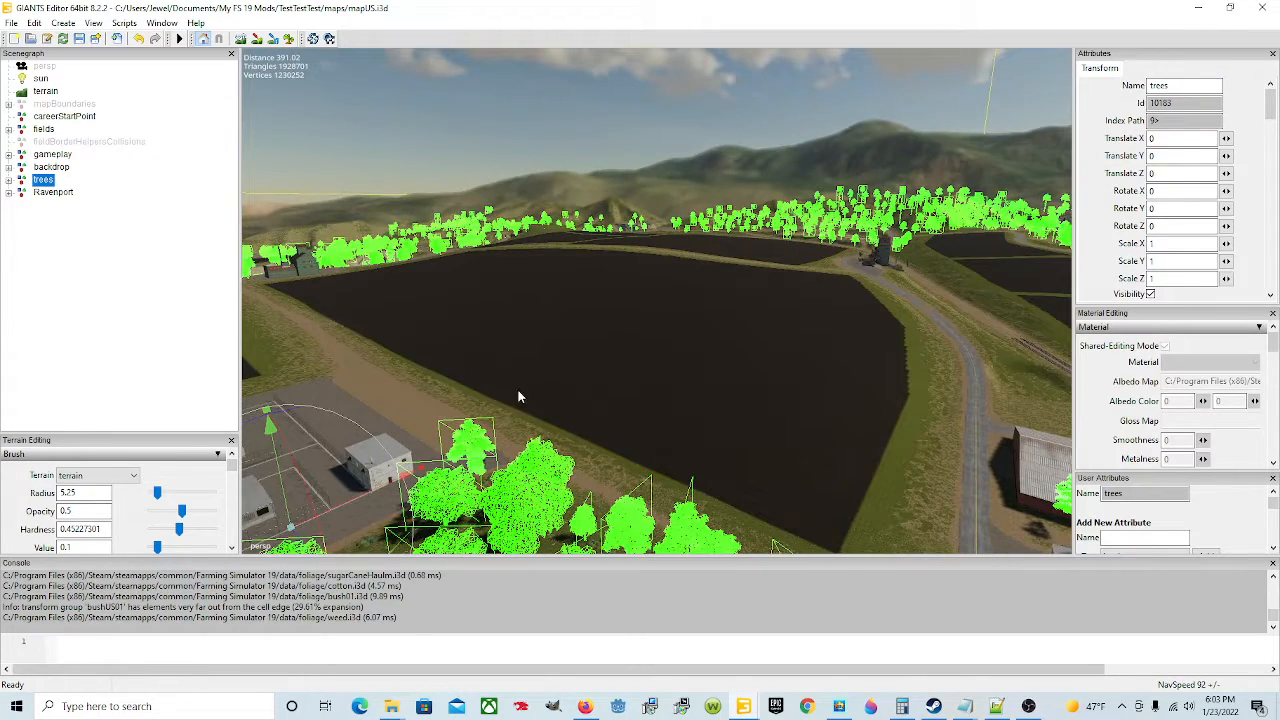
{"action": "left_click_drag", "start_coordinate": [518, 397], "coordinate": [1022, 427], "text": "alt"}
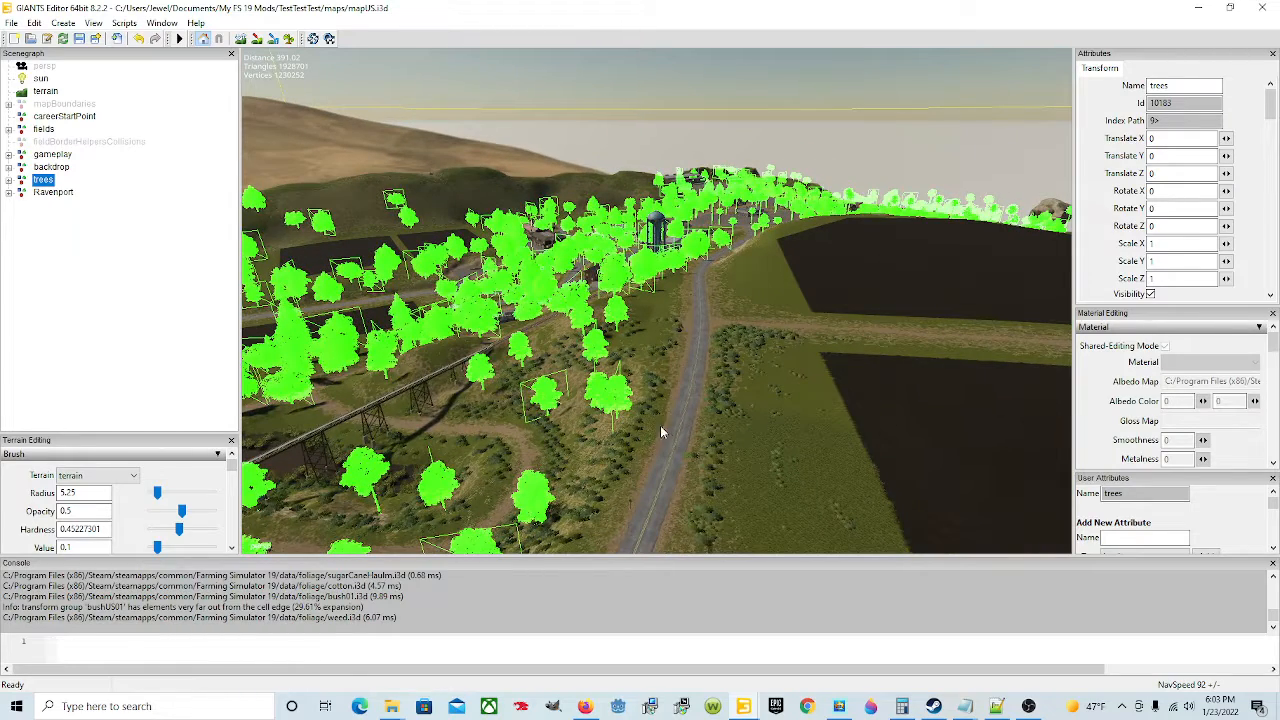
{"action": "left_click_drag", "start_coordinate": [660, 430], "coordinate": [877, 418], "text": "alt"}
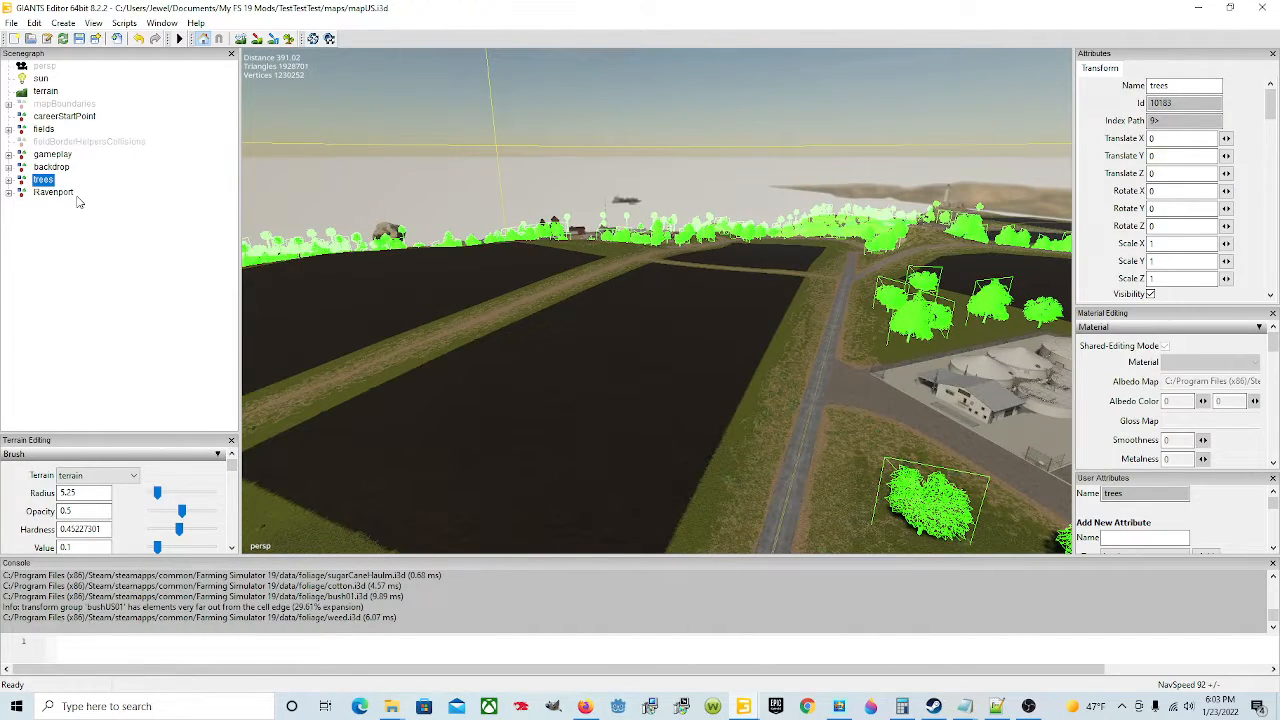
Step: Delete the trees group from the scenegraph
{"action": "key", "text": "Delete"}
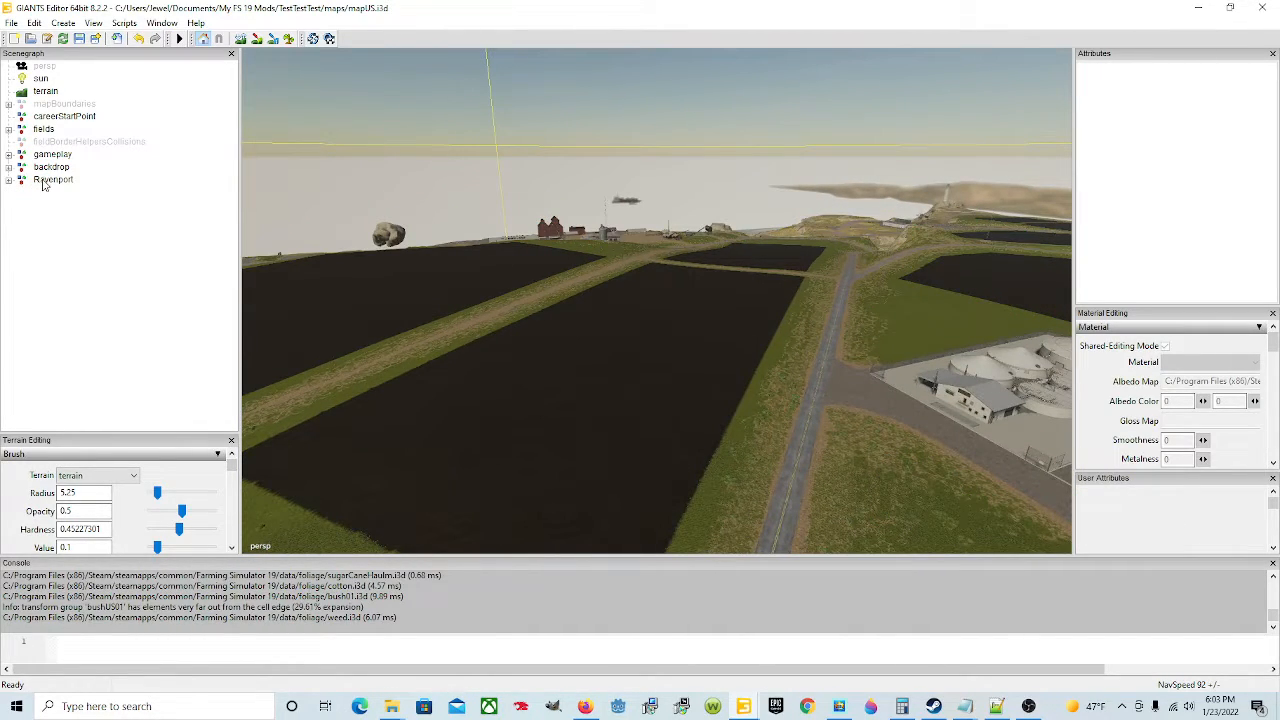
Step: Select the Ravenport group, view its buildings in the map, and delete it
{"action": "left_click", "coordinate": [52, 180]}
{"action": "key", "text": "f"}
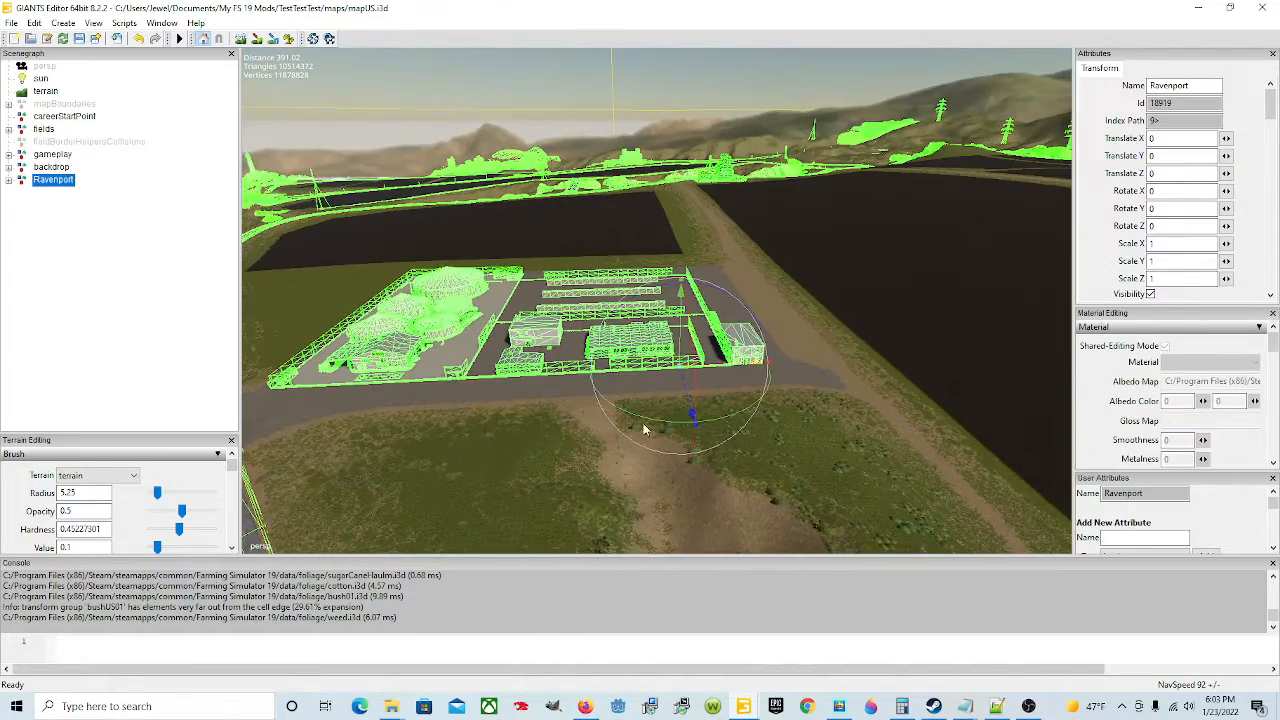
{"action": "left_click_drag", "start_coordinate": [447, 370], "coordinate": [800, 430], "text": "alt"}
{"action": "left_click_drag", "start_coordinate": [567, 313], "coordinate": [740, 489], "text": "alt"}
{"action": "left_click_drag", "start_coordinate": [683, 391], "coordinate": [383, 345], "text": "alt"}
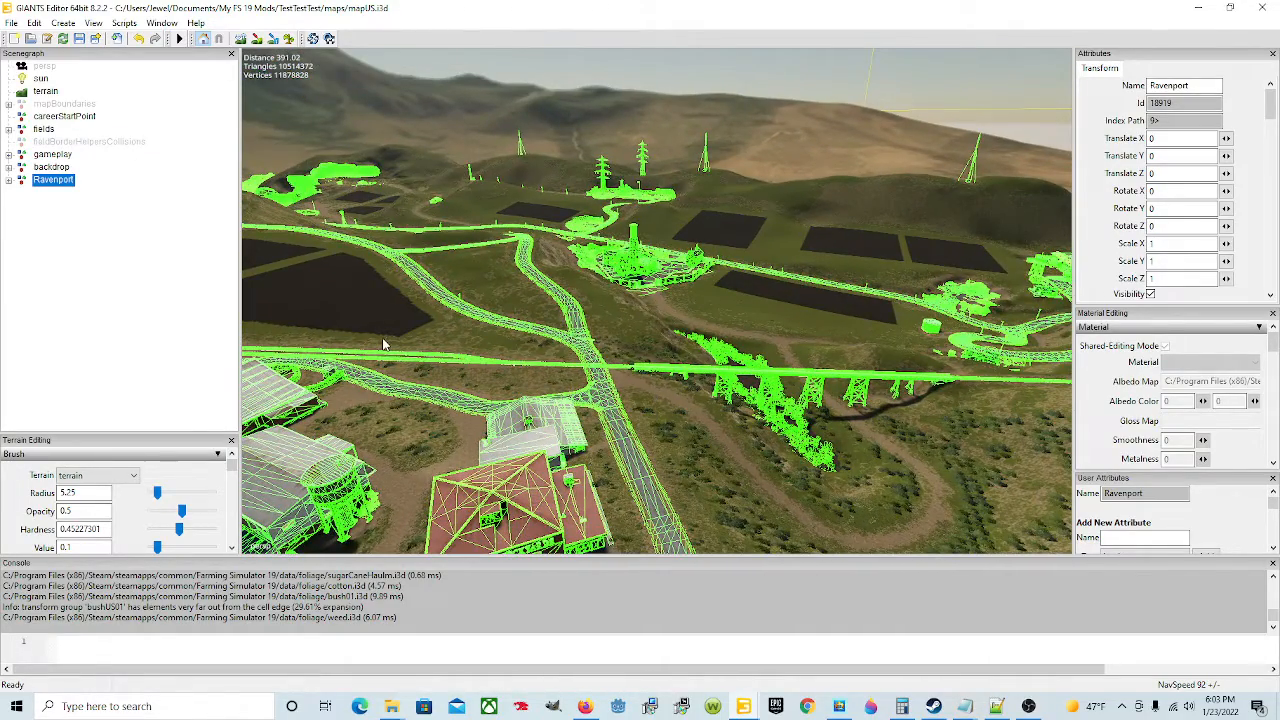
{"action": "key", "text": "Delete"}
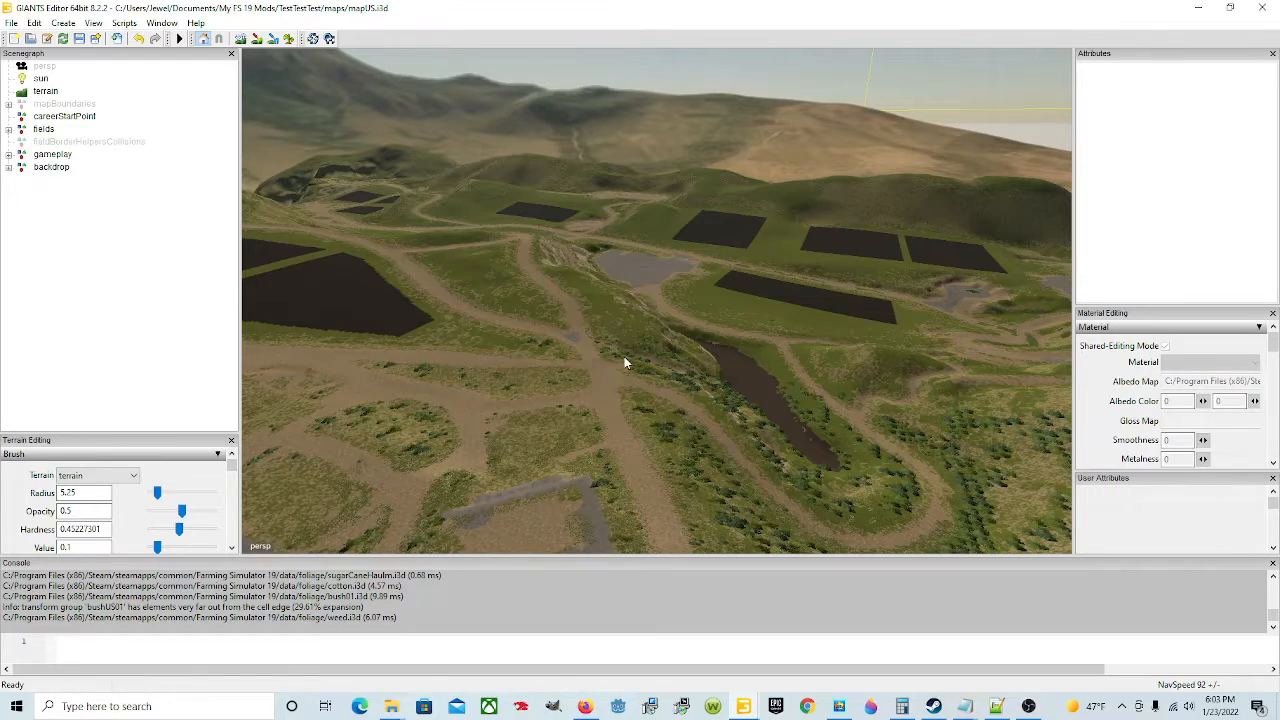
Step: Survey the remaining map terrain and fields from different angles and distances
{"action": "left_click_drag", "start_coordinate": [624, 360], "coordinate": [485, 332], "text": "alt"}
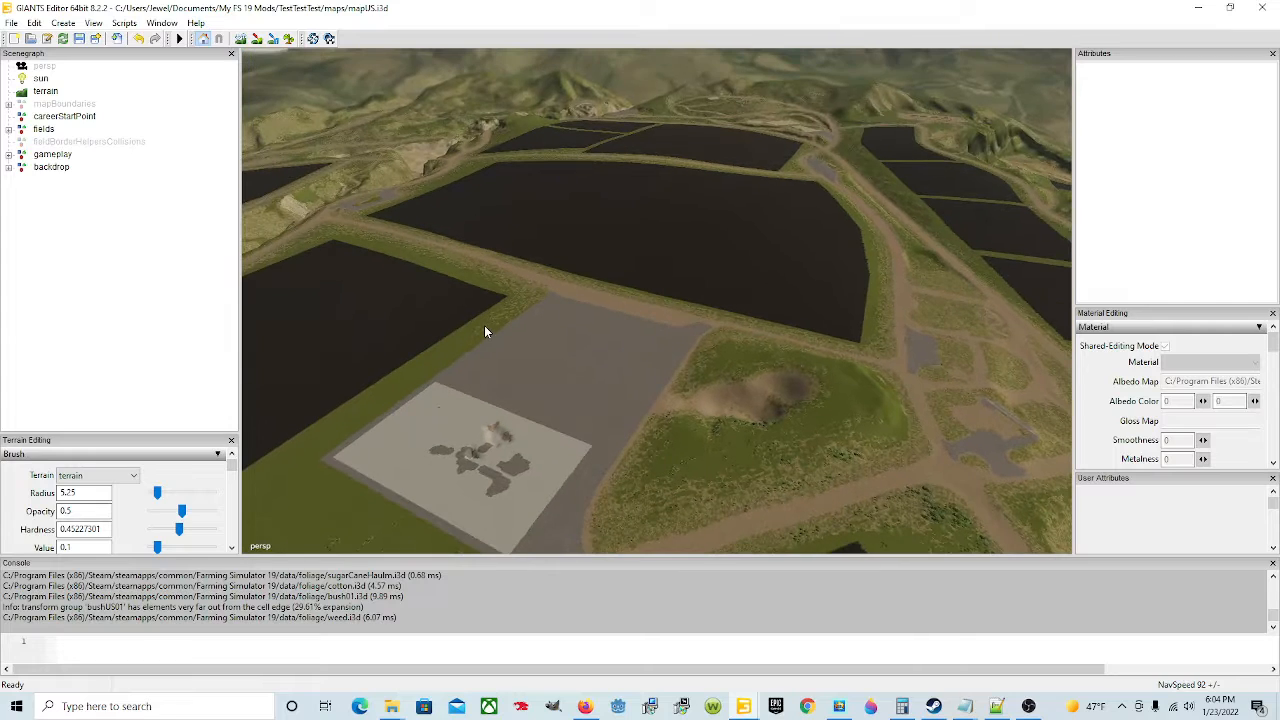
{"action": "left_click_drag", "start_coordinate": [782, 390], "coordinate": [810, 366], "text": "alt"}
{"action": "left_click_drag", "start_coordinate": [594, 397], "coordinate": [459, 398], "text": "alt"}
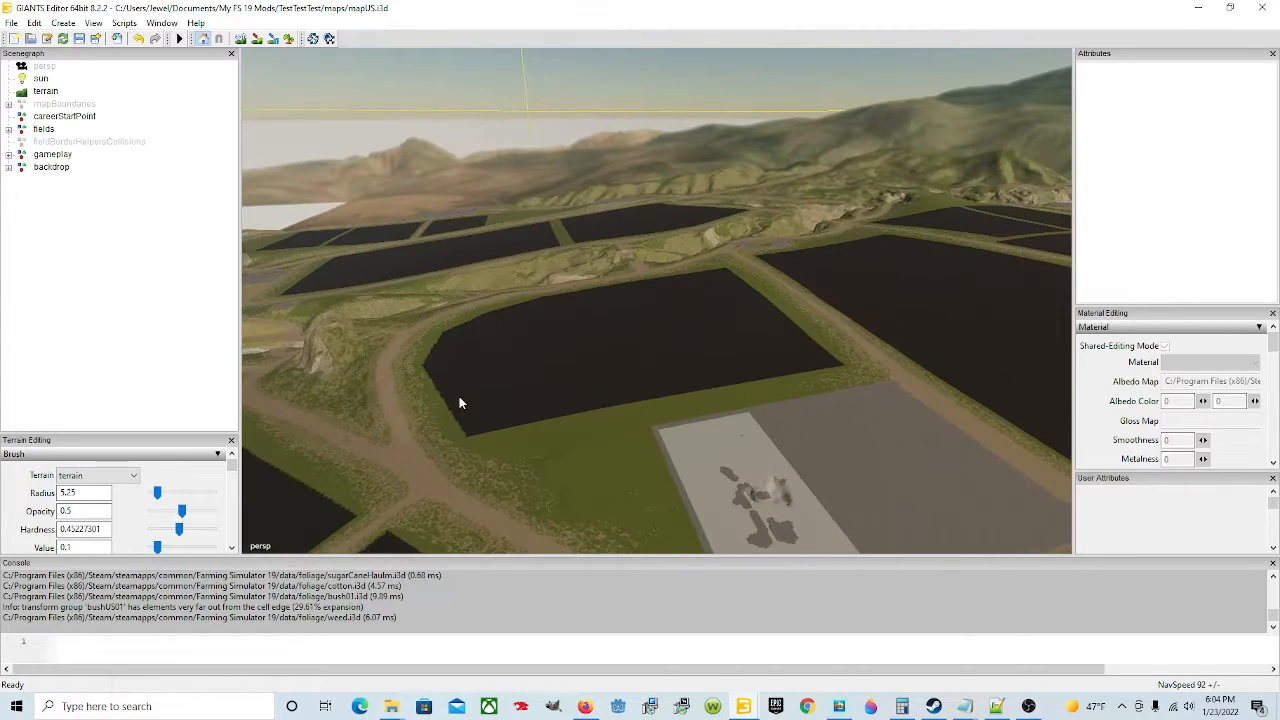
{"action": "left_click_drag", "start_coordinate": [536, 428], "coordinate": [484, 432], "text": "alt"}
{"action": "left_click_drag", "start_coordinate": [644, 377], "coordinate": [896, 422], "text": "alt"}
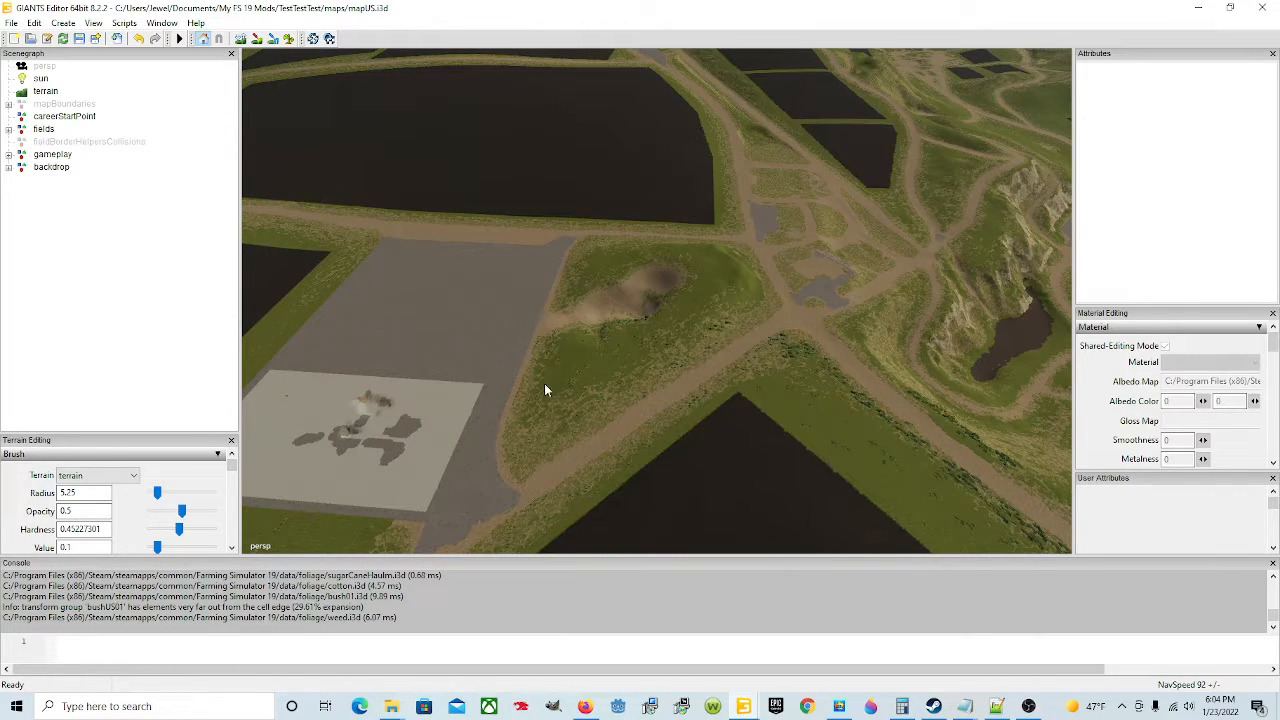
{"action": "left_click_drag", "start_coordinate": [535, 456], "coordinate": [263, 355], "text": "alt"}
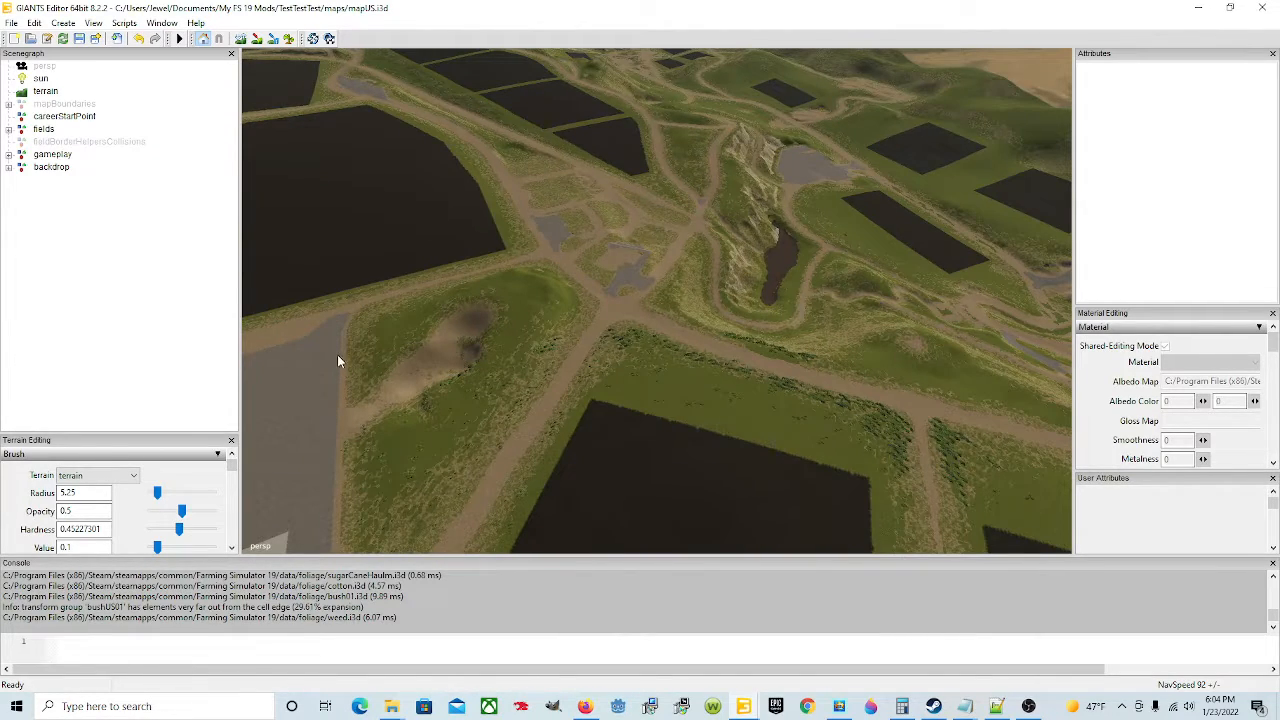
{"action": "left_click_drag", "start_coordinate": [355, 385], "coordinate": [569, 421], "text": "alt"}
{"action": "left_click_drag", "start_coordinate": [493, 410], "coordinate": [525, 307], "text": "alt"}
{"action": "left_click_drag", "start_coordinate": [743, 434], "coordinate": [398, 436], "text": "alt"}
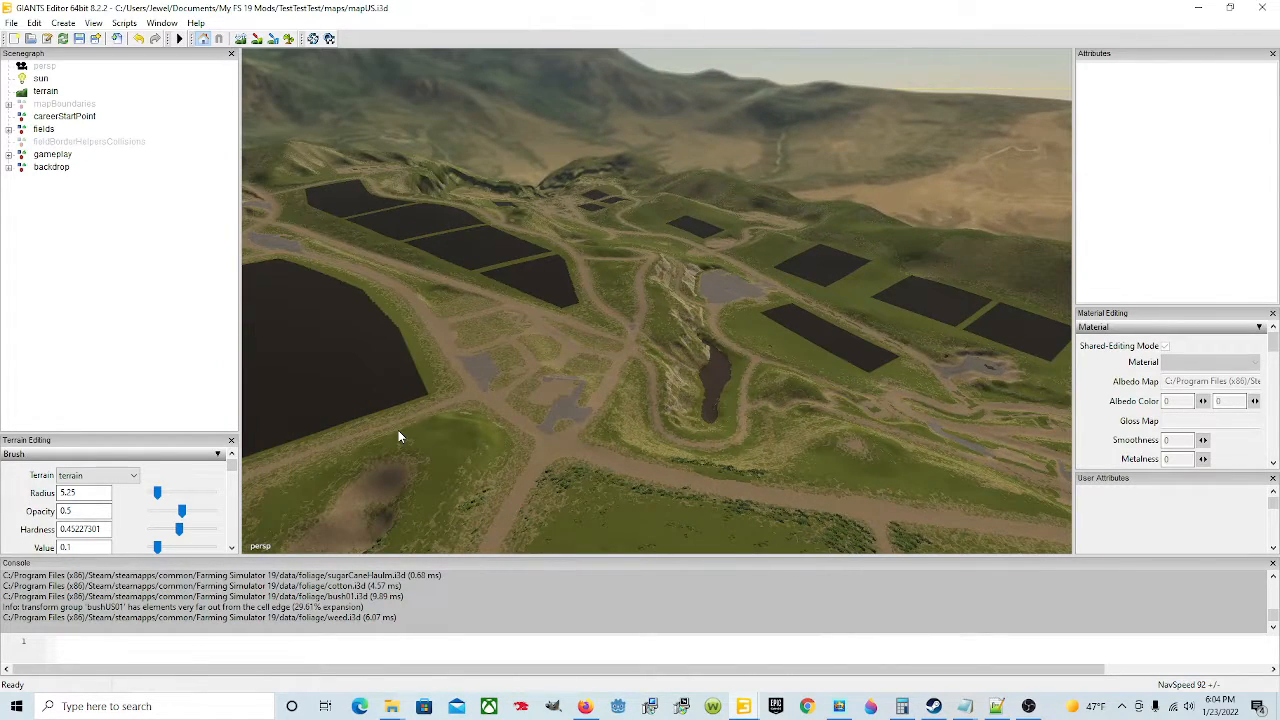
{"action": "left_click_drag", "start_coordinate": [577, 440], "coordinate": [416, 461], "text": "alt"}
{"action": "scroll", "coordinate": [416, 461], "scroll_direction": "down", "scroll_amount": 3}
{"action": "scroll", "coordinate": [415, 460], "scroll_direction": "down", "scroll_amount": 5}
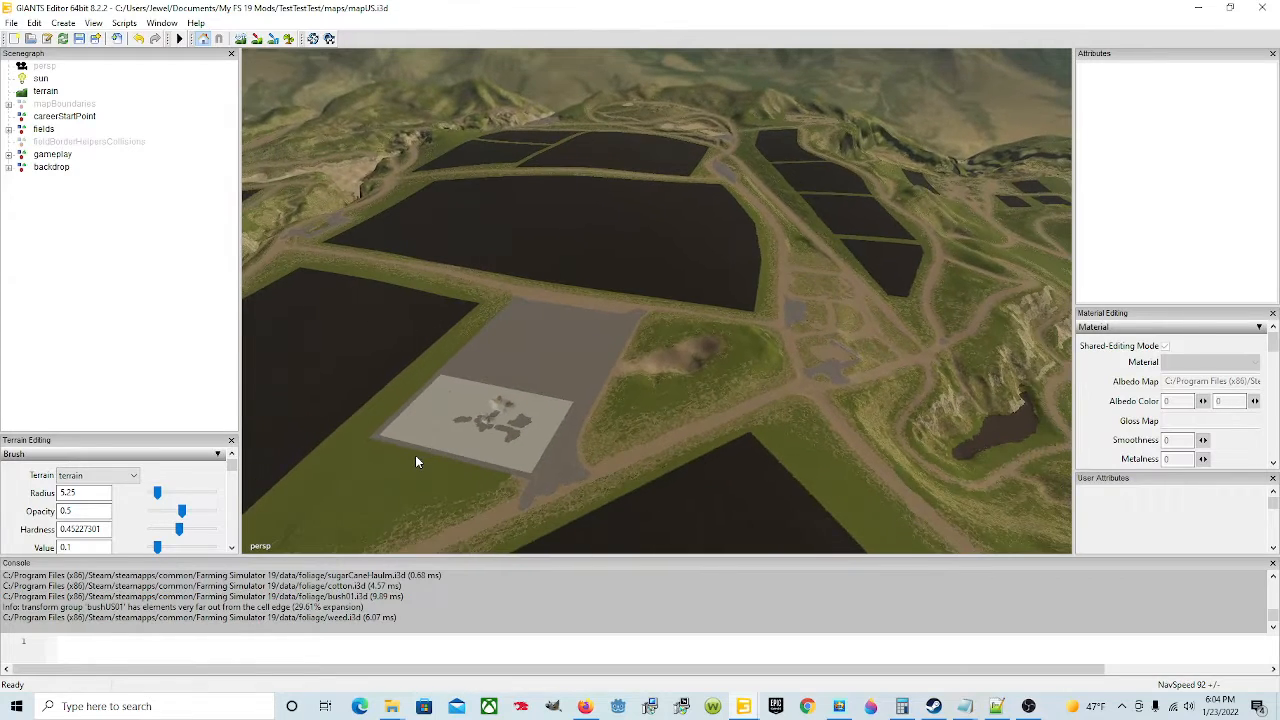
{"action": "scroll", "coordinate": [418, 451], "scroll_direction": "down", "scroll_amount": 2}
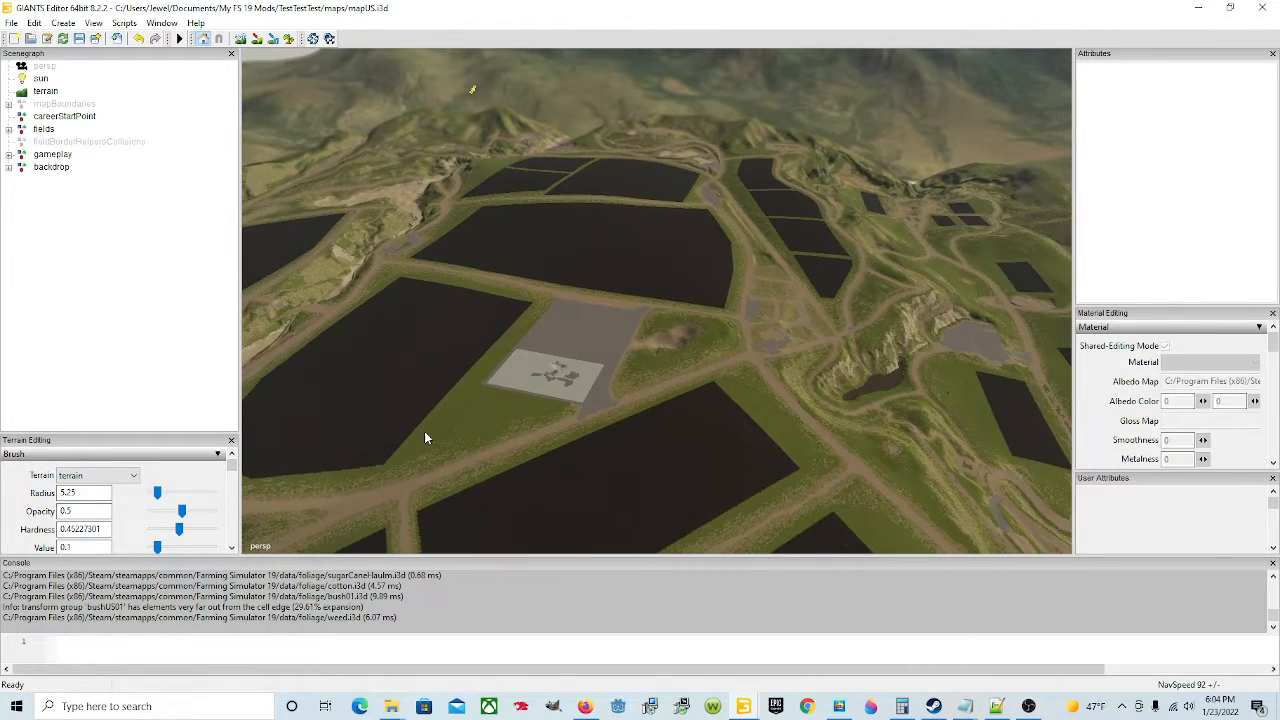
{"action": "left_click_drag", "start_coordinate": [552, 372], "coordinate": [643, 435], "text": "alt"}
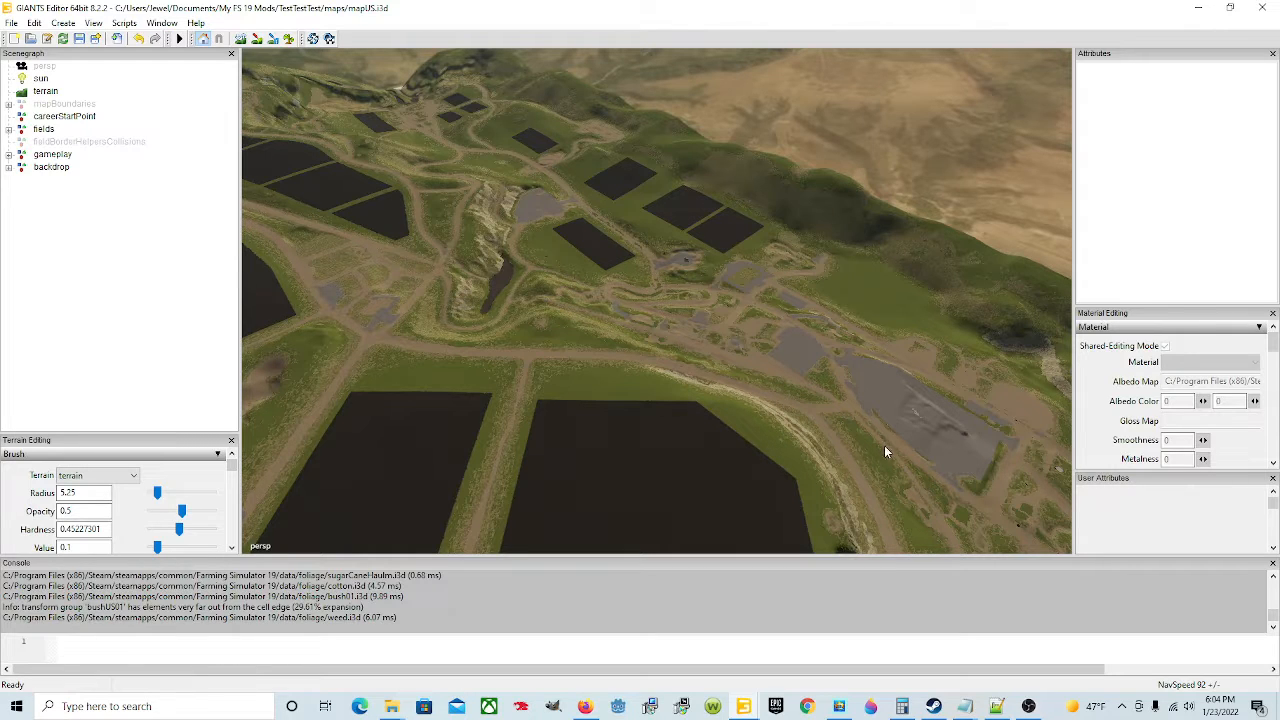
{"action": "left_click_drag", "start_coordinate": [884, 445], "coordinate": [477, 314], "text": "alt"}
{"action": "left_click_drag", "start_coordinate": [782, 439], "coordinate": [512, 454], "text": "alt"}
{"action": "left_click_drag", "start_coordinate": [425, 296], "coordinate": [433, 396], "text": "alt"}
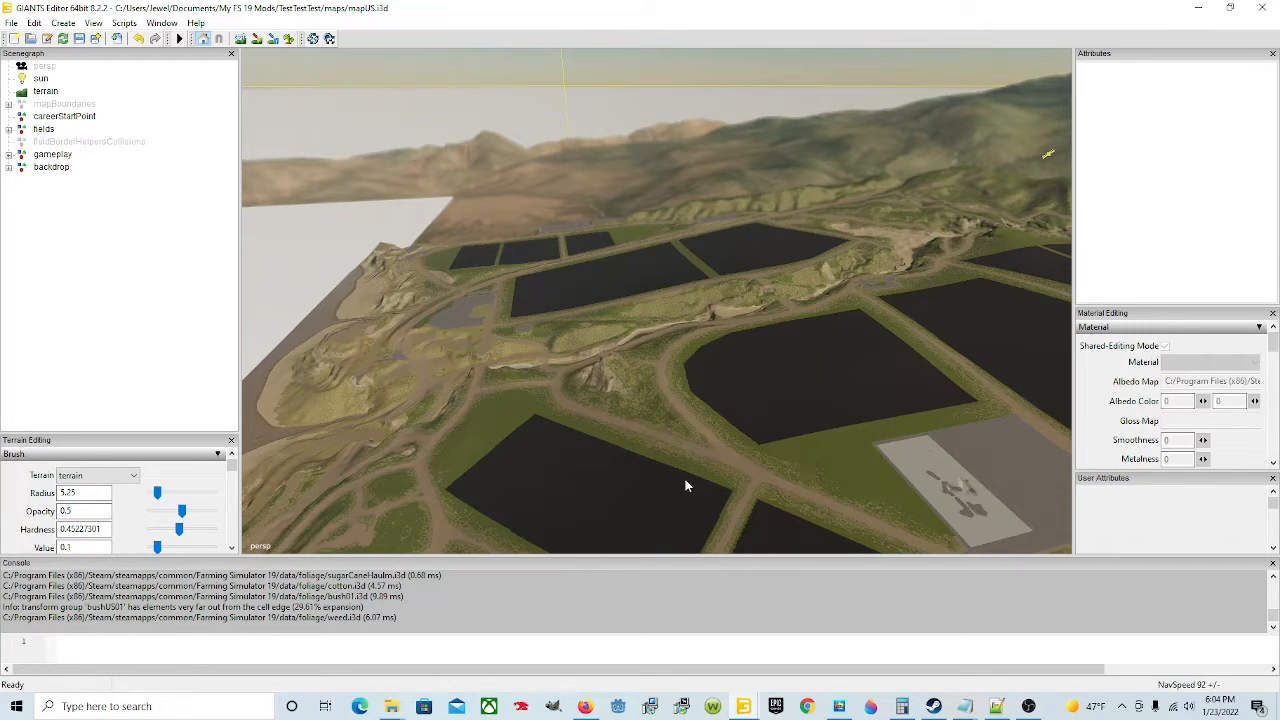
{"action": "left_click_drag", "start_coordinate": [659, 428], "coordinate": [842, 422], "text": "alt"}
{"action": "left_click_drag", "start_coordinate": [643, 438], "coordinate": [716, 461], "text": "alt"}
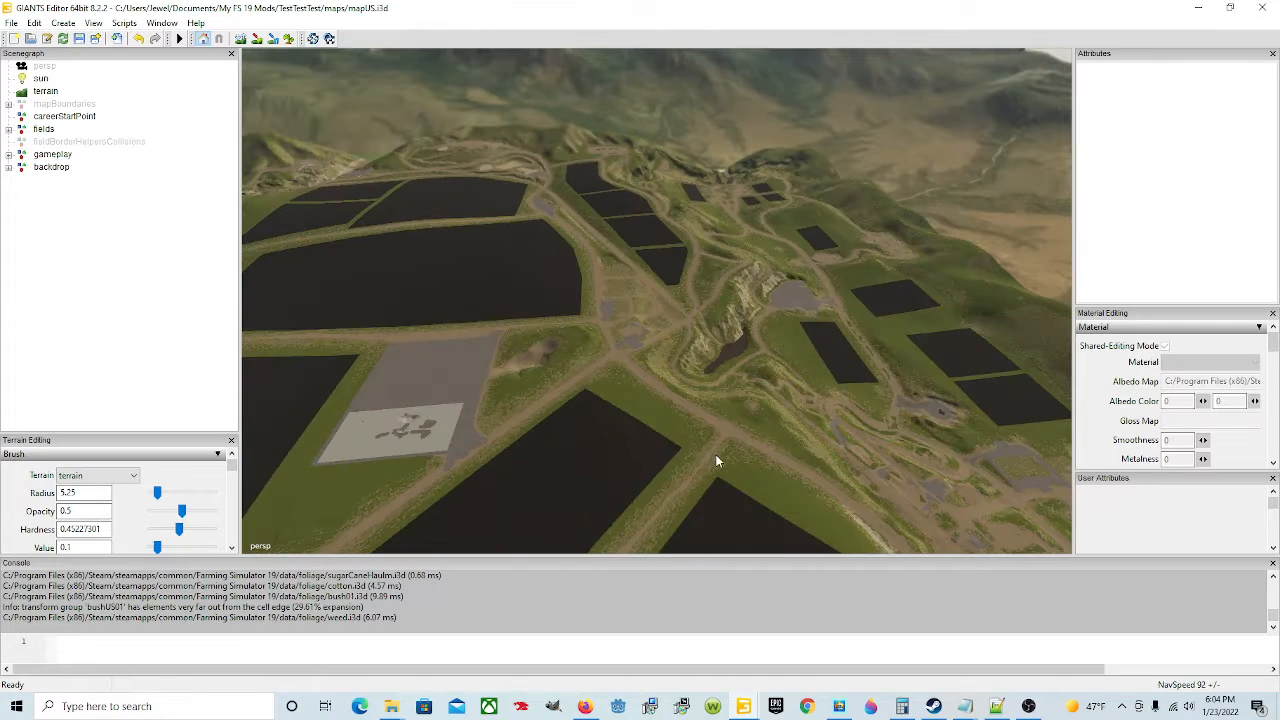
{"action": "left_click_drag", "start_coordinate": [433, 372], "coordinate": [543, 419], "text": "alt"}
{"action": "scroll", "coordinate": [537, 402], "scroll_direction": "down", "scroll_amount": 6}
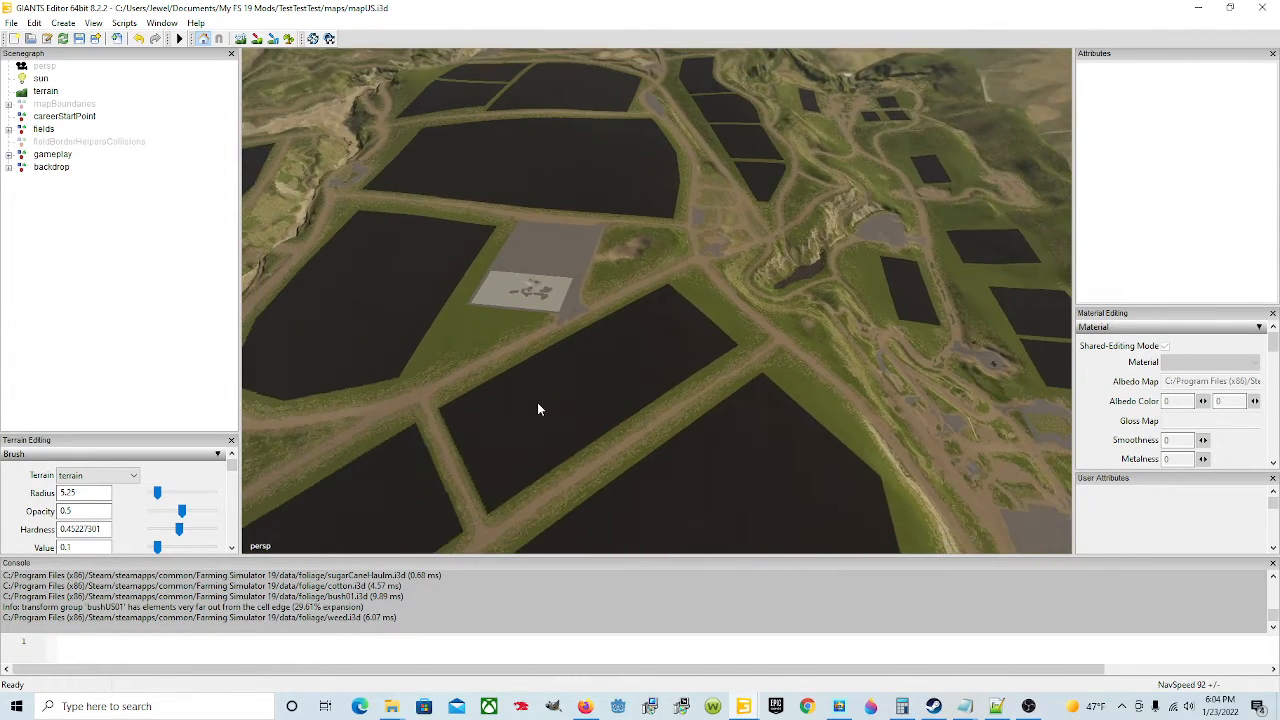
{"action": "scroll", "coordinate": [537, 402], "scroll_direction": "down", "scroll_amount": 6}
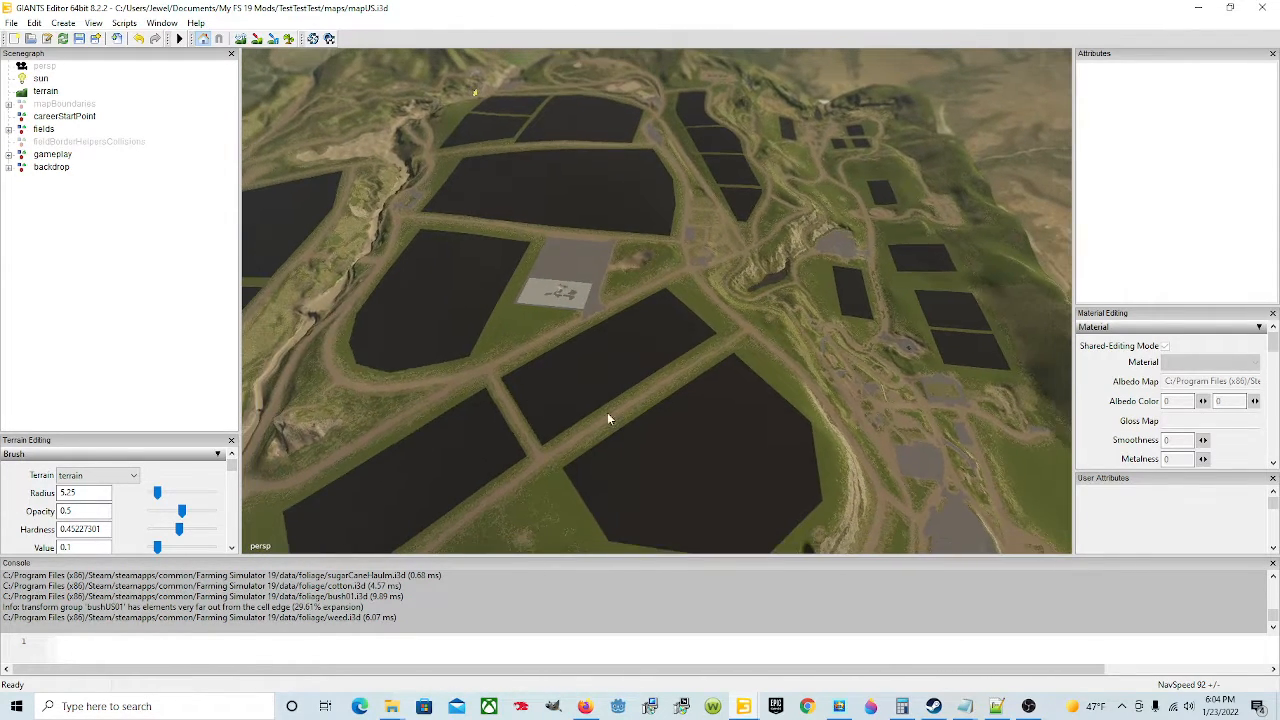
{"action": "left_click_drag", "start_coordinate": [607, 412], "coordinate": [677, 399], "text": "alt"}
{"action": "scroll", "coordinate": [679, 393], "scroll_direction": "down", "scroll_amount": 3}
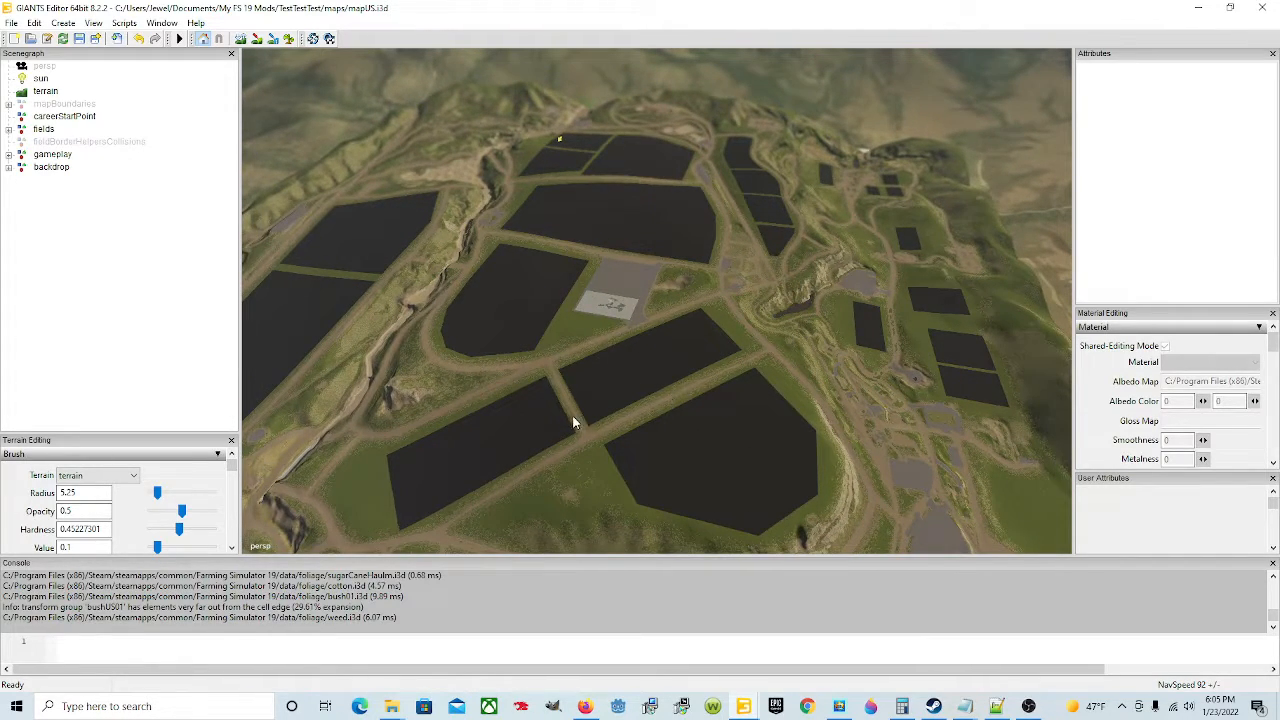
{"action": "left_click_drag", "start_coordinate": [572, 418], "coordinate": [610, 422], "text": "alt"}
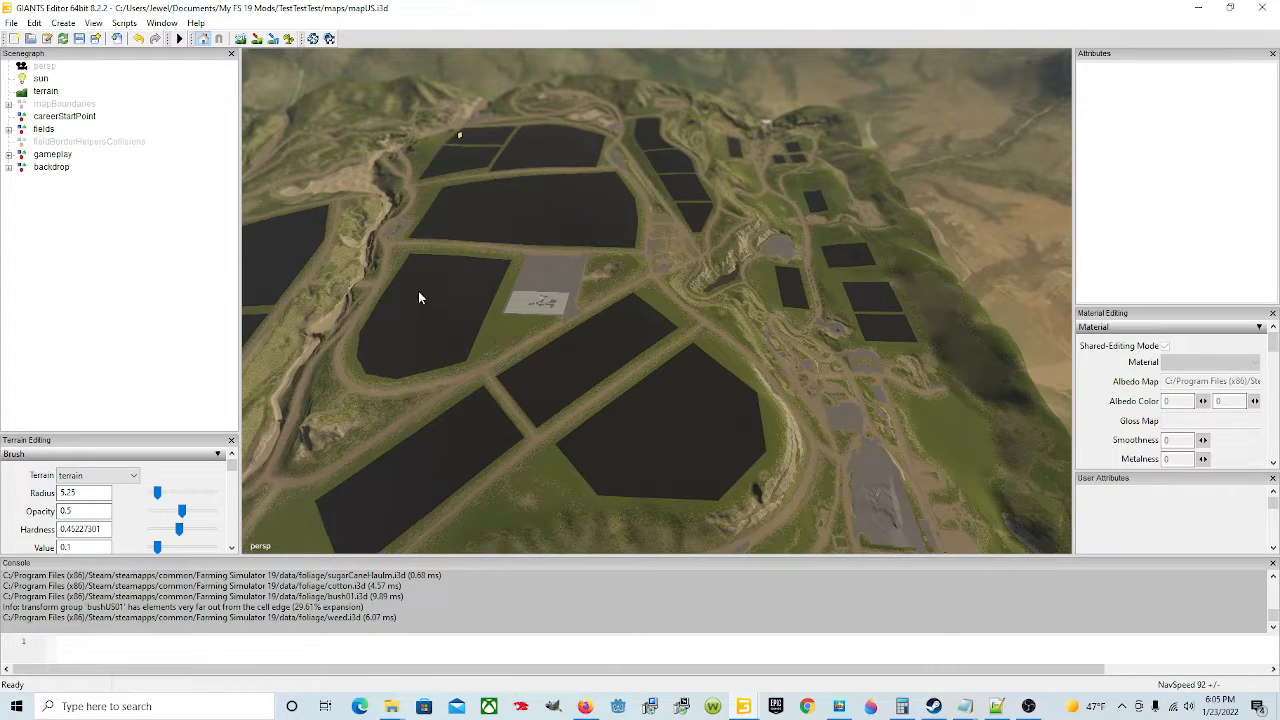
Step: Switch to terrain sculpt mode and enlarge the Terrain Editing panel
{"action": "left_click", "coordinate": [241, 41]}
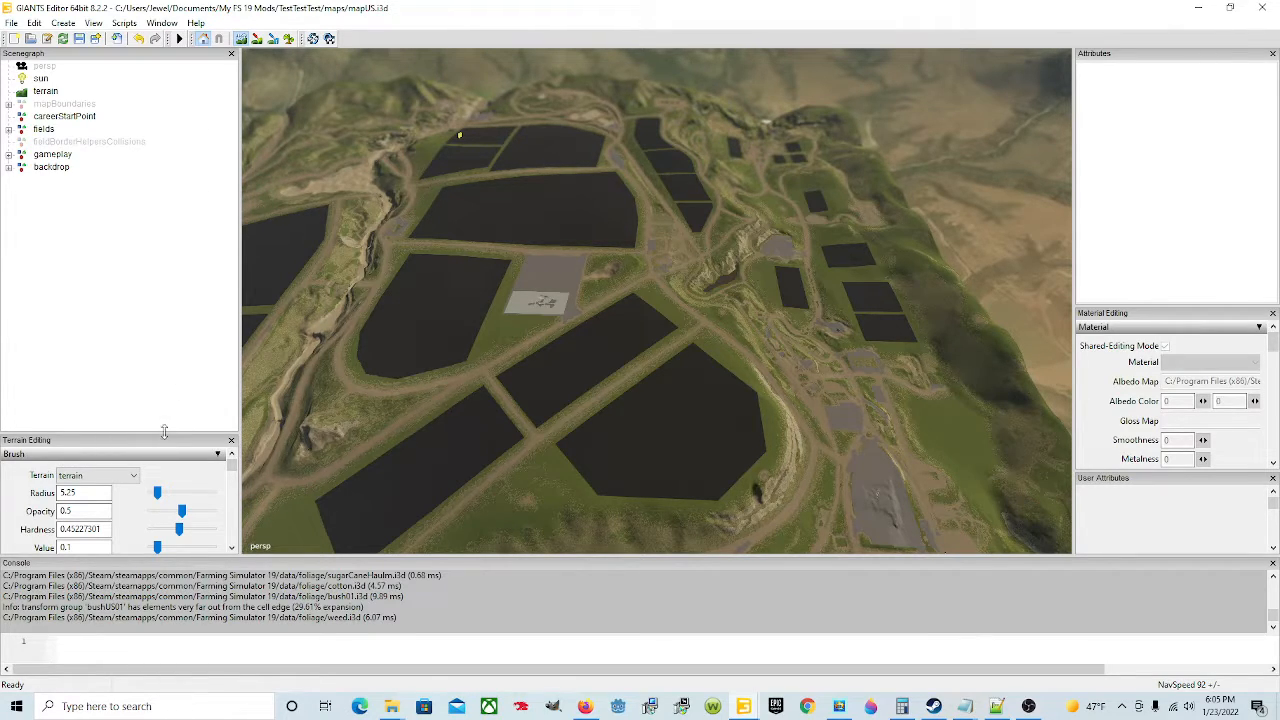
{"action": "left_click_drag", "start_coordinate": [164, 433], "coordinate": [163, 340]}
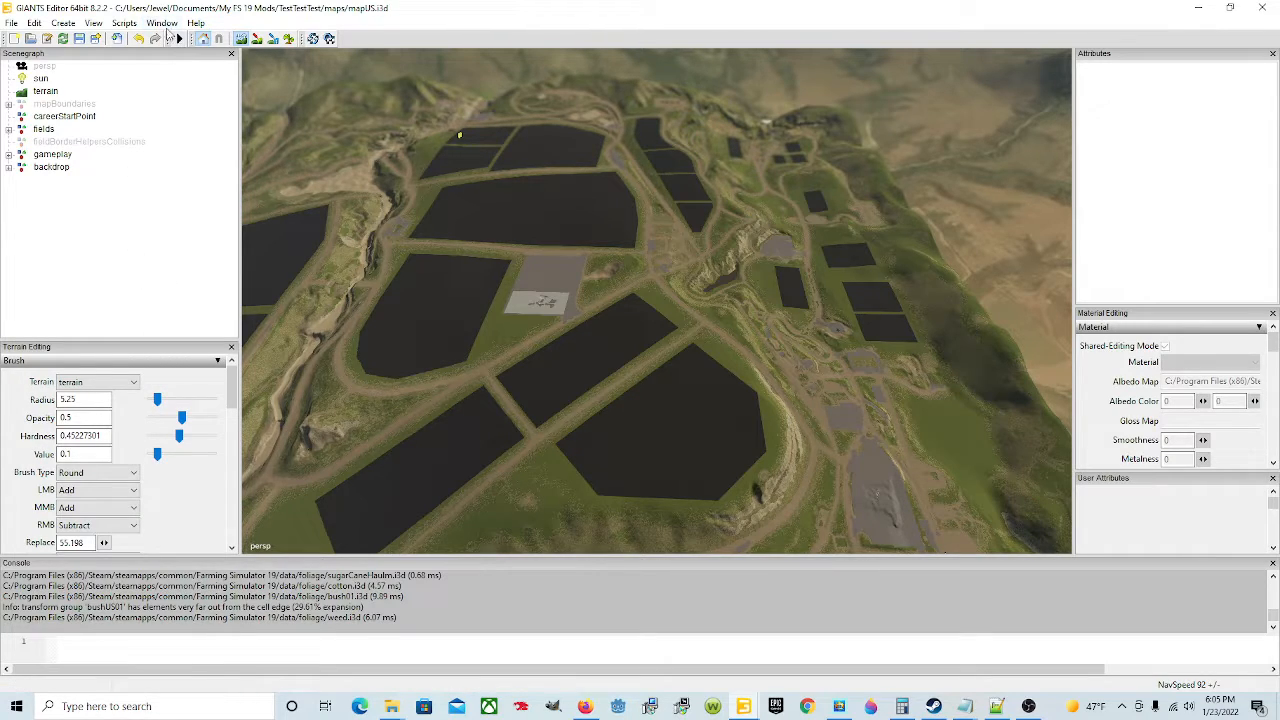
{"action": "left_click", "coordinate": [164, 24]}
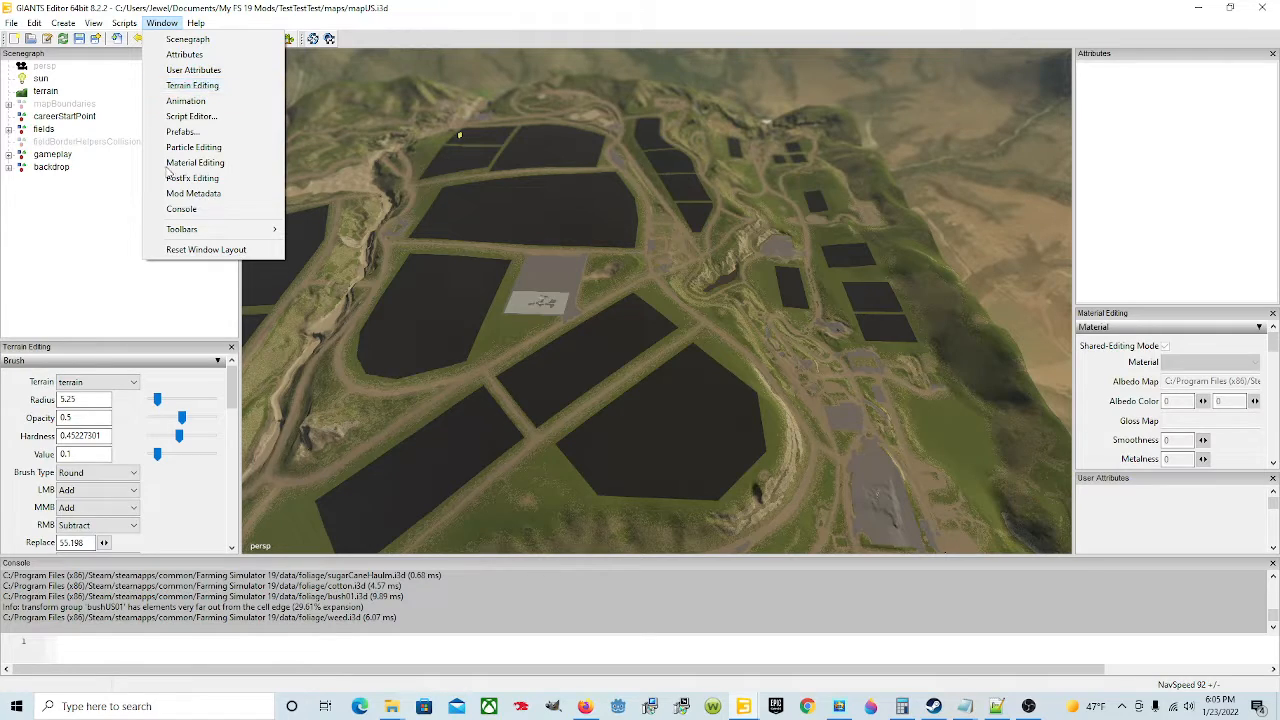
{"action": "left_click", "coordinate": [170, 357]}
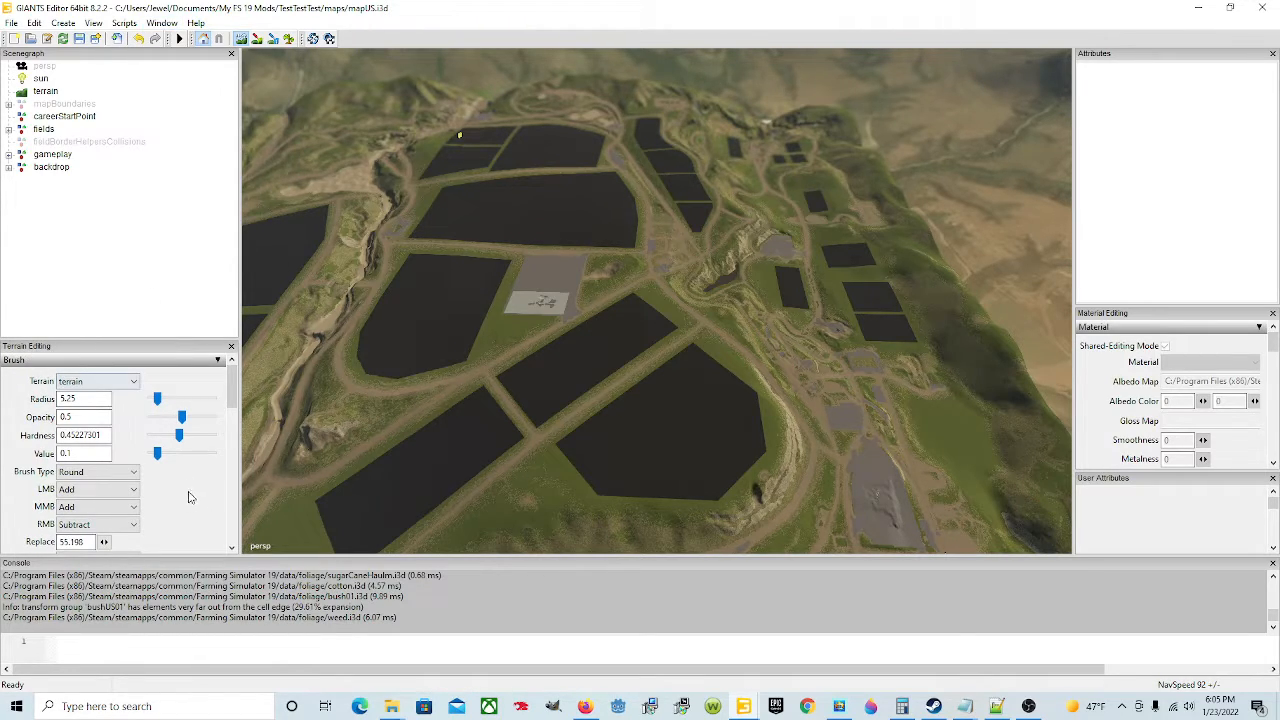
Step: Set the sculpt brush type to Square and the primary brush action to Replace
{"action": "scroll", "coordinate": [190, 497], "scroll_direction": "down", "scroll_amount": 3}
{"action": "left_click", "coordinate": [122, 388]}
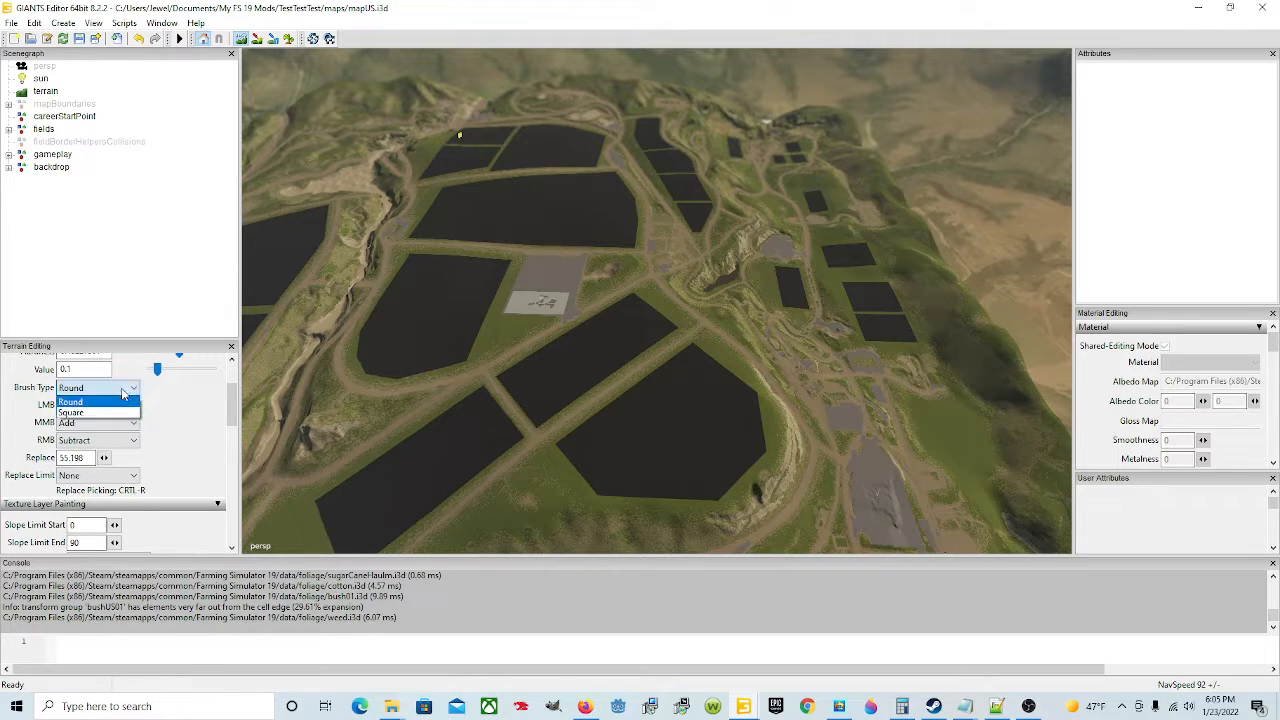
{"action": "left_click", "coordinate": [118, 413]}
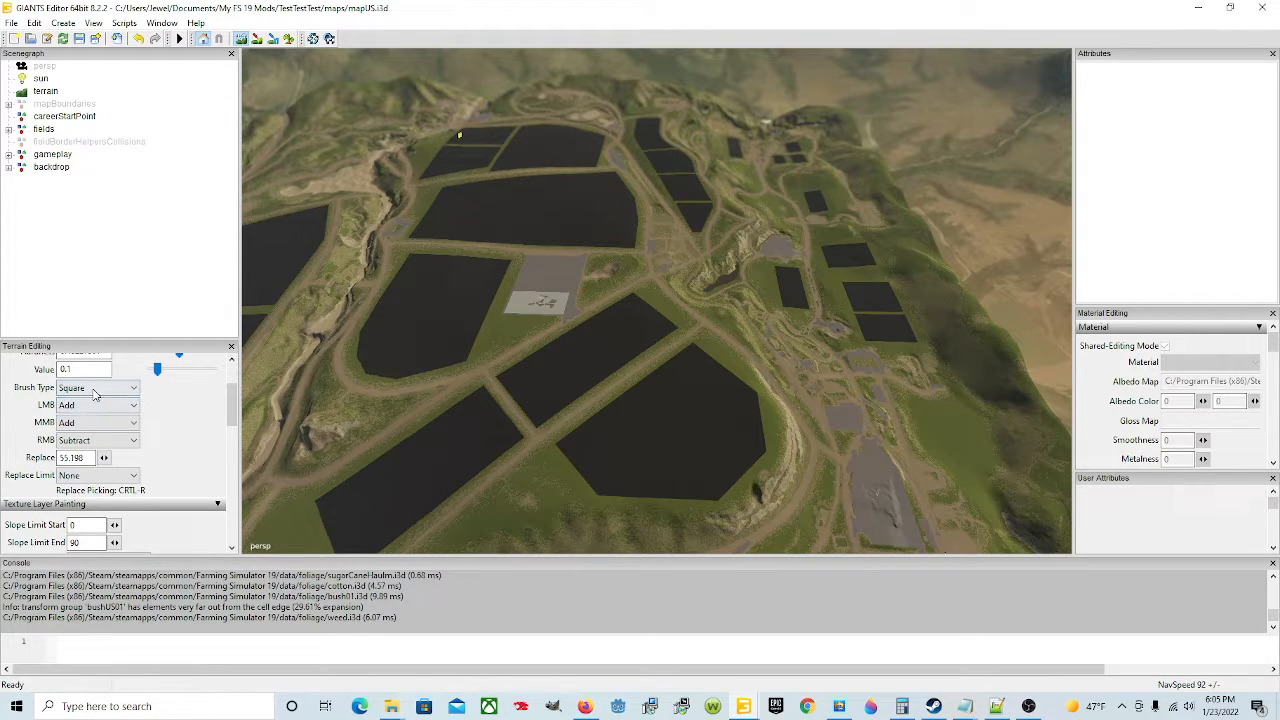
{"action": "left_click", "coordinate": [124, 390]}
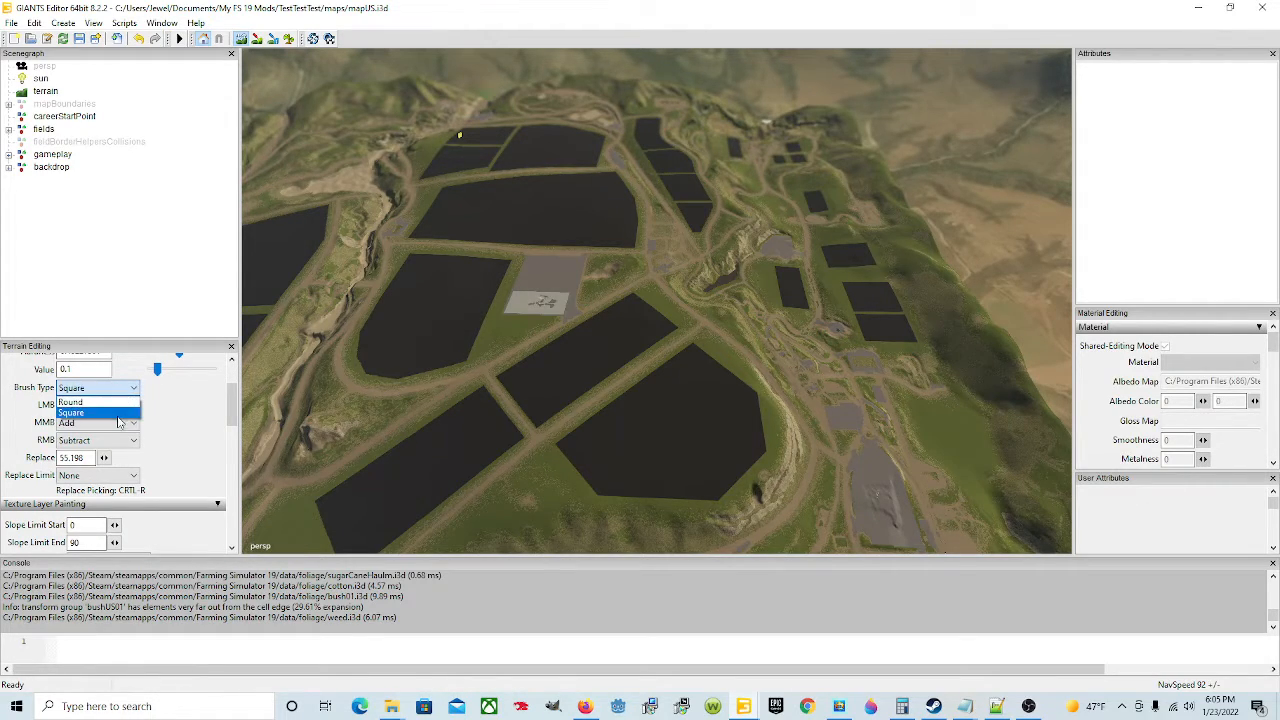
{"action": "left_click", "coordinate": [190, 428]}
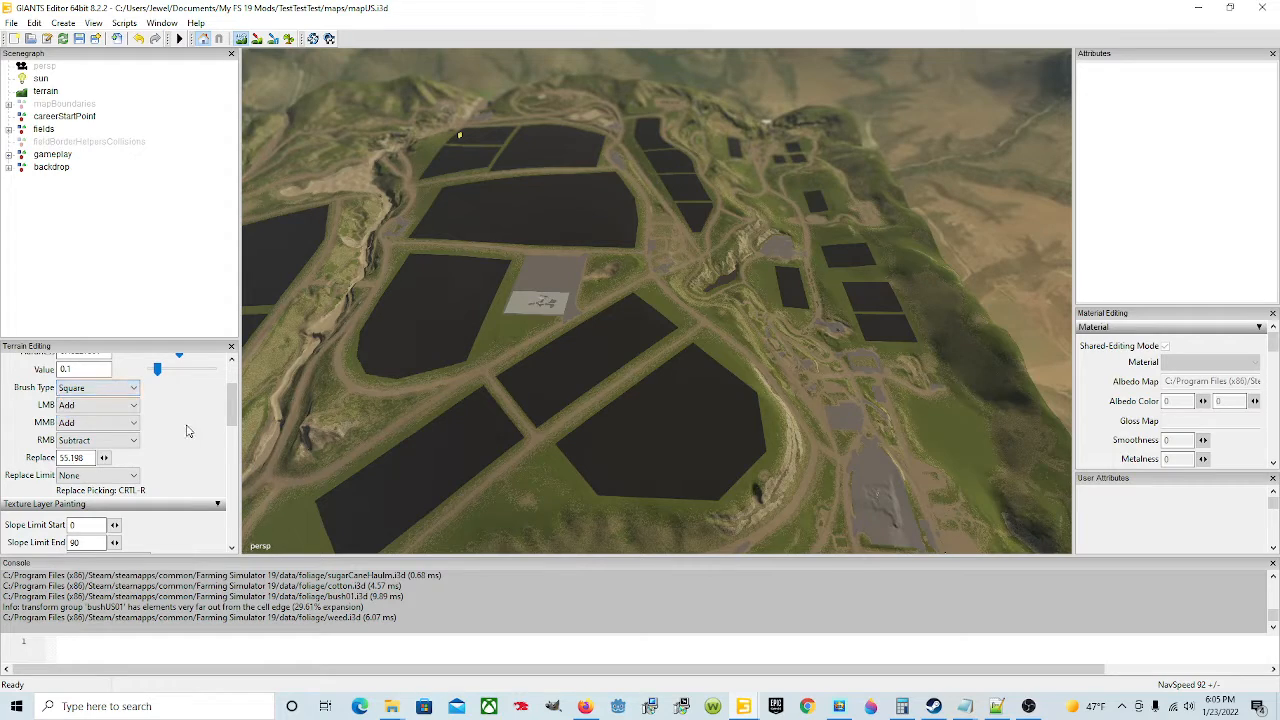
{"action": "left_click", "coordinate": [130, 408]}
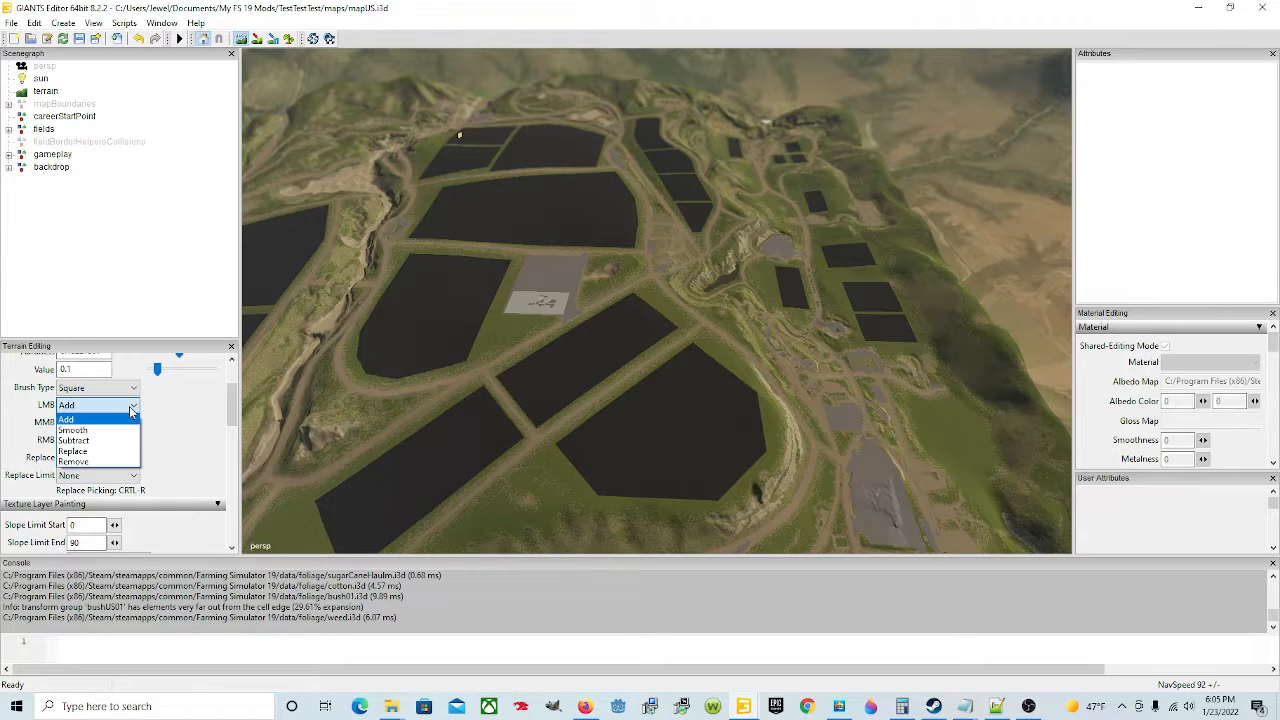
{"action": "left_click", "coordinate": [86, 451]}
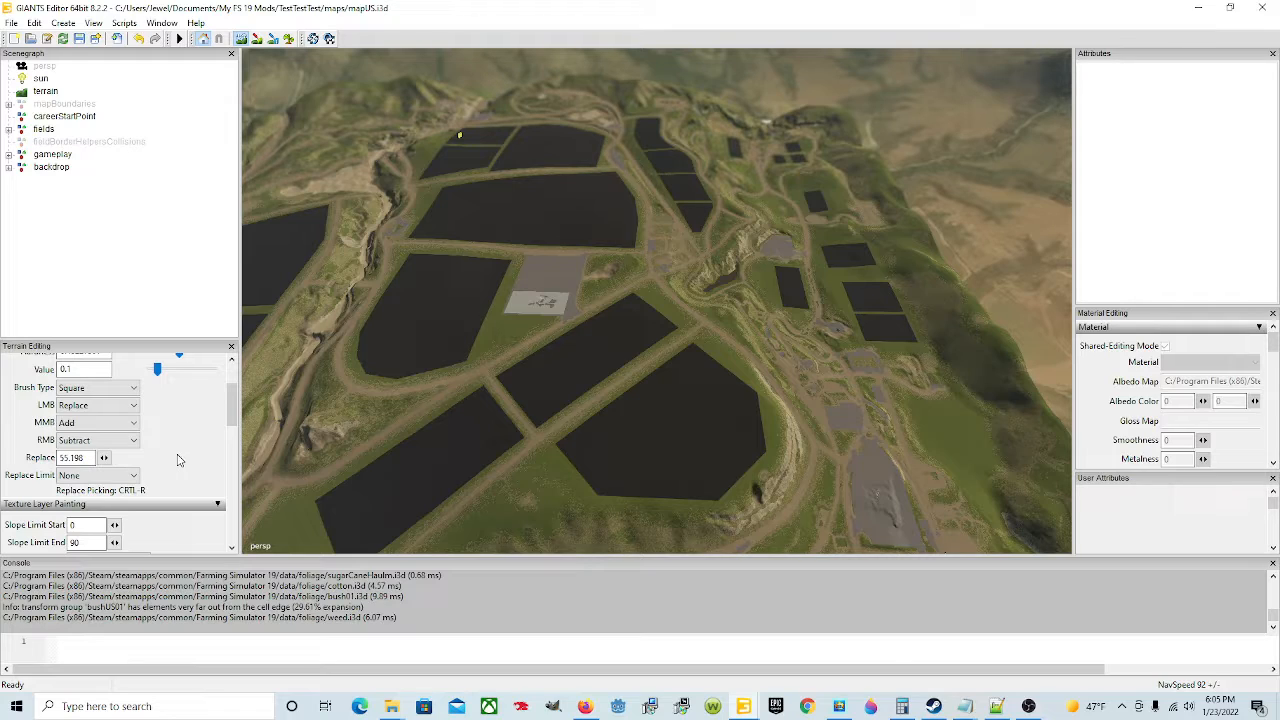
Step: Set the brush replace height to 80
{"action": "scroll", "coordinate": [178, 460], "scroll_direction": "down", "scroll_amount": 1}
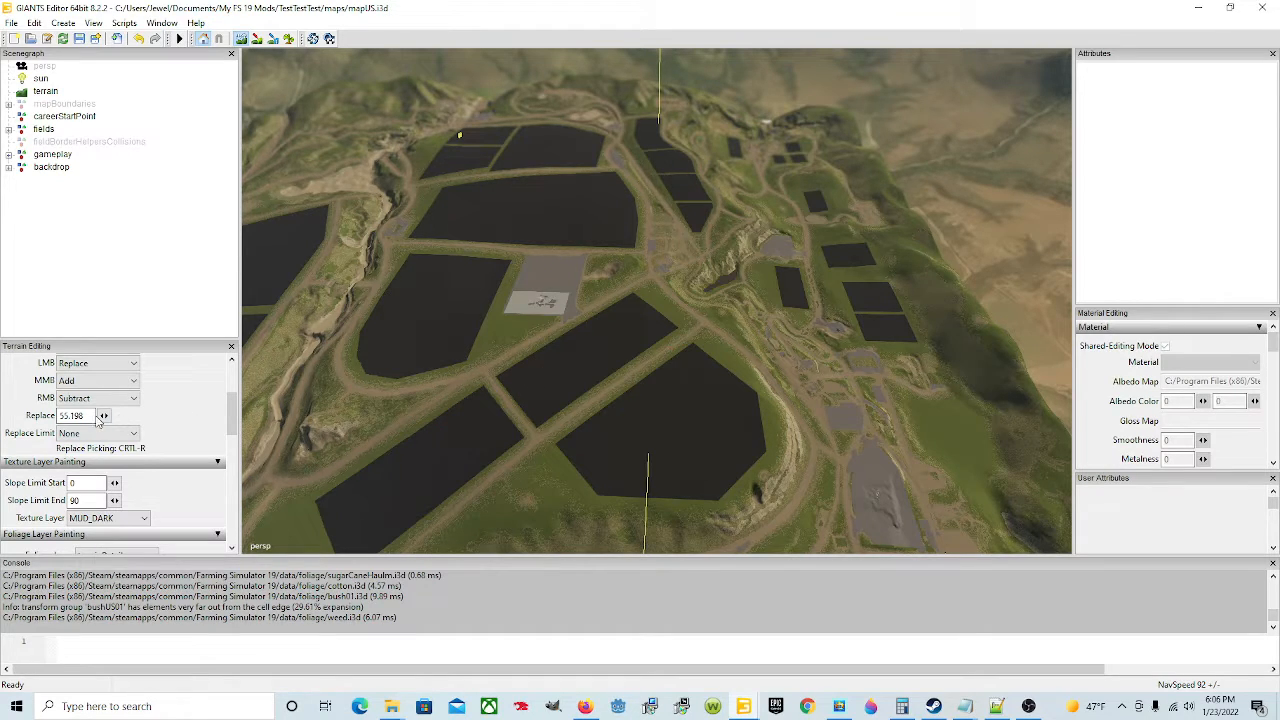
{"action": "left_click_drag", "start_coordinate": [85, 415], "coordinate": [27, 416]}
{"action": "left_click", "coordinate": [525, 375]}
{"action": "key", "text": "ctrl+r"}
{"action": "key", "text": "ctrl+r"}
{"action": "left_click_drag", "start_coordinate": [90, 416], "coordinate": [34, 419]}
{"action": "type", "text": "80"}
{"action": "scroll", "coordinate": [226, 362], "scroll_direction": "up", "scroll_amount": 3}
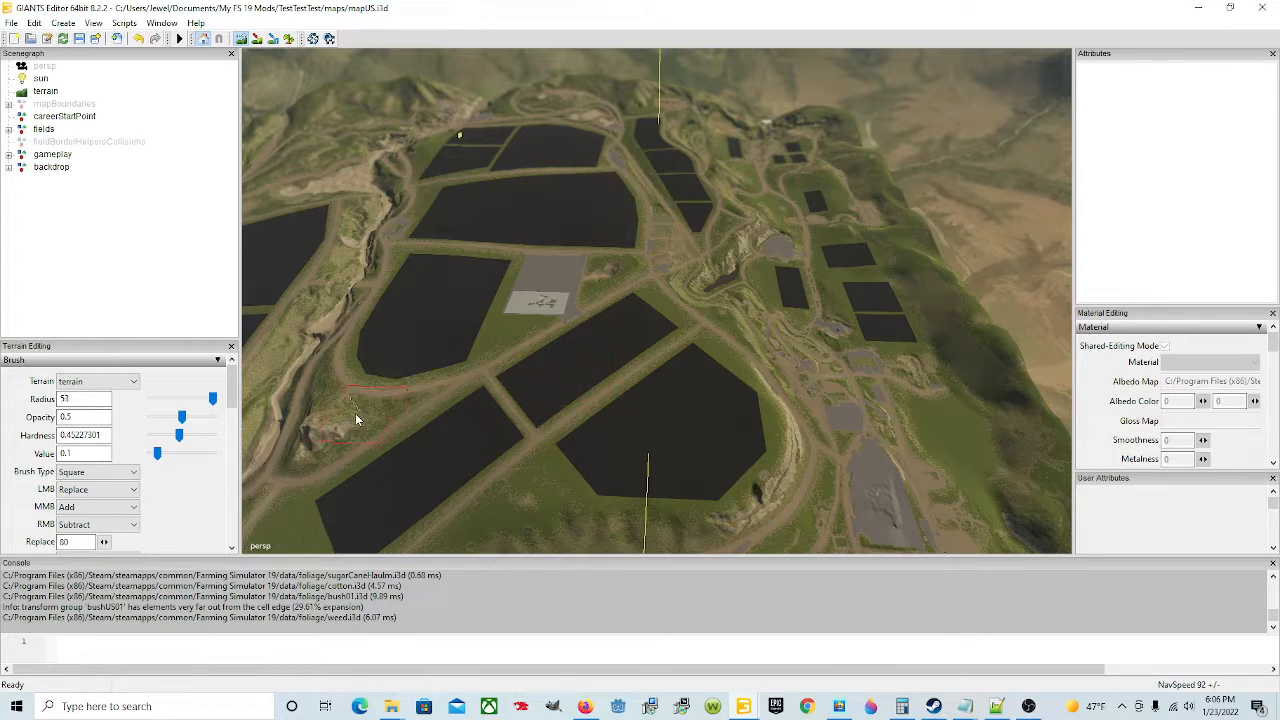
Step: Set the brush radius to 1002.75
{"action": "left_click_drag", "start_coordinate": [213, 400], "coordinate": [227, 401]}
{"action": "scroll", "coordinate": [190, 410], "scroll_direction": "down", "scroll_amount": 1}
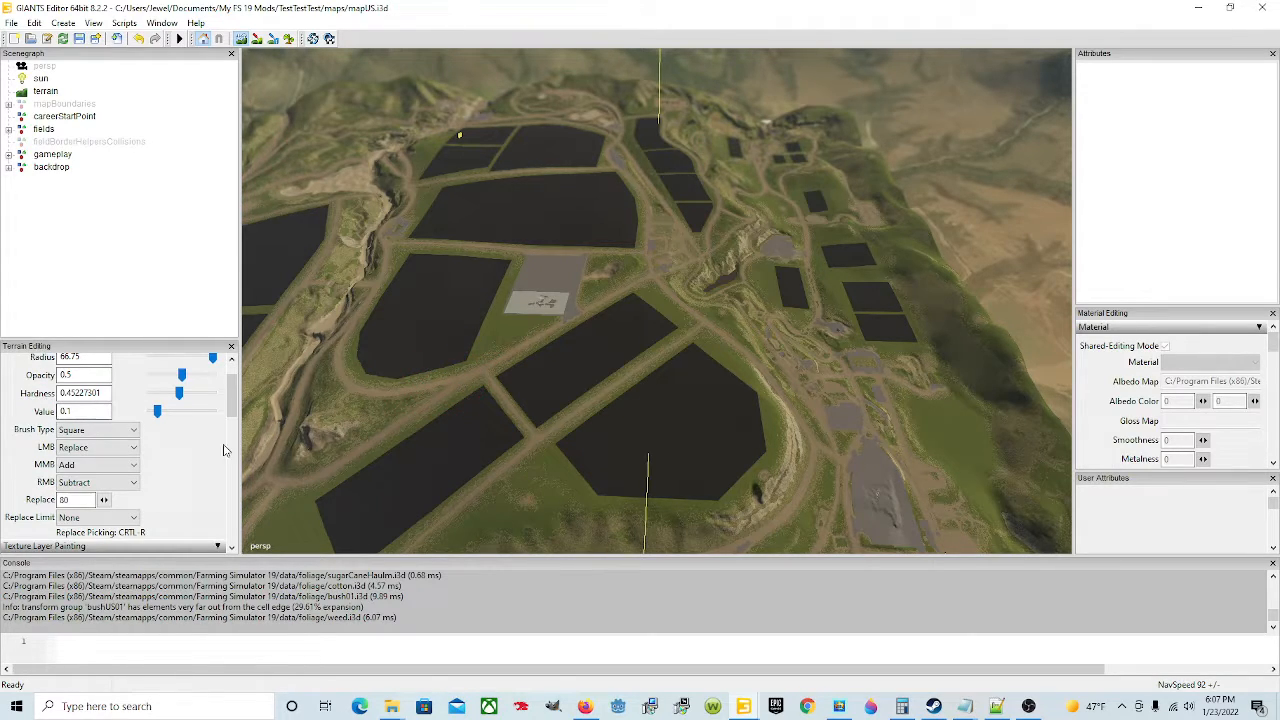
{"action": "scroll", "coordinate": [223, 446], "scroll_direction": "up", "scroll_amount": 1}
{"action": "double_click", "coordinate": [82, 400]}
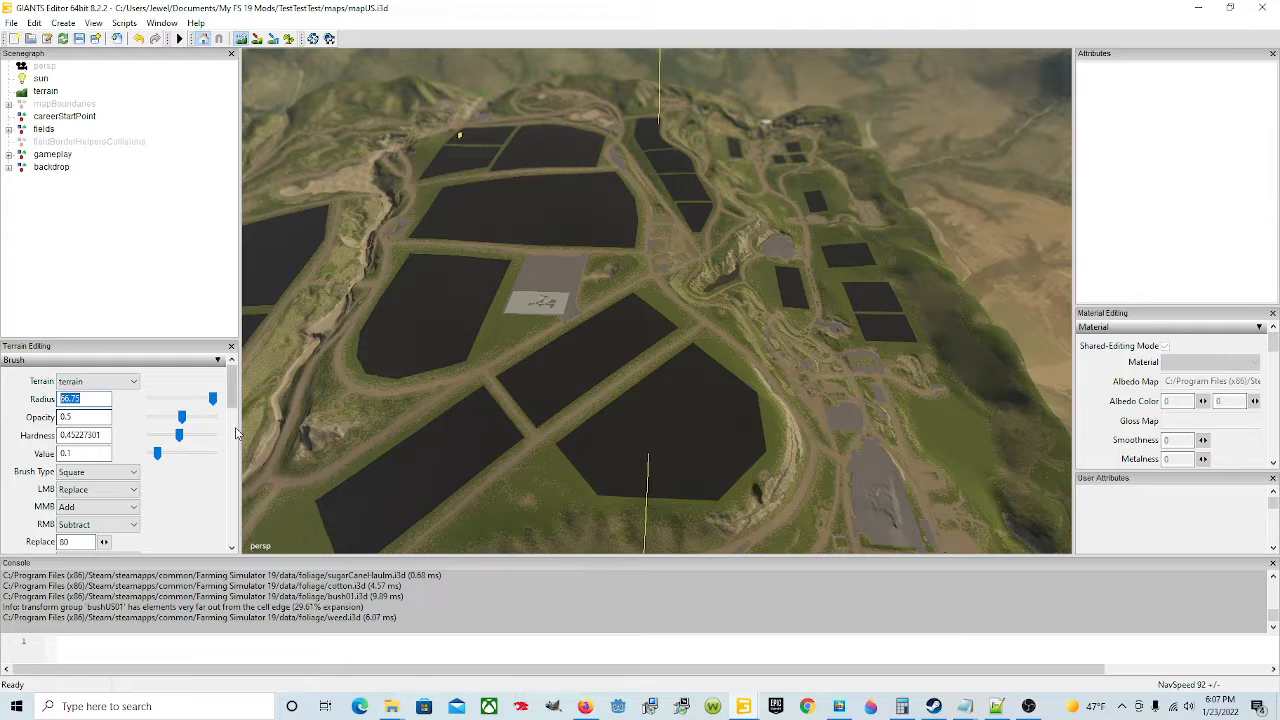
{"action": "type", "text": "1000"}
Step: Sculpt across the map with the large replace brush and ignore the unhandled exception dialog
{"action": "scroll", "coordinate": [185, 400], "scroll_direction": "down", "scroll_amount": 1}
{"action": "scroll", "coordinate": [209, 447], "scroll_direction": "up", "scroll_amount": 1}
{"action": "scroll", "coordinate": [595, 326], "scroll_direction": "up", "scroll_amount": 1}
{"action": "scroll", "coordinate": [658, 247], "scroll_direction": "up", "scroll_amount": 1}
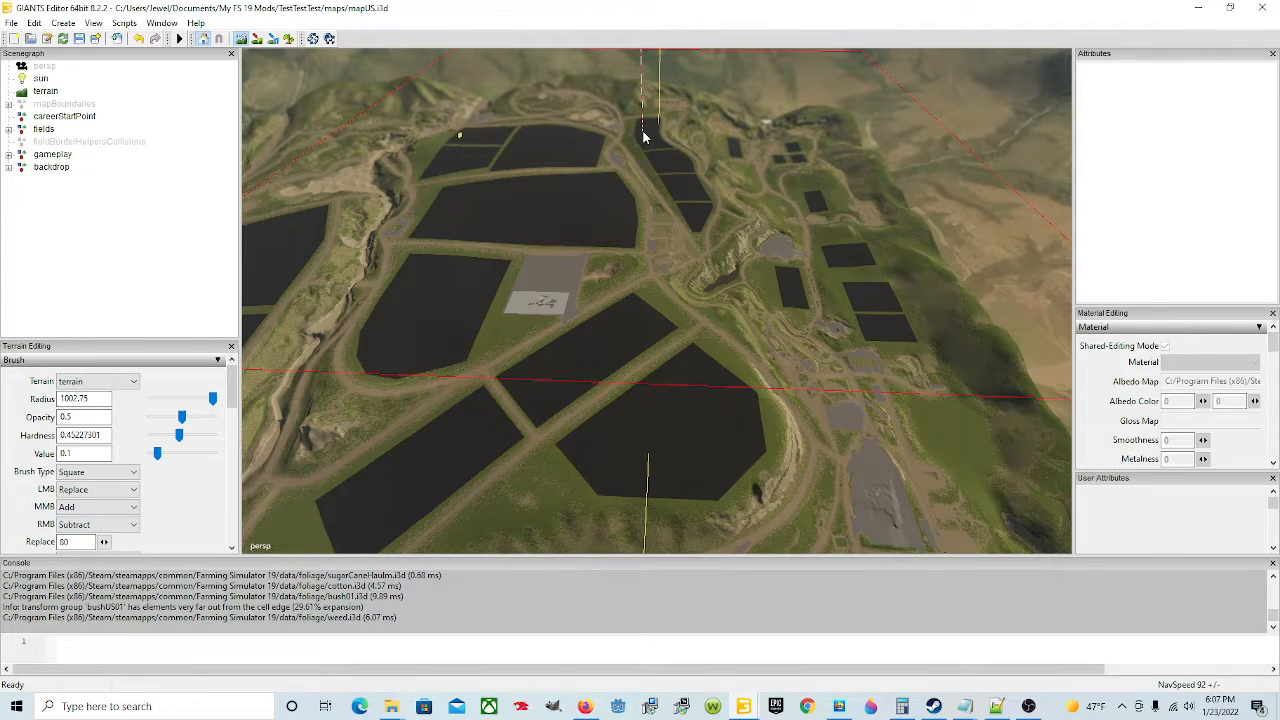
{"action": "mouse_move", "coordinate": [646, 131]}
{"action": "left_mouse_down"}
{"action": "mouse_move", "coordinate": [650, 246]}
{"action": "mouse_move", "coordinate": [496, 163]}
{"action": "mouse_move", "coordinate": [449, 163]}
{"action": "mouse_move", "coordinate": [451, 206]}
{"action": "mouse_move", "coordinate": [423, 223]}
{"action": "mouse_move", "coordinate": [457, 255]}
{"action": "mouse_move", "coordinate": [609, 286]}
{"action": "mouse_move", "coordinate": [663, 277]}
{"action": "mouse_move", "coordinate": [614, 177]}
{"action": "mouse_move", "coordinate": [401, 171]}
{"action": "left_mouse_up"}
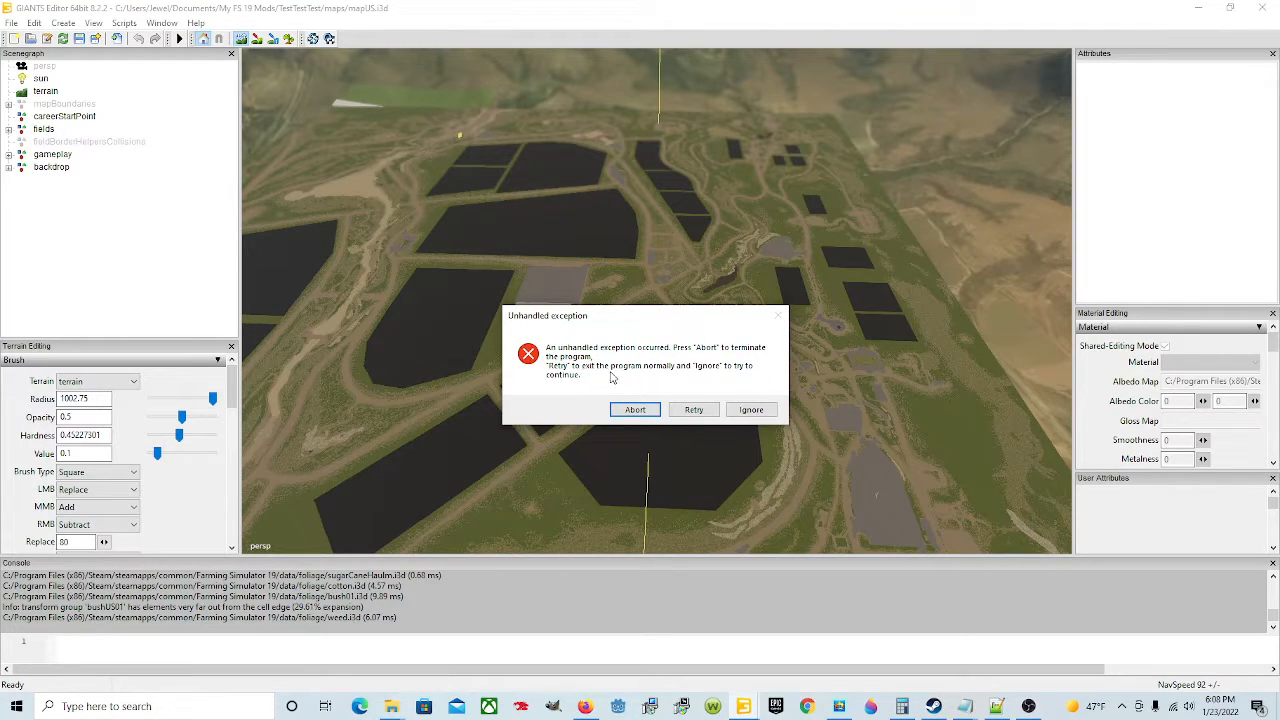
{"action": "left_click", "coordinate": [752, 410]}
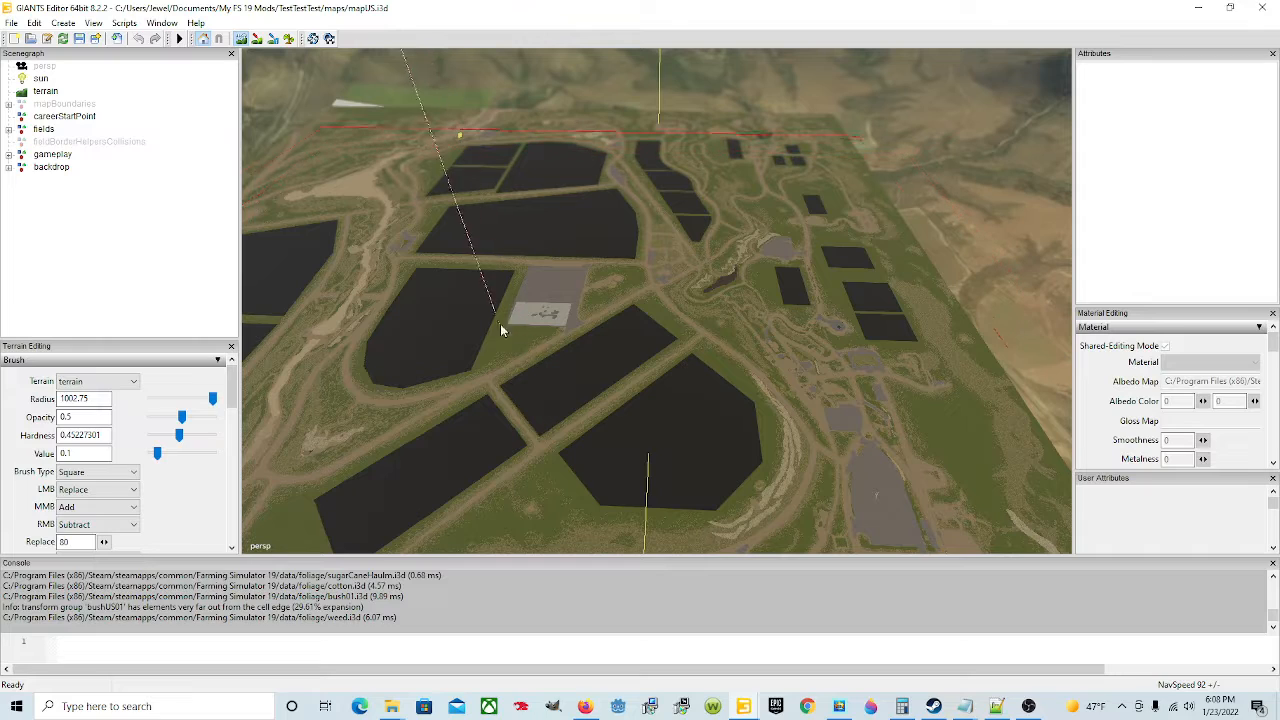
Step: Continue sculpting the map terrain with the large replace brush, toggling terrain sculpt mode between passes
{"action": "left_click", "coordinate": [522, 262]}
{"action": "left_click_drag", "start_coordinate": [797, 254], "coordinate": [622, 223], "text": "alt"}
{"action": "scroll", "coordinate": [571, 320], "scroll_direction": "down", "scroll_amount": 5}
{"action": "scroll", "coordinate": [571, 320], "scroll_direction": "down", "scroll_amount": 4}
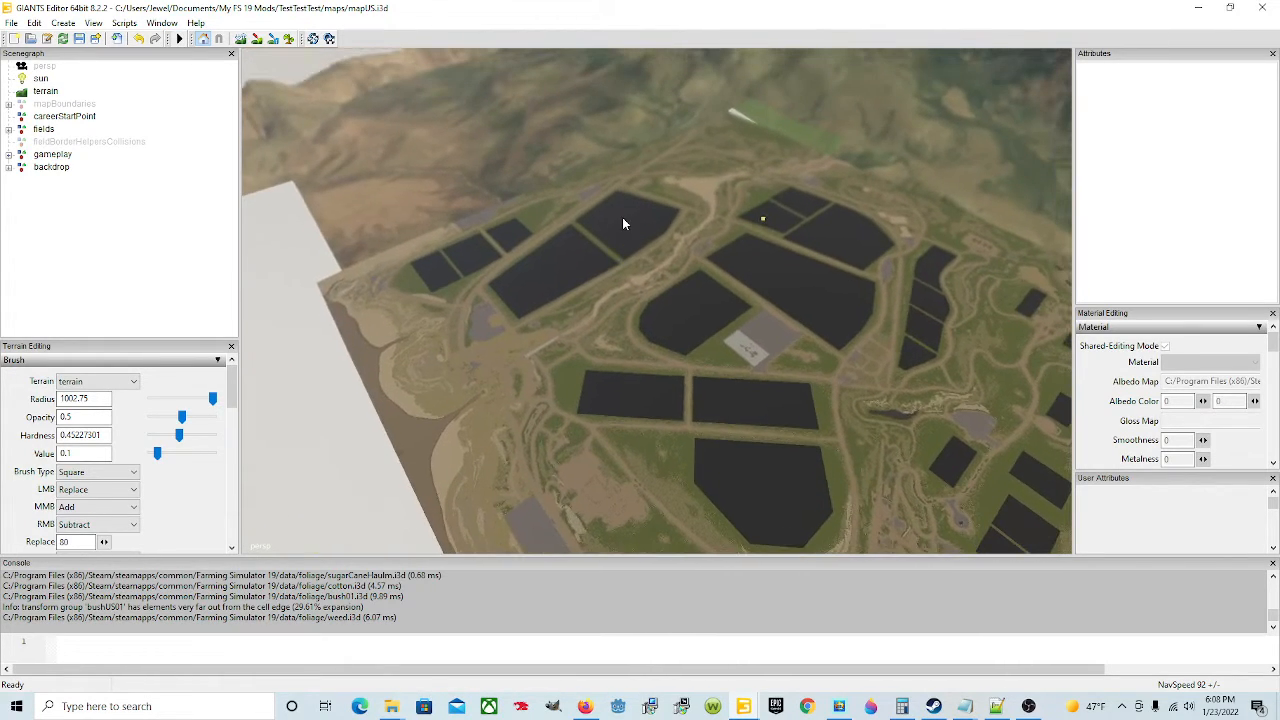
{"action": "left_click", "coordinate": [241, 39]}
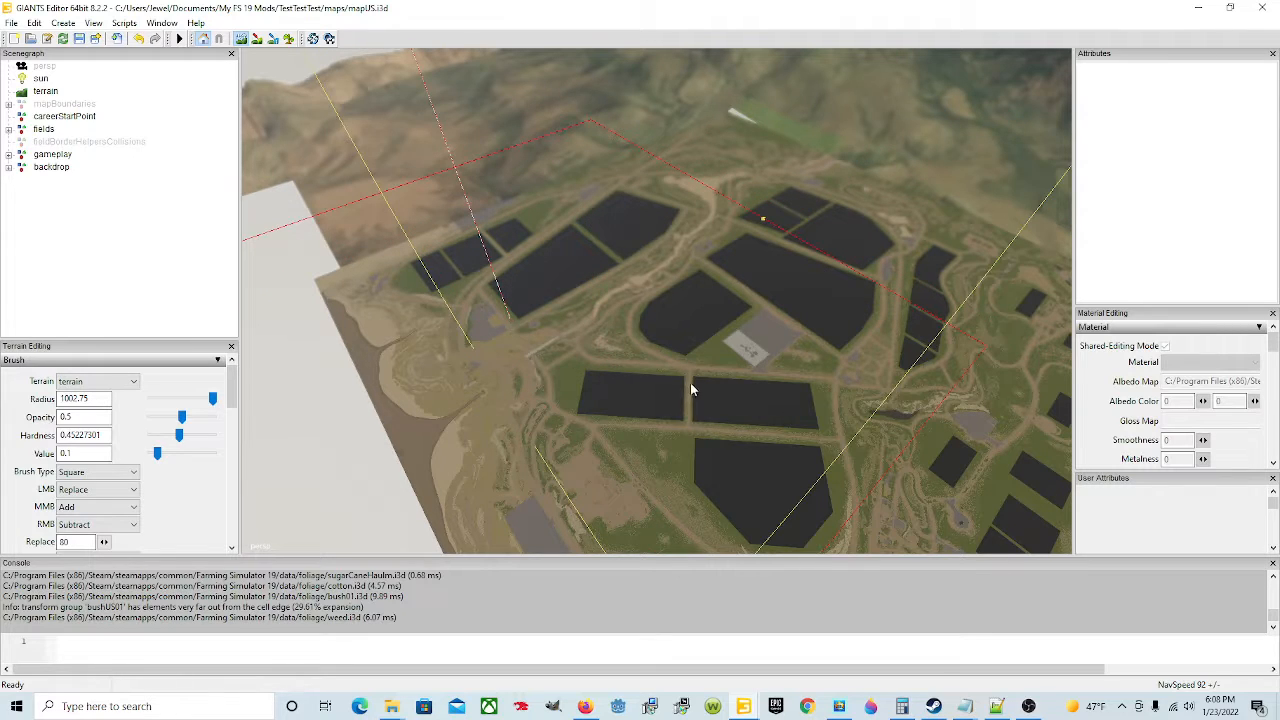
{"action": "left_click", "coordinate": [238, 42]}
{"action": "mouse_move", "coordinate": [469, 370]}
{"action": "left_mouse_down", "text": "alt"}
{"action": "mouse_move", "coordinate": [433, 395]}
{"action": "mouse_move", "coordinate": [640, 462]}
{"action": "mouse_move", "coordinate": [786, 482]}
{"action": "left_mouse_up", "text": "alt"}
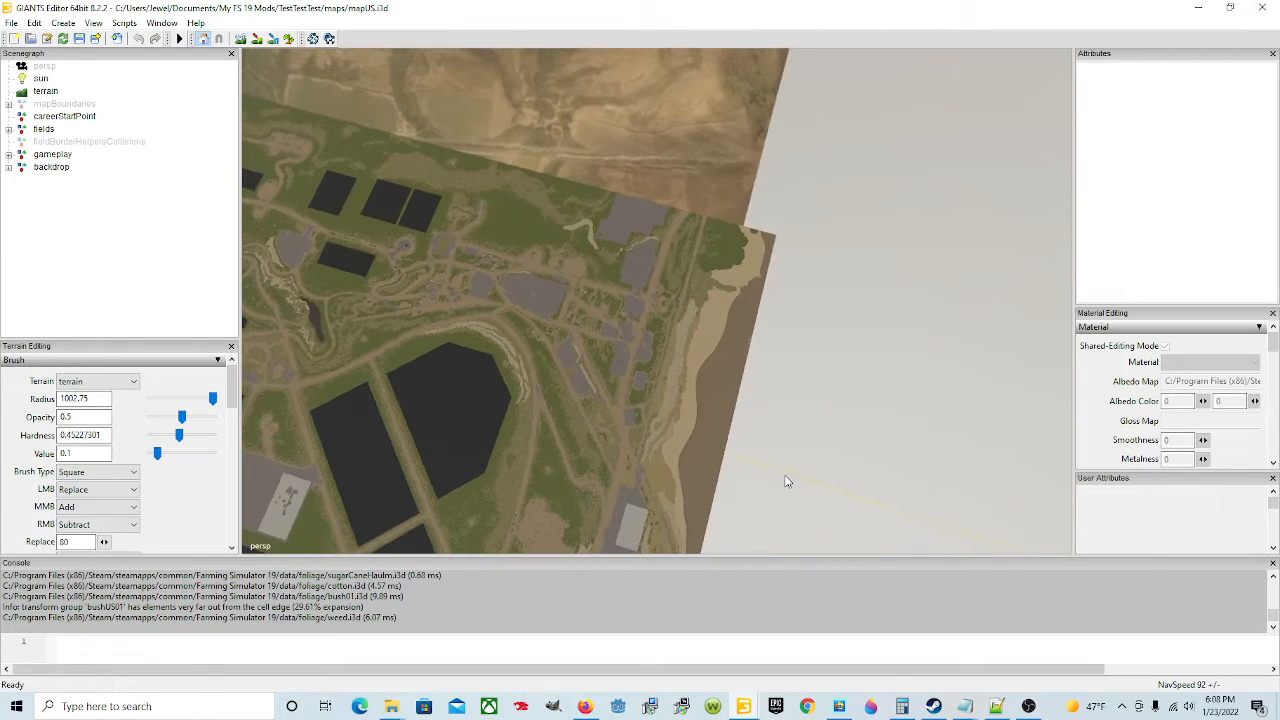
{"action": "left_click", "coordinate": [240, 40]}
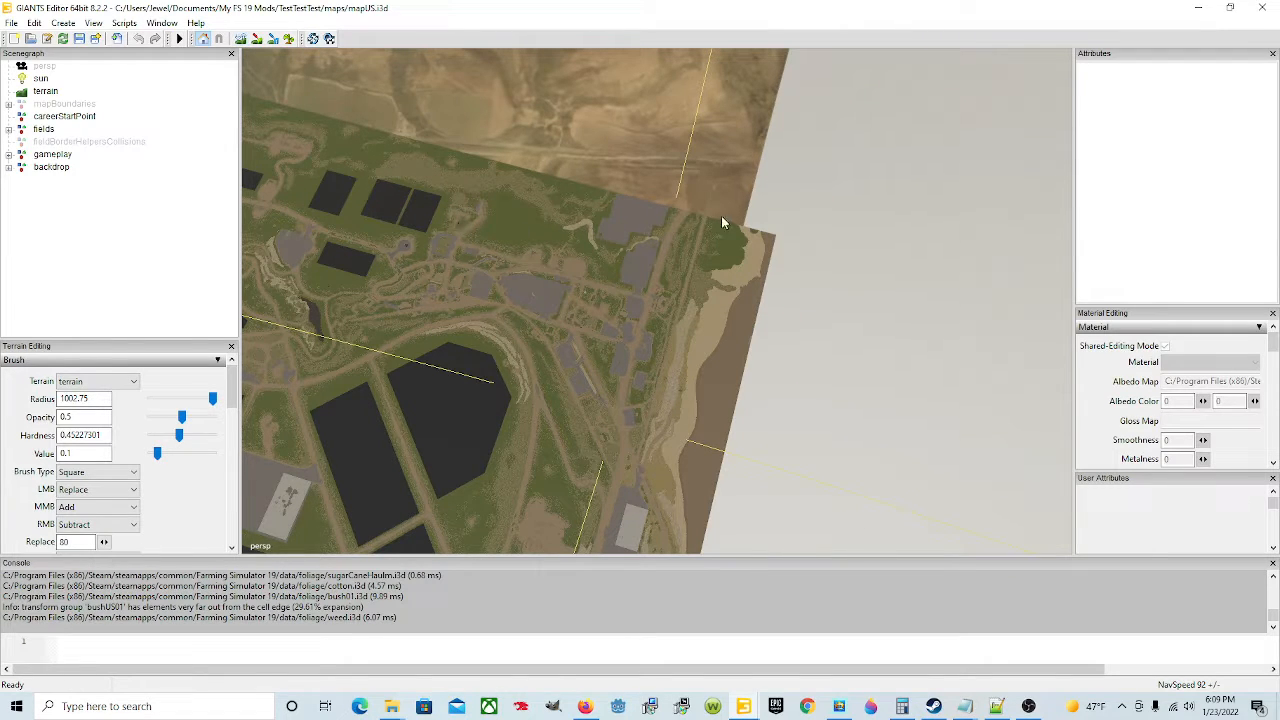
{"action": "left_click_drag", "start_coordinate": [721, 216], "coordinate": [458, 123], "text": "alt"}
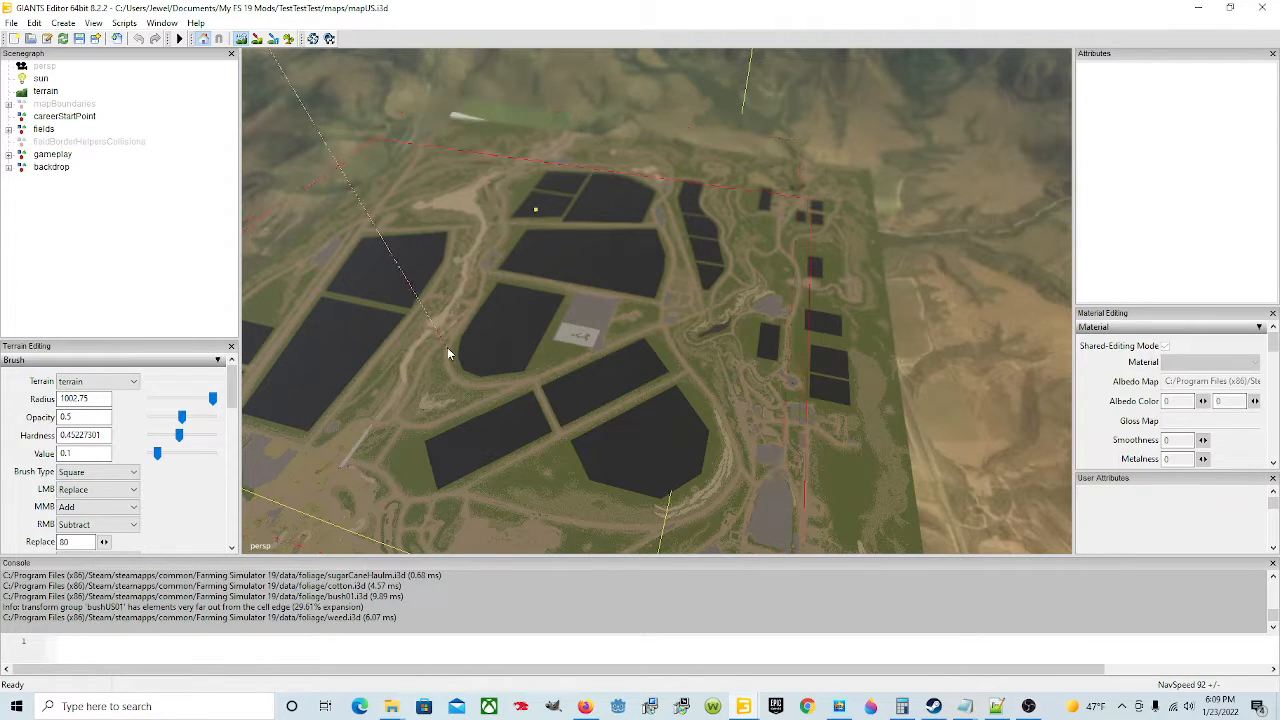
{"action": "left_click", "coordinate": [240, 42]}
{"action": "mouse_move", "coordinate": [655, 308]}
{"action": "left_mouse_down", "text": "alt"}
{"action": "mouse_move", "coordinate": [471, 342]}
{"action": "mouse_move", "coordinate": [460, 280]}
{"action": "mouse_move", "coordinate": [616, 285]}
{"action": "mouse_move", "coordinate": [528, 274]}
{"action": "mouse_move", "coordinate": [451, 230]}
{"action": "mouse_move", "coordinate": [651, 291]}
{"action": "mouse_move", "coordinate": [642, 284]}
{"action": "mouse_move", "coordinate": [661, 269]}
{"action": "mouse_move", "coordinate": [643, 280]}
{"action": "mouse_move", "coordinate": [634, 263]}
{"action": "mouse_move", "coordinate": [586, 268]}
{"action": "mouse_move", "coordinate": [560, 250]}
{"action": "mouse_move", "coordinate": [548, 267]}
{"action": "mouse_move", "coordinate": [560, 283]}
{"action": "mouse_move", "coordinate": [542, 262]}
{"action": "left_mouse_up", "text": "alt"}
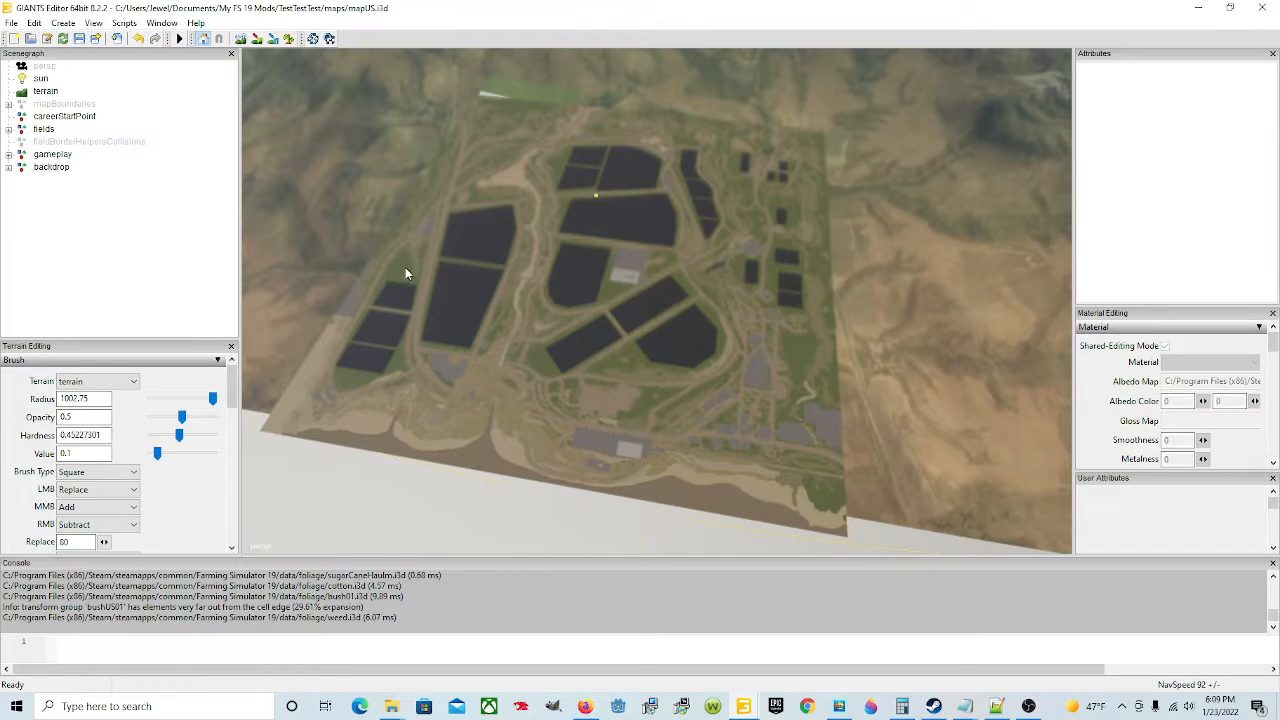
Step: Scroll through the terrain editing panel's texture and foliage painting settings, and switch to the other editor window
{"action": "scroll", "coordinate": [187, 511], "scroll_direction": "down", "scroll_amount": 2}
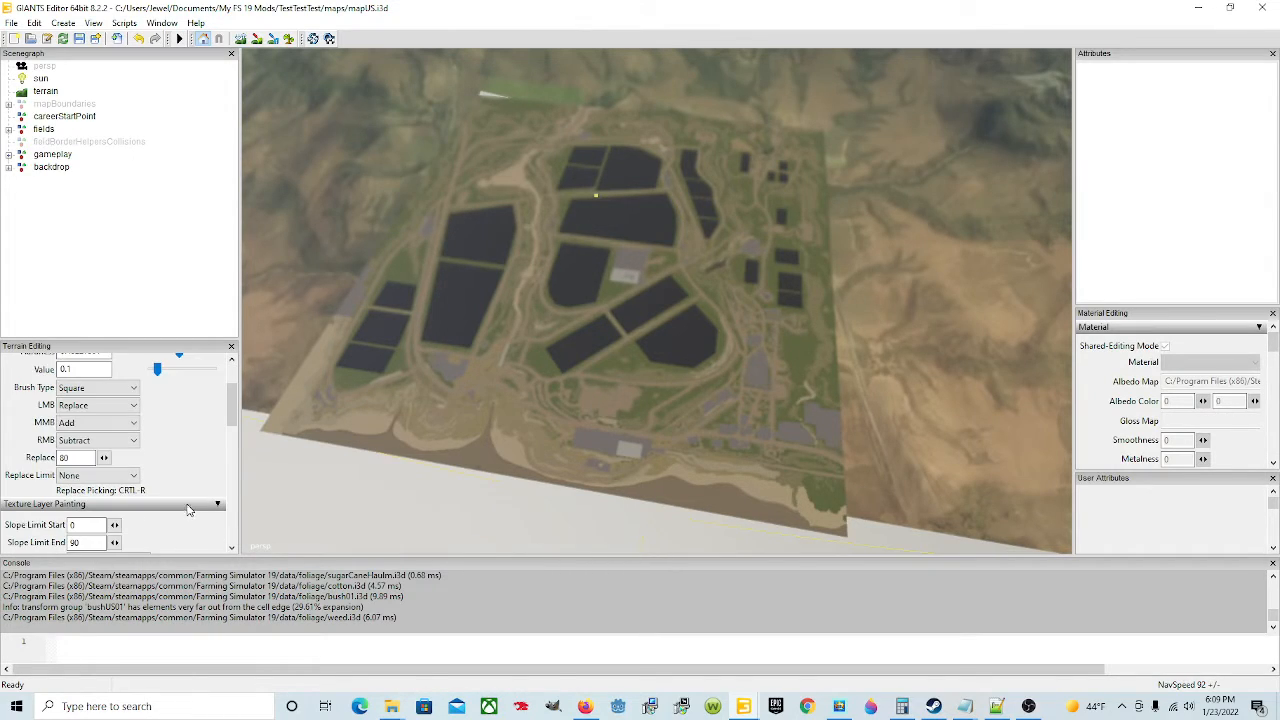
{"action": "scroll", "coordinate": [191, 471], "scroll_direction": "down", "scroll_amount": 3}
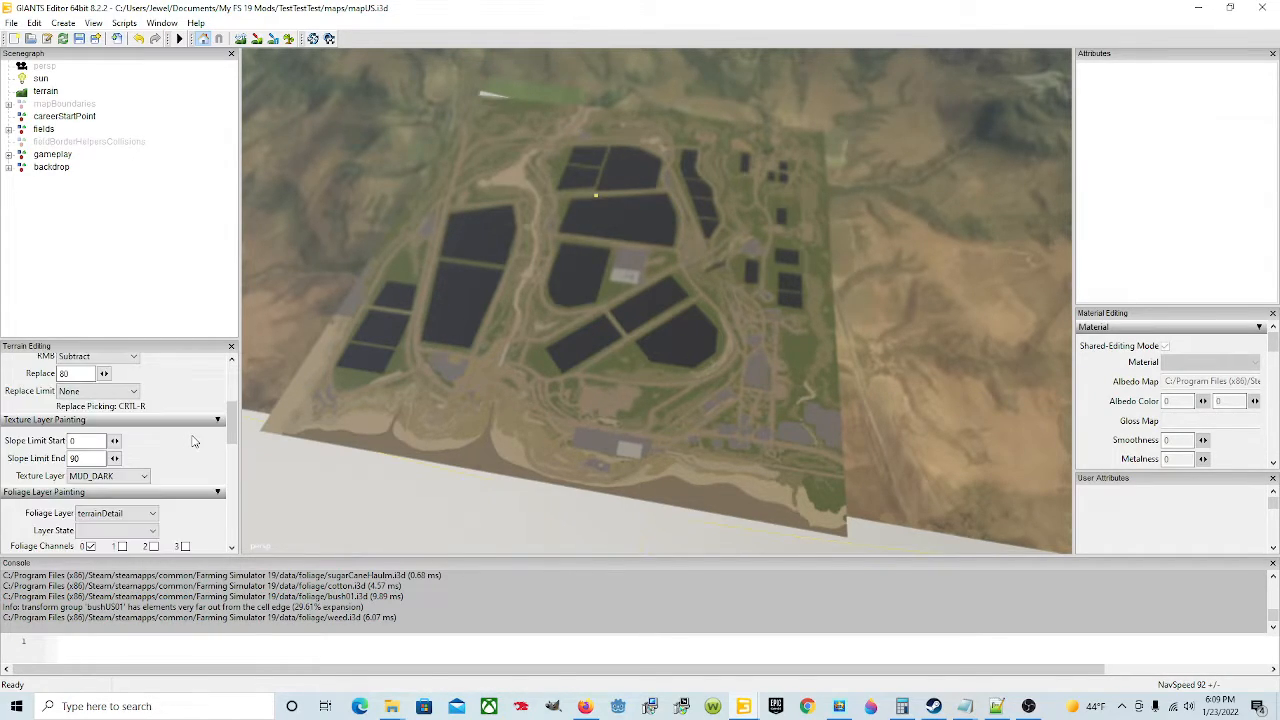
{"action": "scroll", "coordinate": [203, 466], "scroll_direction": "down", "scroll_amount": 1}
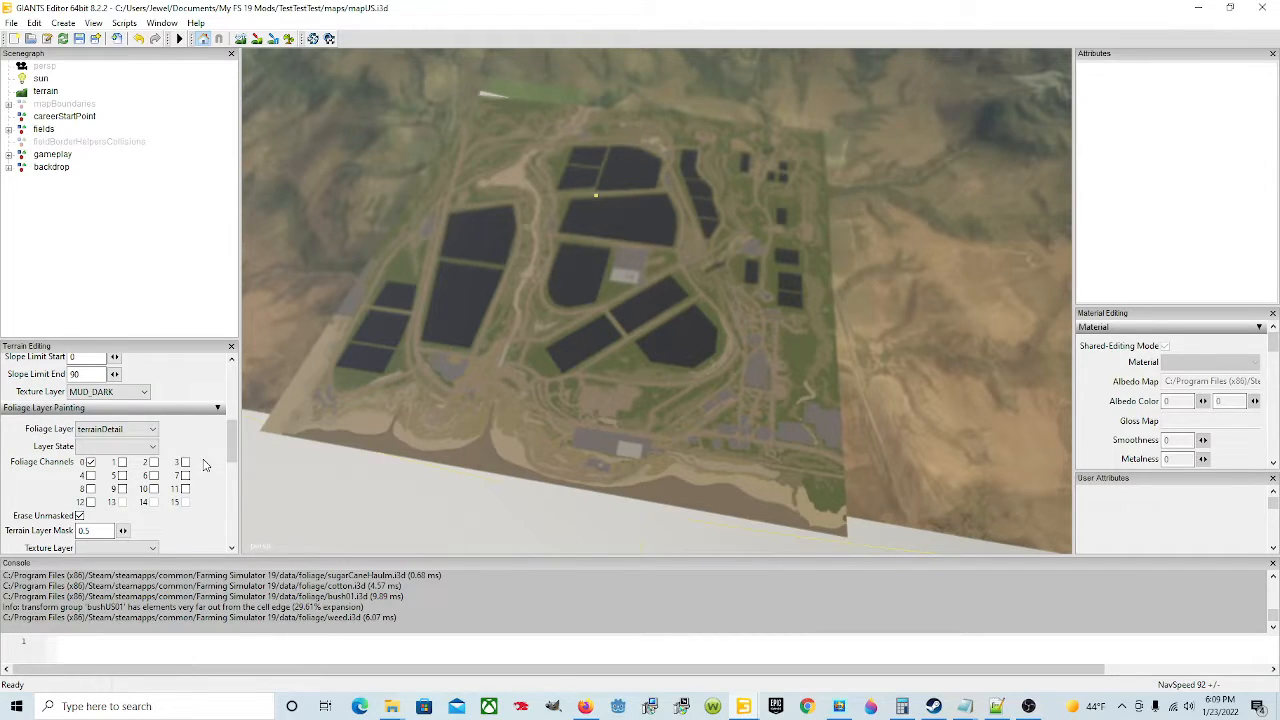
{"action": "scroll", "coordinate": [203, 538], "scroll_direction": "down", "scroll_amount": 1}
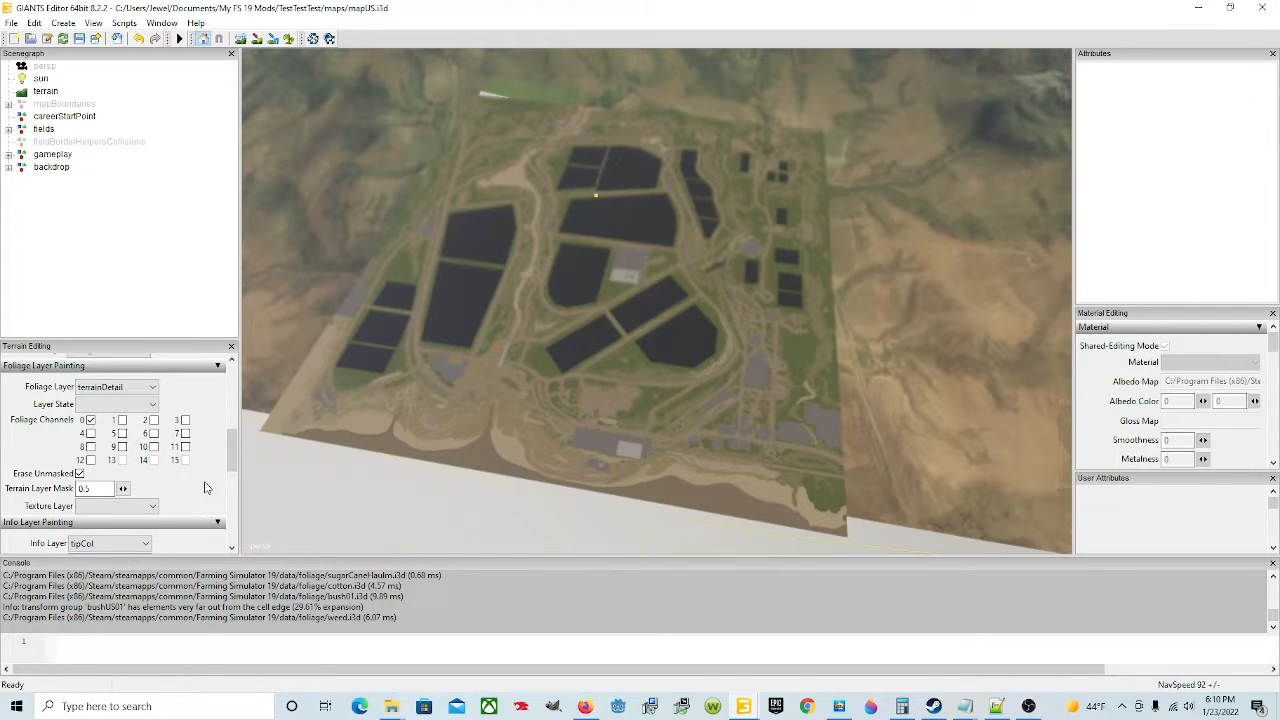
{"action": "mouse_move", "coordinate": [743, 708]}
{"action": "left_click", "coordinate": [730, 643]}
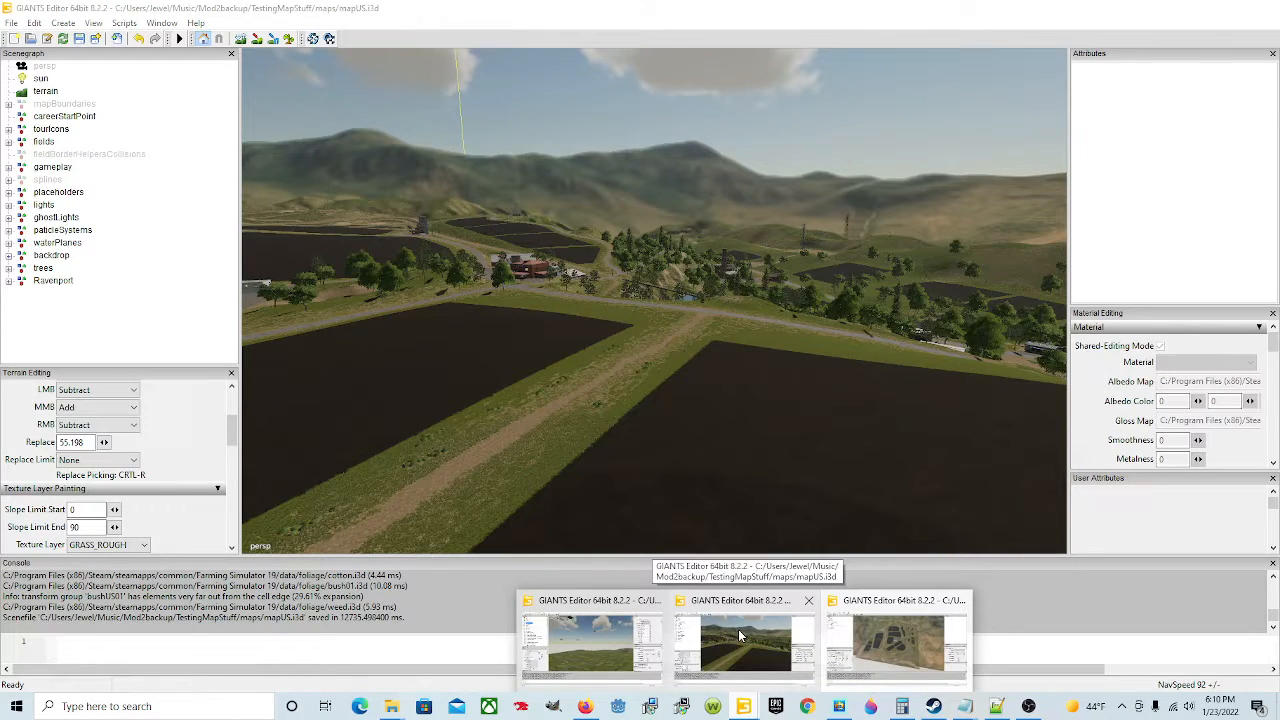
Step: Inspect a field road in the reference map and its foliage layer painting settings
{"action": "left_click", "coordinate": [740, 634]}
{"action": "scroll", "coordinate": [631, 347], "scroll_direction": "up", "scroll_amount": 10}
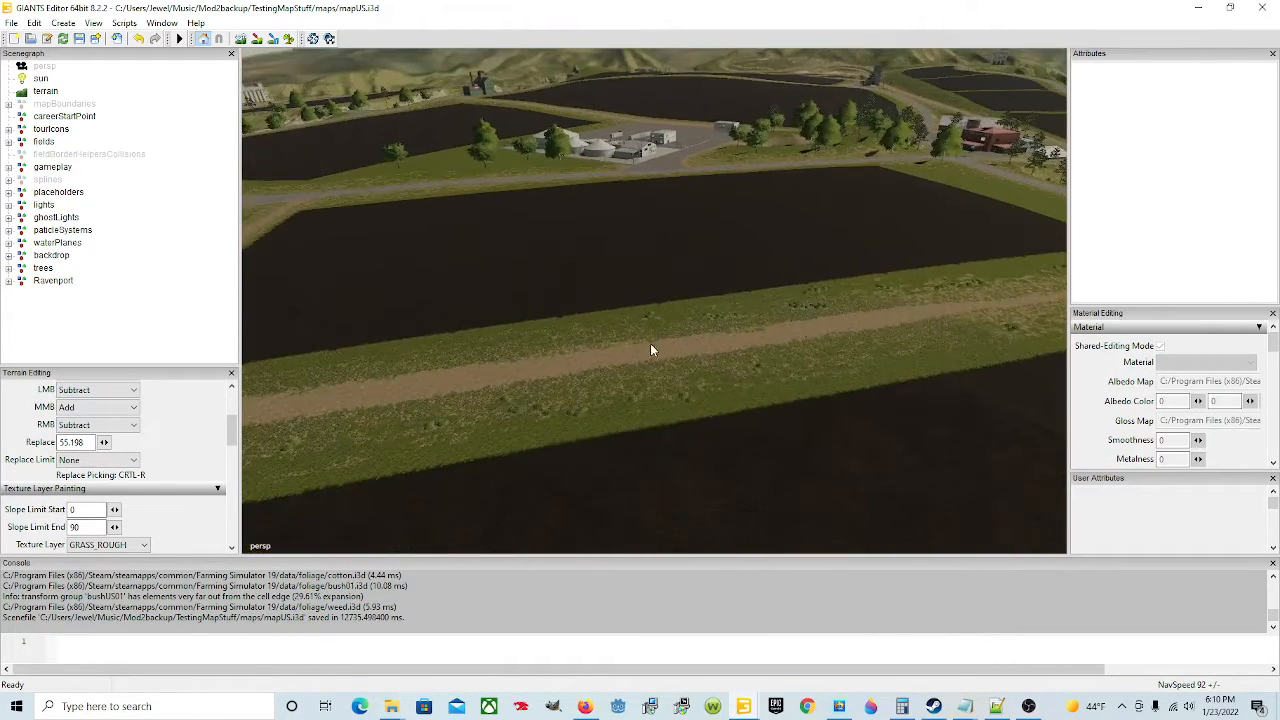
{"action": "left_click_drag", "start_coordinate": [645, 334], "coordinate": [912, 295], "text": "alt"}
{"action": "scroll", "coordinate": [751, 301], "scroll_direction": "up", "scroll_amount": 4}
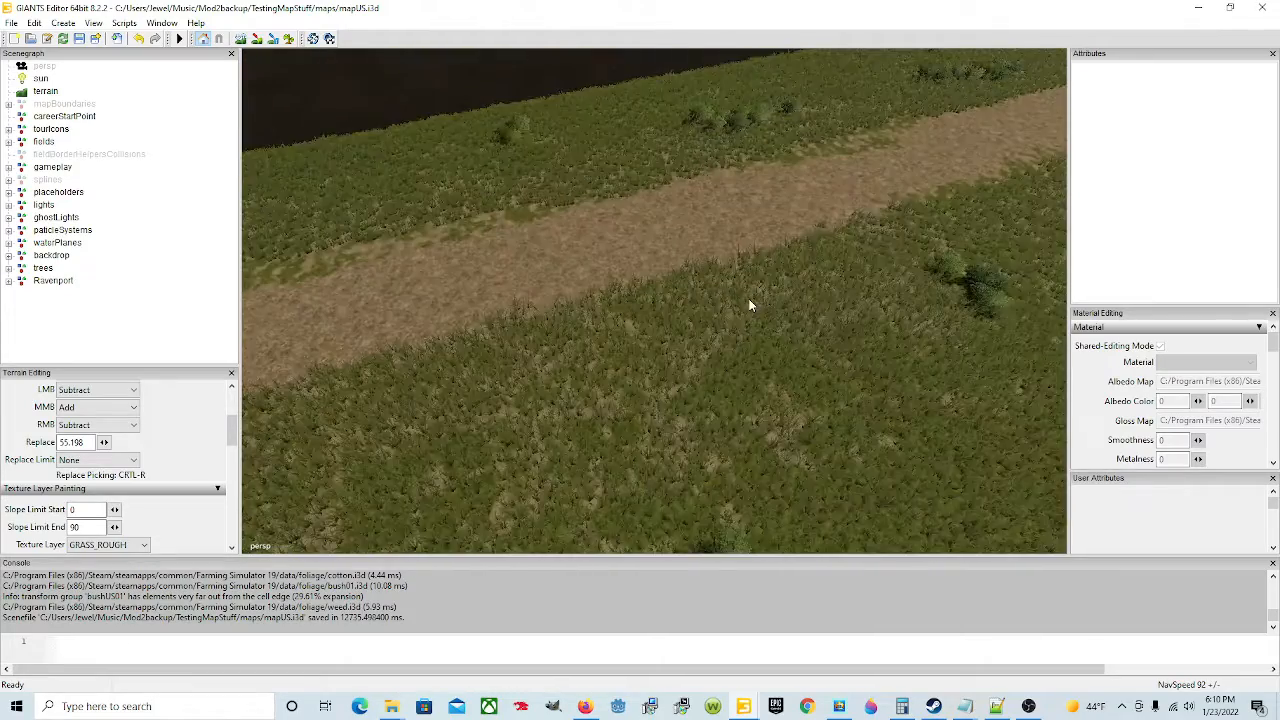
{"action": "left_click_drag", "start_coordinate": [751, 301], "coordinate": [734, 289], "text": "alt"}
{"action": "scroll", "coordinate": [721, 299], "scroll_direction": "up", "scroll_amount": 4}
{"action": "scroll", "coordinate": [721, 299], "scroll_direction": "up", "scroll_amount": 3}
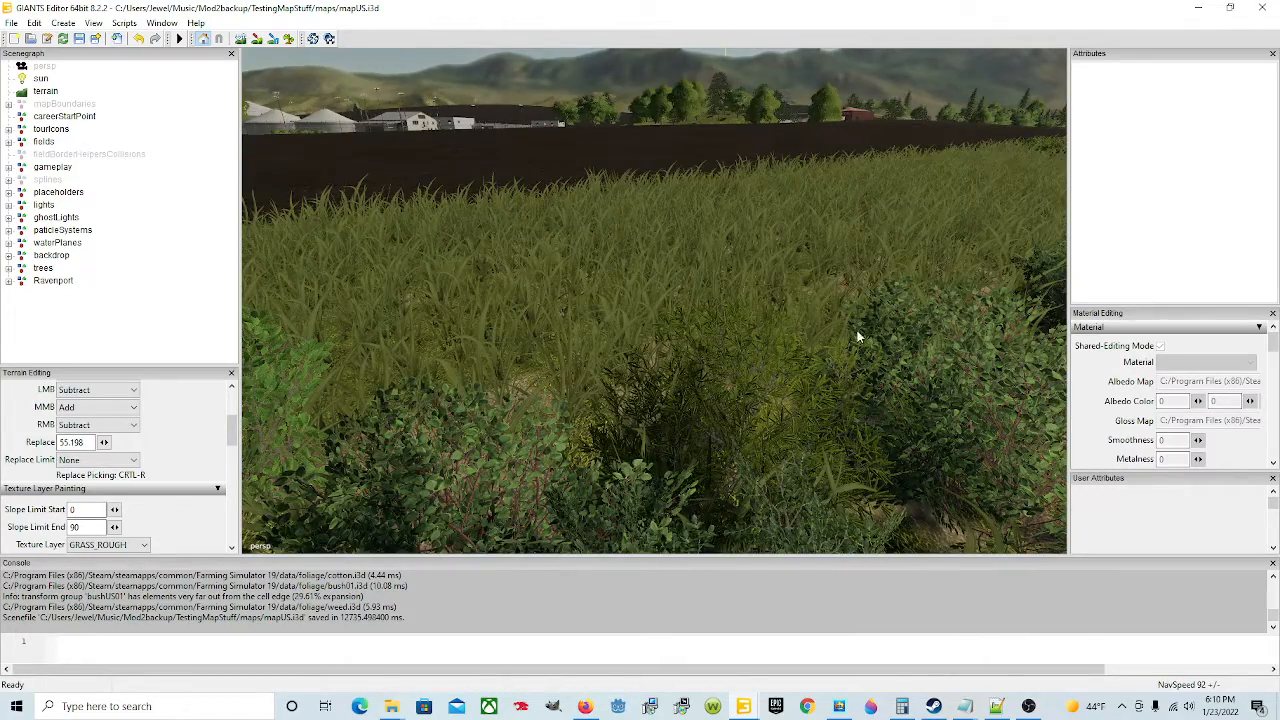
{"action": "scroll", "coordinate": [599, 327], "scroll_direction": "down", "scroll_amount": 4}
{"action": "left_click_drag", "start_coordinate": [657, 309], "coordinate": [786, 323], "text": "alt"}
{"action": "scroll", "coordinate": [647, 318], "scroll_direction": "down", "scroll_amount": 4}
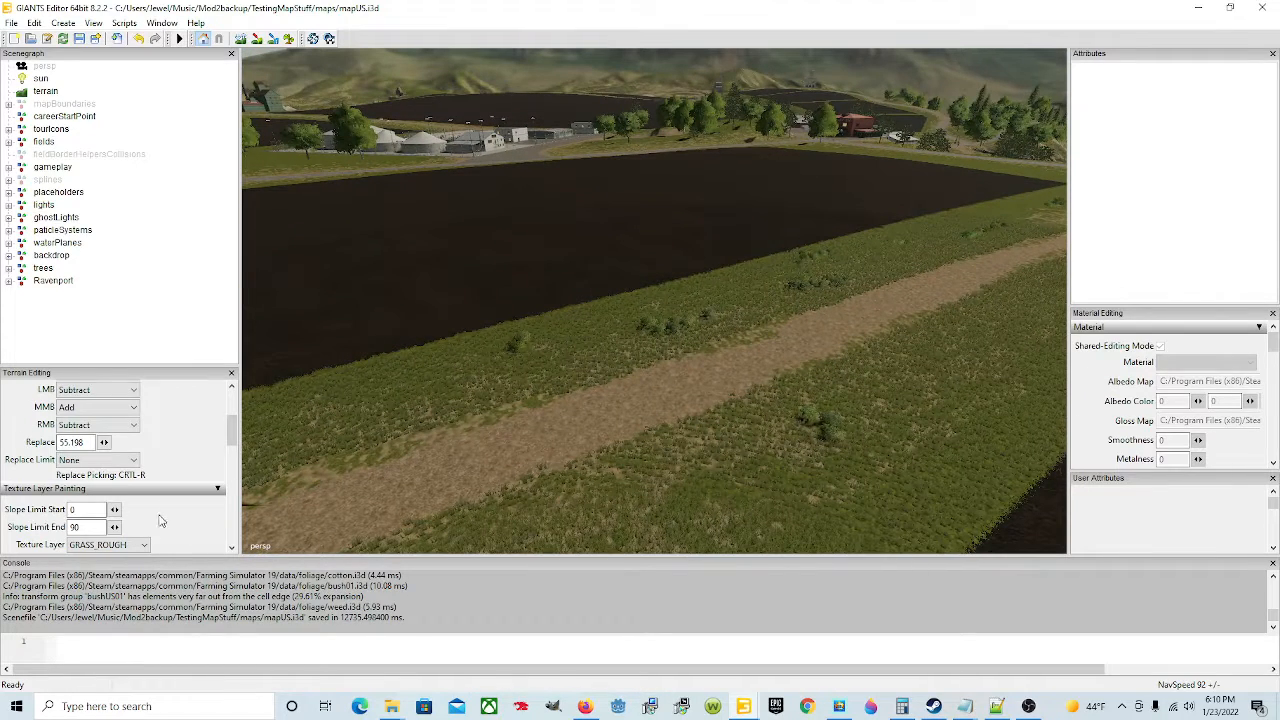
{"action": "scroll", "coordinate": [163, 518], "scroll_direction": "down", "scroll_amount": 5}
{"action": "scroll", "coordinate": [195, 481], "scroll_direction": "down", "scroll_amount": 3}
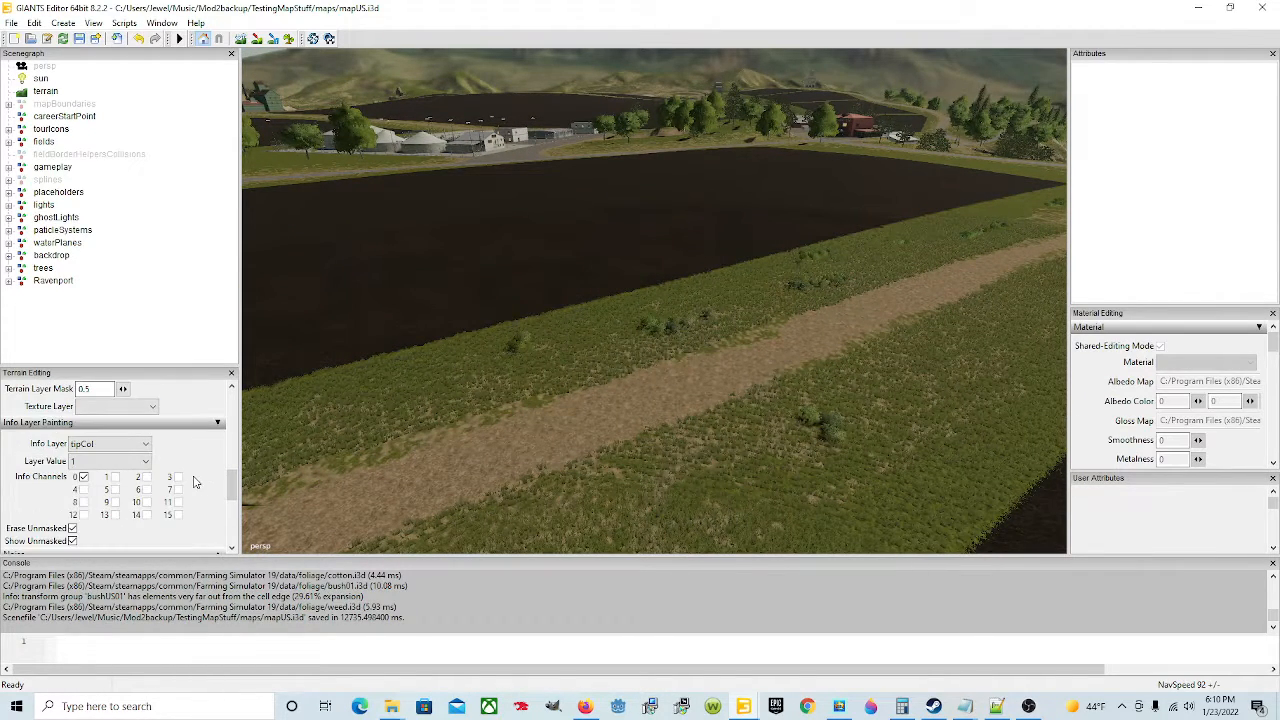
{"action": "scroll", "coordinate": [195, 470], "scroll_direction": "up", "scroll_amount": 6}
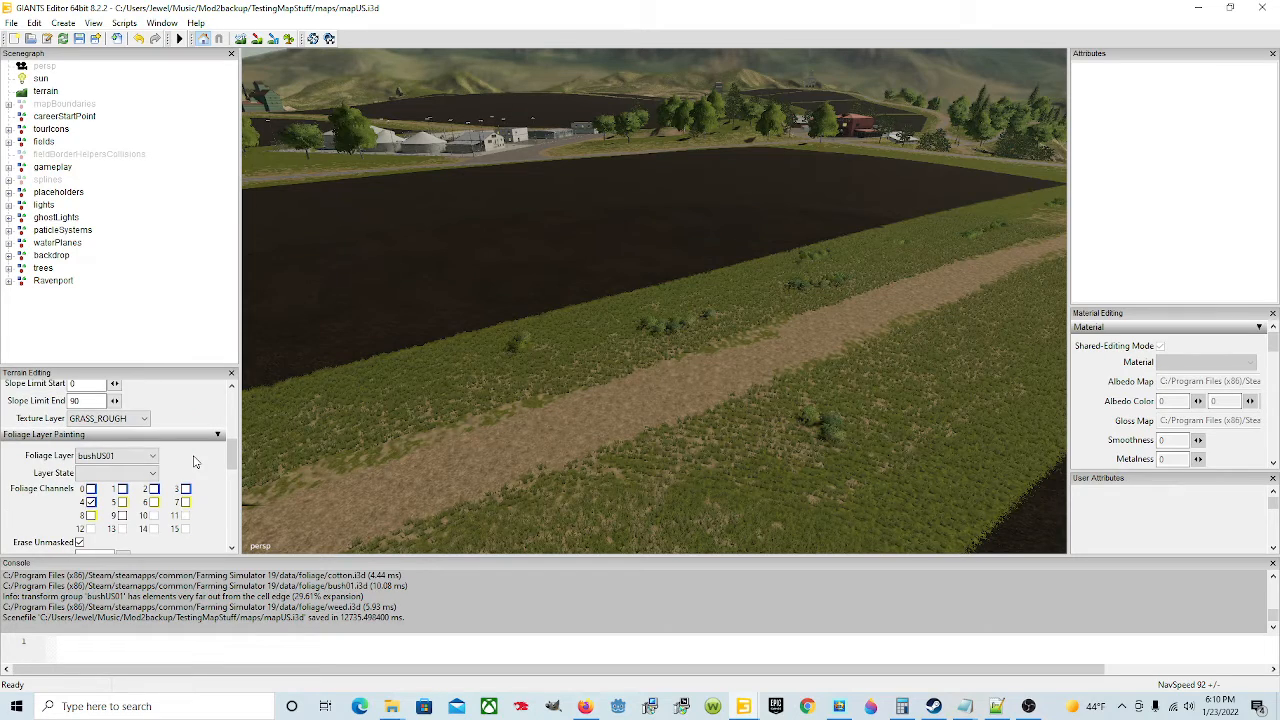
{"action": "scroll", "coordinate": [195, 461], "scroll_direction": "down", "scroll_amount": 1}
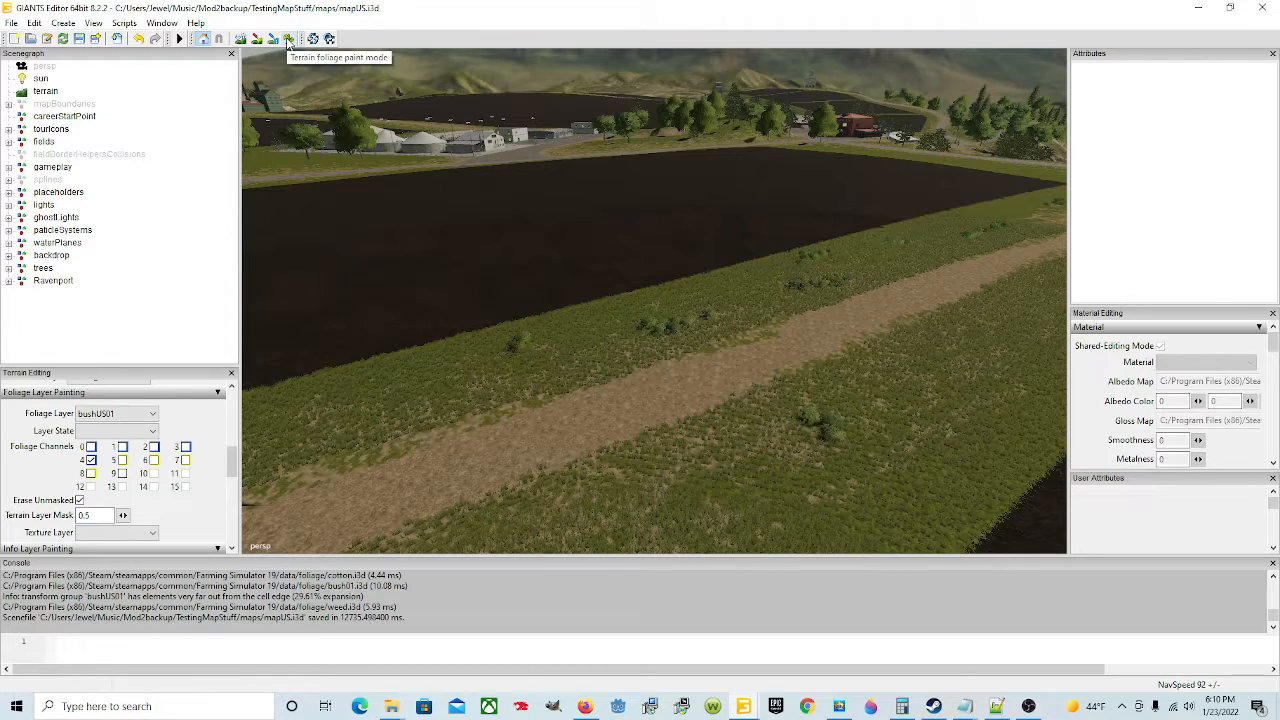
Step: Toggle terrain foliage paint mode in the reference map and review its secondary brush action options
{"action": "left_click", "coordinate": [288, 40]}
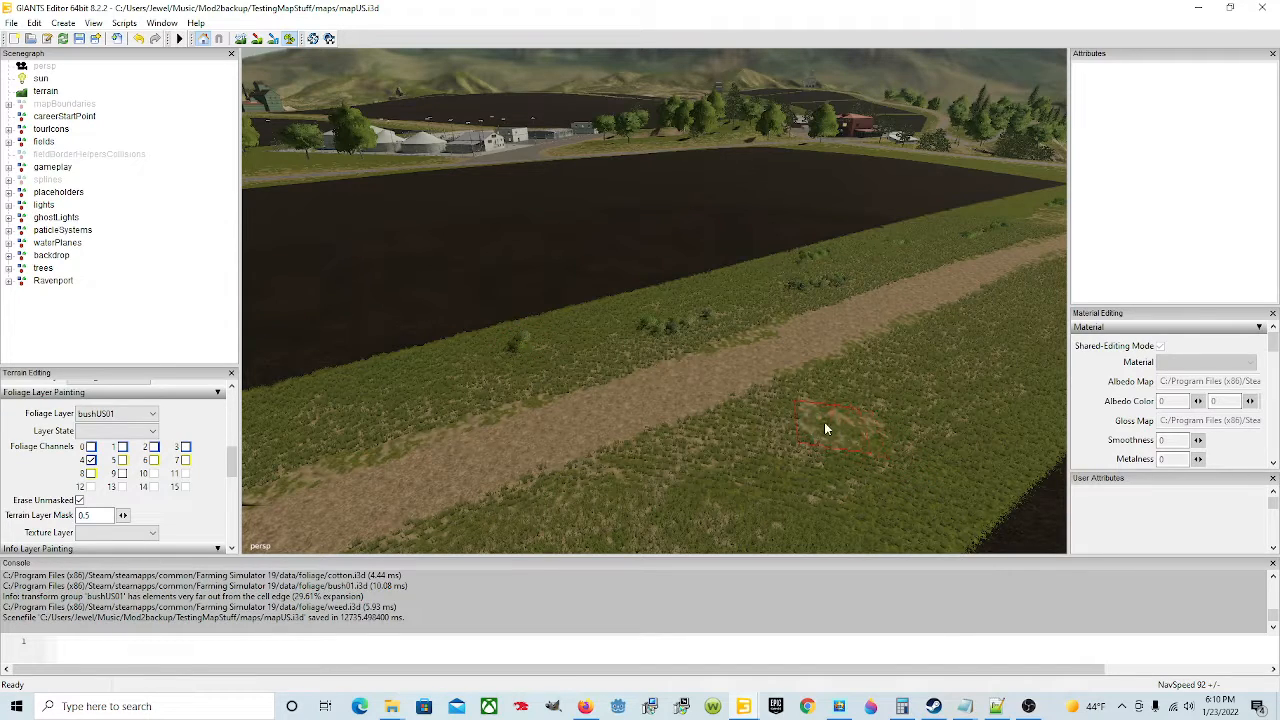
{"action": "scroll", "coordinate": [199, 431], "scroll_direction": "up", "scroll_amount": 5}
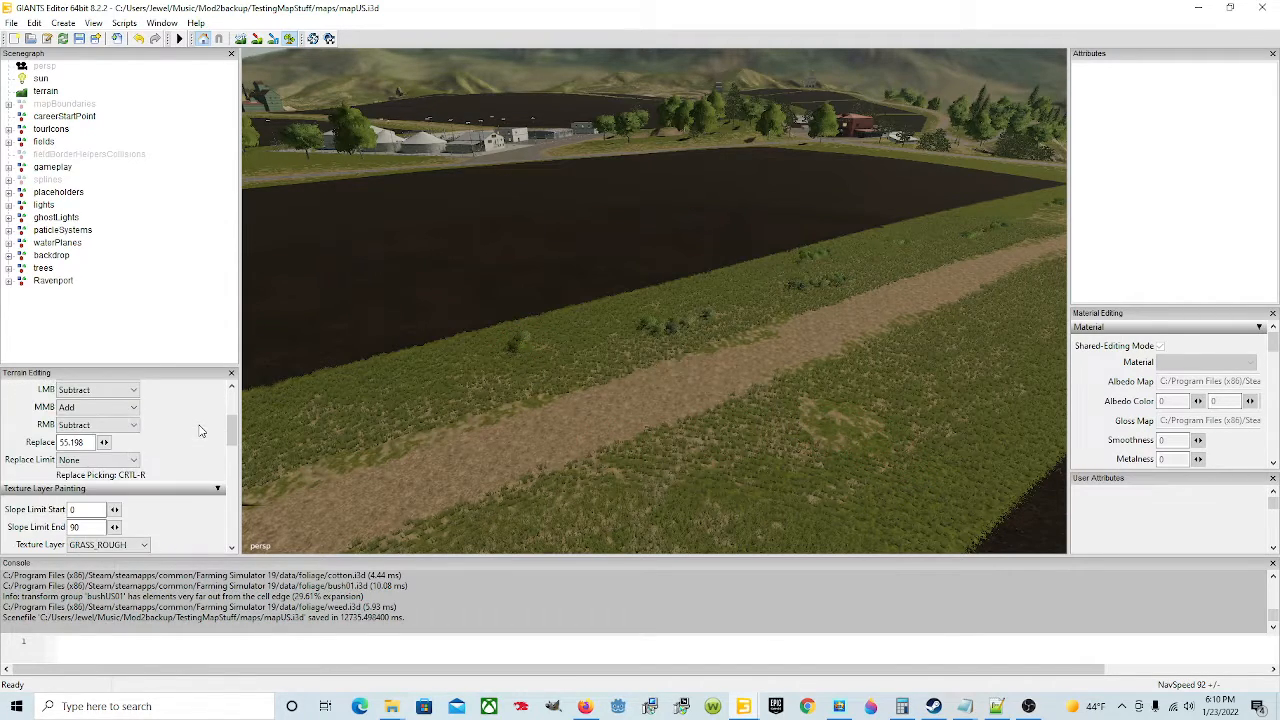
{"action": "left_click", "coordinate": [126, 428]}
{"action": "left_click", "coordinate": [128, 446]}
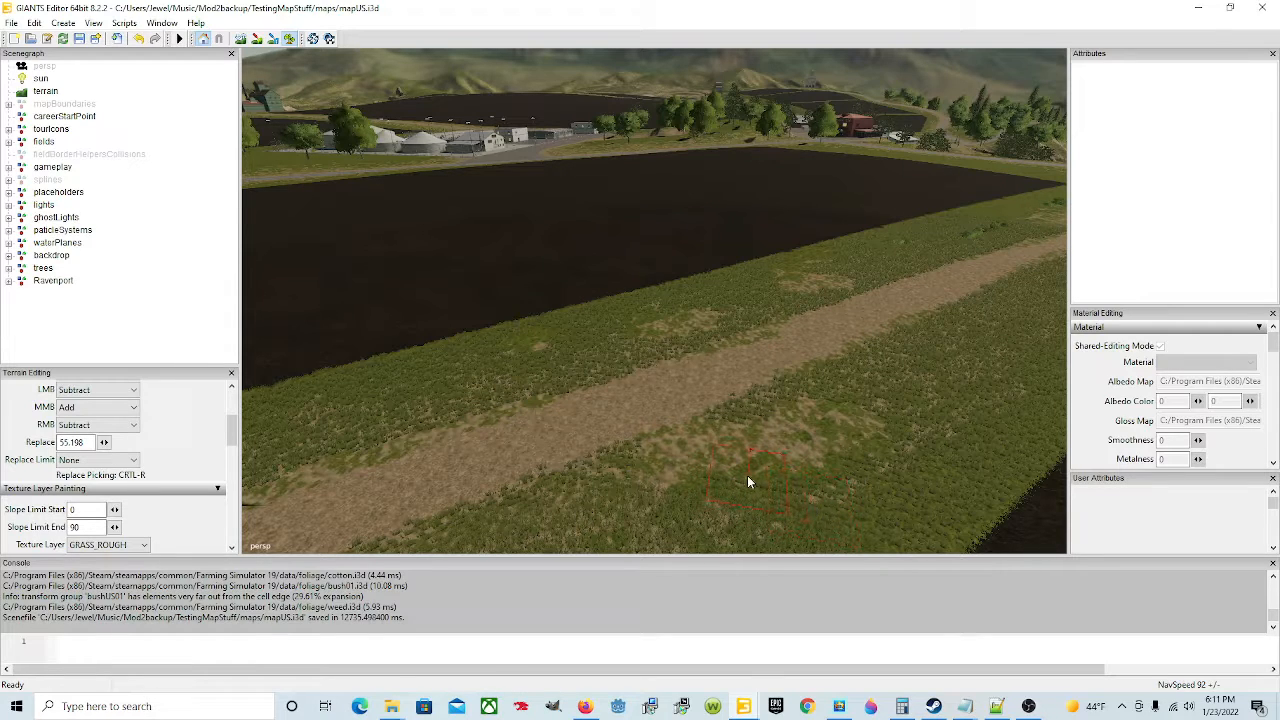
{"action": "left_click", "coordinate": [291, 41]}
Step: Examine the field road and surrounding fields in the reference map, then return to the new map's window
{"action": "mouse_move", "coordinate": [548, 335]}
{"action": "left_mouse_down", "text": "alt"}
{"action": "mouse_move", "coordinate": [617, 346]}
{"action": "mouse_move", "coordinate": [751, 425]}
{"action": "mouse_move", "coordinate": [557, 363]}
{"action": "mouse_move", "coordinate": [566, 306]}
{"action": "mouse_move", "coordinate": [590, 297]}
{"action": "left_mouse_up", "text": "alt"}
{"action": "left_click_drag", "start_coordinate": [739, 367], "coordinate": [748, 330], "text": "alt"}
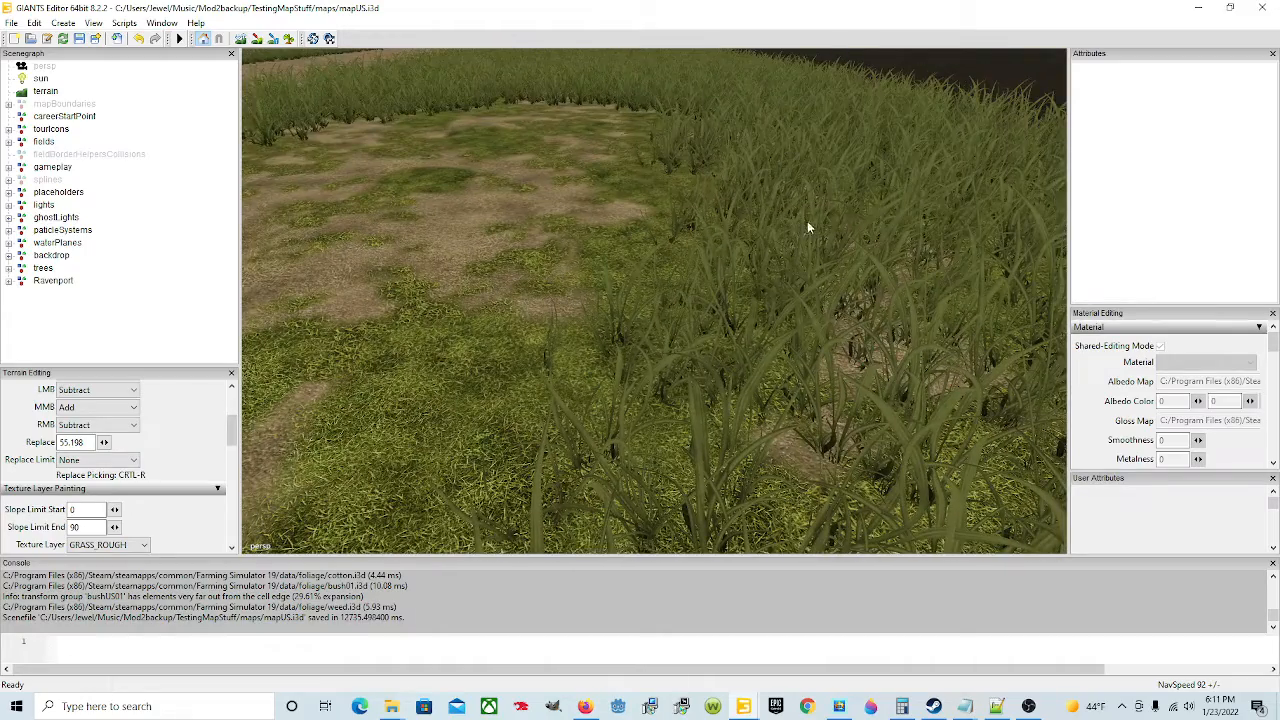
{"action": "scroll", "coordinate": [457, 377], "scroll_direction": "down", "scroll_amount": 10}
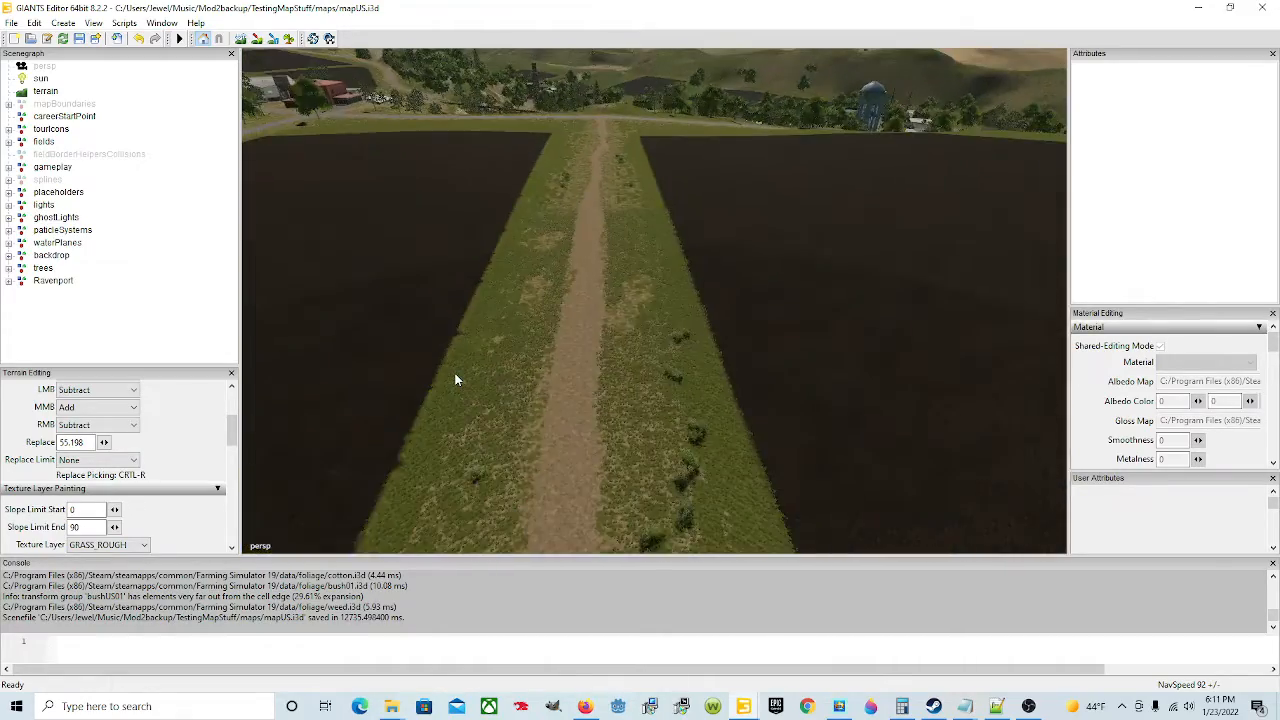
{"action": "left_click_drag", "start_coordinate": [539, 424], "coordinate": [516, 337], "text": "alt"}
{"action": "scroll", "coordinate": [511, 350], "scroll_direction": "up", "scroll_amount": 6}
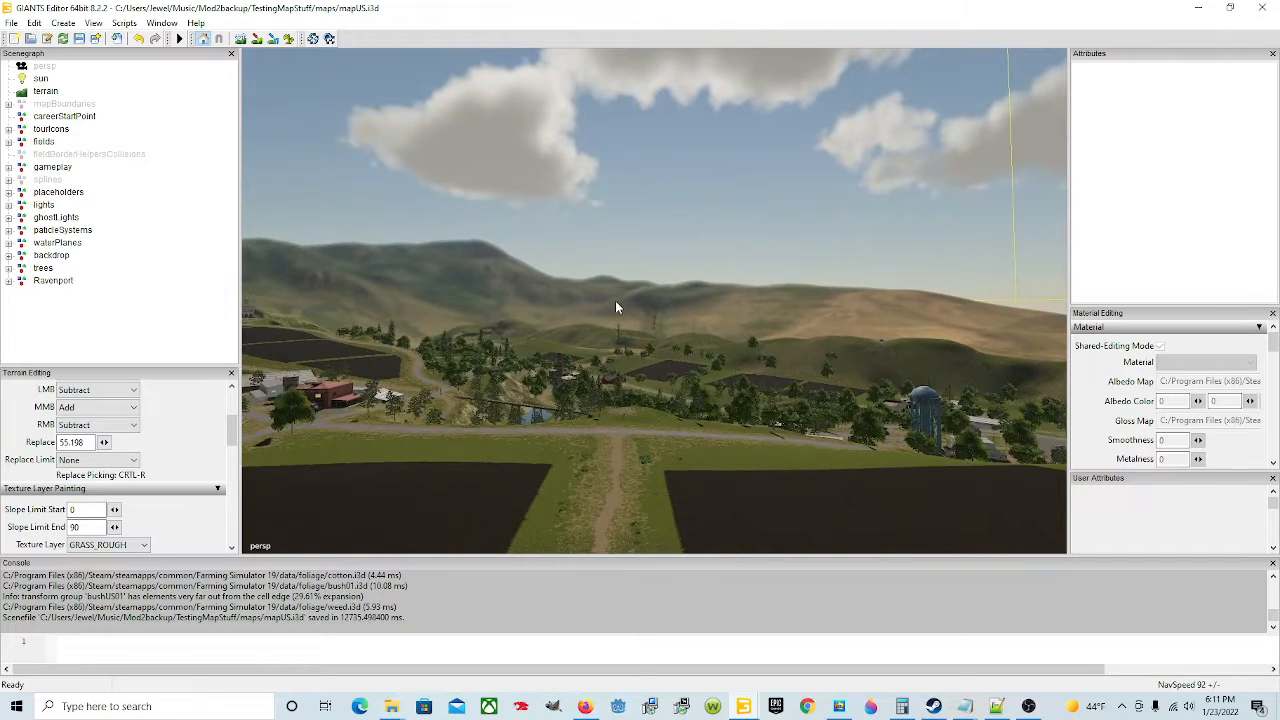
{"action": "left_click_drag", "start_coordinate": [615, 300], "coordinate": [626, 470], "text": "alt"}
{"action": "scroll", "coordinate": [613, 427], "scroll_direction": "down", "scroll_amount": 4}
{"action": "scroll", "coordinate": [613, 430], "scroll_direction": "down", "scroll_amount": 8}
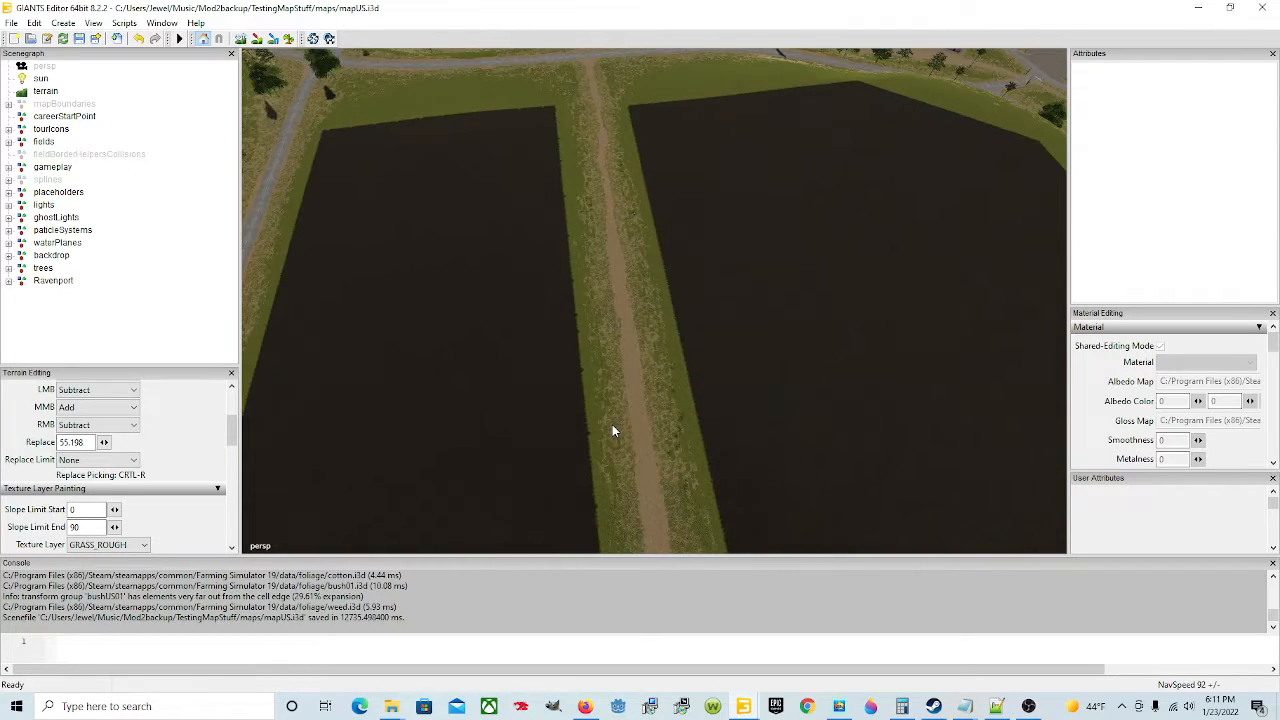
{"action": "scroll", "coordinate": [613, 431], "scroll_direction": "down", "scroll_amount": 4}
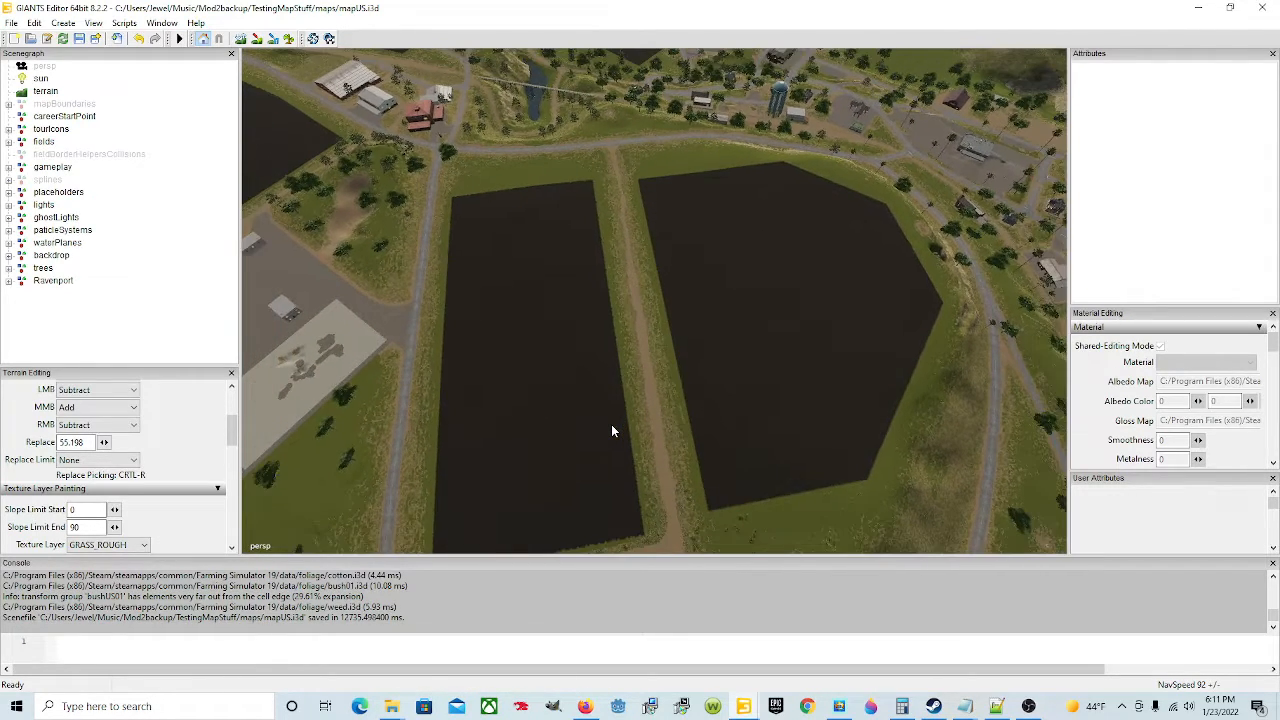
{"action": "mouse_move", "coordinate": [756, 702]}
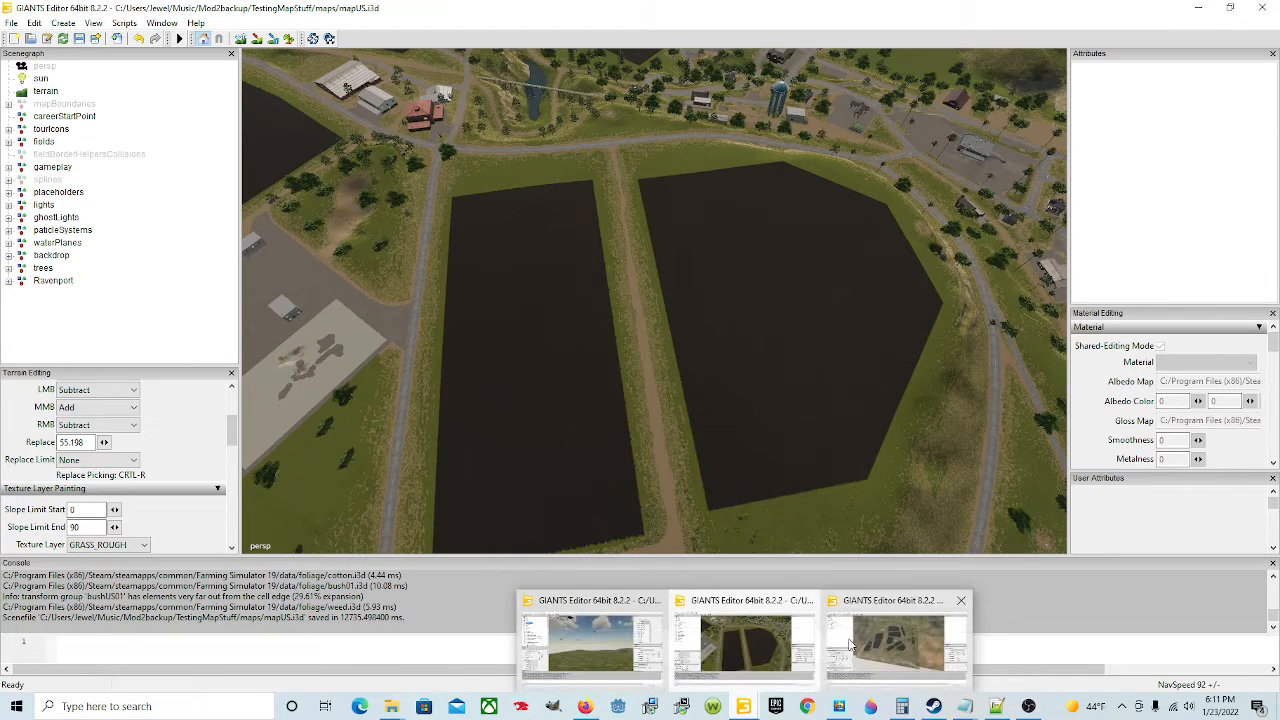
{"action": "left_click", "coordinate": [807, 598]}
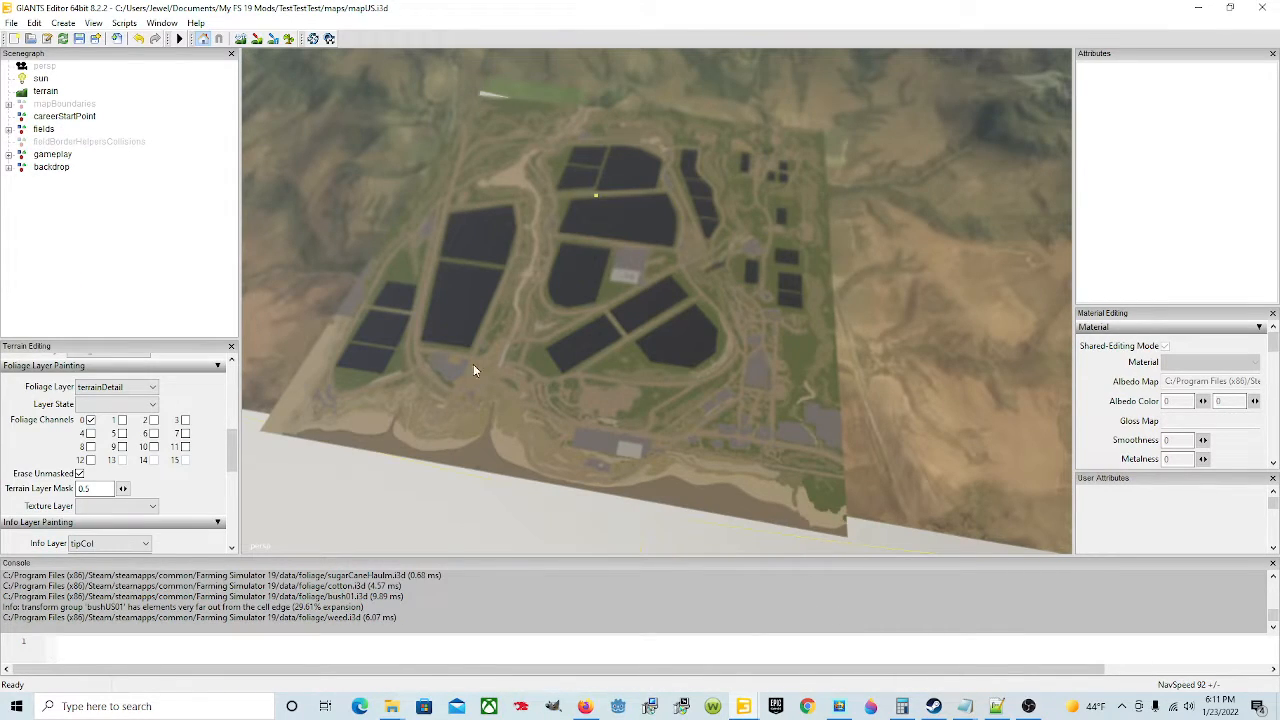
Step: Set the primary brush action to Subtract in the new map's terrain editing settings
{"action": "scroll", "coordinate": [158, 505], "scroll_direction": "up", "scroll_amount": 3}
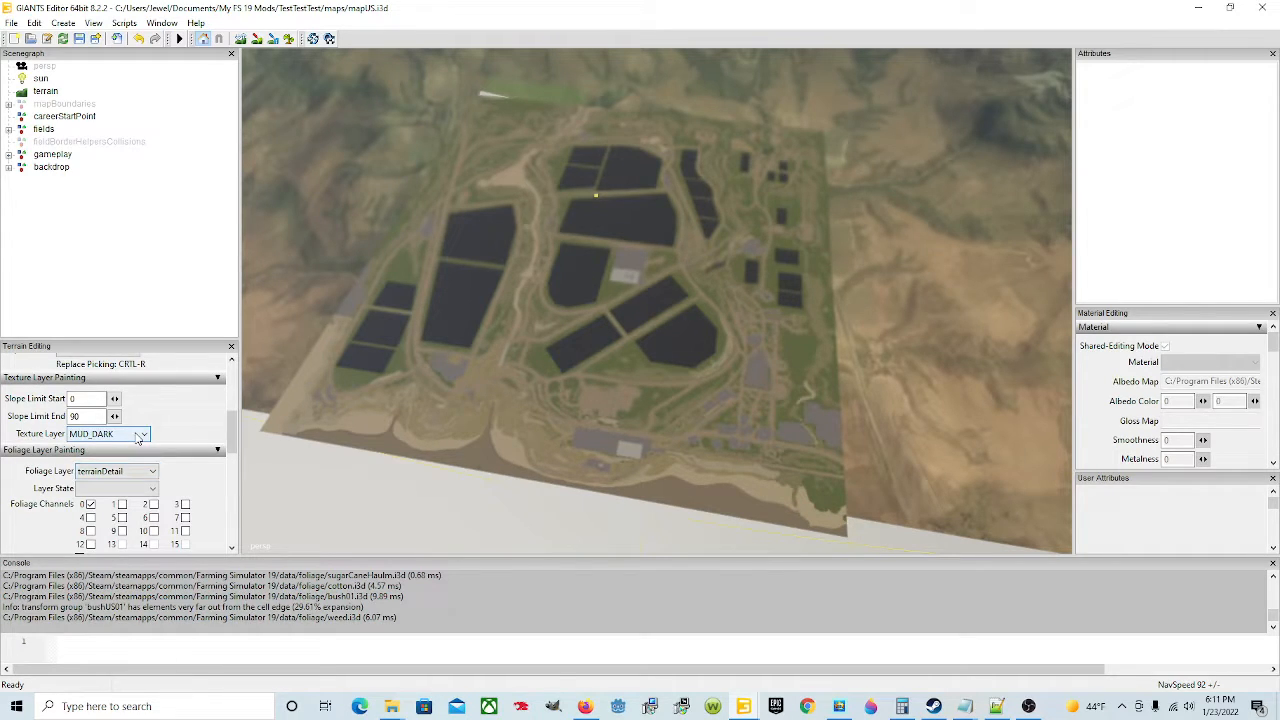
{"action": "scroll", "coordinate": [202, 405], "scroll_direction": "up", "scroll_amount": 3}
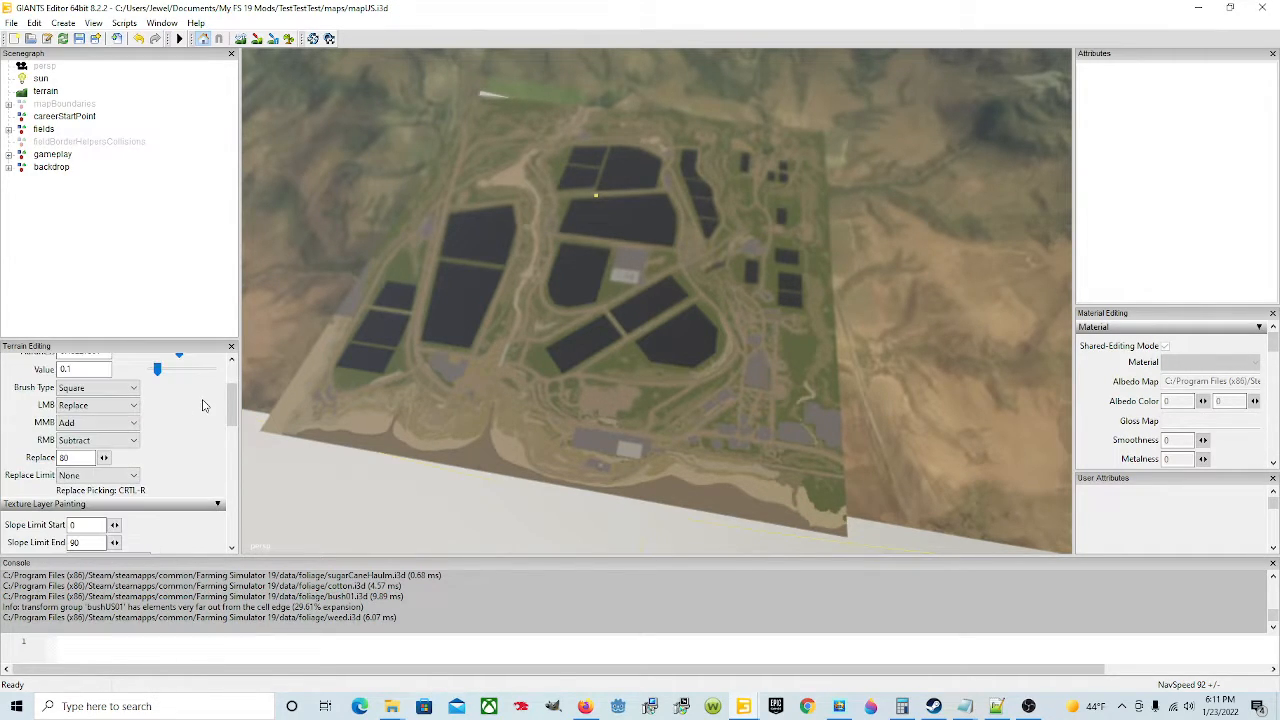
{"action": "left_click", "coordinate": [100, 405]}
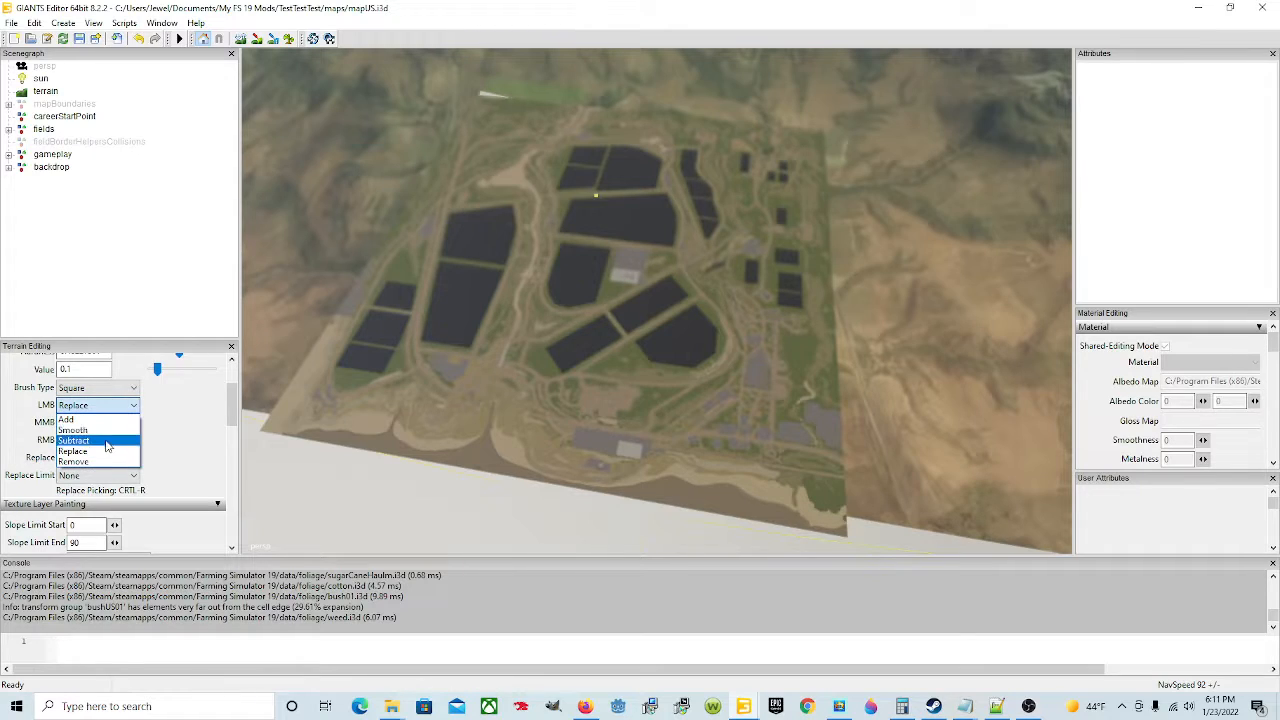
{"action": "left_click", "coordinate": [106, 442]}
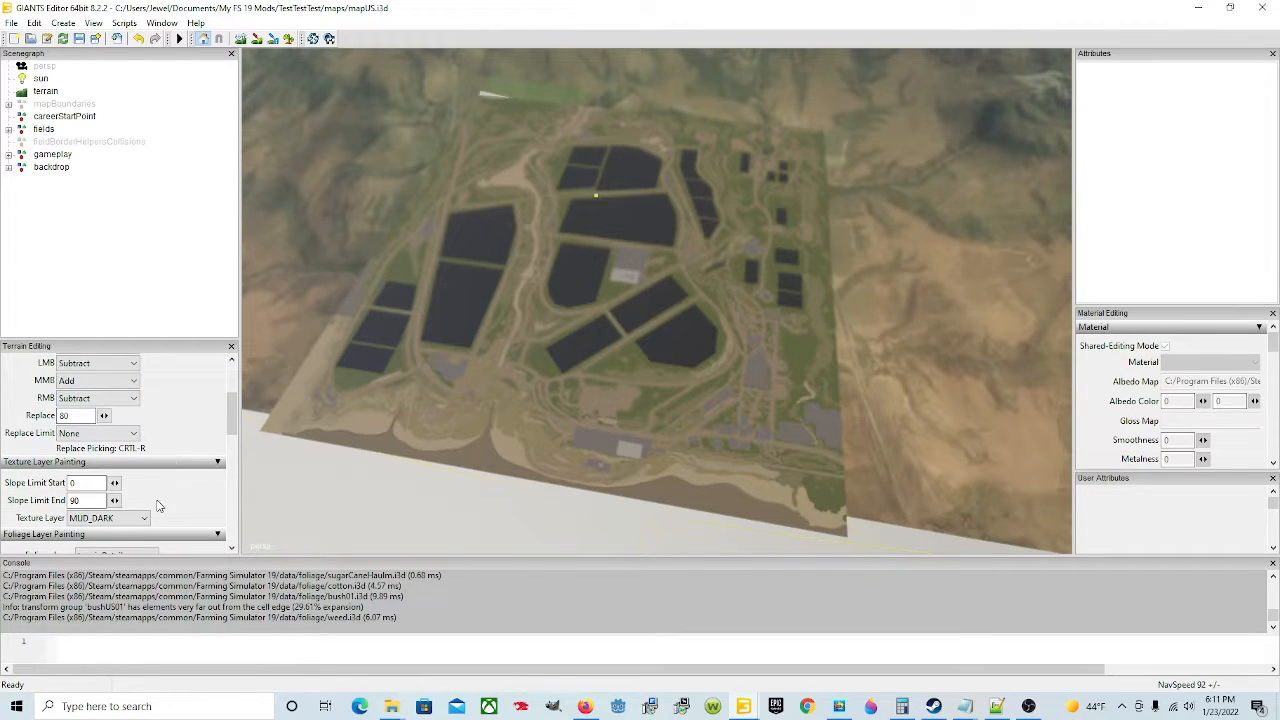
Step: Set the foliage painting layer to bushUS01
{"action": "scroll", "coordinate": [157, 505], "scroll_direction": "down", "scroll_amount": 5}
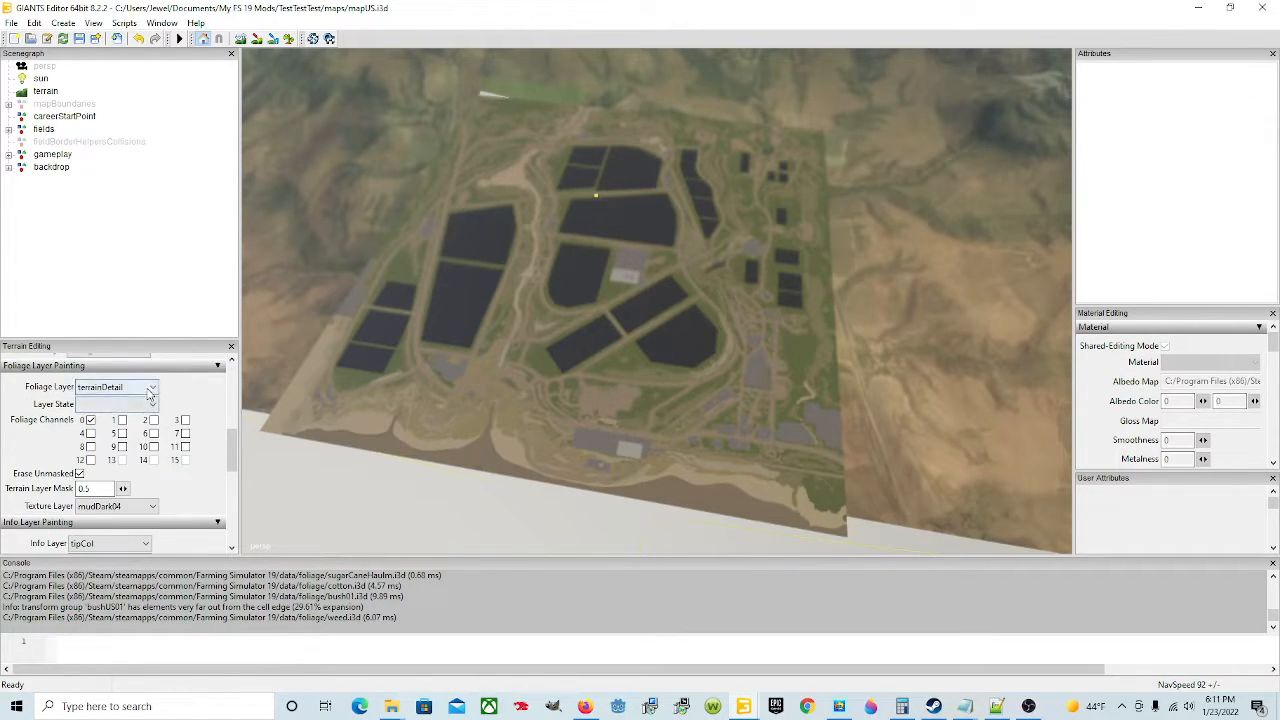
{"action": "left_click", "coordinate": [150, 390]}
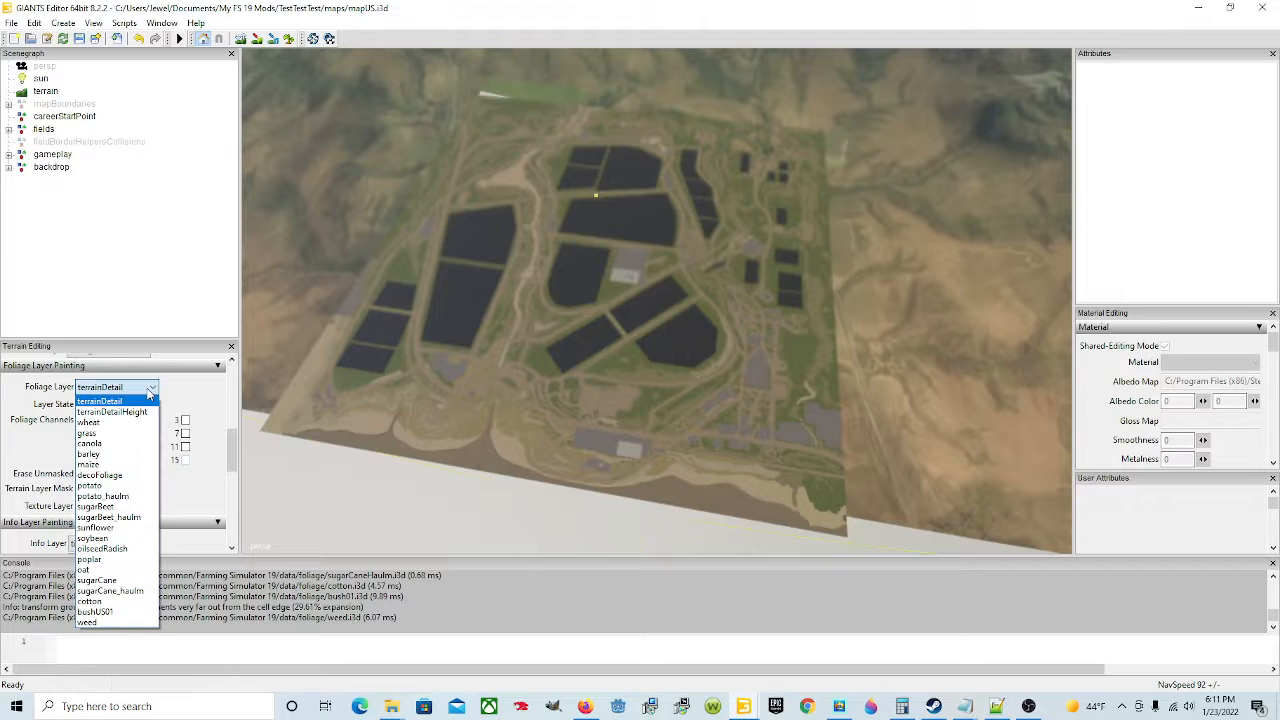
{"action": "left_click", "coordinate": [129, 611]}
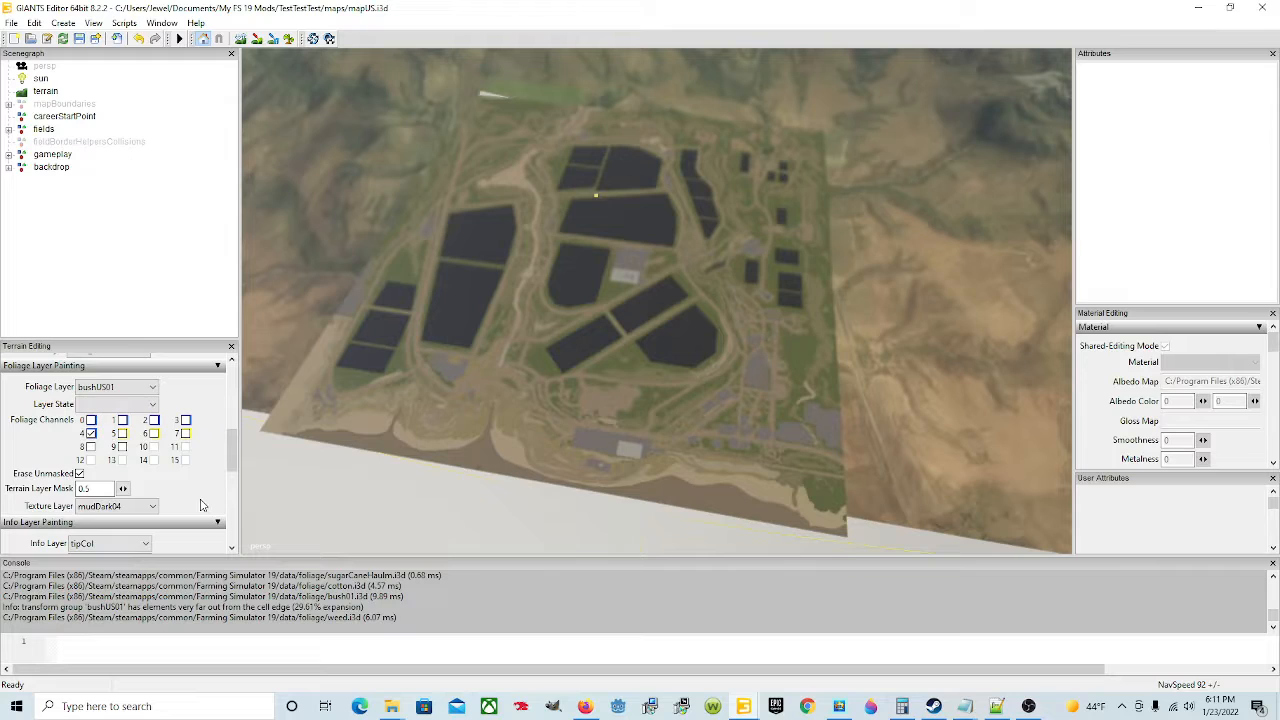
Step: Clear the texture layer in the foliage painting settings and toggle terrain foliage paint mode
{"action": "scroll", "coordinate": [200, 505], "scroll_direction": "down", "scroll_amount": 1}
{"action": "left_click", "coordinate": [153, 465]}
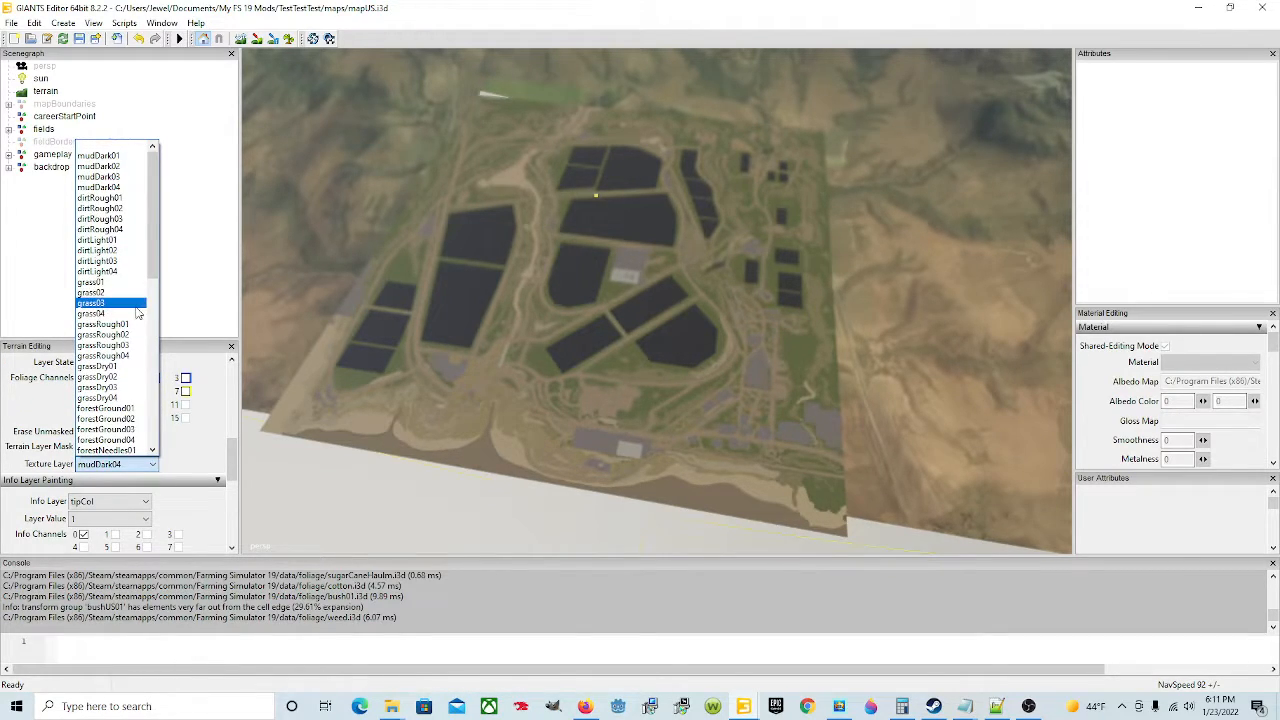
{"action": "left_click", "coordinate": [128, 153]}
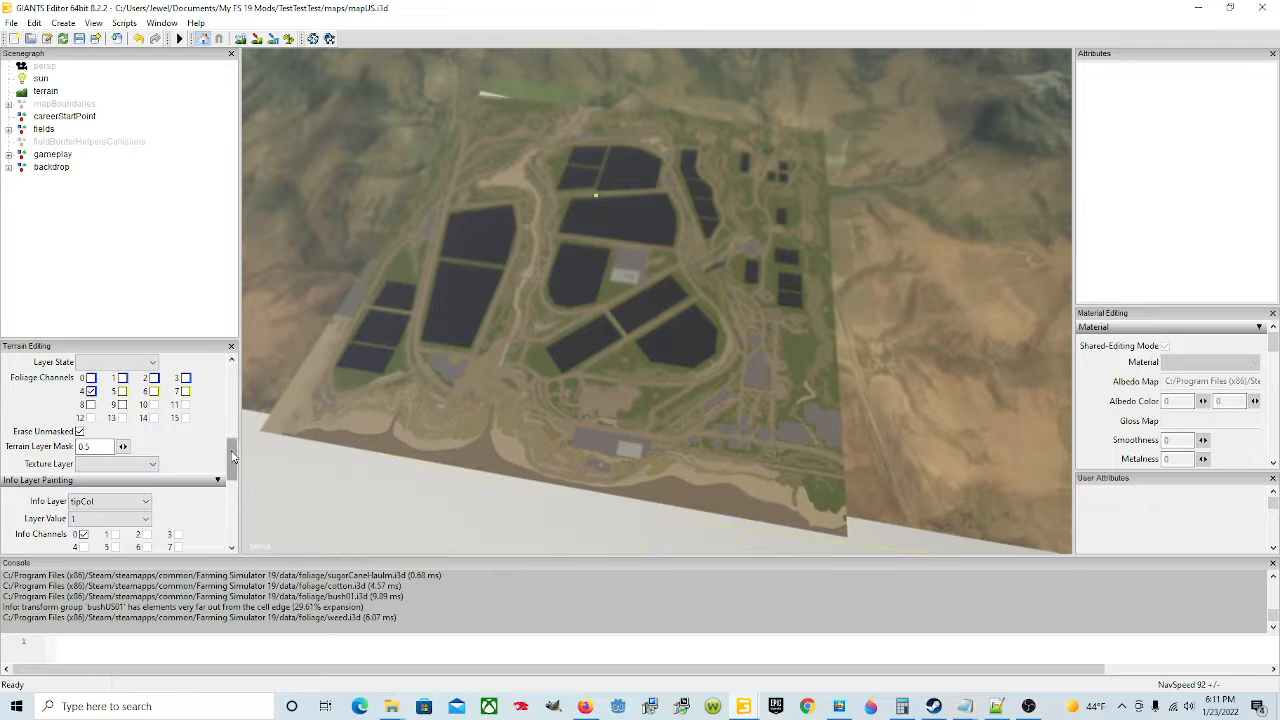
{"action": "left_click", "coordinate": [289, 38]}
Step: Zoom in and move around the new map to inspect the fields and their edges
{"action": "scroll", "coordinate": [638, 345], "scroll_direction": "up", "scroll_amount": 2}
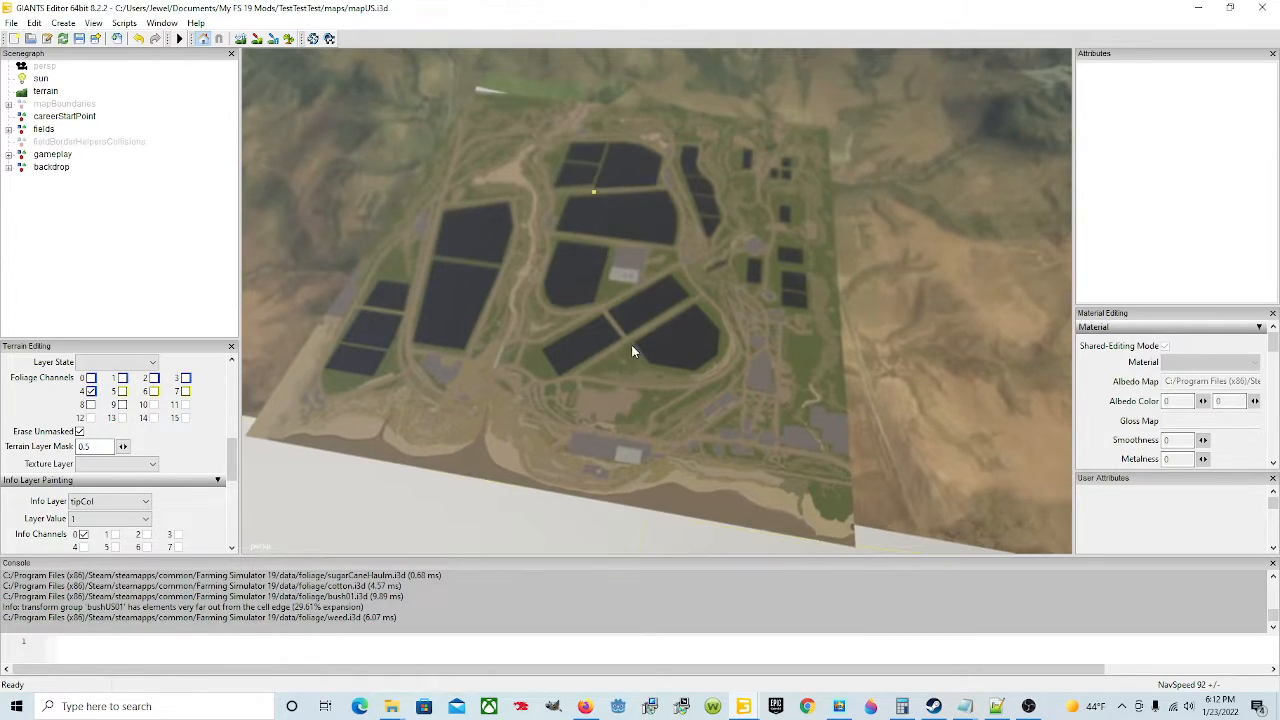
{"action": "scroll", "coordinate": [596, 356], "scroll_direction": "up", "scroll_amount": 5}
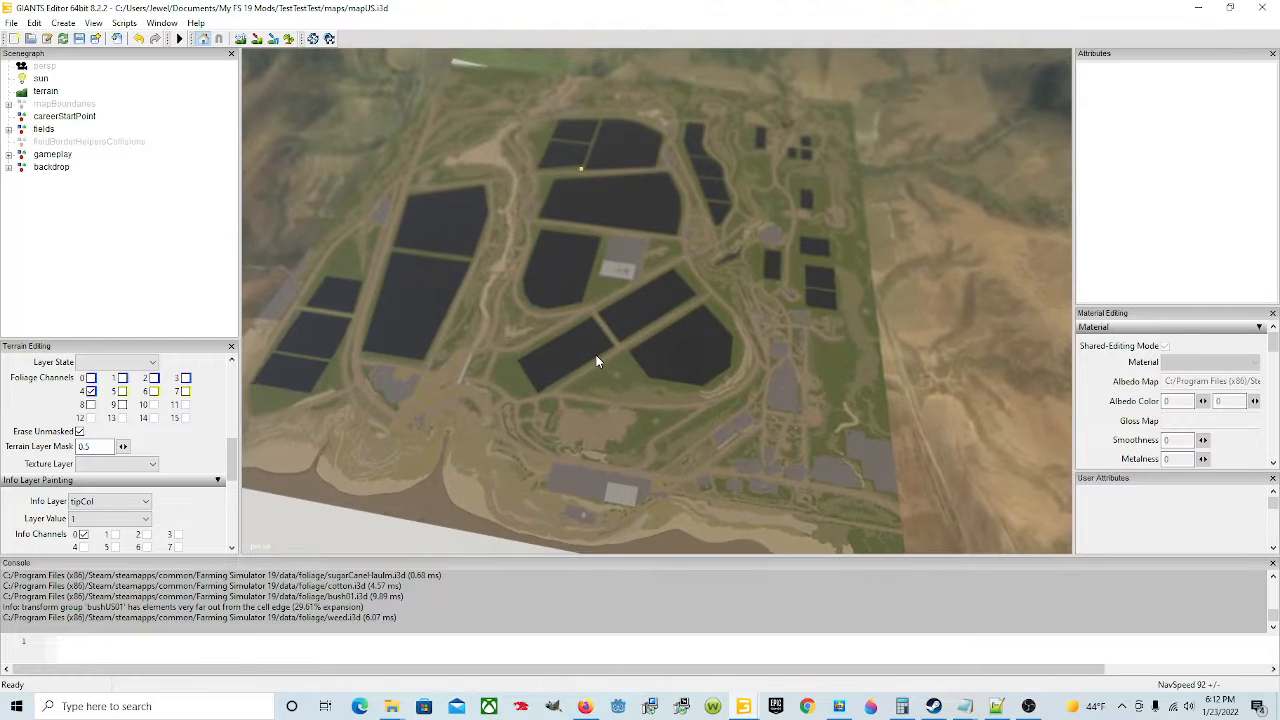
{"action": "scroll", "coordinate": [597, 358], "scroll_direction": "up", "scroll_amount": 5}
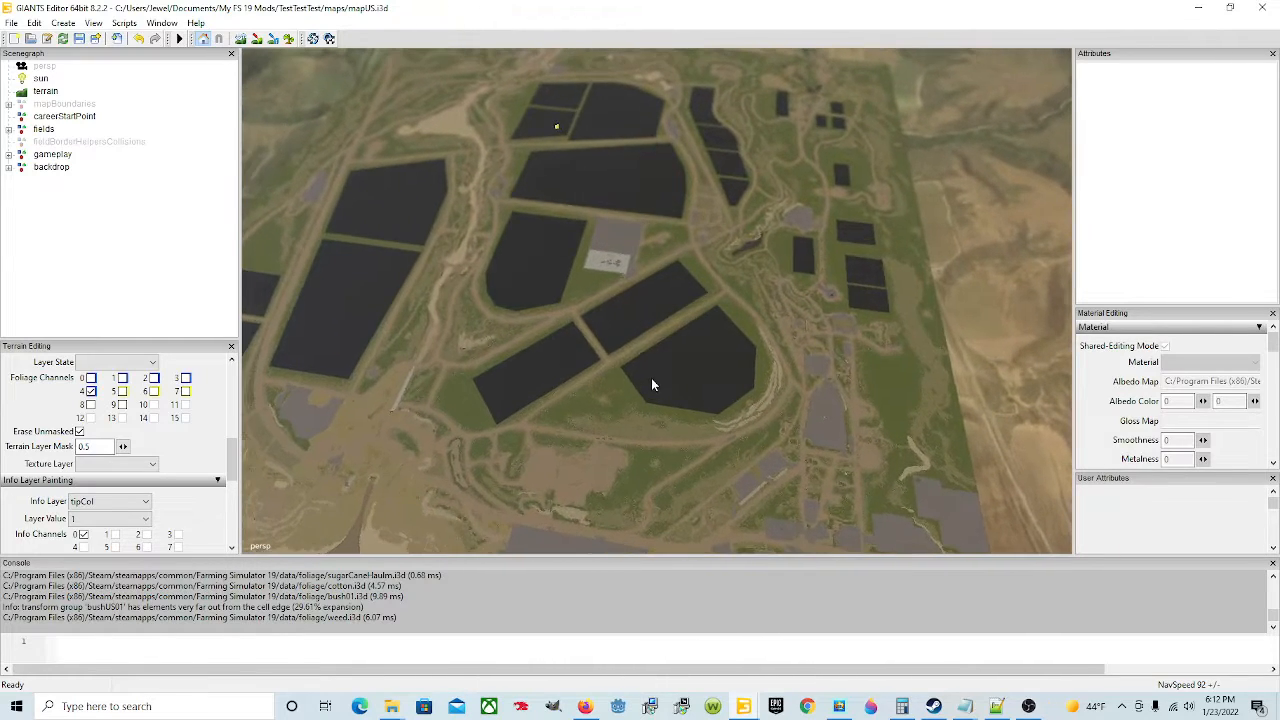
{"action": "scroll", "coordinate": [630, 405], "scroll_direction": "up", "scroll_amount": 5}
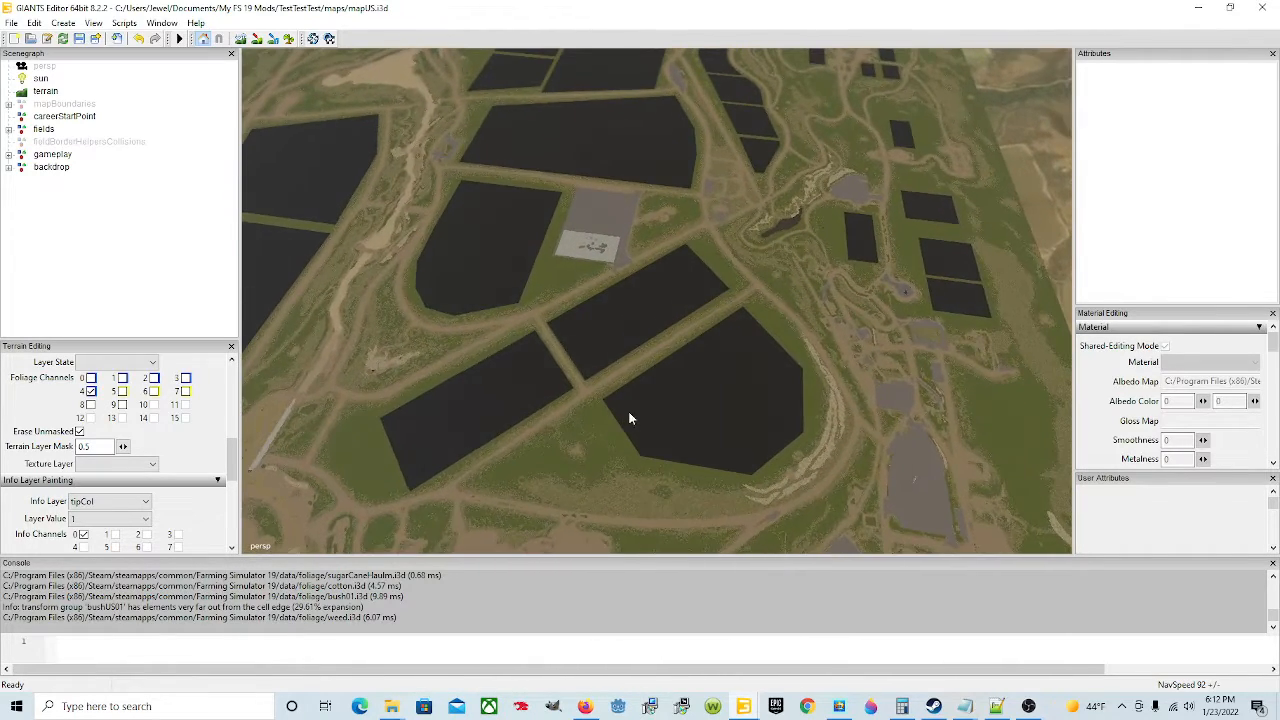
{"action": "scroll", "coordinate": [626, 418], "scroll_direction": "up", "scroll_amount": 5}
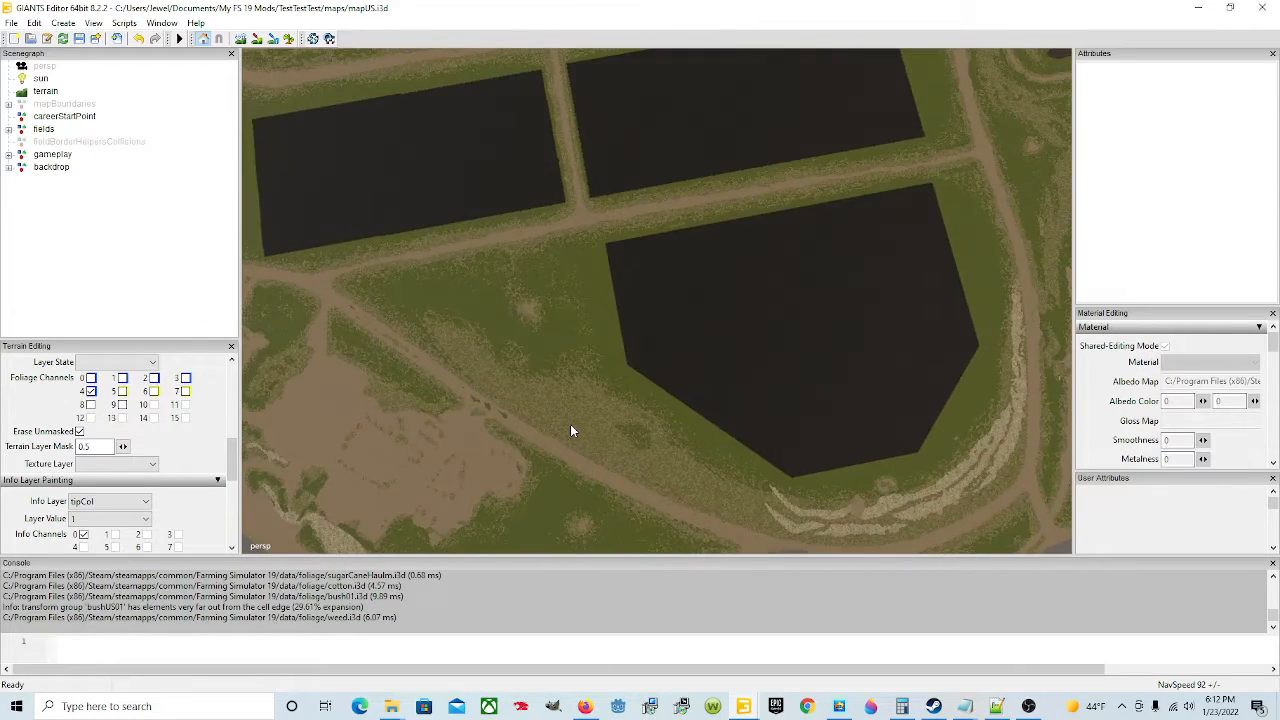
{"action": "left_click", "coordinate": [1249, 610]}
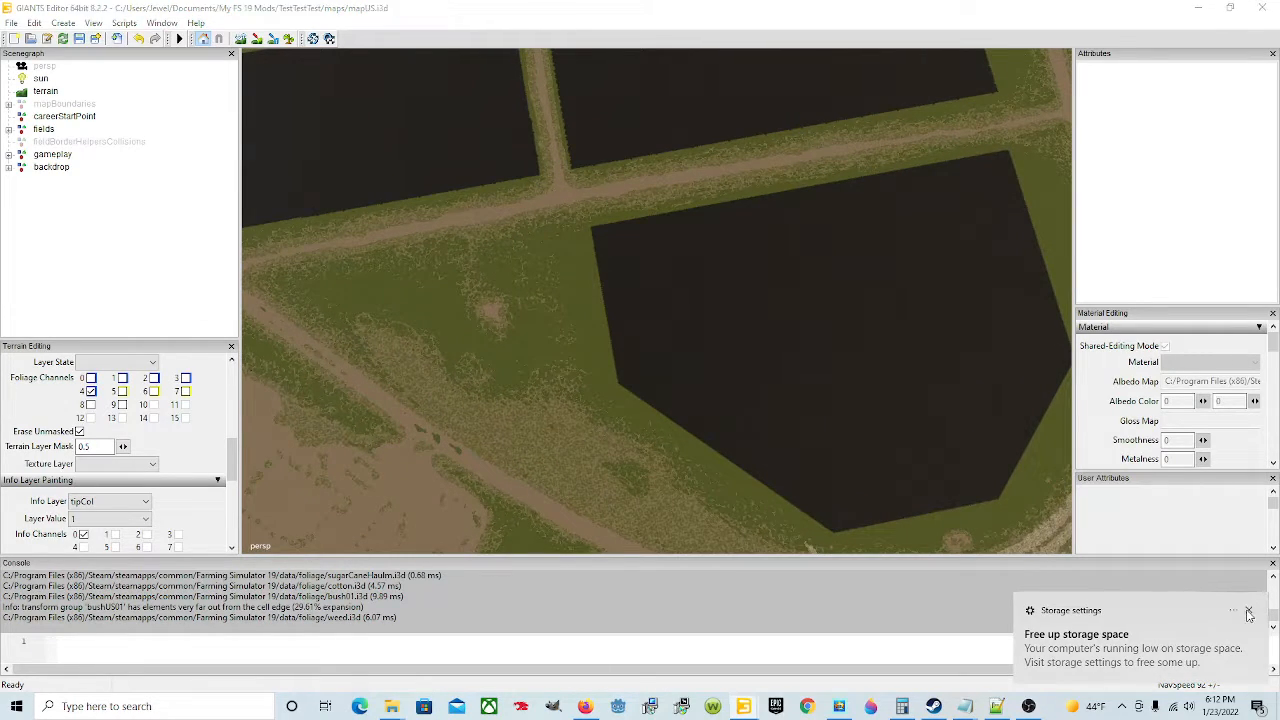
{"action": "left_click_drag", "start_coordinate": [706, 492], "coordinate": [918, 367], "text": "alt"}
{"action": "left_click_drag", "start_coordinate": [619, 356], "coordinate": [622, 438], "text": "alt"}
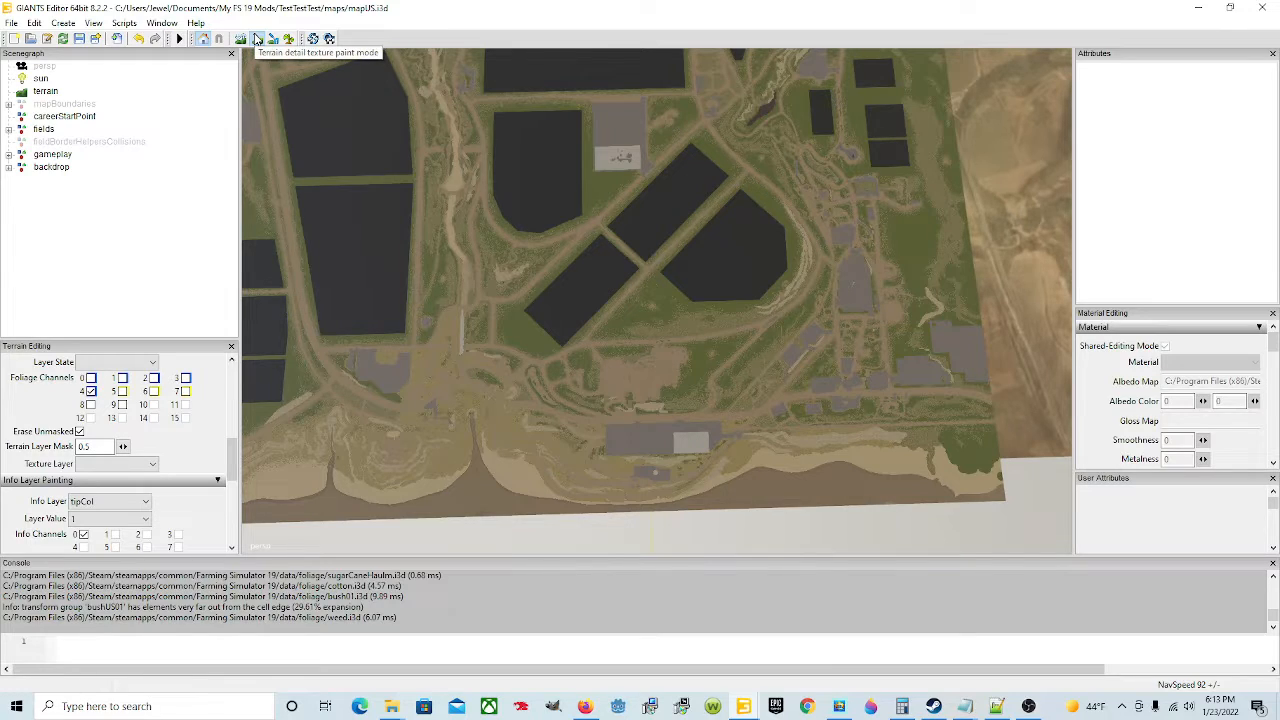
Step: Enable terrain detail texture paint mode and set the primary brush action to Add
{"action": "left_click", "coordinate": [256, 38]}
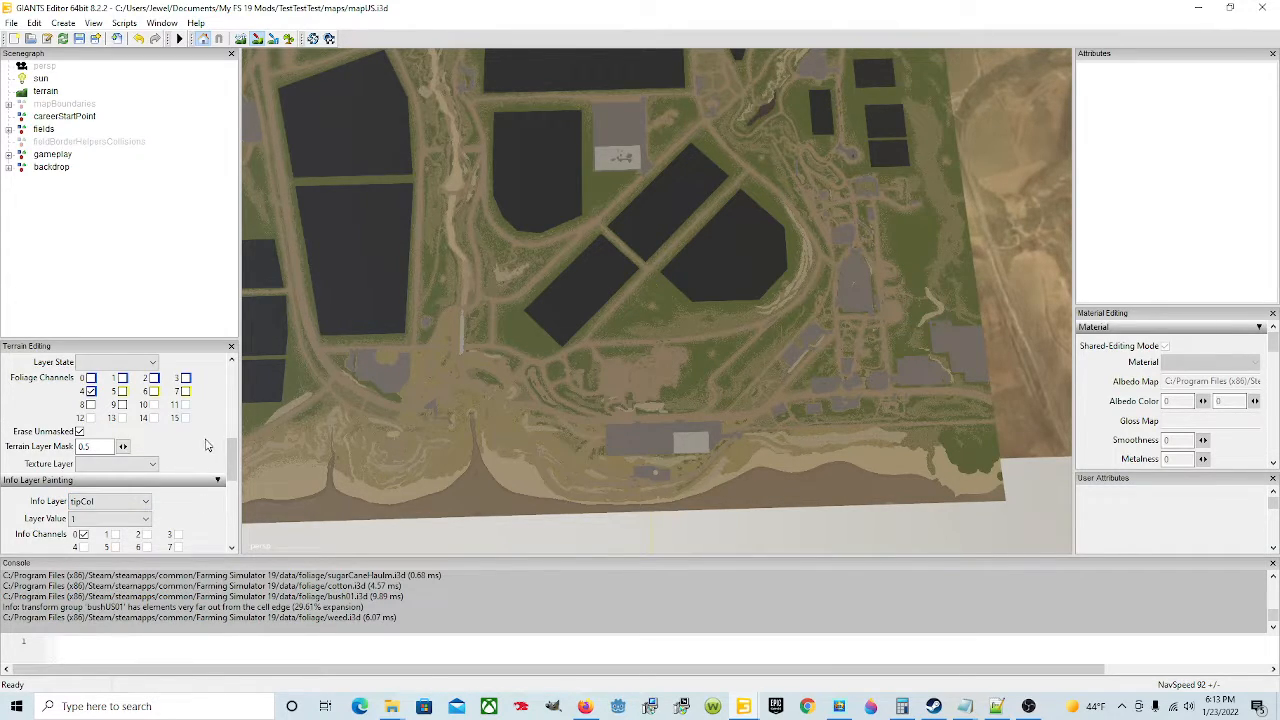
{"action": "scroll", "coordinate": [206, 445], "scroll_direction": "up", "scroll_amount": 5}
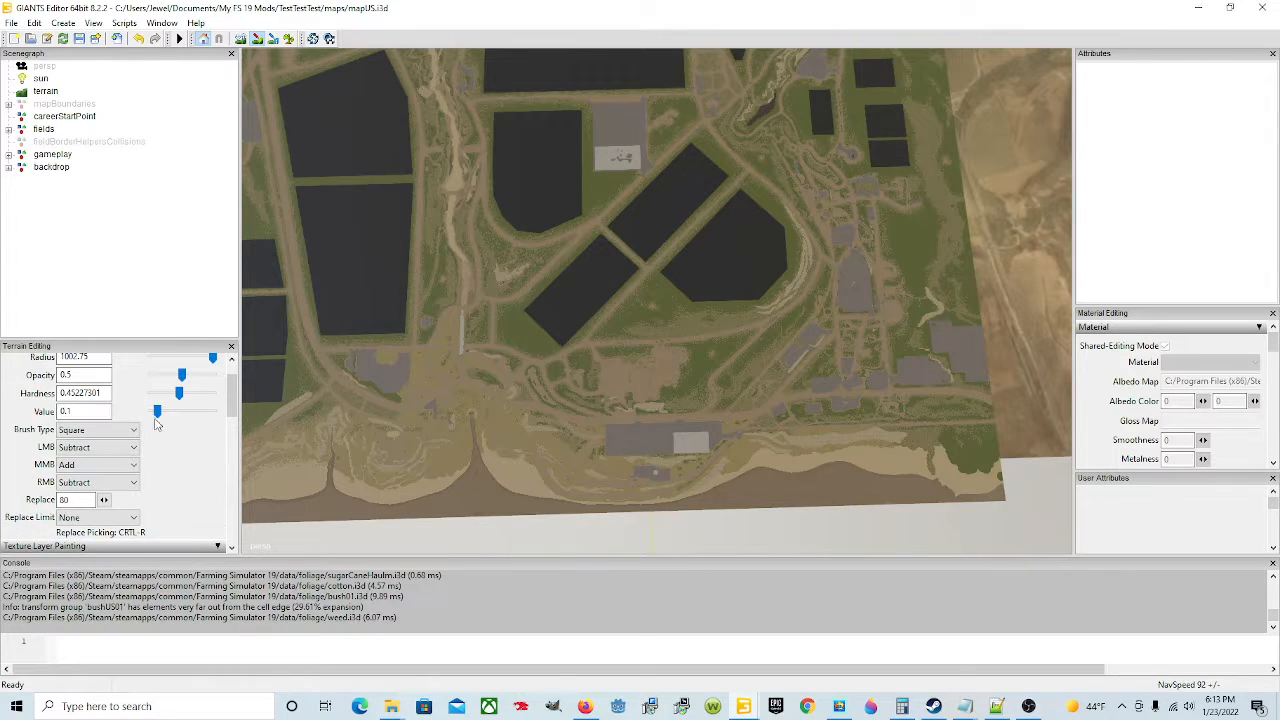
{"action": "left_click", "coordinate": [113, 447]}
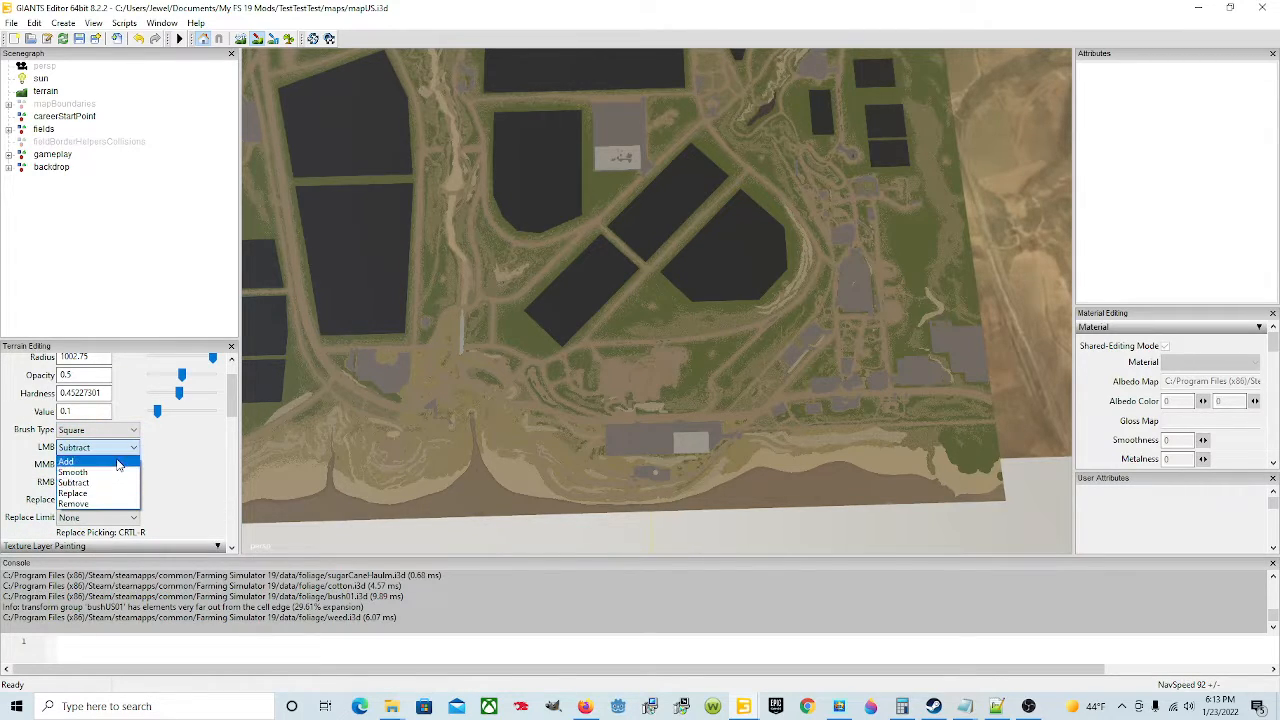
{"action": "left_click", "coordinate": [66, 461]}
Step: Set the texture painting layer to GRASS_ROUGH
{"action": "scroll", "coordinate": [205, 495], "scroll_direction": "down", "scroll_amount": 3}
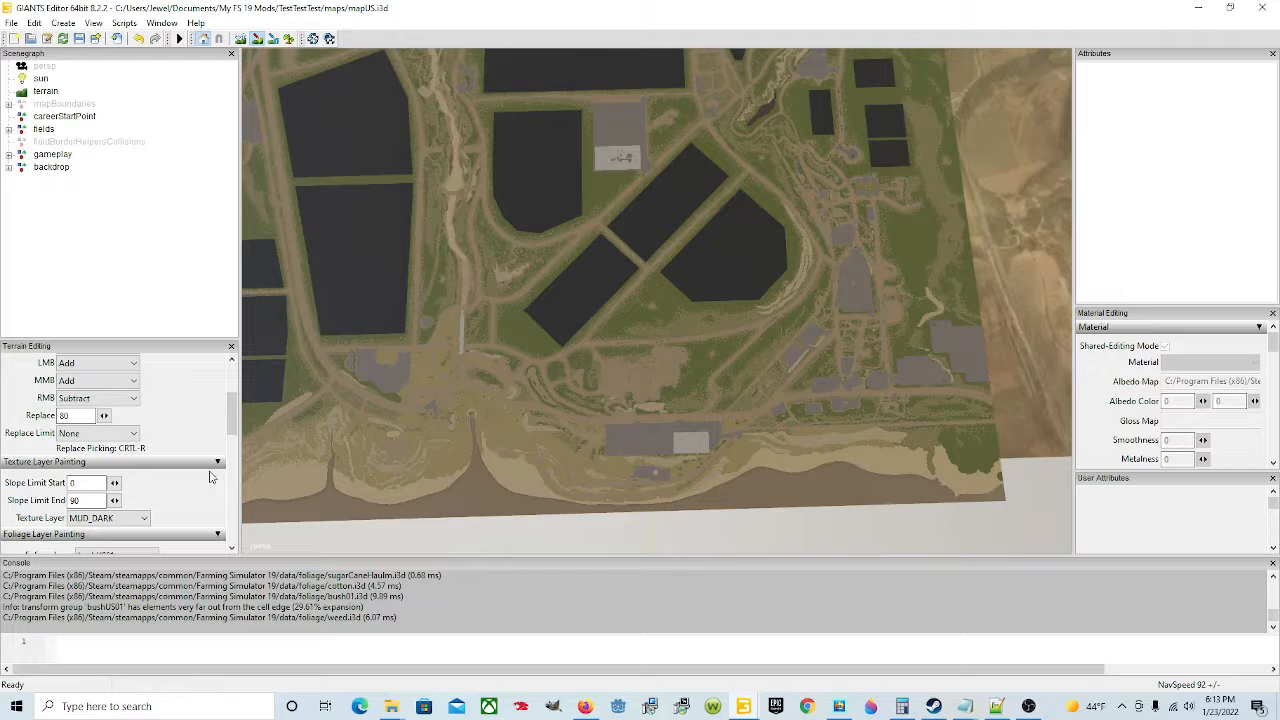
{"action": "scroll", "coordinate": [210, 477], "scroll_direction": "down", "scroll_amount": 2}
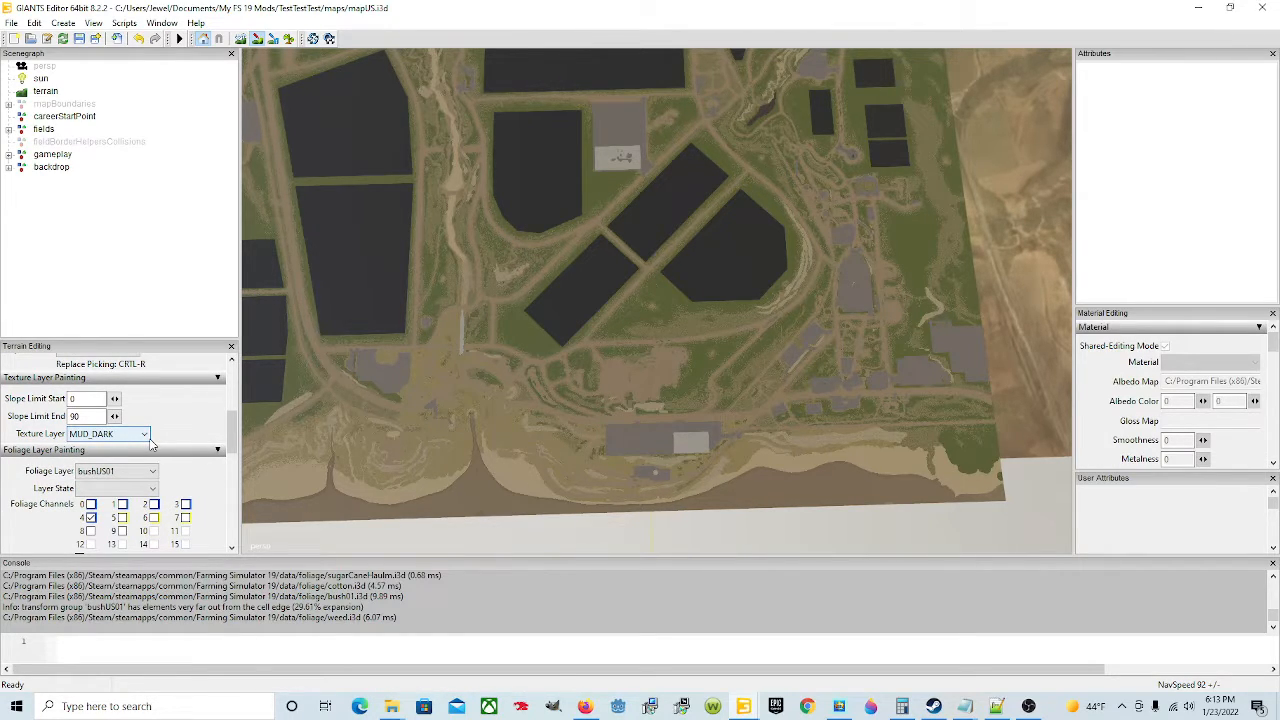
{"action": "left_click", "coordinate": [142, 435]}
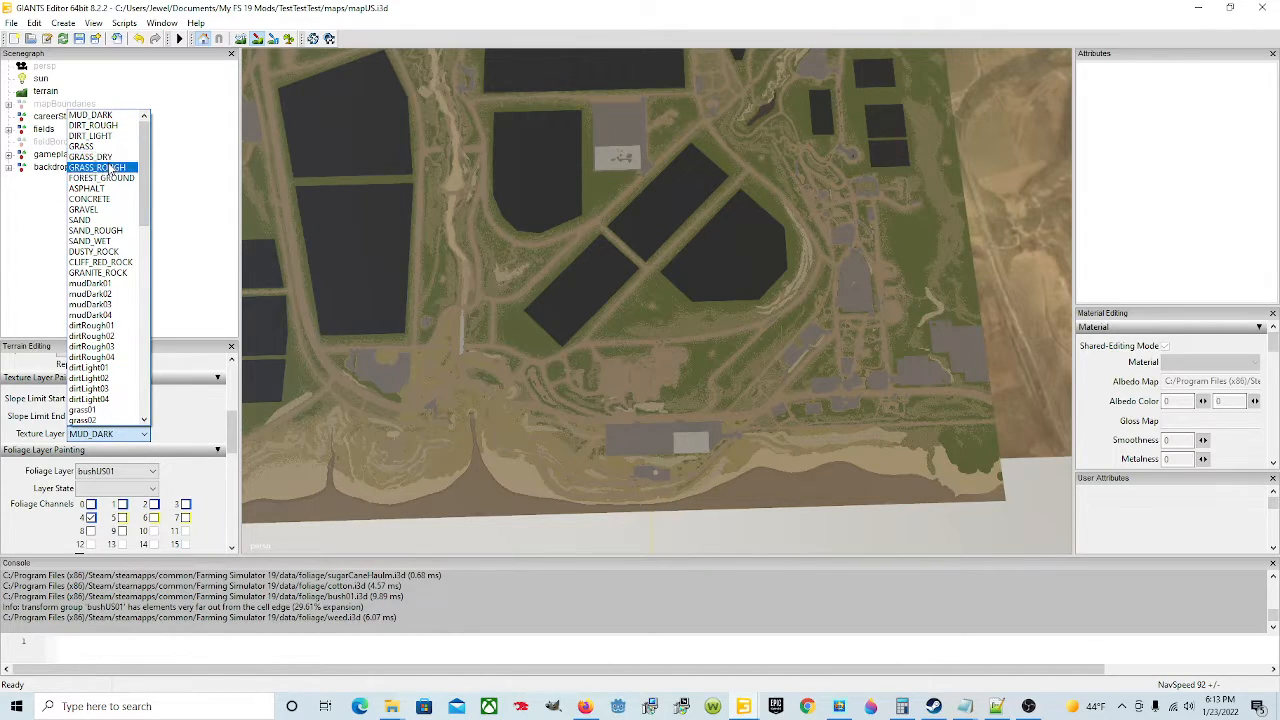
{"action": "left_click", "coordinate": [97, 167]}
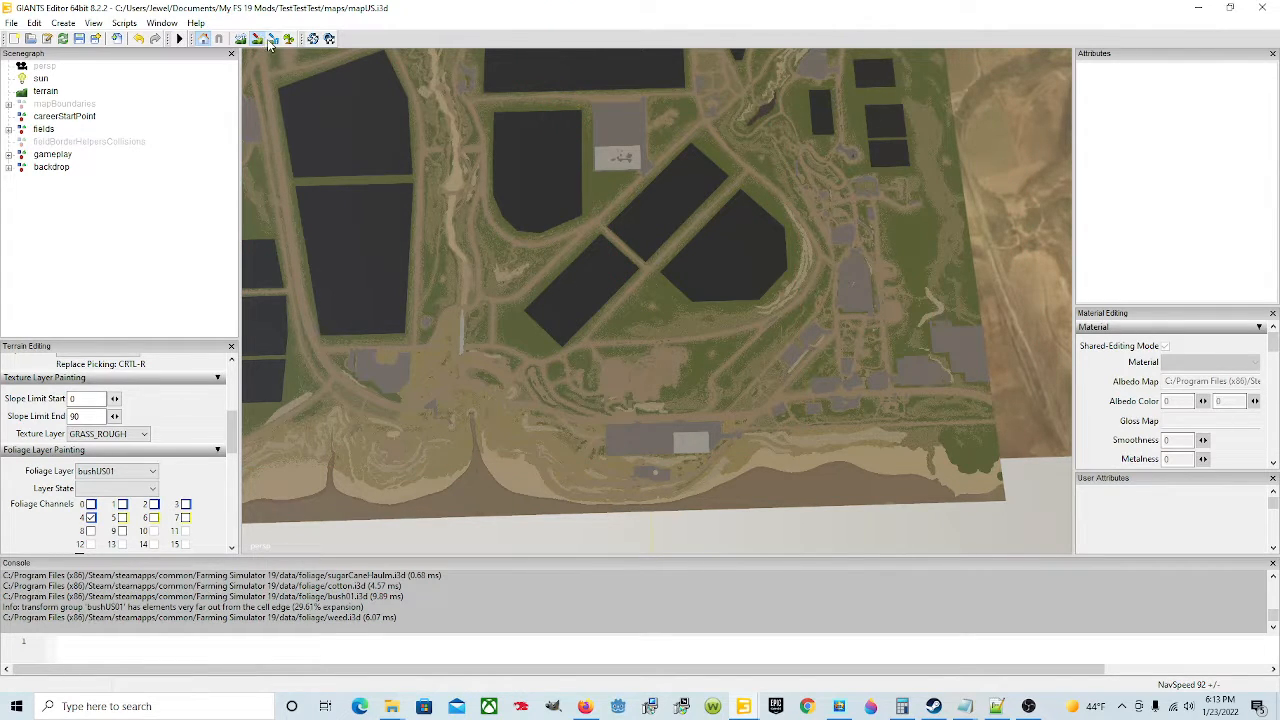
Step: Set the primary brush action to Subtract
{"action": "left_click_drag", "start_coordinate": [698, 321], "coordinate": [674, 270], "text": "alt"}
{"action": "scroll", "coordinate": [676, 286], "scroll_direction": "down", "scroll_amount": 4}
{"action": "scroll", "coordinate": [674, 285], "scroll_direction": "down", "scroll_amount": 4}
{"action": "scroll", "coordinate": [685, 286], "scroll_direction": "down", "scroll_amount": 2}
{"action": "scroll", "coordinate": [658, 258], "scroll_direction": "down", "scroll_amount": 3}
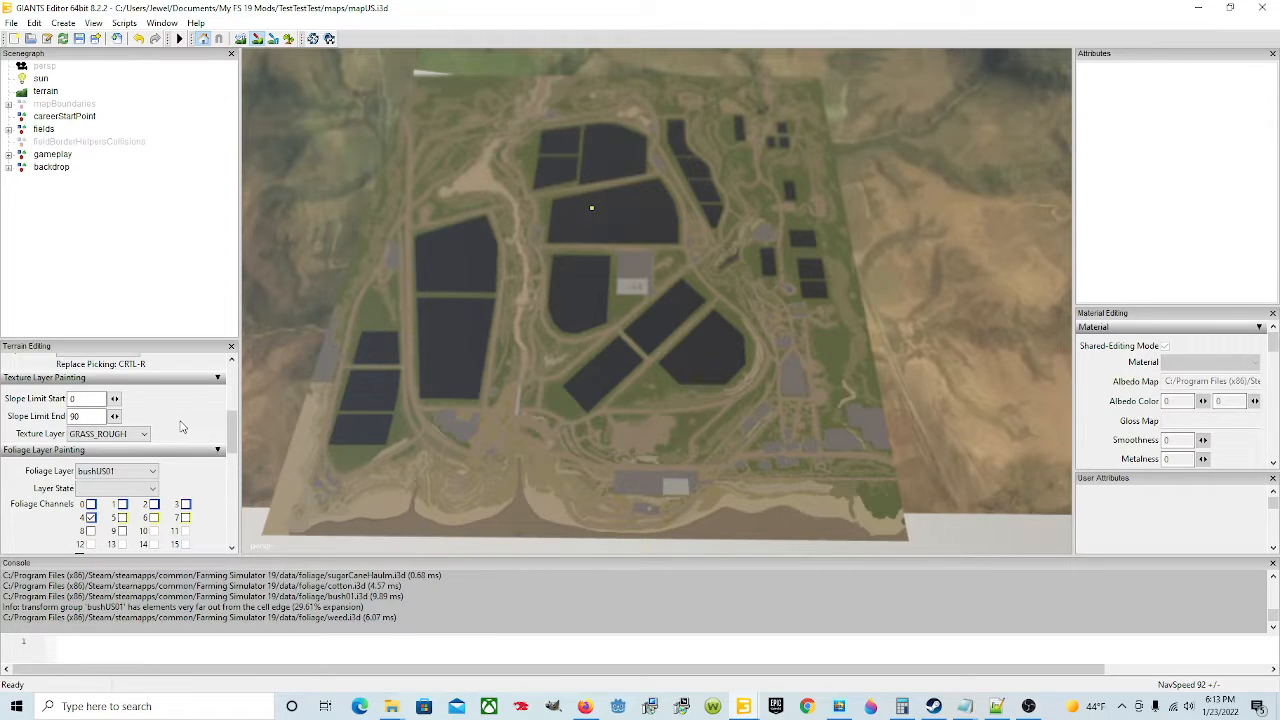
{"action": "scroll", "coordinate": [181, 427], "scroll_direction": "up", "scroll_amount": 1}
{"action": "scroll", "coordinate": [181, 427], "scroll_direction": "up", "scroll_amount": 3}
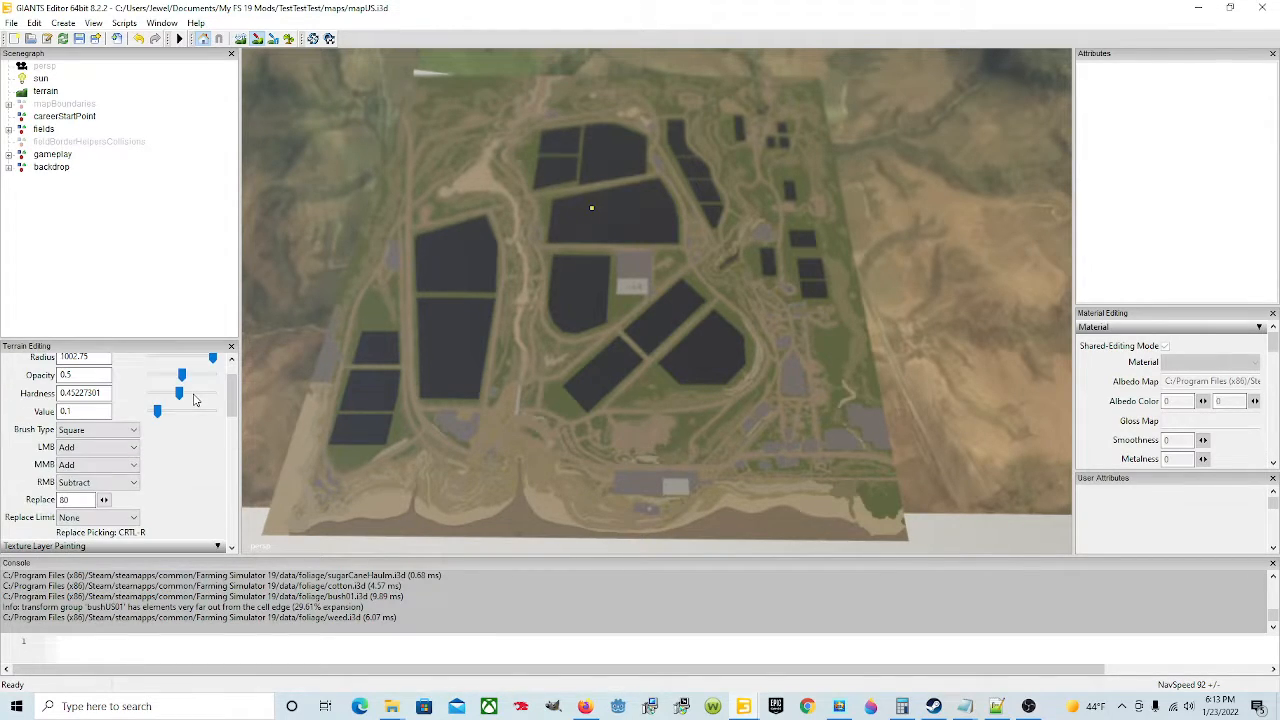
{"action": "left_click", "coordinate": [117, 447]}
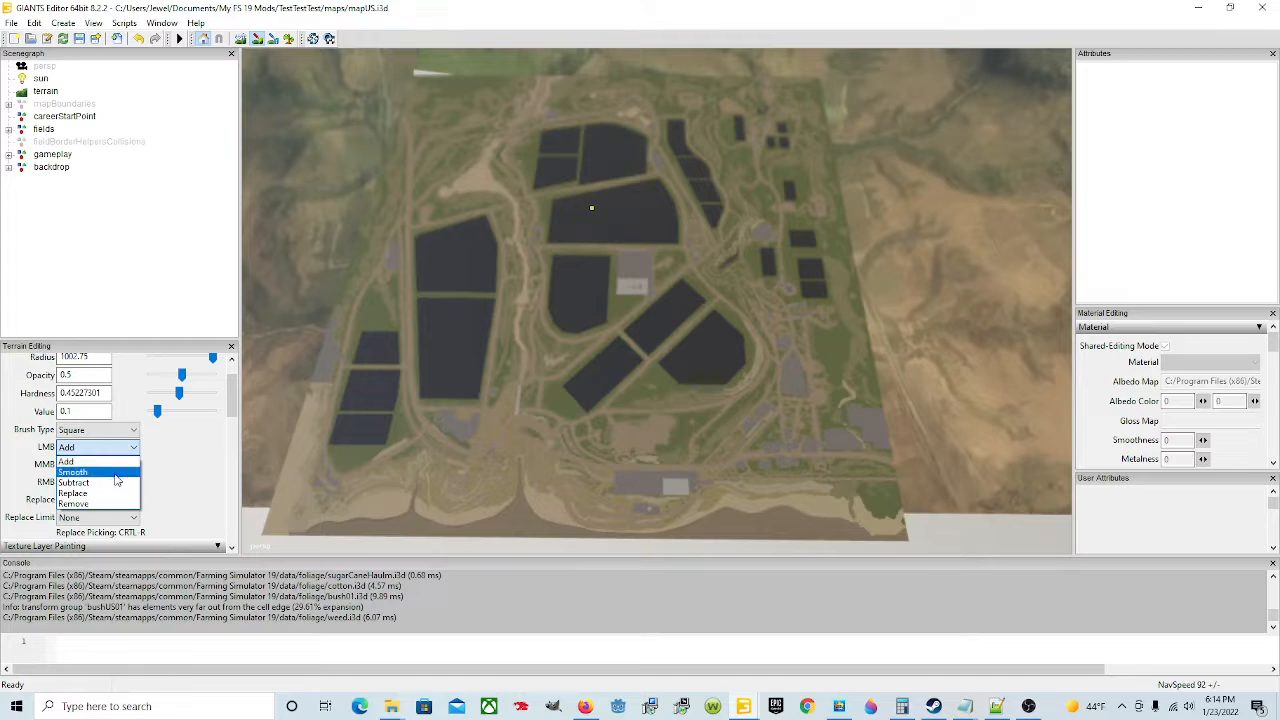
{"action": "left_click", "coordinate": [85, 482]}
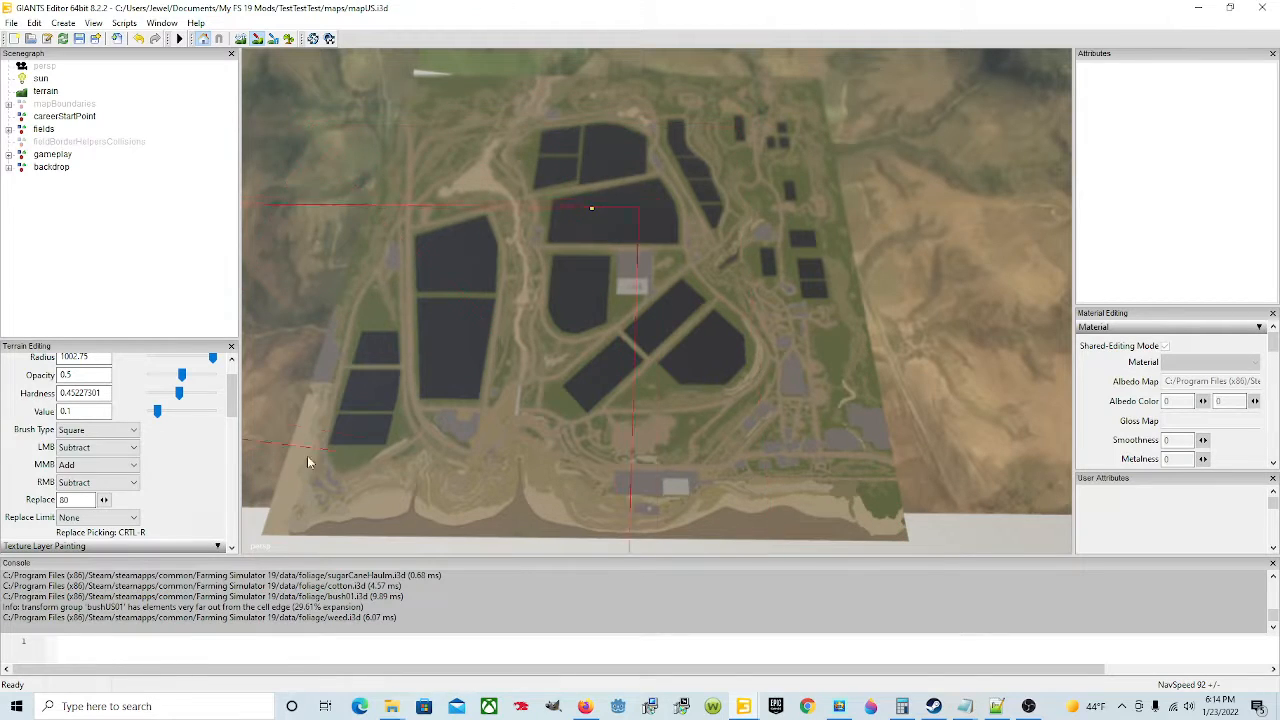
Step: Set the foliage painting layer to terrainDetail and toggle terrain foliage paint mode
{"action": "left_click_drag", "start_coordinate": [236, 420], "coordinate": [215, 460]}
{"action": "left_click", "coordinate": [153, 430]}
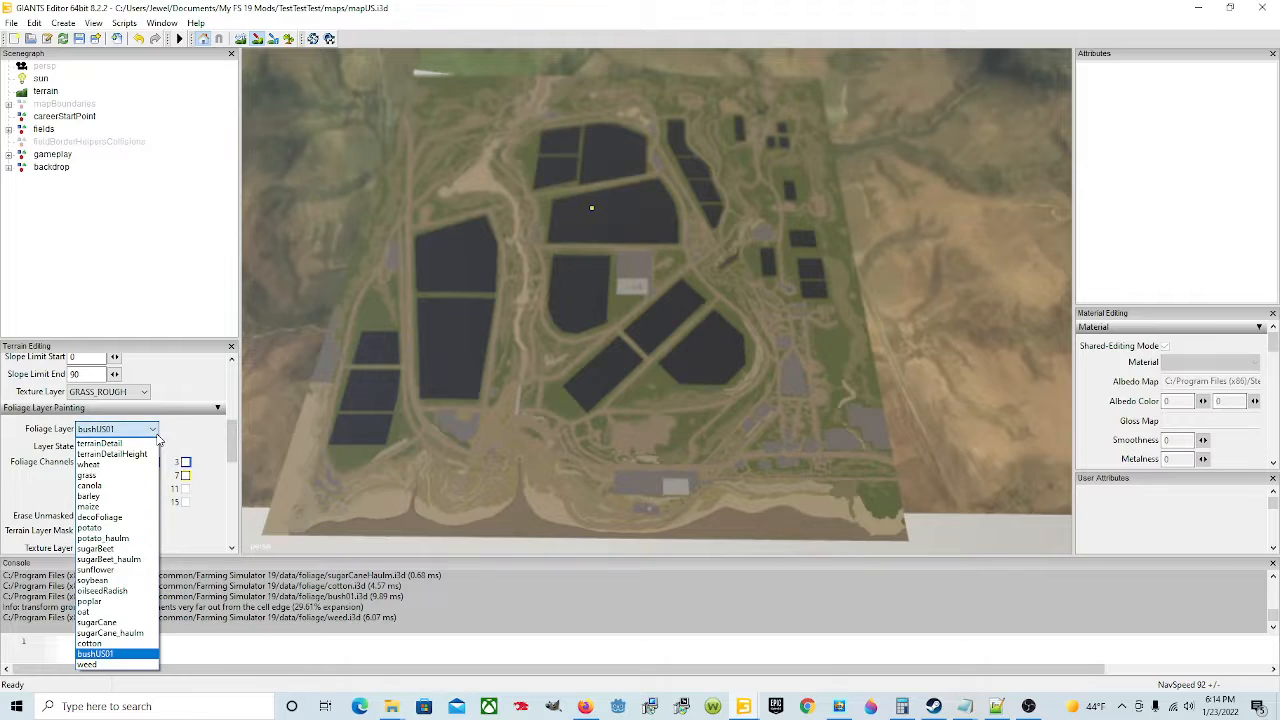
{"action": "left_click", "coordinate": [140, 443]}
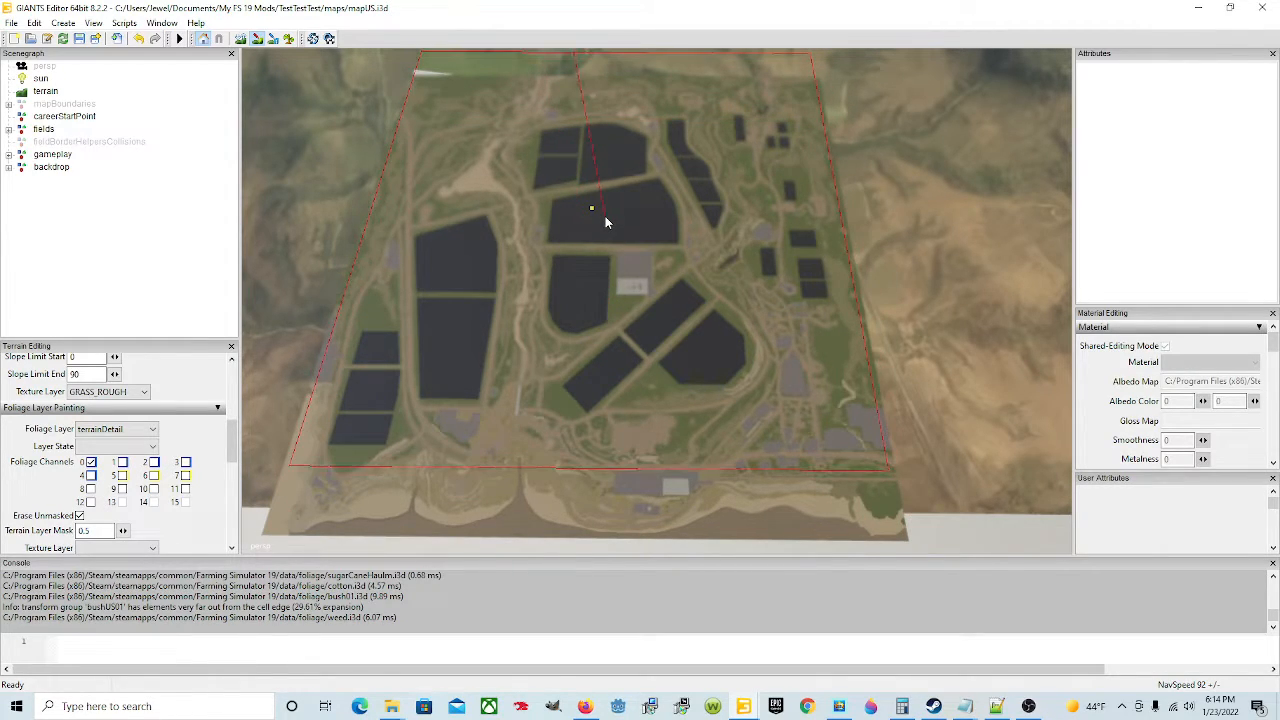
{"action": "left_click", "coordinate": [289, 38]}
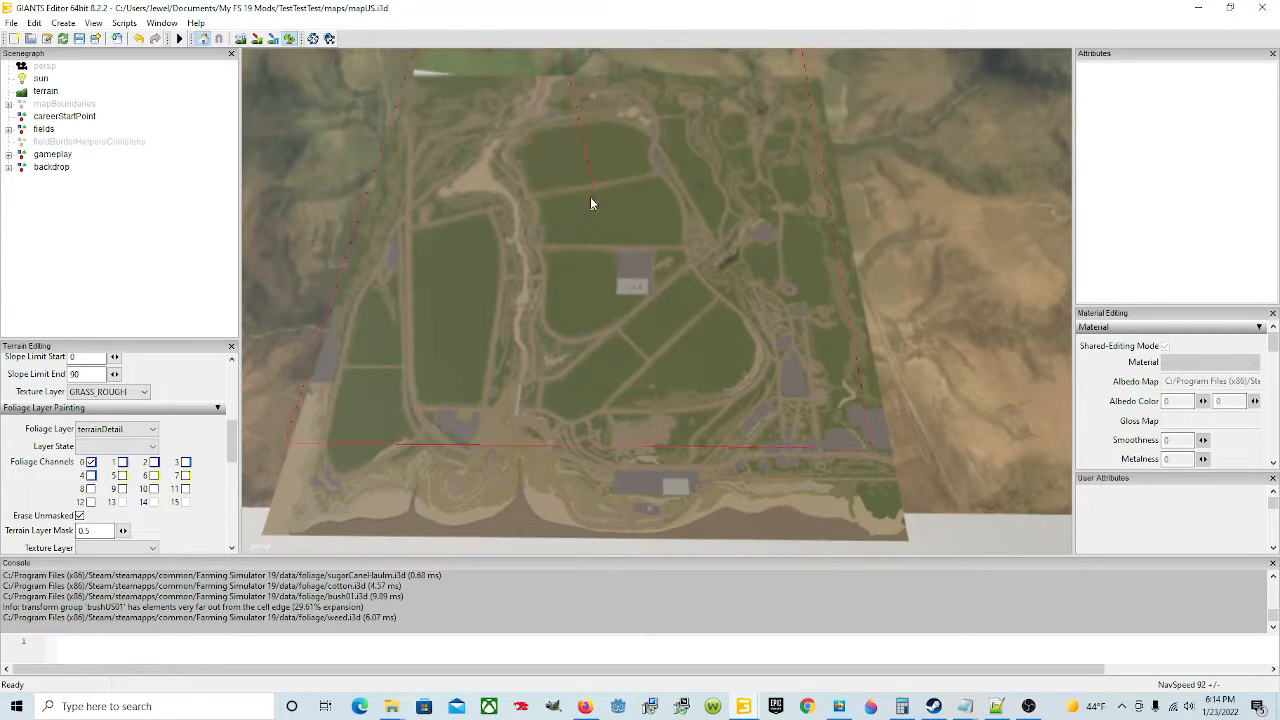
{"action": "left_click", "coordinate": [290, 46]}
Step: Set the primary brush action back to Add in the terrain editing settings
{"action": "scroll", "coordinate": [216, 461], "scroll_direction": "up", "scroll_amount": 1}
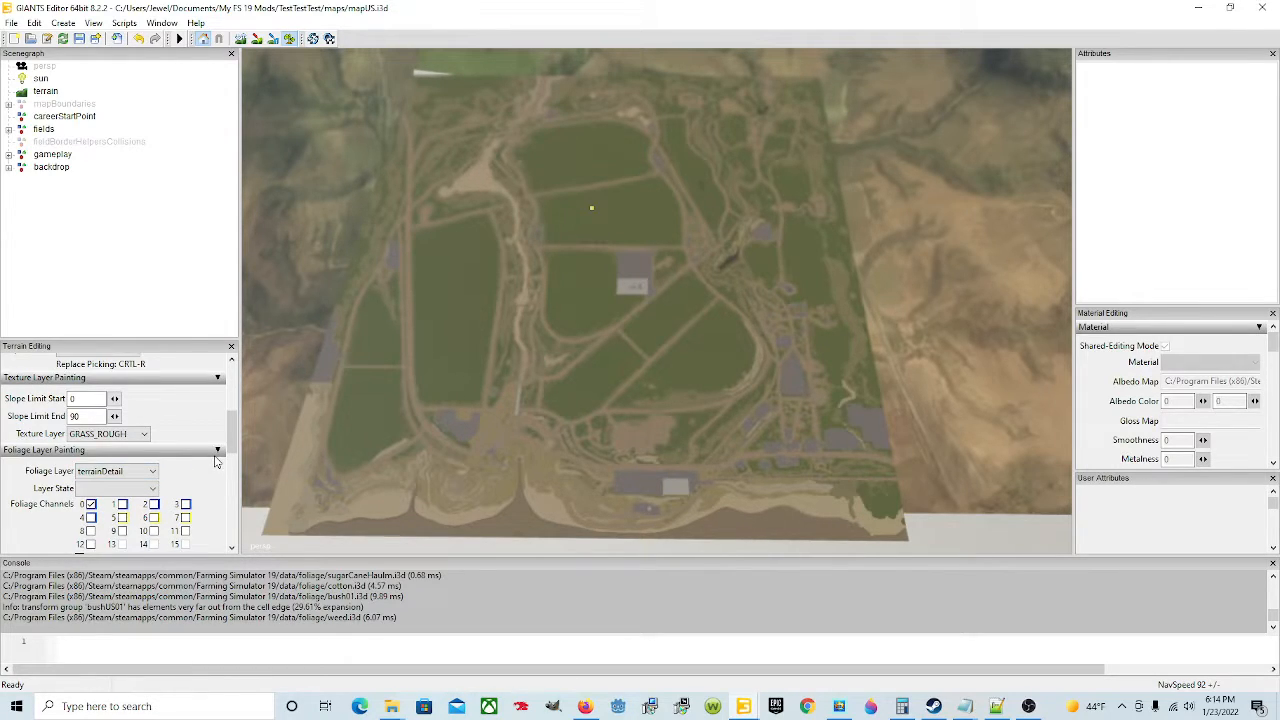
{"action": "scroll", "coordinate": [216, 440], "scroll_direction": "up", "scroll_amount": 1}
{"action": "scroll", "coordinate": [199, 390], "scroll_direction": "up", "scroll_amount": 3}
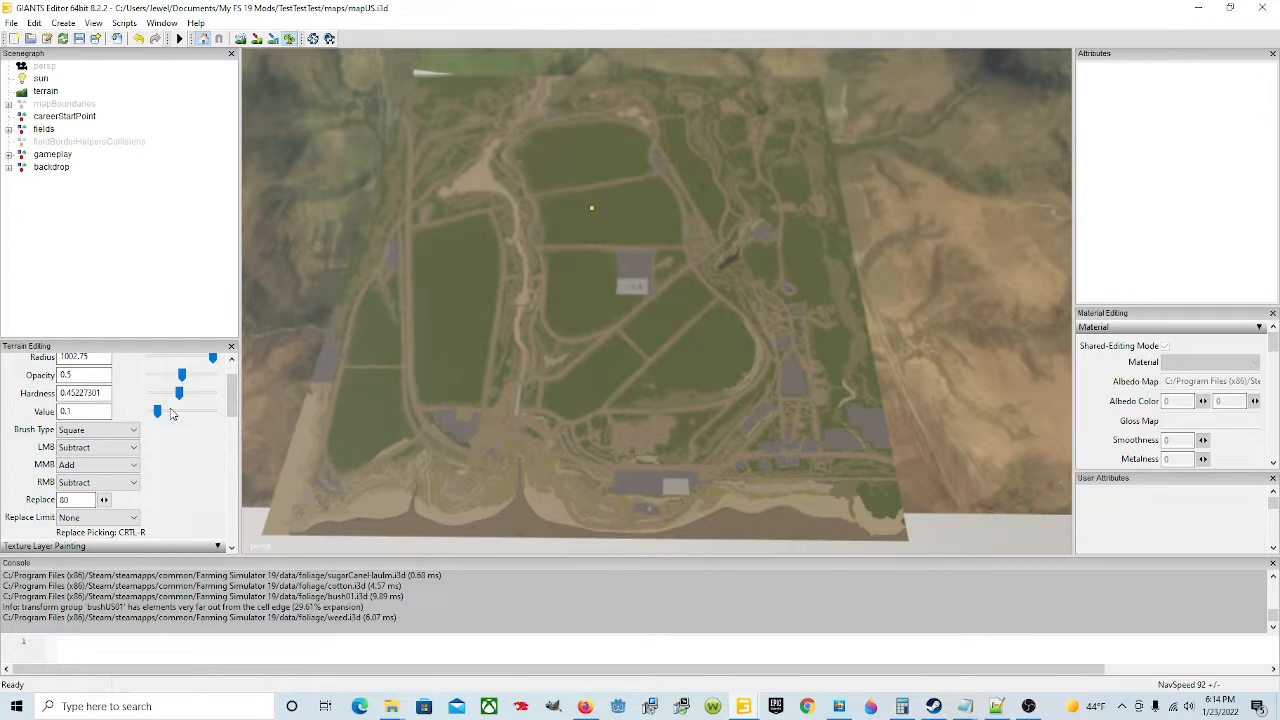
{"action": "scroll", "coordinate": [199, 469], "scroll_direction": "down", "scroll_amount": 2}
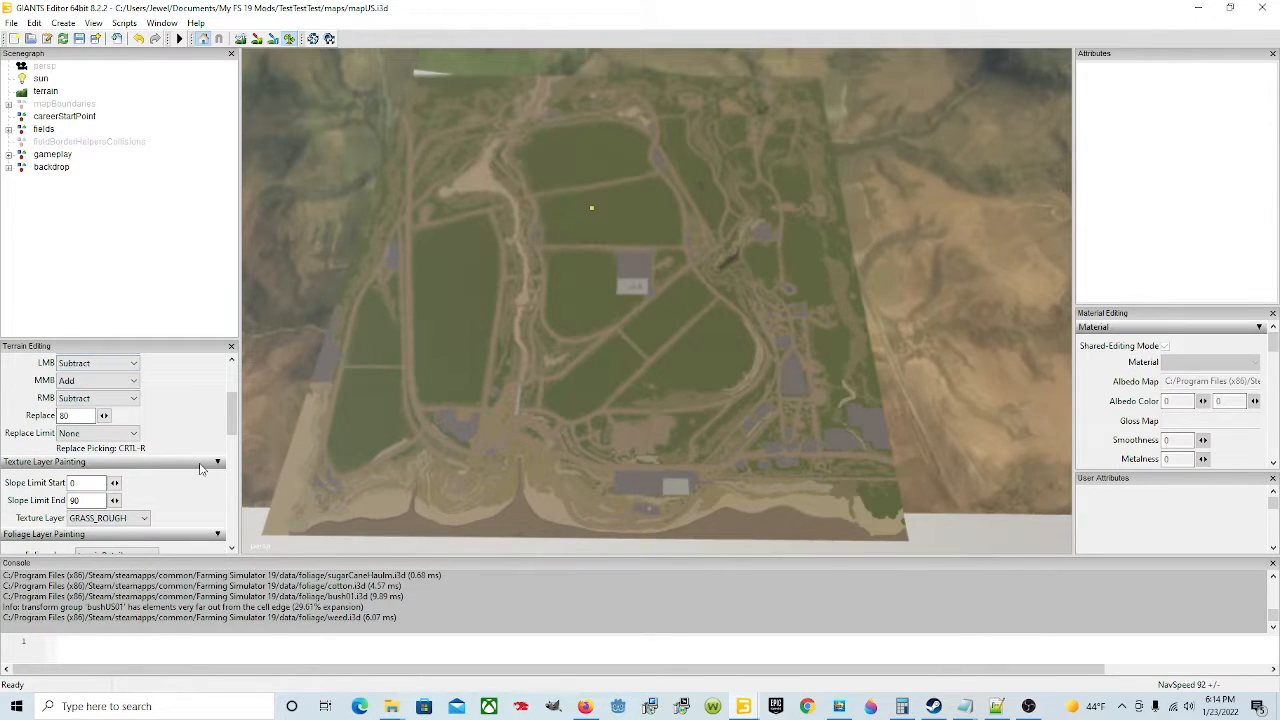
{"action": "scroll", "coordinate": [201, 468], "scroll_direction": "down", "scroll_amount": 3}
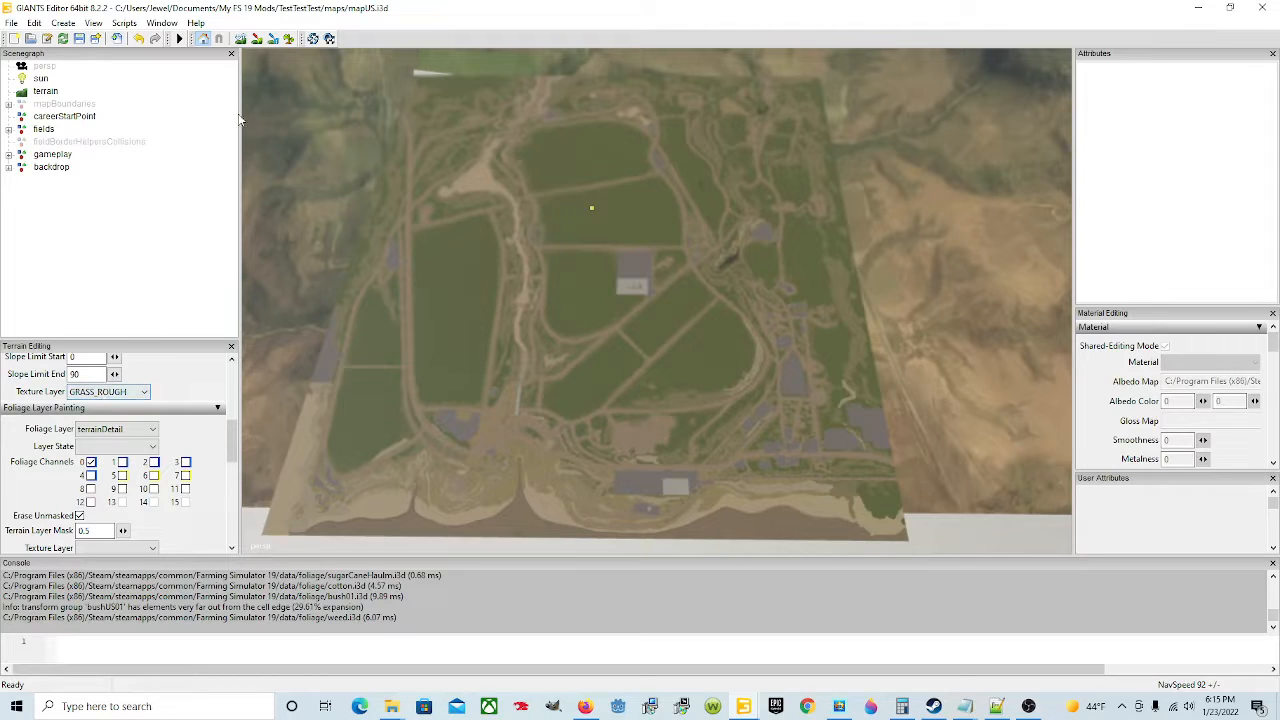
{"action": "scroll", "coordinate": [202, 398], "scroll_direction": "up", "scroll_amount": 5}
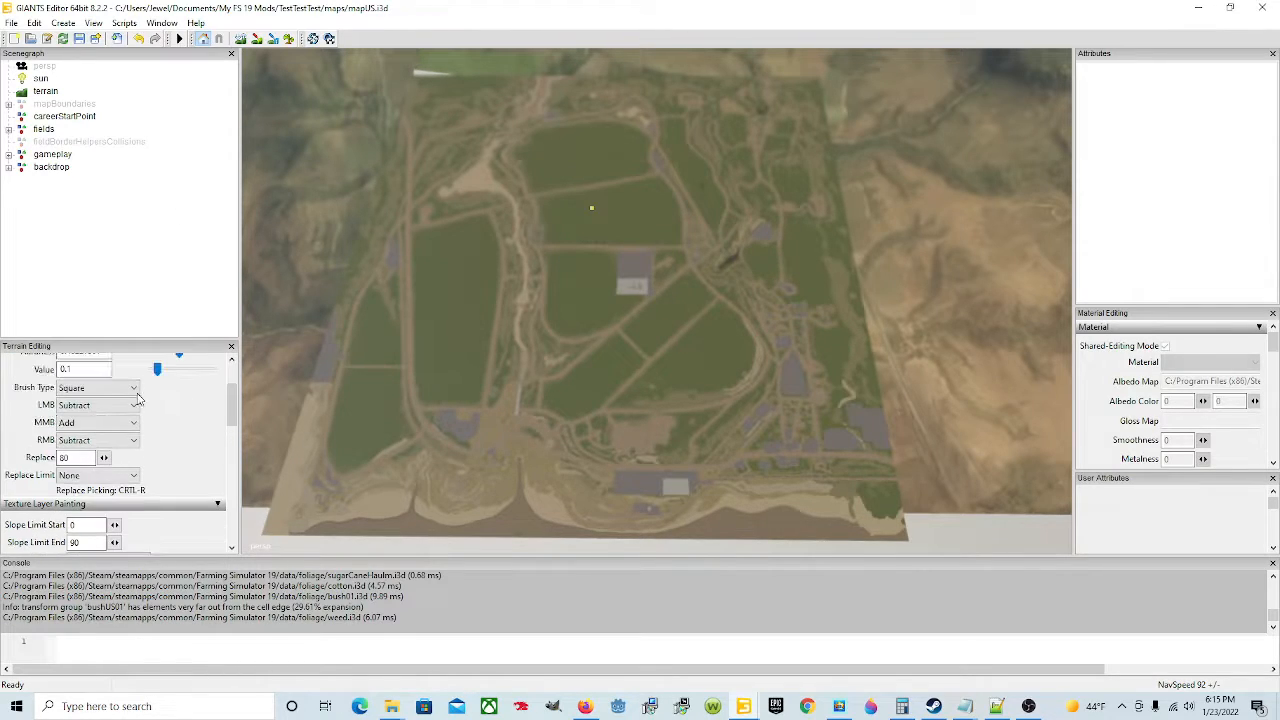
{"action": "left_click", "coordinate": [127, 405]}
{"action": "left_click", "coordinate": [66, 419]}
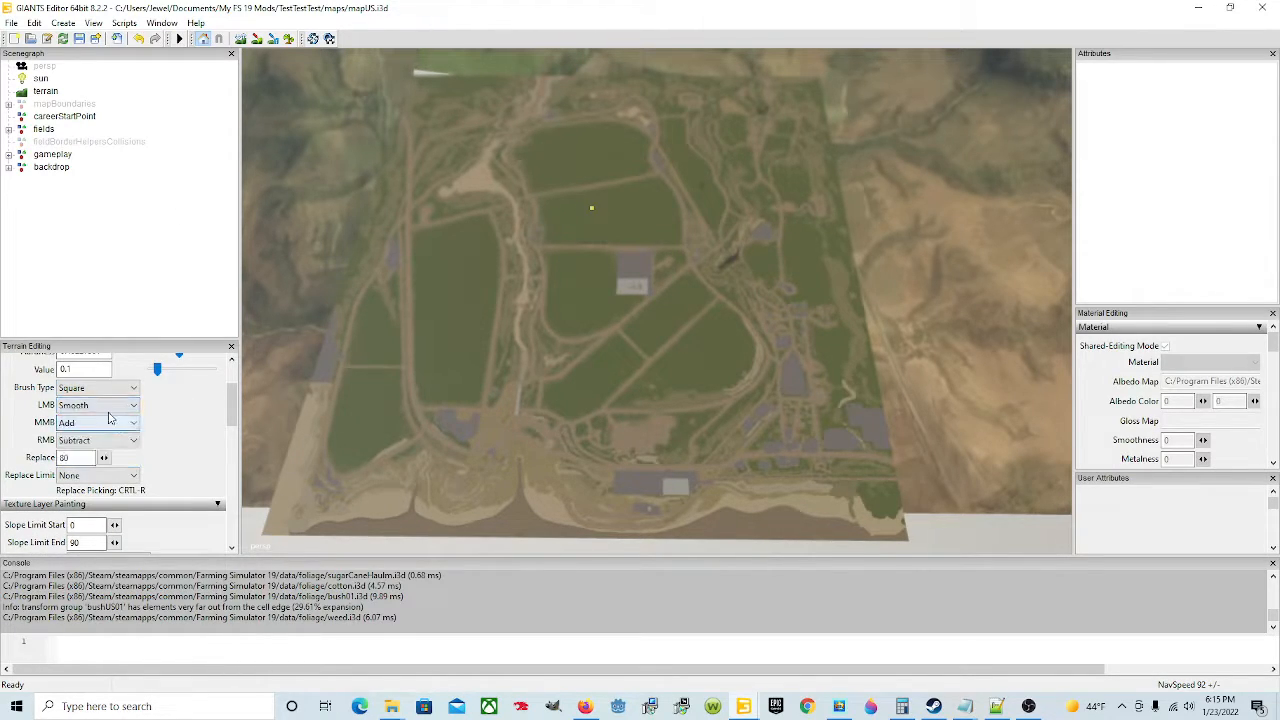
{"action": "left_click", "coordinate": [97, 422]}
{"action": "left_click", "coordinate": [70, 419]}
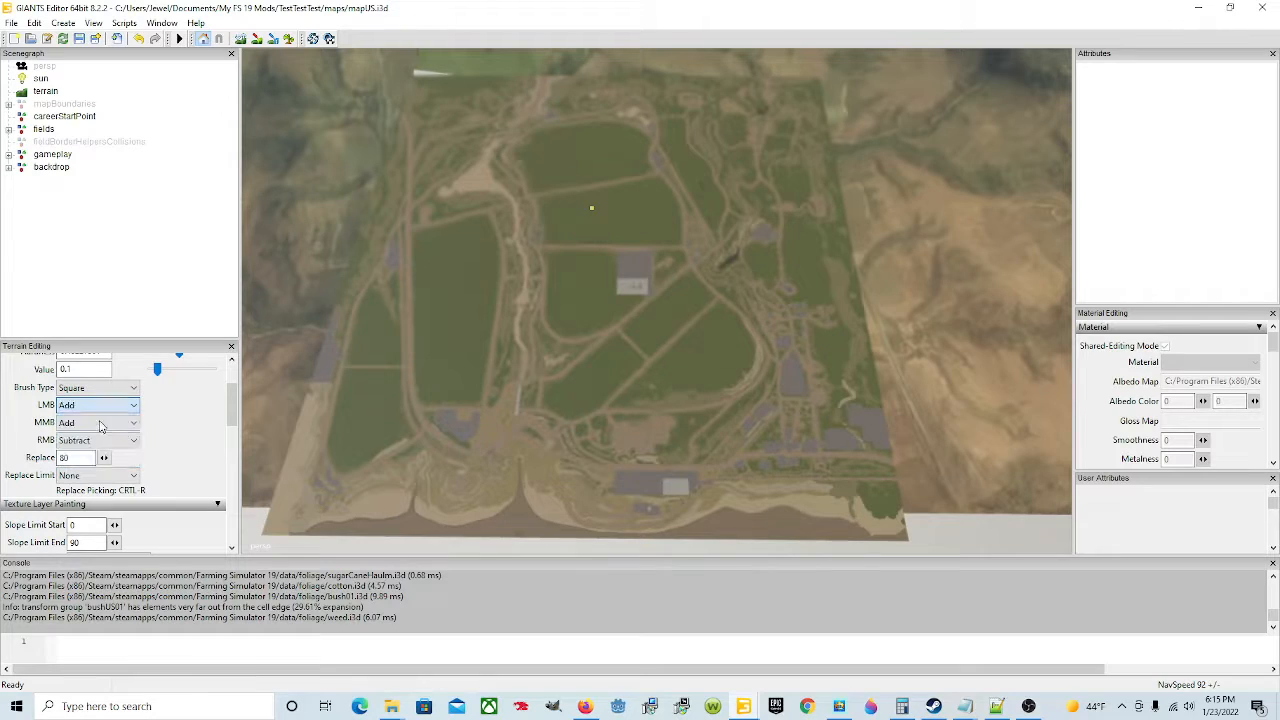
Step: Paint the entire map with the GRASS_ROUGH texture in terrain detail texture paint mode
{"action": "left_click", "coordinate": [257, 38]}
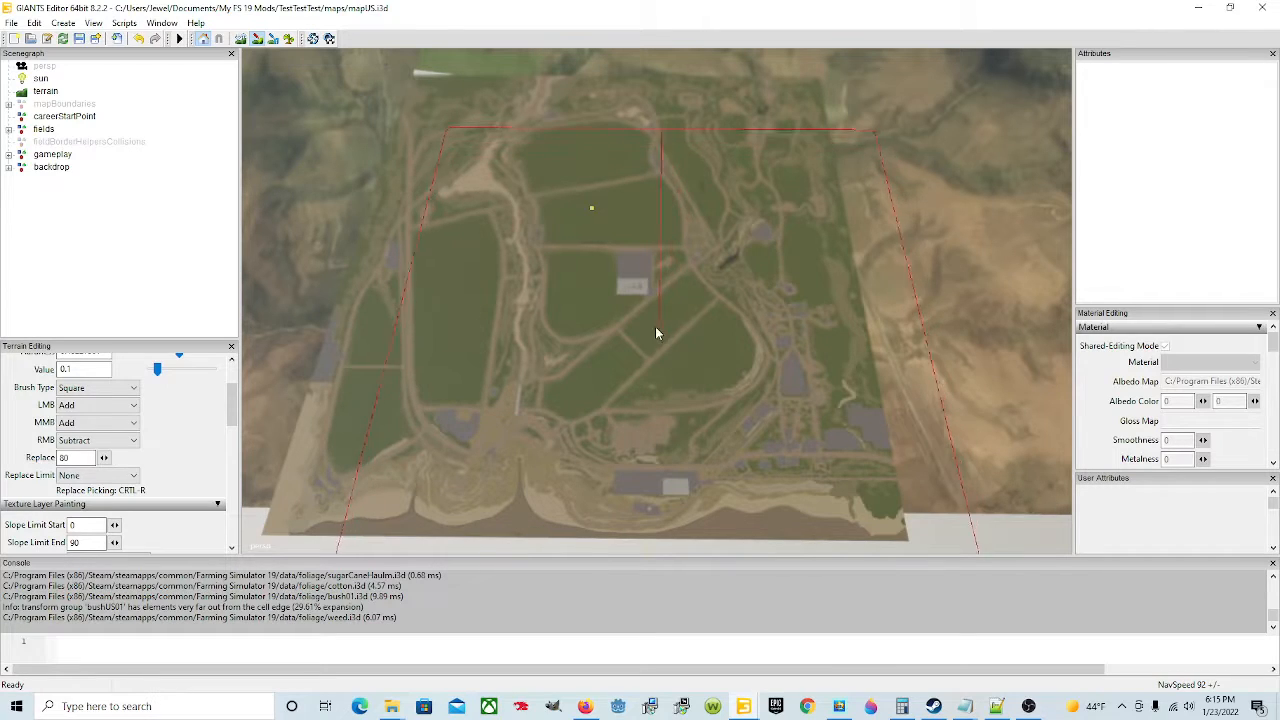
{"action": "left_click", "coordinate": [588, 237]}
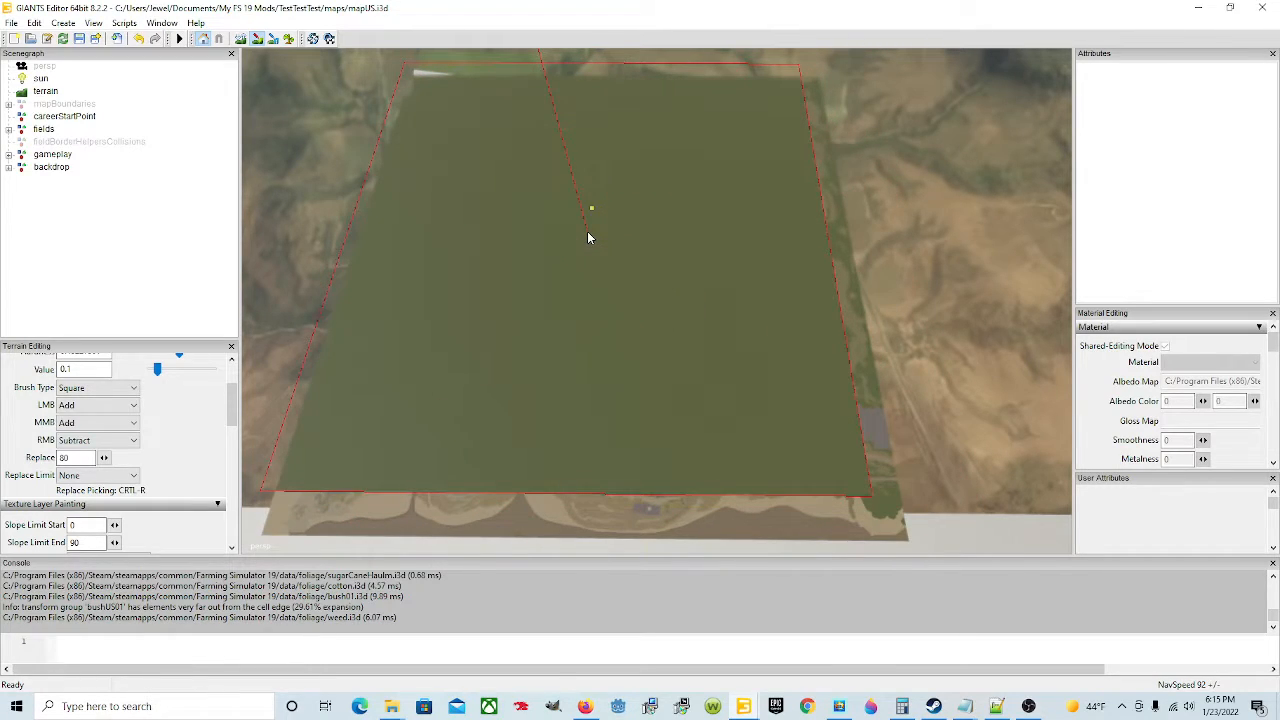
{"action": "mouse_move", "coordinate": [588, 237]}
{"action": "left_mouse_down"}
{"action": "mouse_move", "coordinate": [654, 221]}
{"action": "mouse_move", "coordinate": [667, 300]}
{"action": "mouse_move", "coordinate": [549, 303]}
{"action": "mouse_move", "coordinate": [521, 188]}
{"action": "left_mouse_up"}
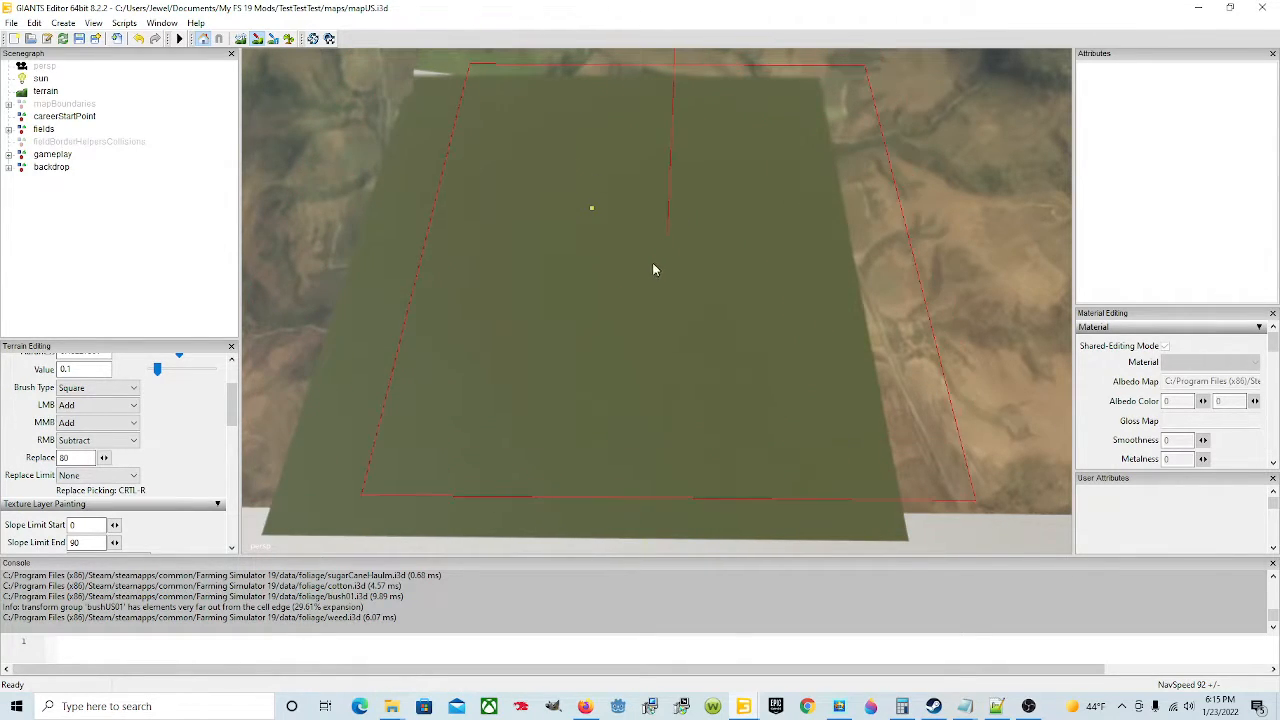
{"action": "left_click", "coordinate": [263, 42]}
{"action": "scroll", "coordinate": [563, 260], "scroll_direction": "up", "scroll_amount": 5}
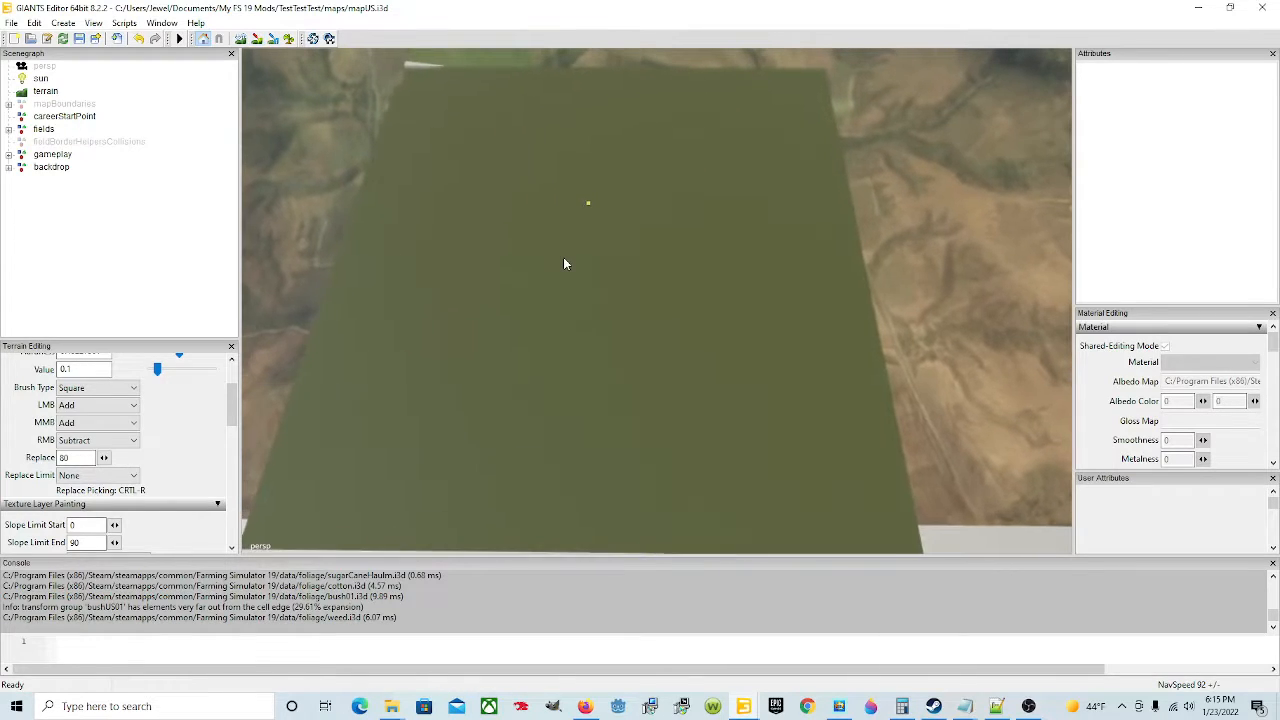
{"action": "scroll", "coordinate": [563, 255], "scroll_direction": "up", "scroll_amount": 3}
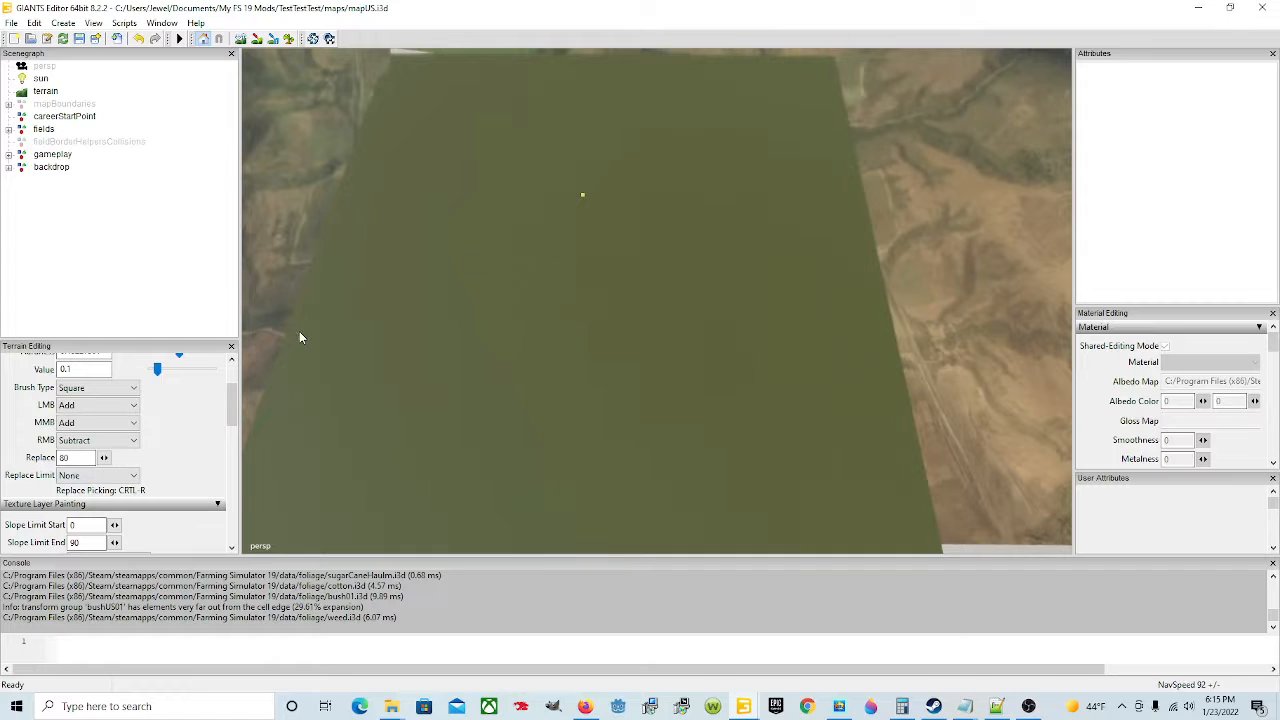
Step: Inspect the newly painted ground texture across the flattened map from several viewpoints
{"action": "scroll", "coordinate": [564, 337], "scroll_direction": "up", "scroll_amount": 2}
{"action": "scroll", "coordinate": [600, 329], "scroll_direction": "up", "scroll_amount": 3}
{"action": "left_click_drag", "start_coordinate": [600, 329], "coordinate": [623, 296], "text": "alt"}
{"action": "scroll", "coordinate": [628, 291], "scroll_direction": "up", "scroll_amount": 3}
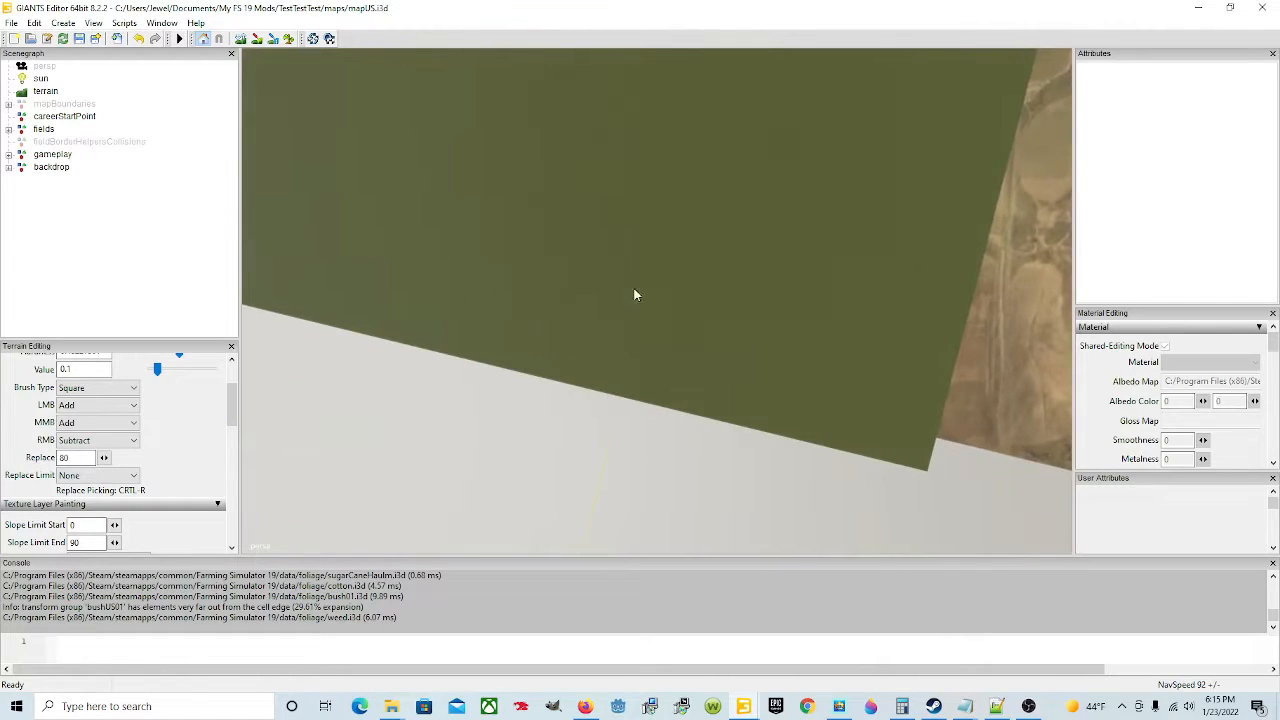
{"action": "scroll", "coordinate": [629, 337], "scroll_direction": "up", "scroll_amount": 4}
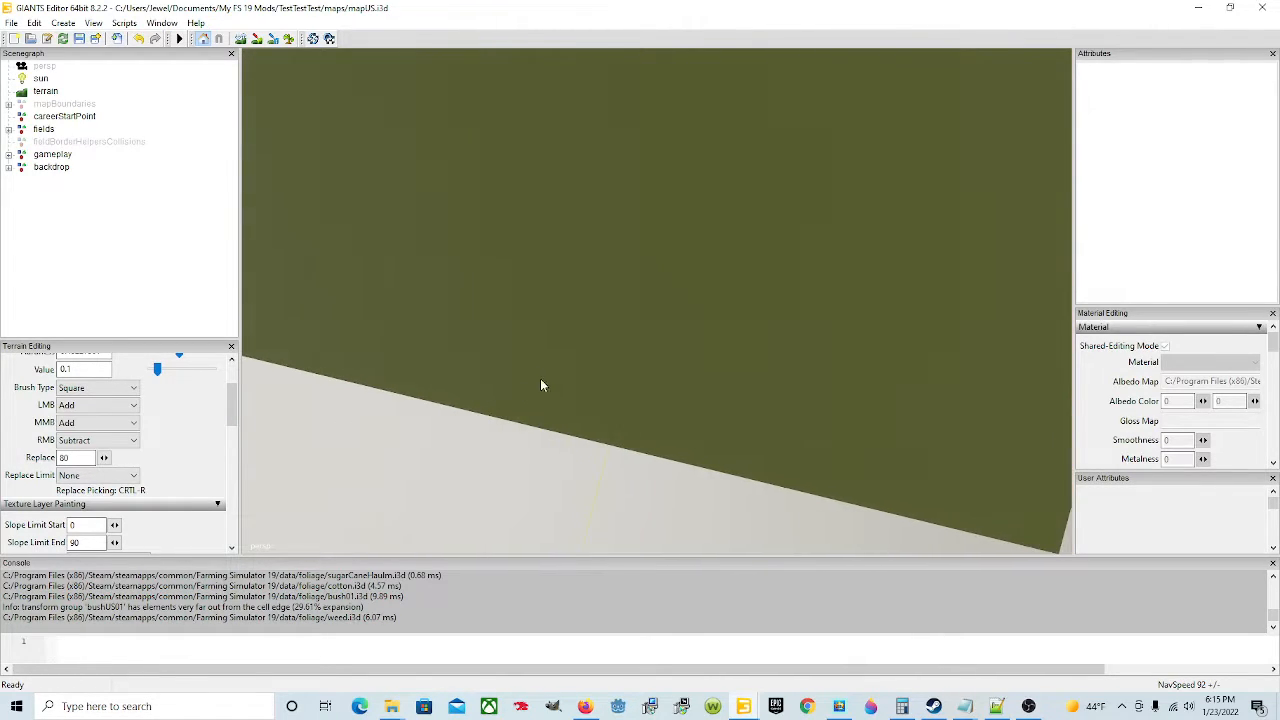
{"action": "scroll", "coordinate": [550, 381], "scroll_direction": "up", "scroll_amount": 2}
{"action": "left_click_drag", "start_coordinate": [539, 358], "coordinate": [578, 288], "text": "alt"}
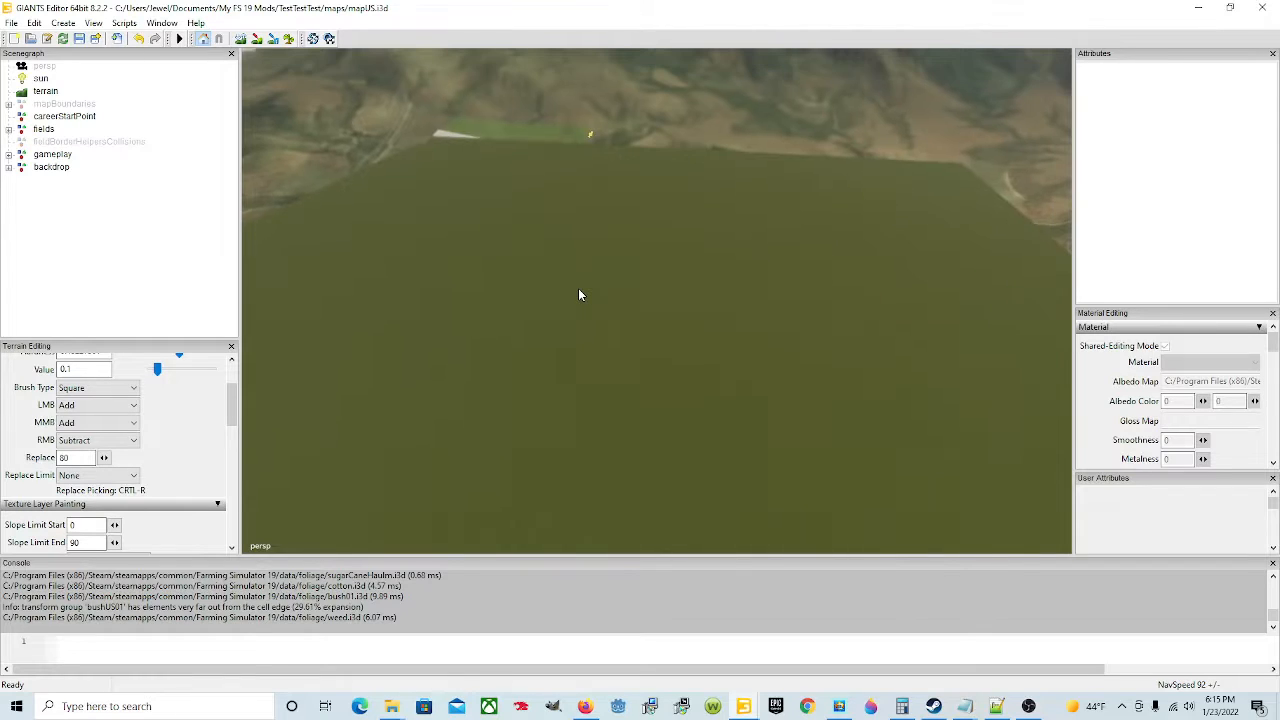
{"action": "scroll", "coordinate": [525, 428], "scroll_direction": "up", "scroll_amount": 4}
{"action": "left_click_drag", "start_coordinate": [530, 424], "coordinate": [553, 209], "text": "alt"}
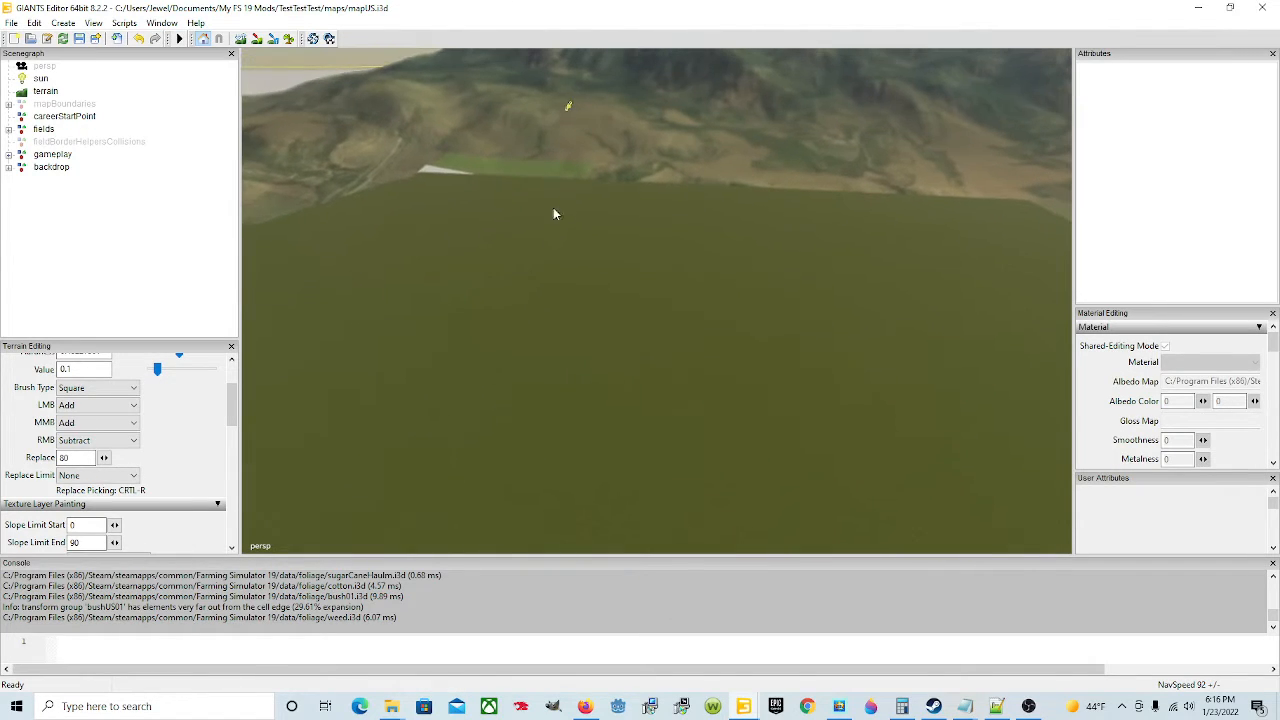
{"action": "left_click_drag", "start_coordinate": [523, 137], "coordinate": [657, 389], "text": "alt"}
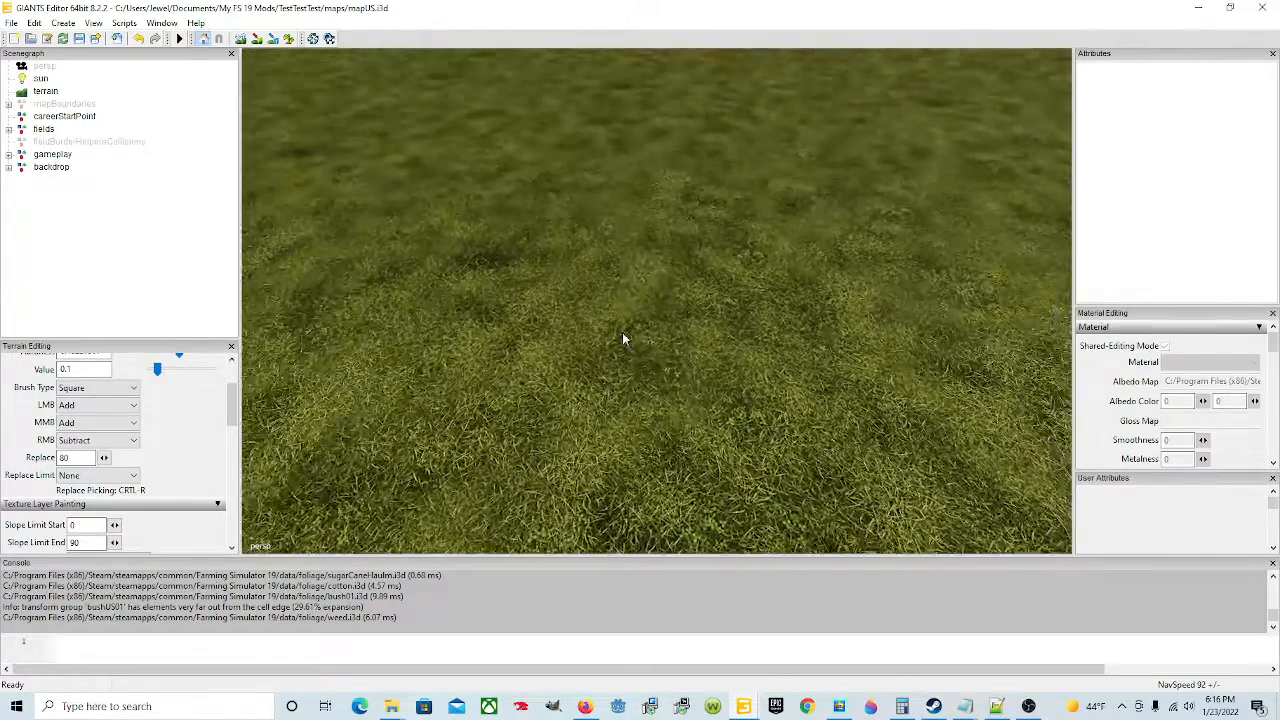
{"action": "left_click_drag", "start_coordinate": [622, 338], "coordinate": [622, 233], "text": "alt"}
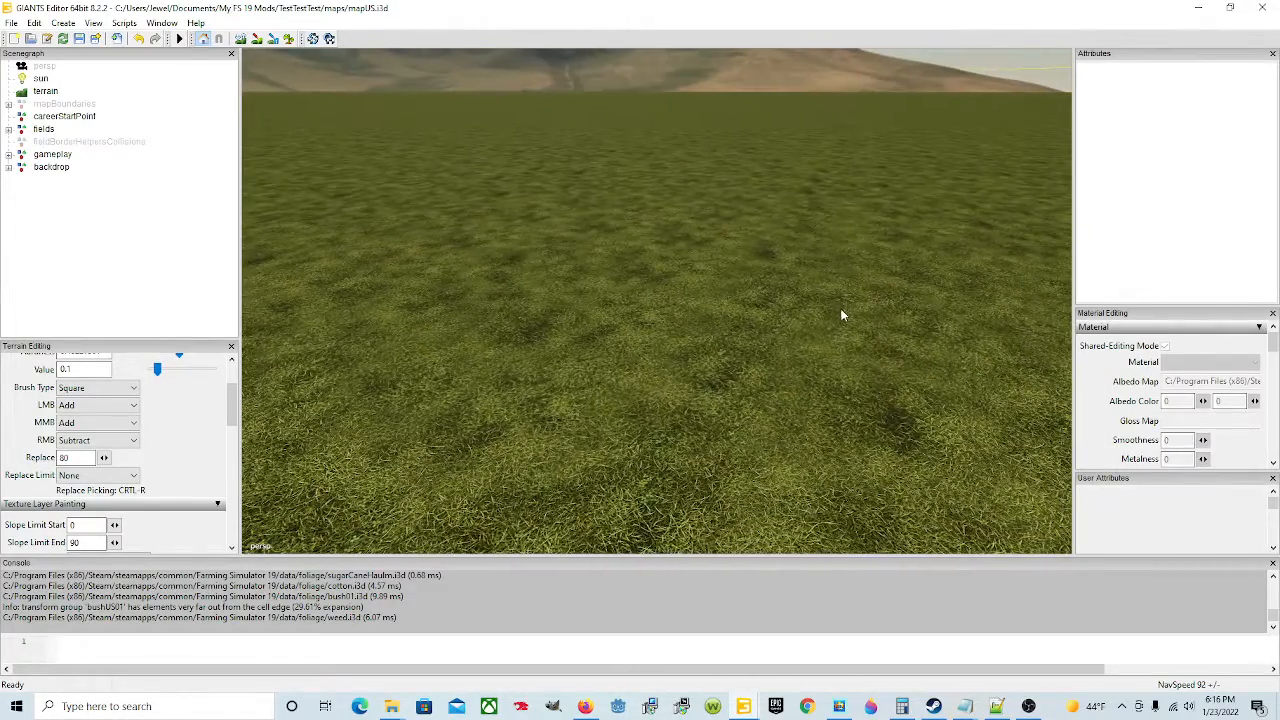
{"action": "left_click_drag", "start_coordinate": [732, 392], "coordinate": [588, 318], "text": "alt"}
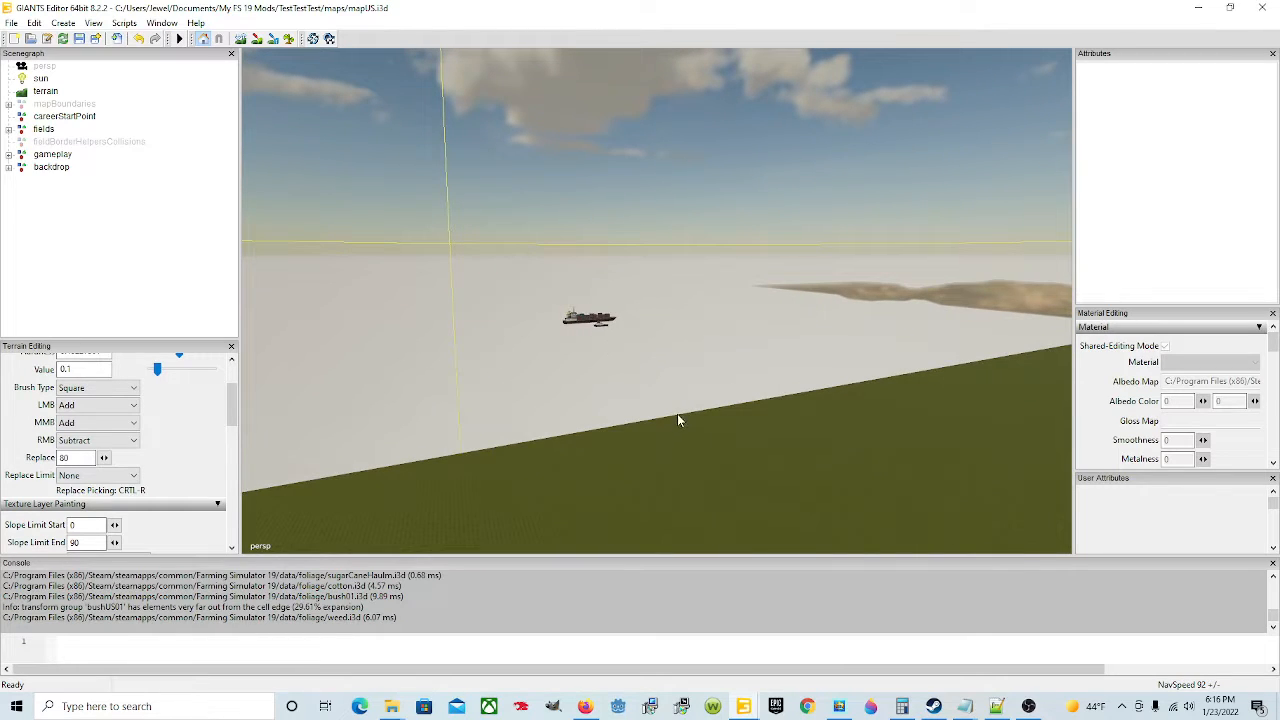
{"action": "left_click_drag", "start_coordinate": [678, 420], "coordinate": [927, 418], "text": "alt"}
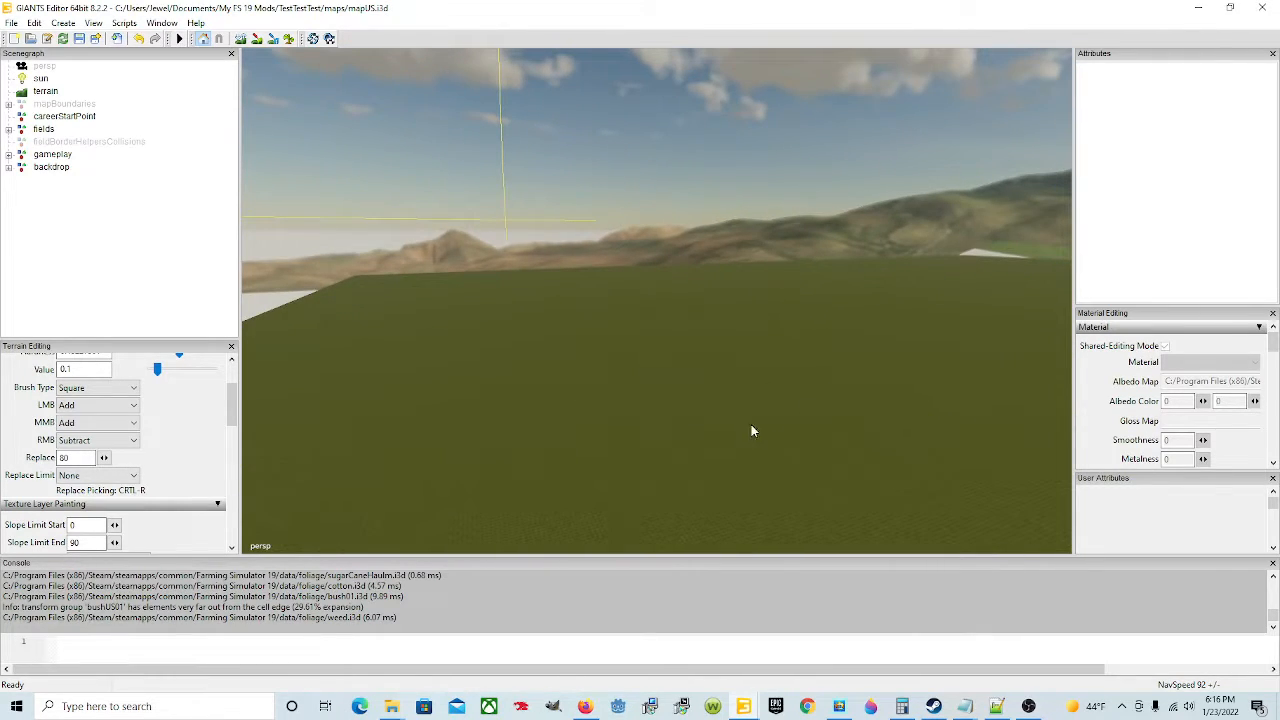
{"action": "left_click_drag", "start_coordinate": [752, 431], "coordinate": [817, 410], "text": "alt"}
{"action": "left_click_drag", "start_coordinate": [637, 407], "coordinate": [578, 283], "text": "alt"}
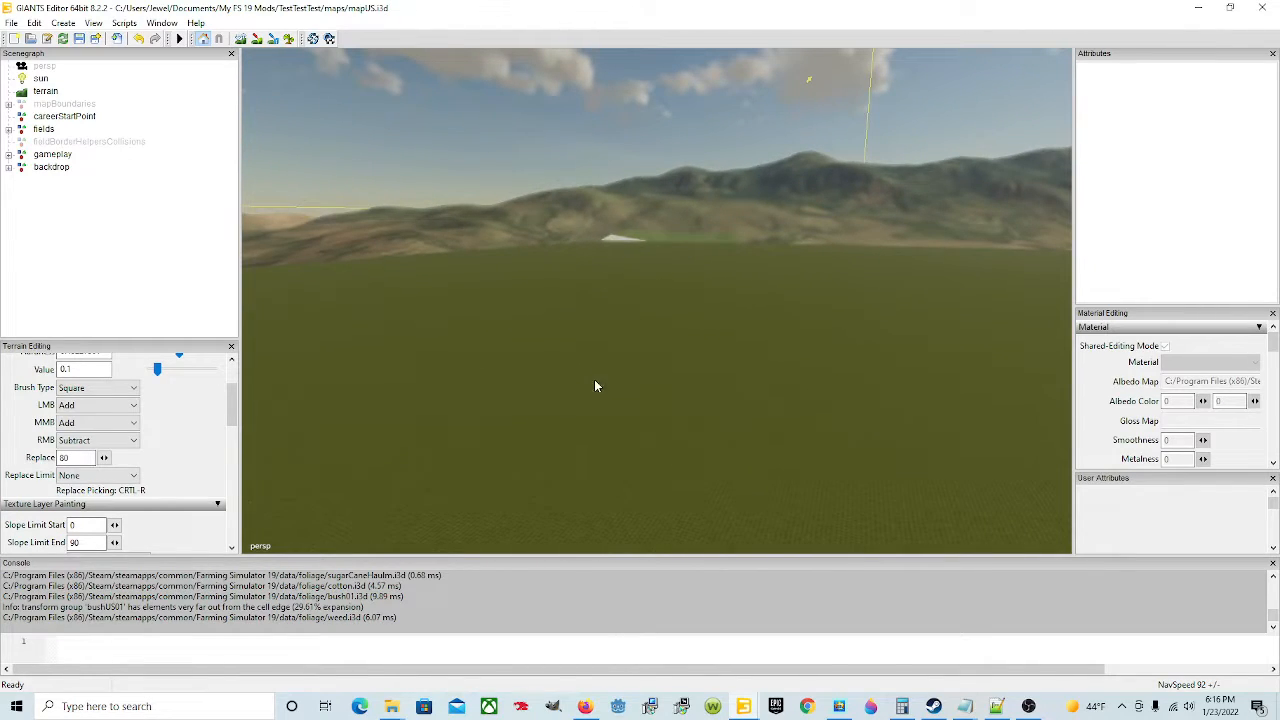
{"action": "left_click_drag", "start_coordinate": [594, 385], "coordinate": [521, 404], "text": "alt"}
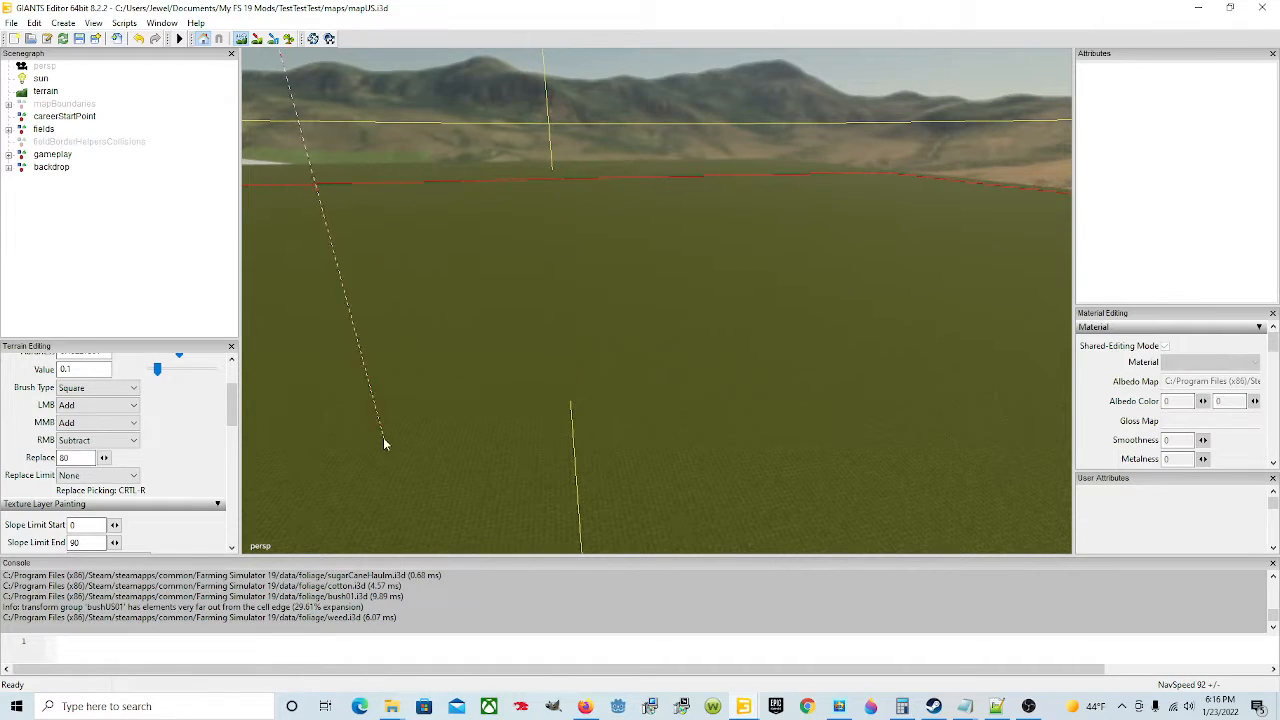
Step: Set the terrain brush radius to 28 and switch the brush type to Round
{"action": "scroll", "coordinate": [172, 436], "scroll_direction": "up", "scroll_amount": 2}
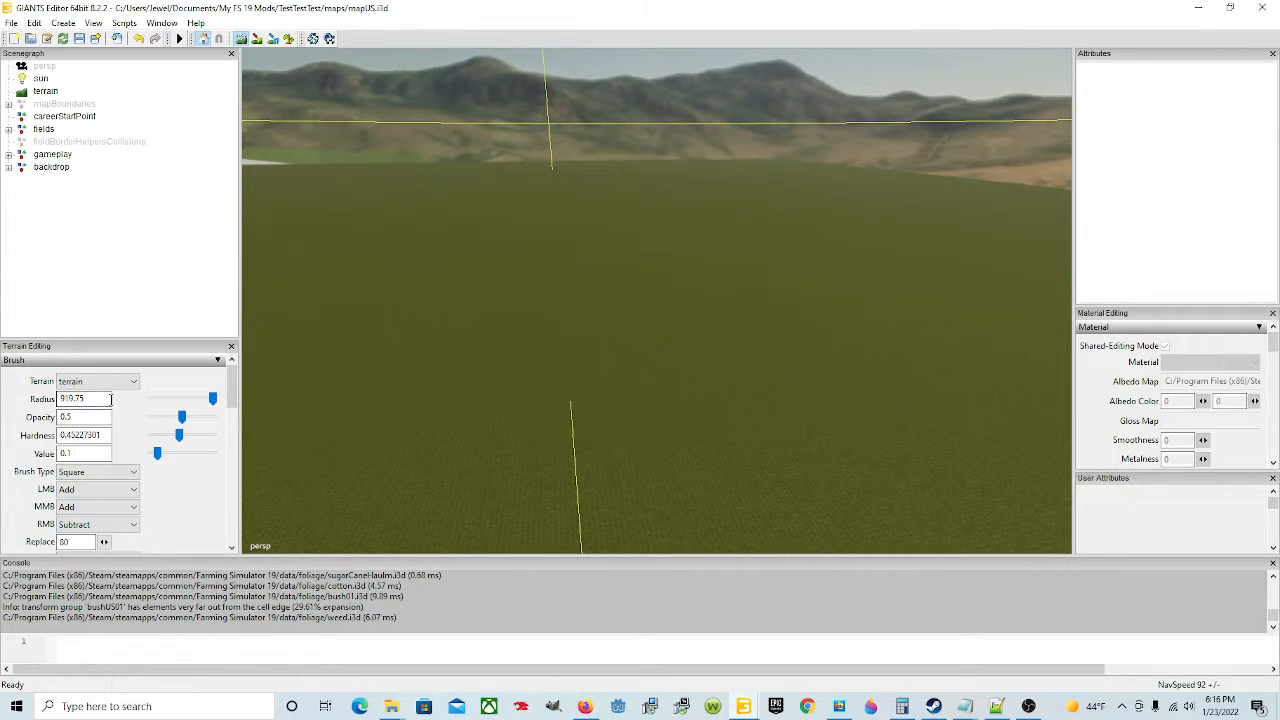
{"action": "left_click_drag", "start_coordinate": [111, 398], "coordinate": [3, 401]}
{"action": "type", "text": "56"}
{"action": "scroll", "coordinate": [684, 380], "scroll_direction": "down", "scroll_amount": 5}
{"action": "scroll", "coordinate": [604, 376], "scroll_direction": "down", "scroll_amount": 5}
{"action": "scroll", "coordinate": [515, 418], "scroll_direction": "down", "scroll_amount": 10}
{"action": "left_click", "coordinate": [97, 471]}
{"action": "left_click", "coordinate": [90, 488]}
{"action": "scroll", "coordinate": [515, 296], "scroll_direction": "down", "scroll_amount": 1}
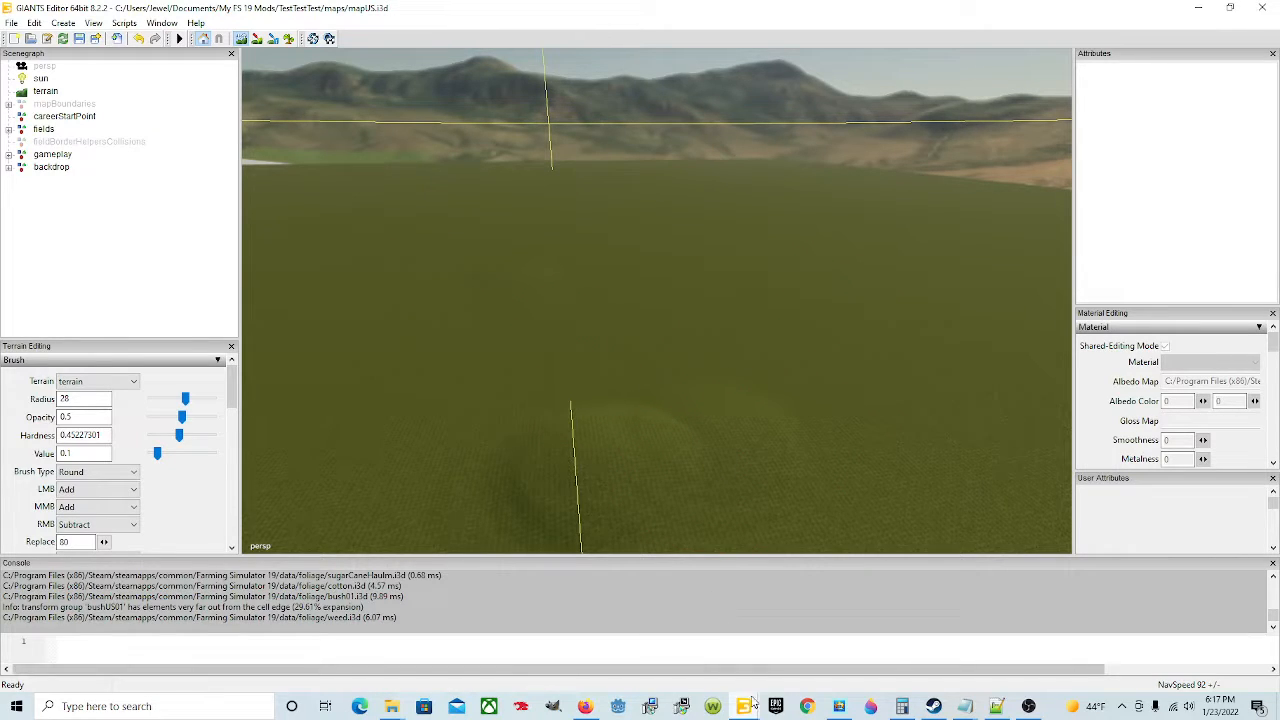
Step: Switch to the original map's editor window and examine its terrain textures and layout from several angles
{"action": "mouse_move", "coordinate": [743, 706]}
{"action": "left_click", "coordinate": [607, 640]}
{"action": "right_click_drag", "start_coordinate": [719, 484], "coordinate": [747, 391]}
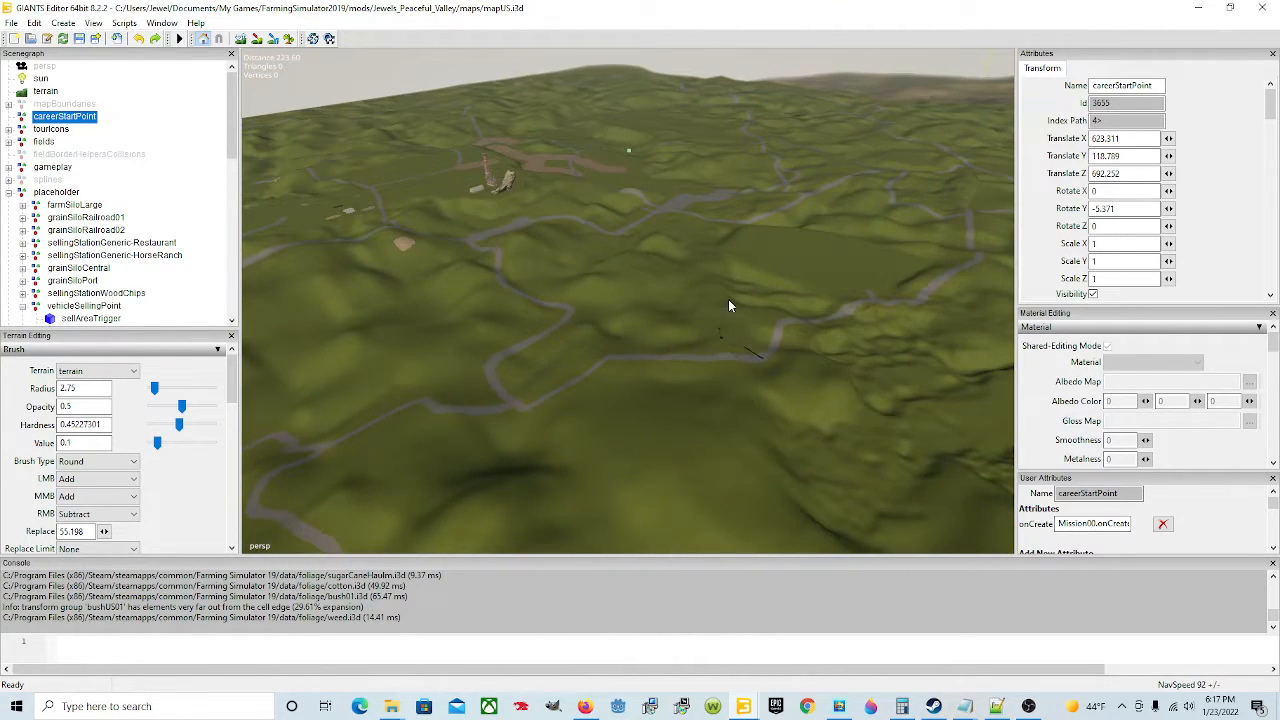
{"action": "right_click_drag", "start_coordinate": [620, 247], "coordinate": [898, 240]}
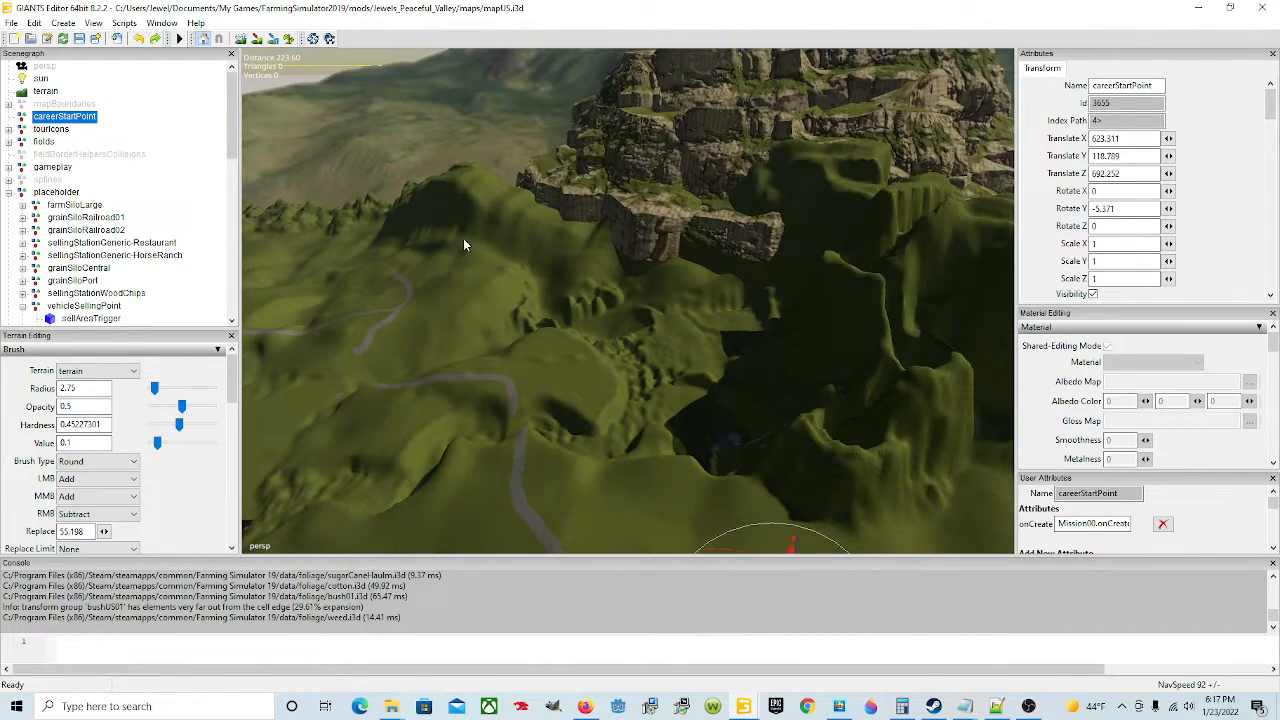
{"action": "right_click_drag", "start_coordinate": [463, 244], "coordinate": [708, 170]}
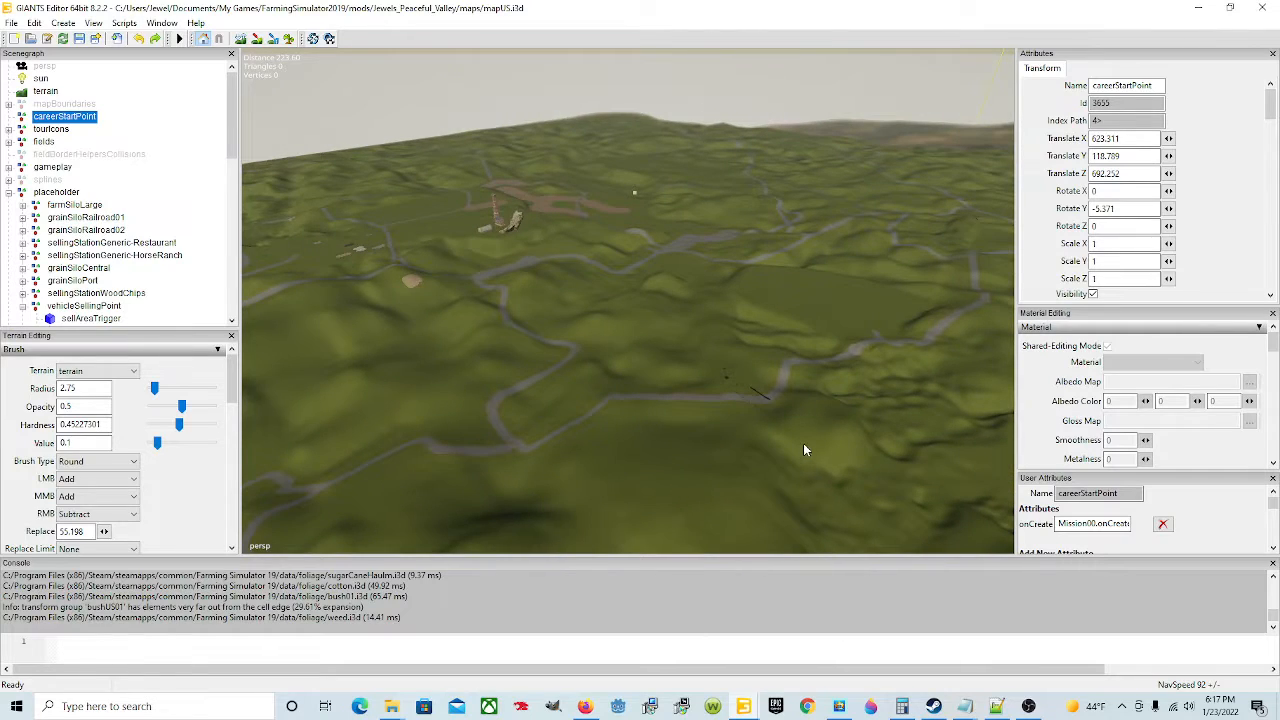
{"action": "right_click_drag", "start_coordinate": [803, 450], "coordinate": [869, 280]}
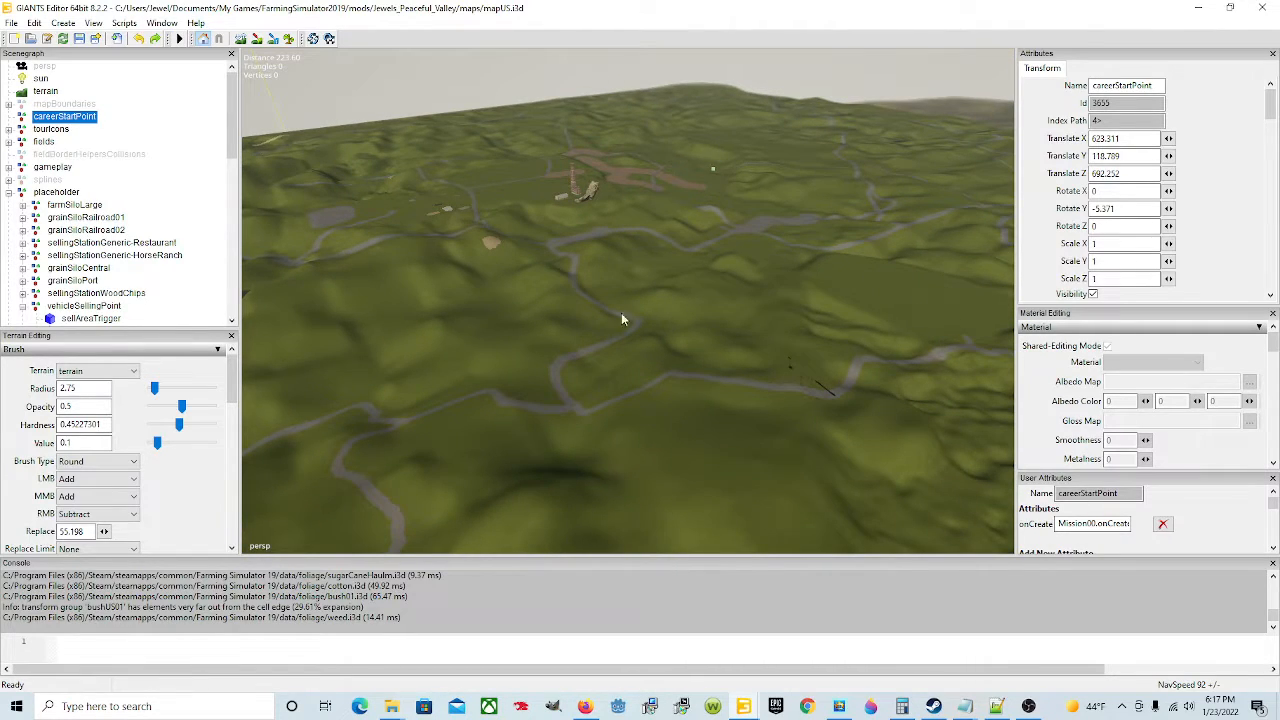
{"action": "right_click_drag", "start_coordinate": [621, 319], "coordinate": [790, 357]}
{"action": "right_click_drag", "start_coordinate": [534, 395], "coordinate": [740, 403]}
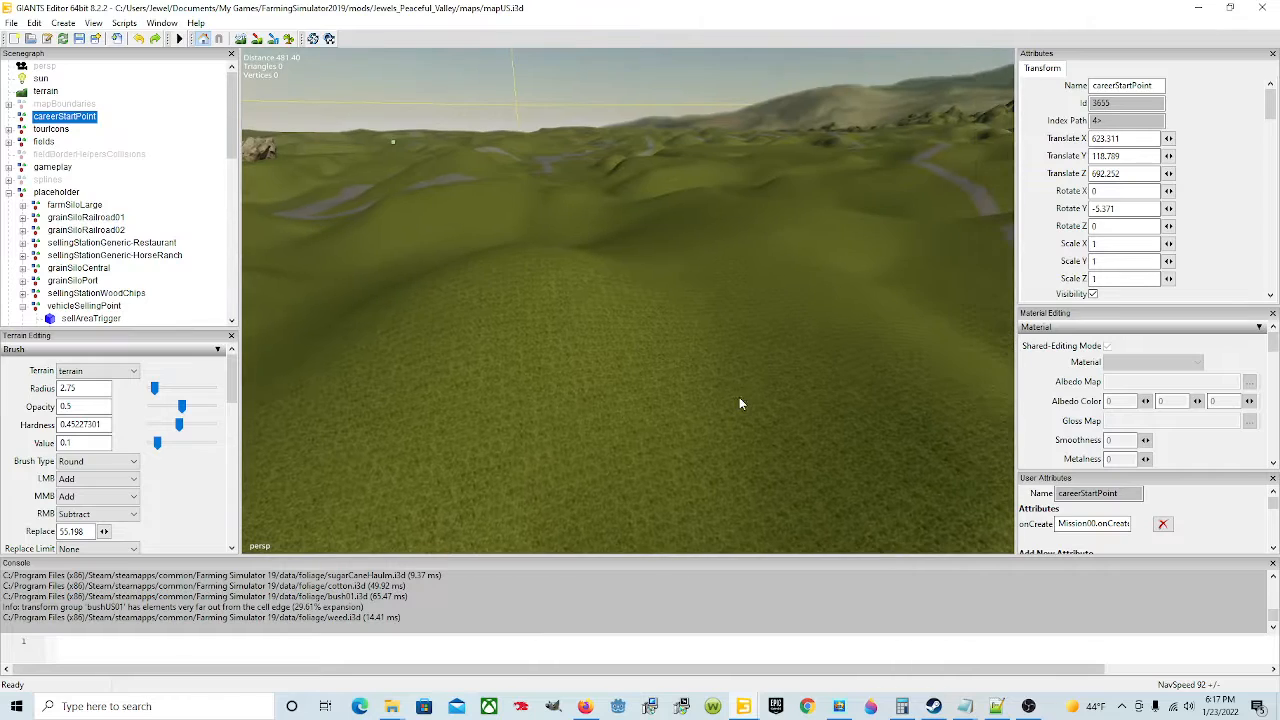
{"action": "right_click_drag", "start_coordinate": [654, 349], "coordinate": [710, 330]}
{"action": "left_click_drag", "start_coordinate": [724, 418], "coordinate": [935, 475], "text": "alt"}
{"action": "left_click_drag", "start_coordinate": [683, 410], "coordinate": [724, 427], "text": "alt"}
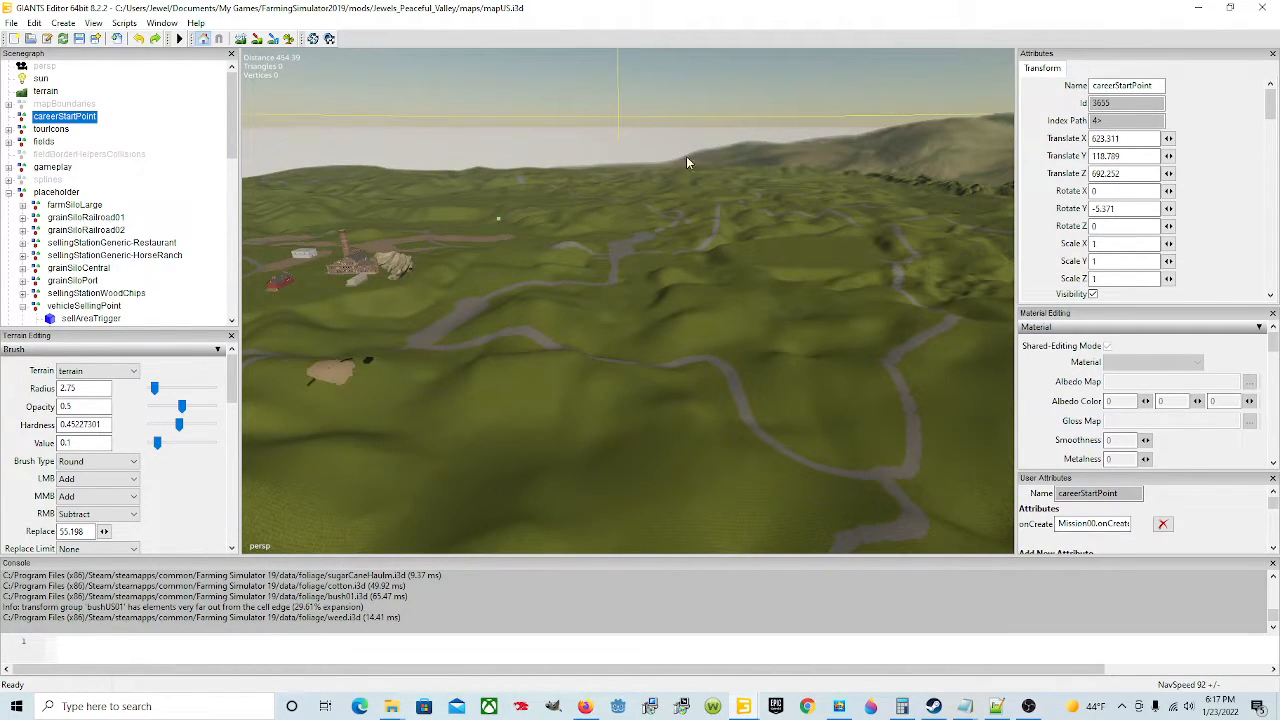
{"action": "mouse_move", "coordinate": [672, 430]}
{"action": "left_mouse_down", "text": "alt"}
{"action": "mouse_move", "coordinate": [630, 441]}
{"action": "mouse_move", "coordinate": [681, 417]}
{"action": "left_mouse_up", "text": "alt"}
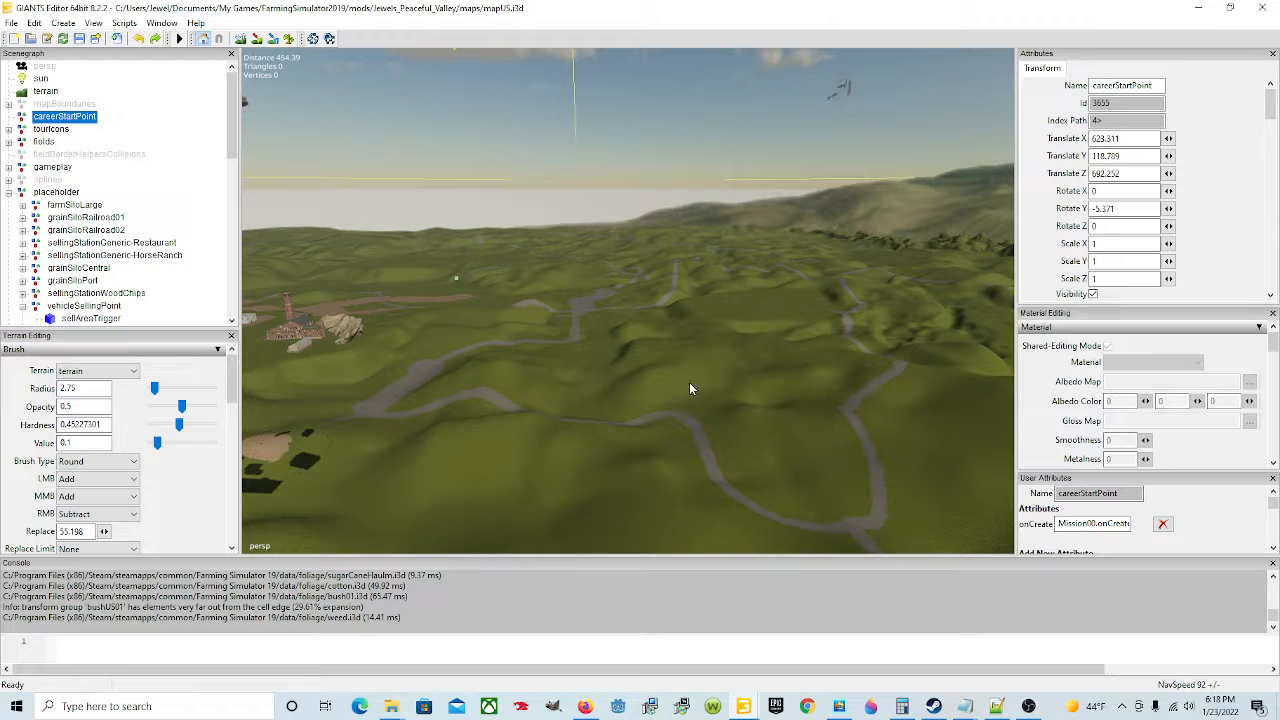
Step: Return to the new map's editor window and undo the last two terrain sculpt edits
{"action": "mouse_move", "coordinate": [743, 706]}
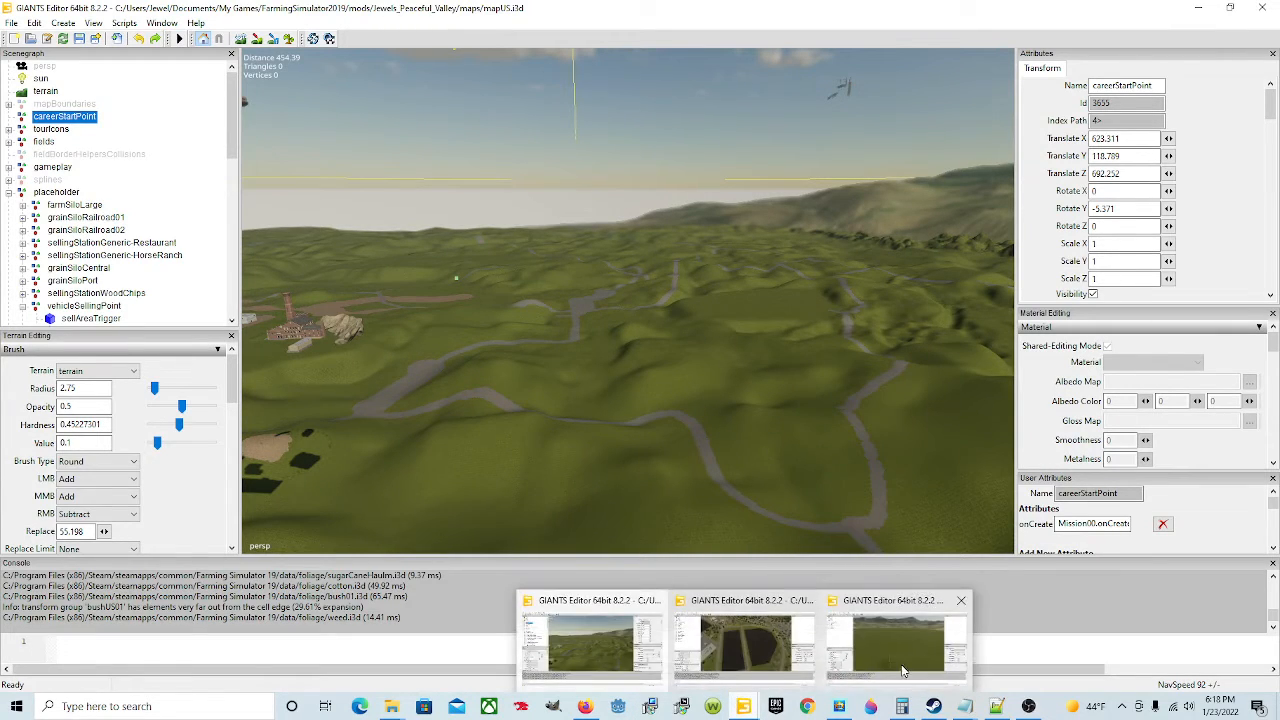
{"action": "left_click", "coordinate": [744, 615]}
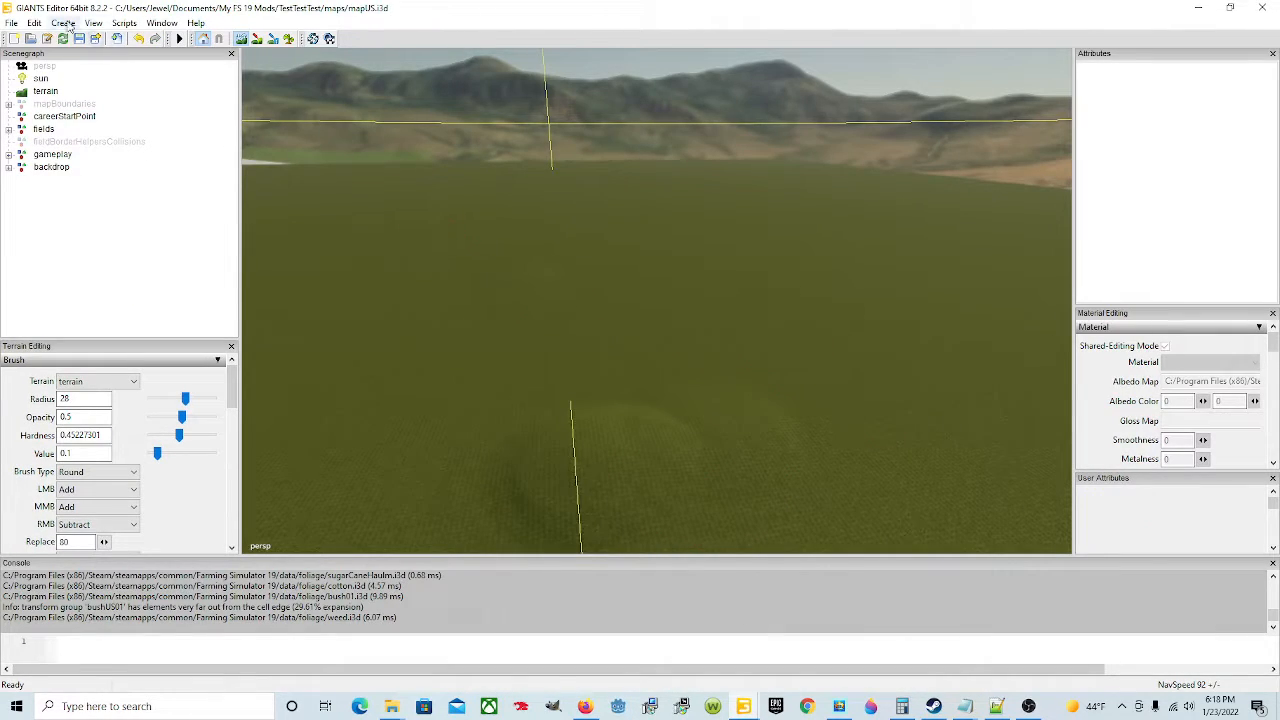
{"action": "left_click", "coordinate": [36, 23]}
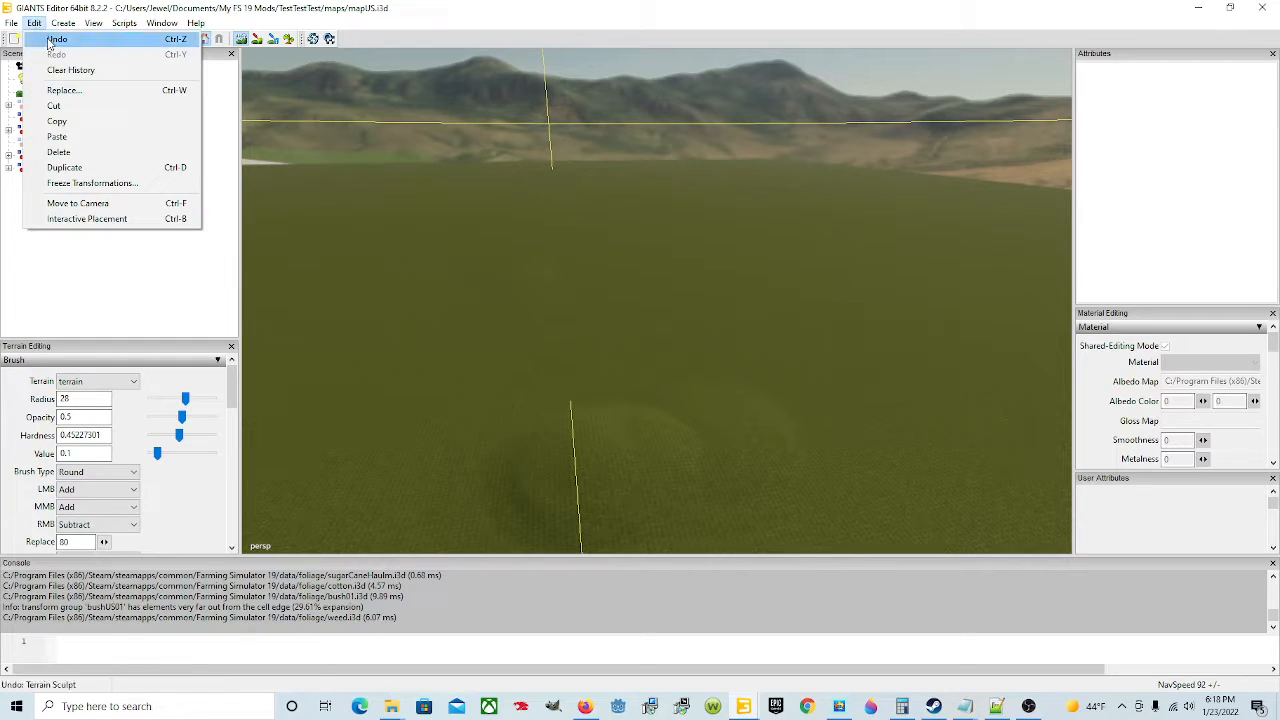
{"action": "left_click", "coordinate": [50, 37]}
{"action": "left_click", "coordinate": [35, 23]}
{"action": "left_click", "coordinate": [50, 35]}
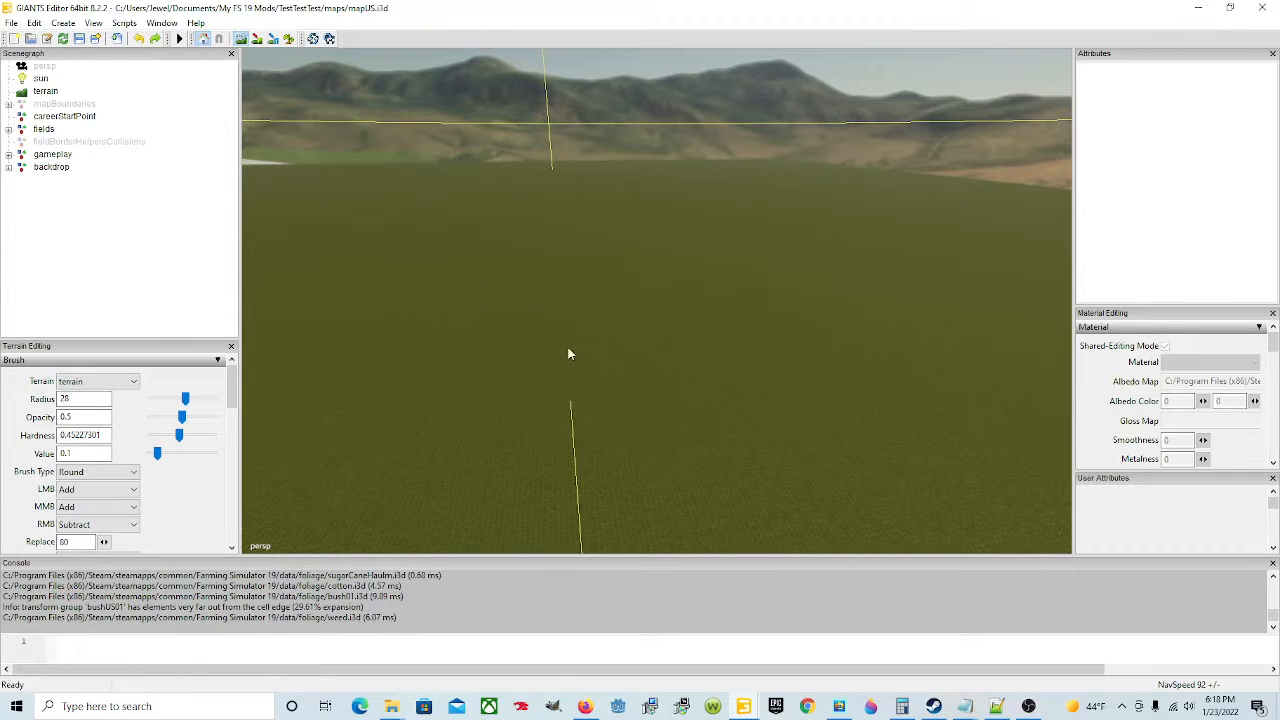
{"action": "right_click_drag", "start_coordinate": [490, 397], "coordinate": [782, 397]}
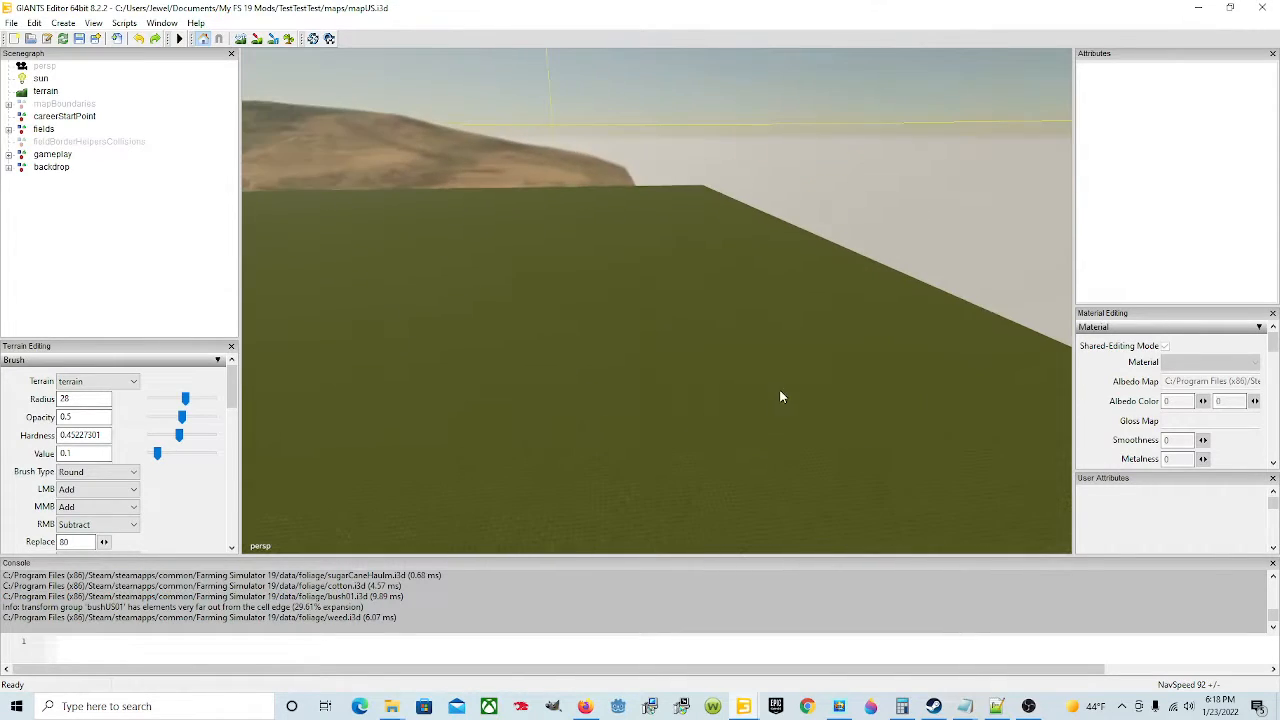
{"action": "right_click_drag", "start_coordinate": [700, 408], "coordinate": [386, 393]}
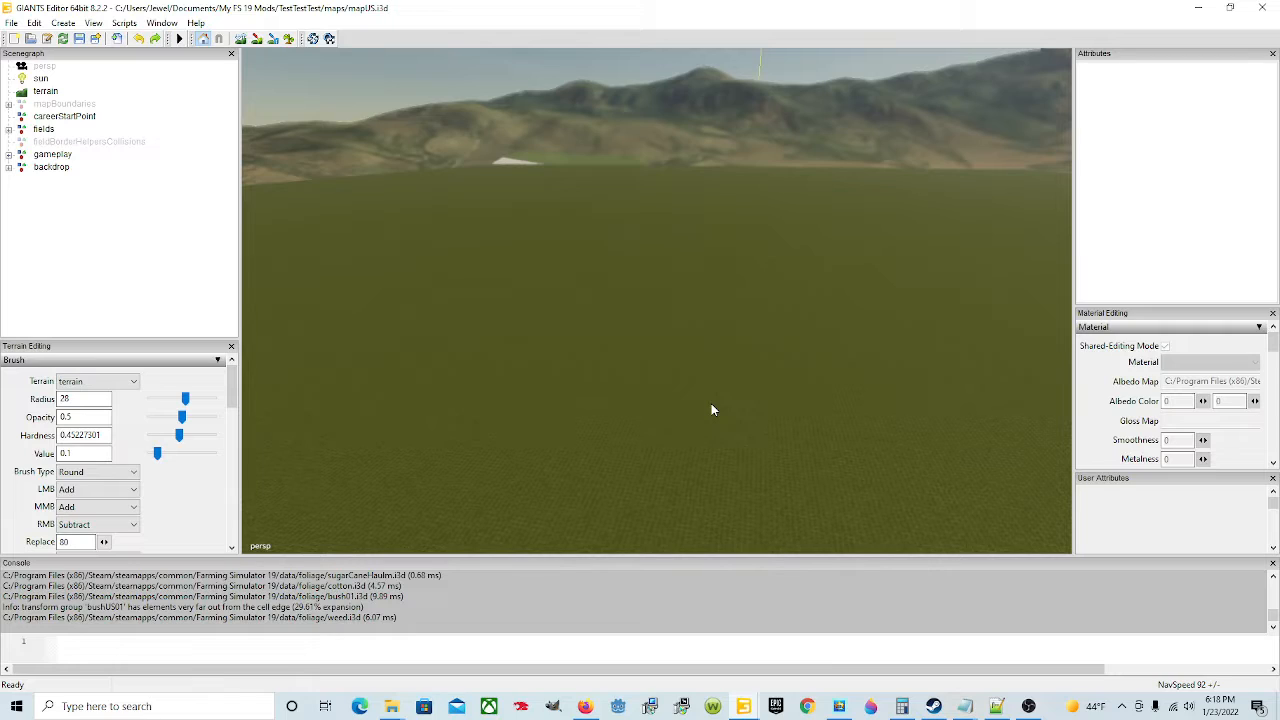
{"action": "left_click_drag", "start_coordinate": [749, 419], "coordinate": [743, 416], "text": "alt"}
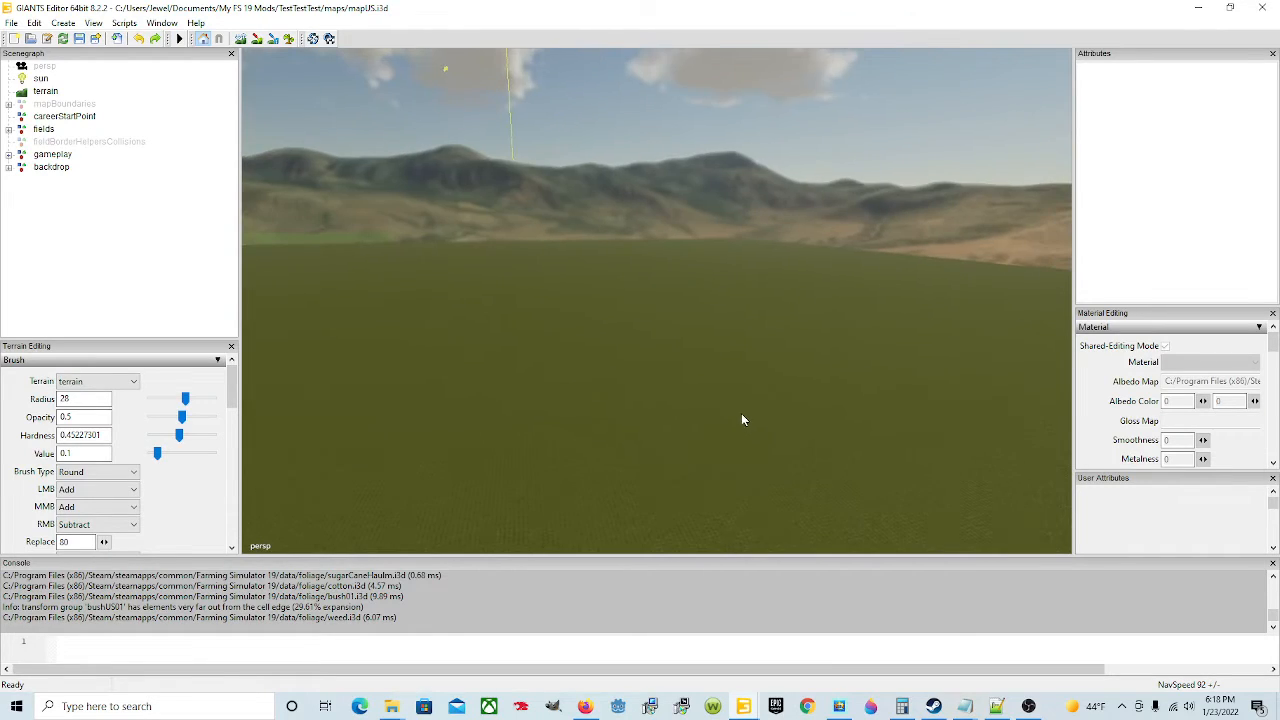